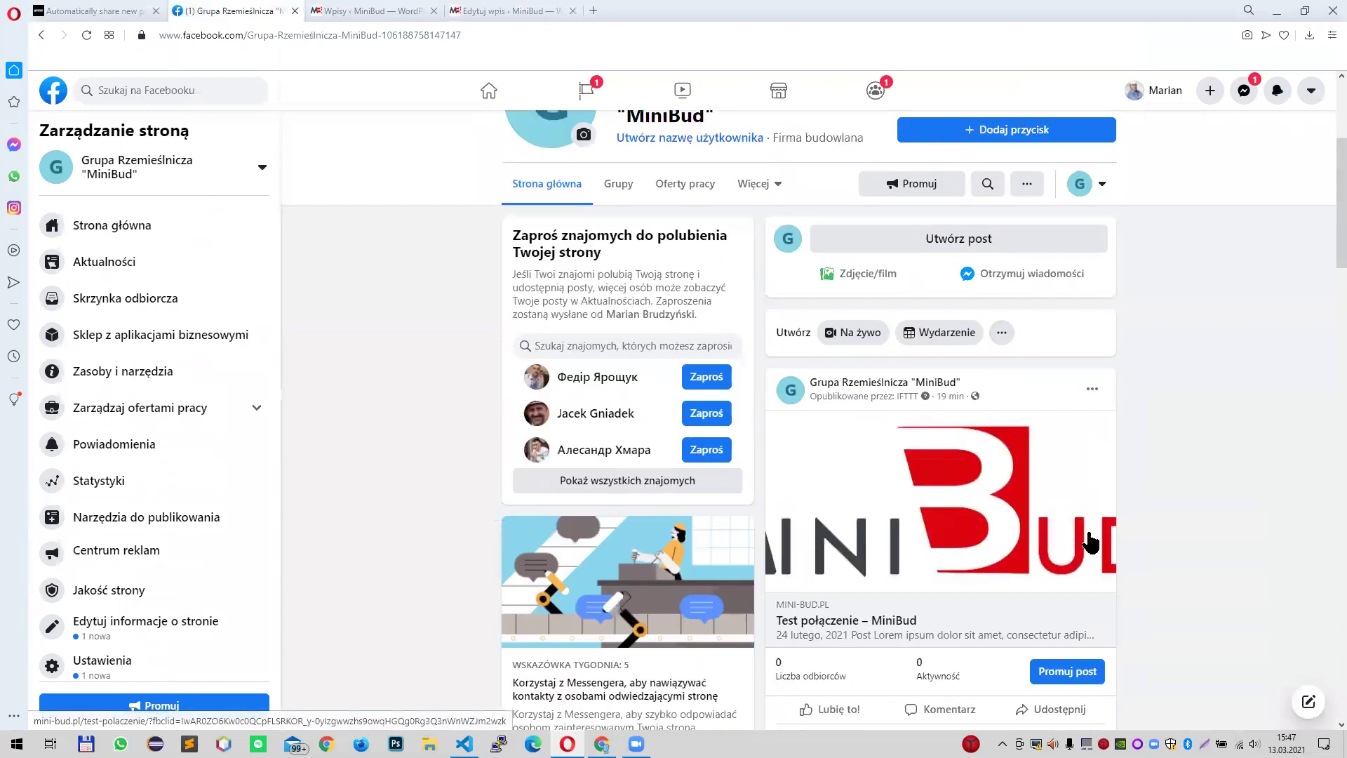
- Delete the "Test połączenie – MiniBud" post from the Facebook page and reload the page
left_click(1093, 391)
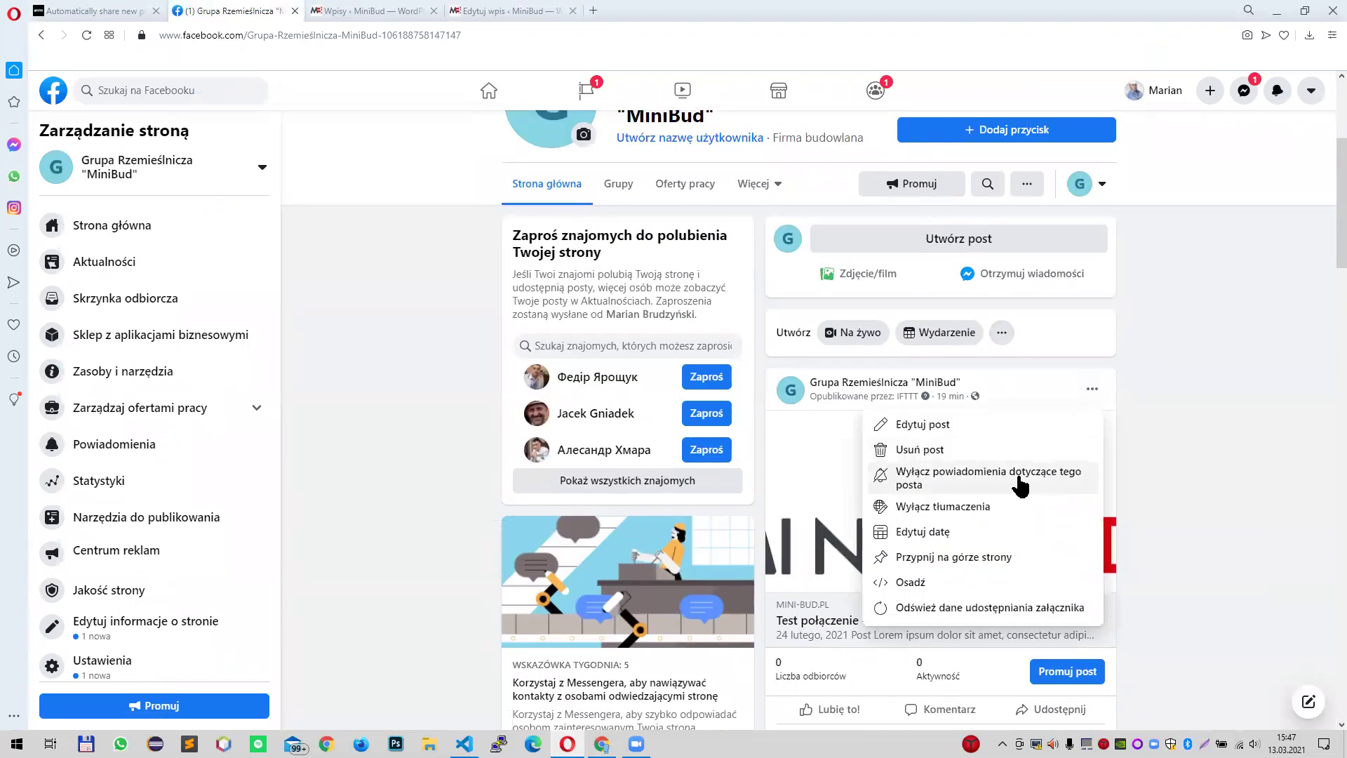
left_click(943, 458)
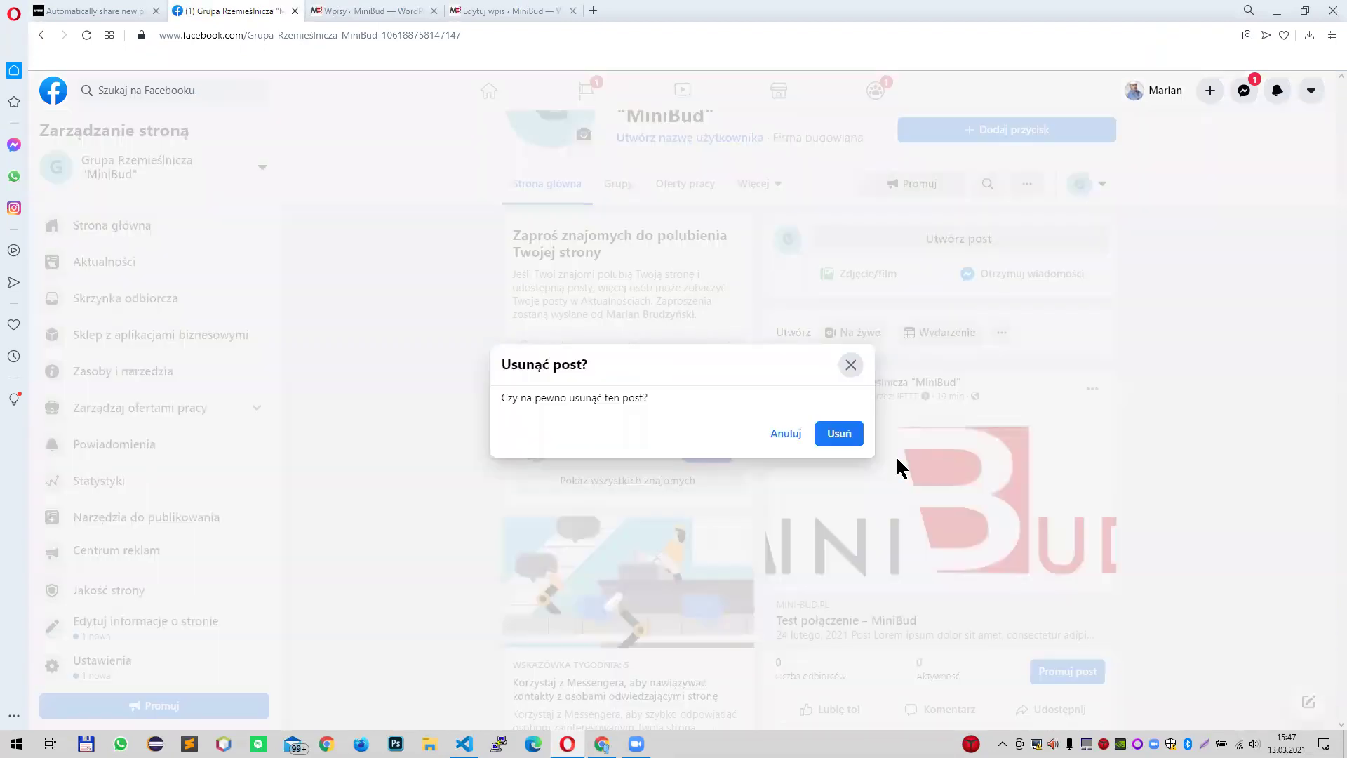
left_click(840, 436)
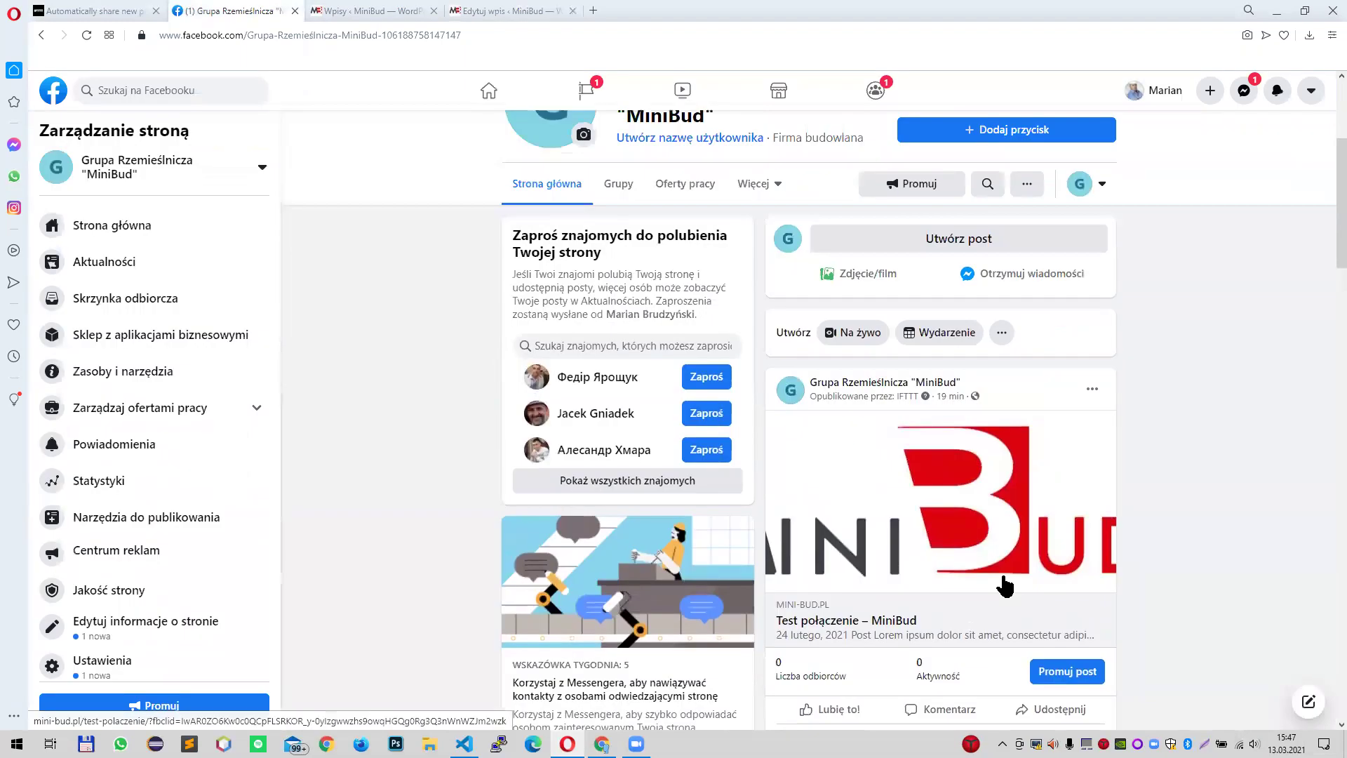
left_click(1092, 388)
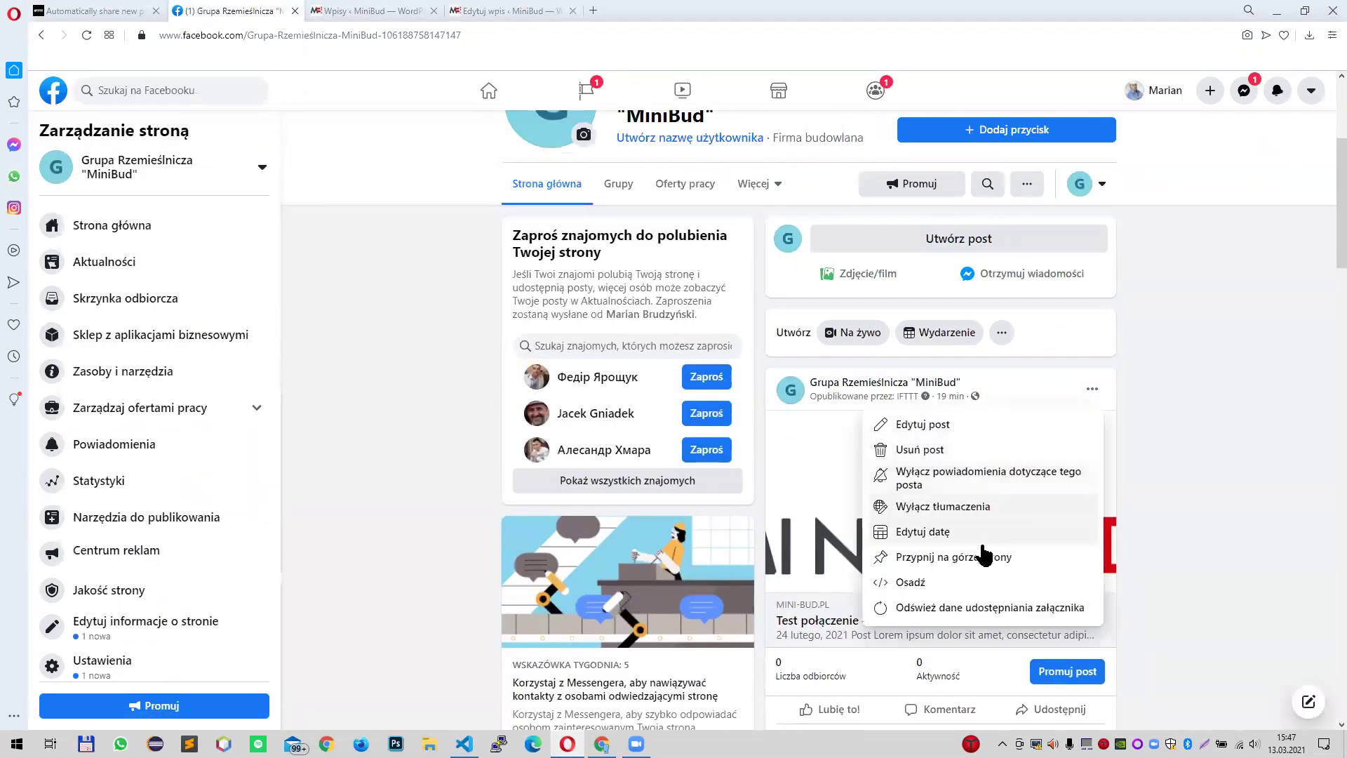
left_click(944, 449)
left_click(835, 433)
left_click(87, 35)
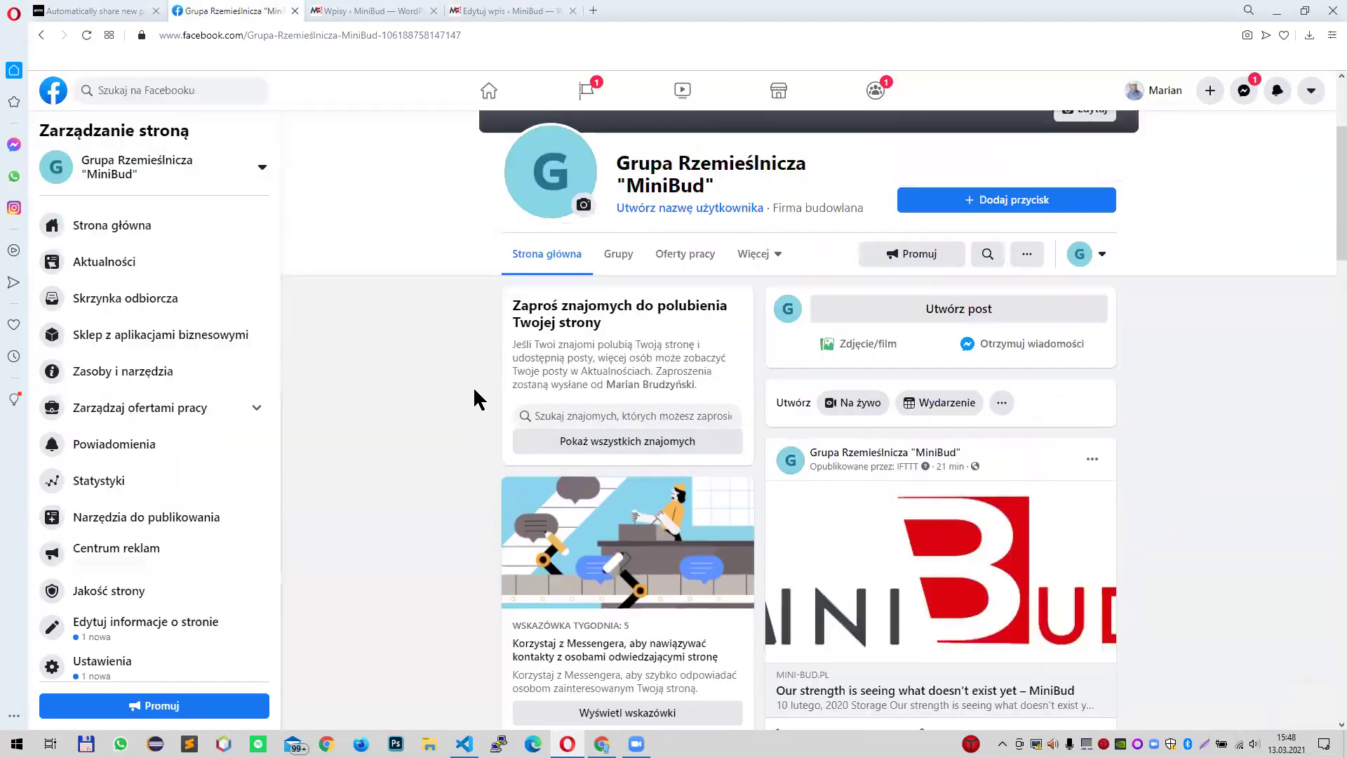
- Delete the "Our strength is seeing what doesn't exist yet" post from the Facebook page and reload to refresh the feed
left_click(1092, 463)
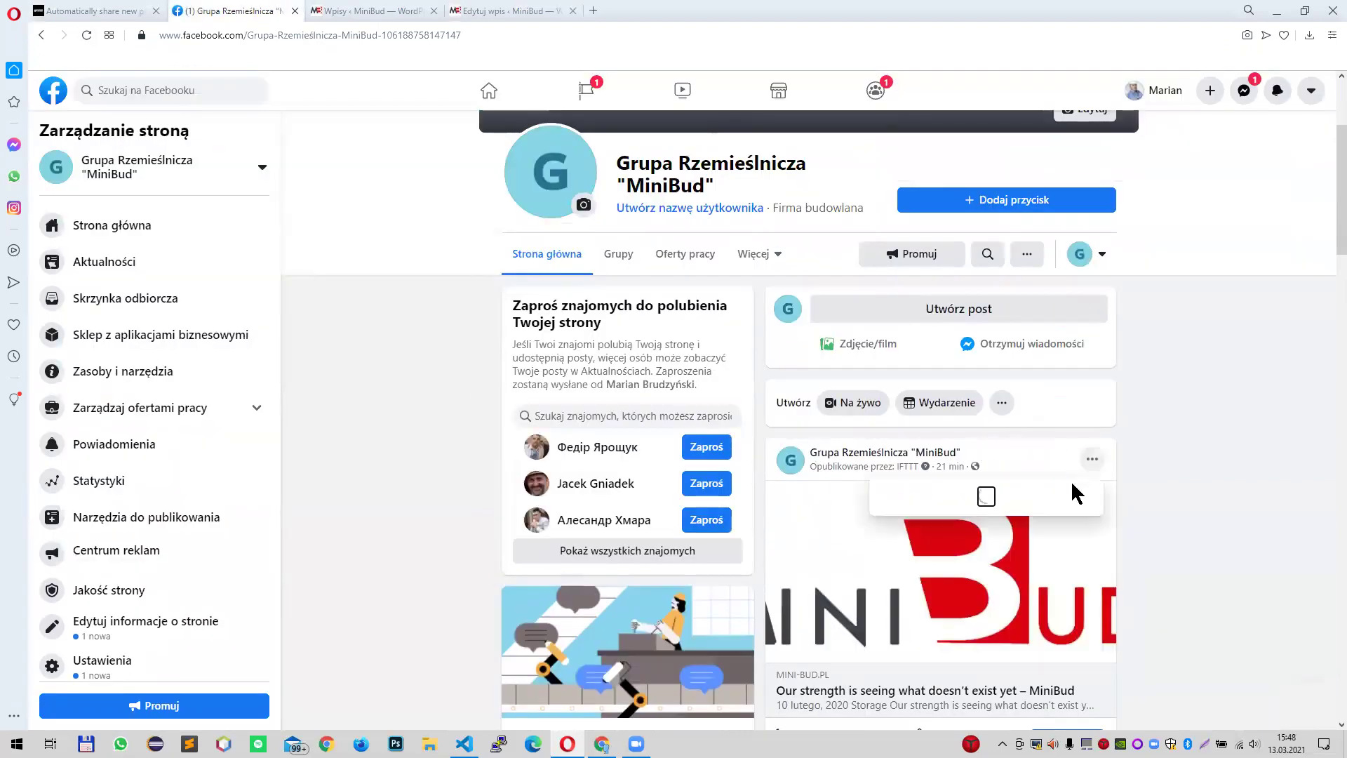
scroll(1053, 533, "down", 3)
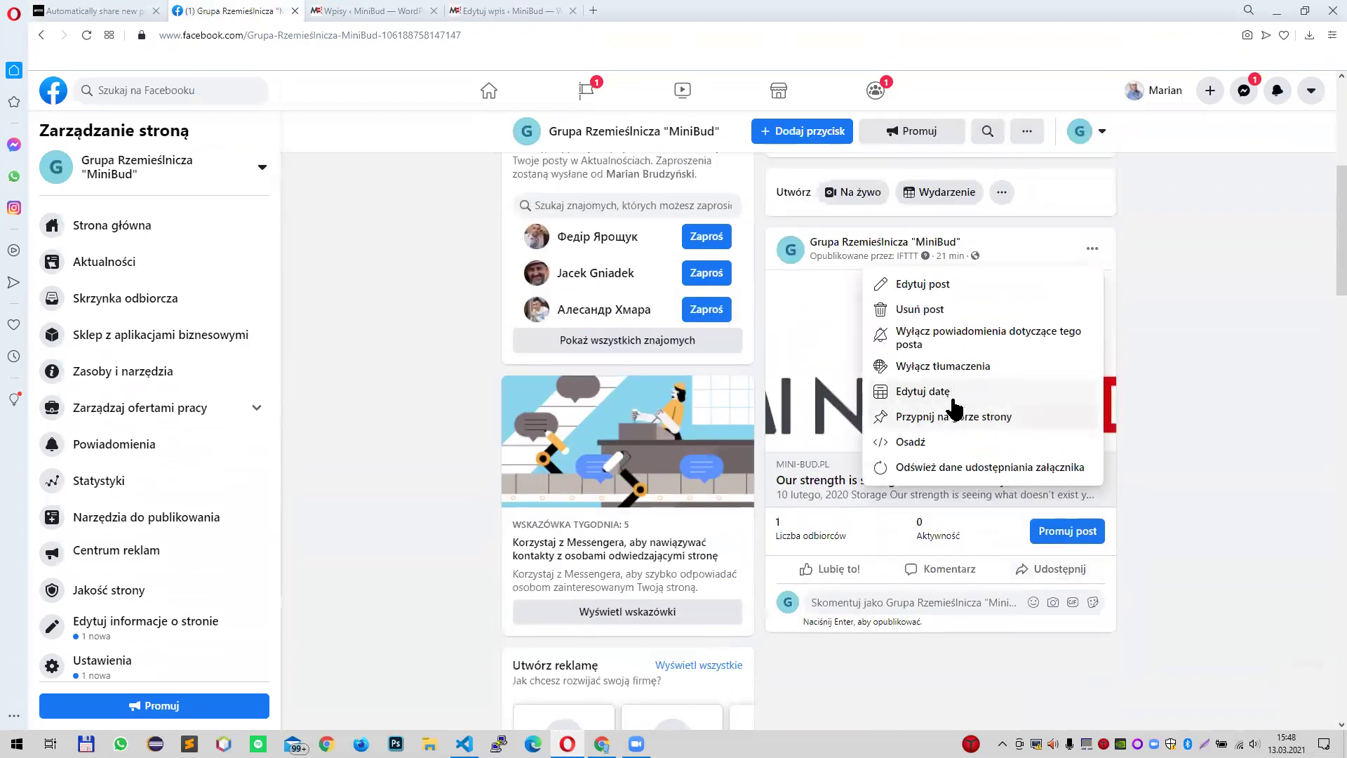
left_click(931, 310)
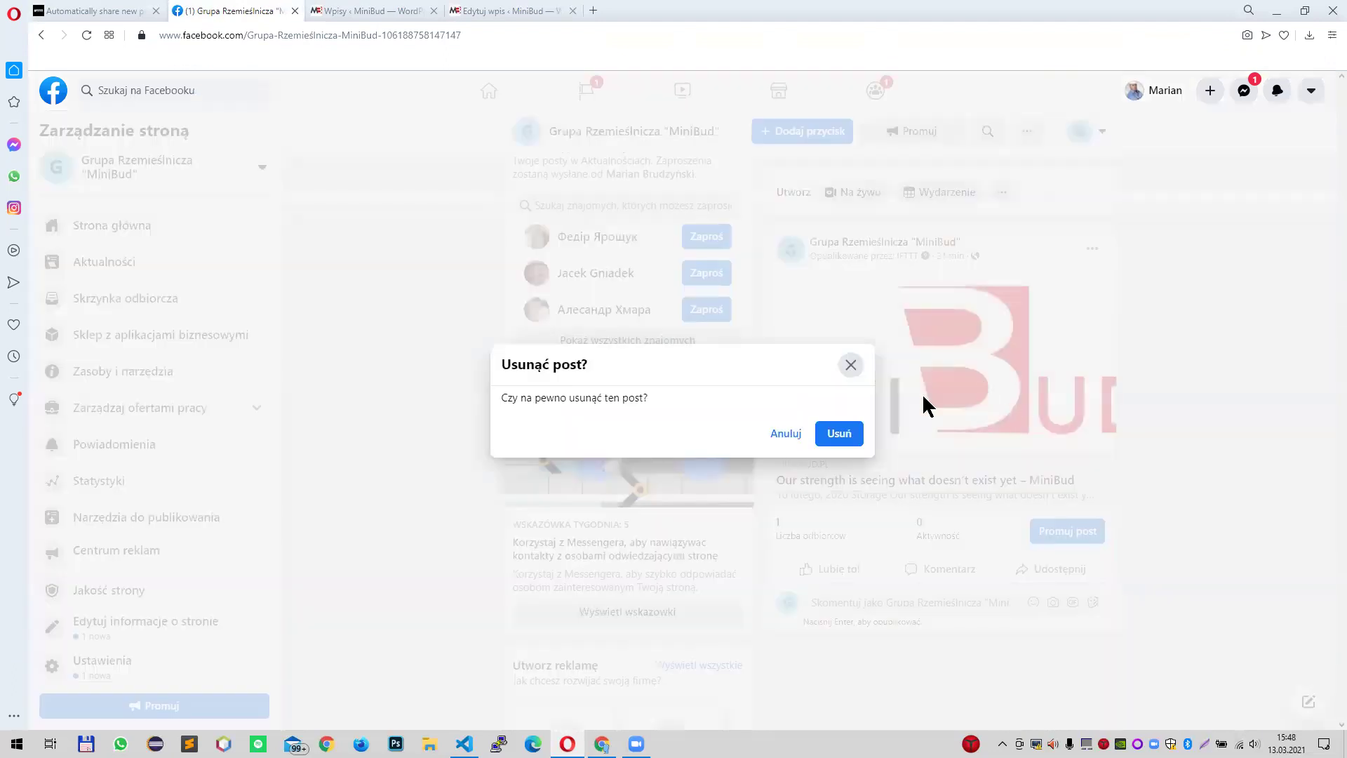
left_click(850, 436)
left_click(87, 35)
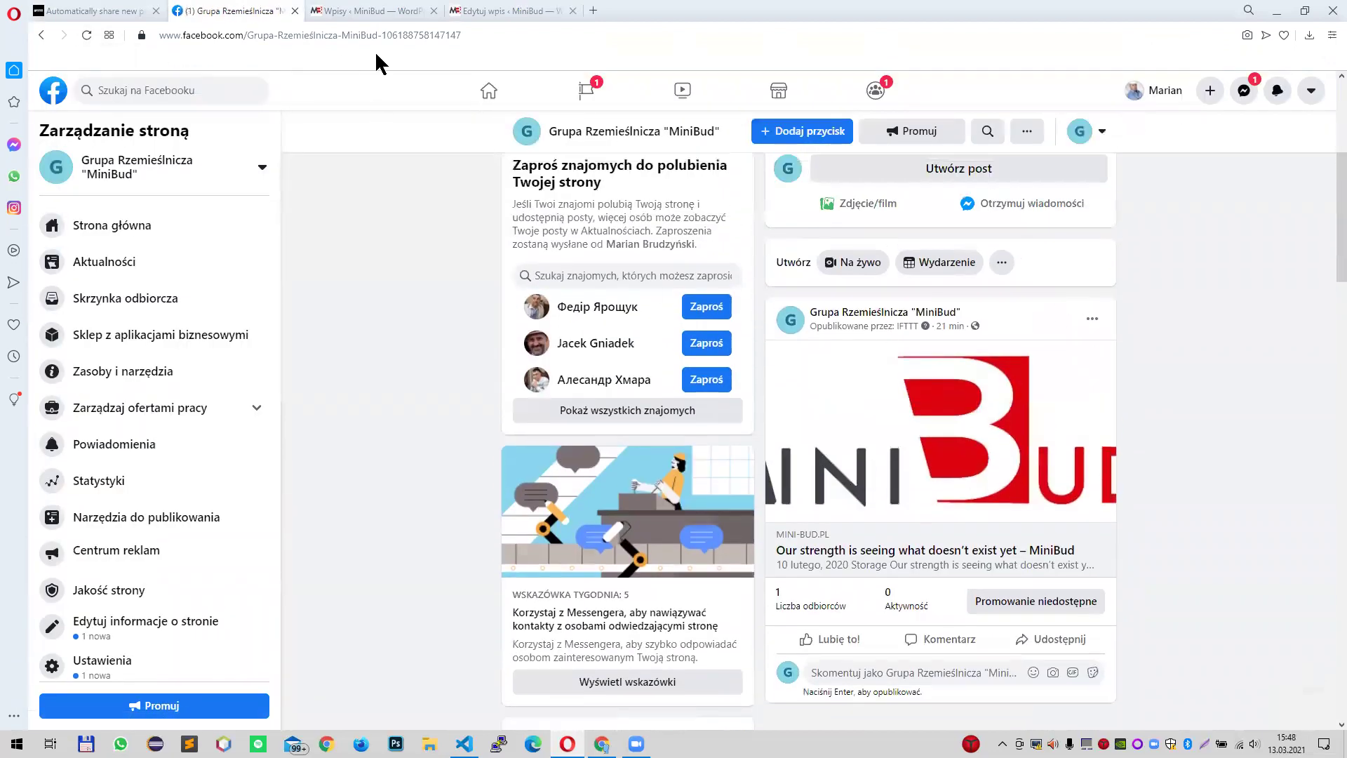
left_click(1086, 320)
left_click(1086, 325)
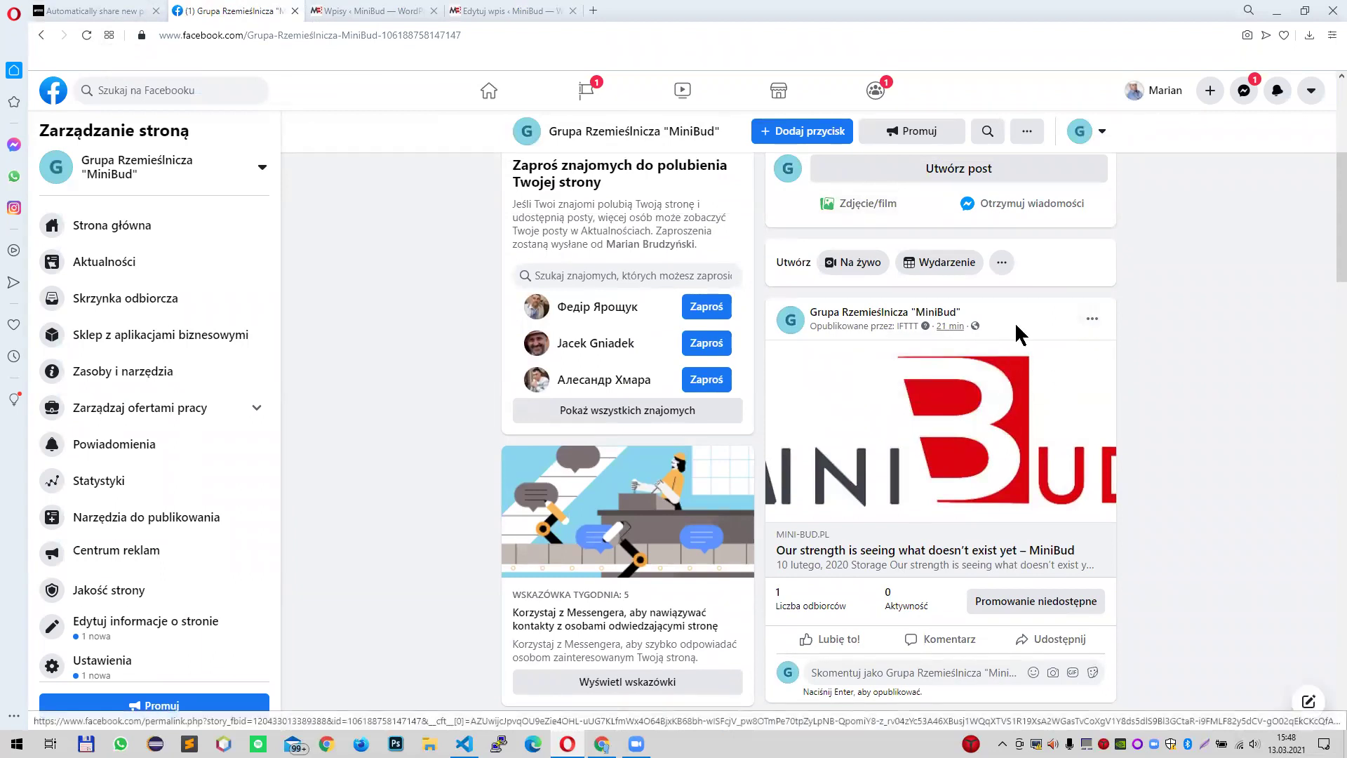
left_click(91, 34)
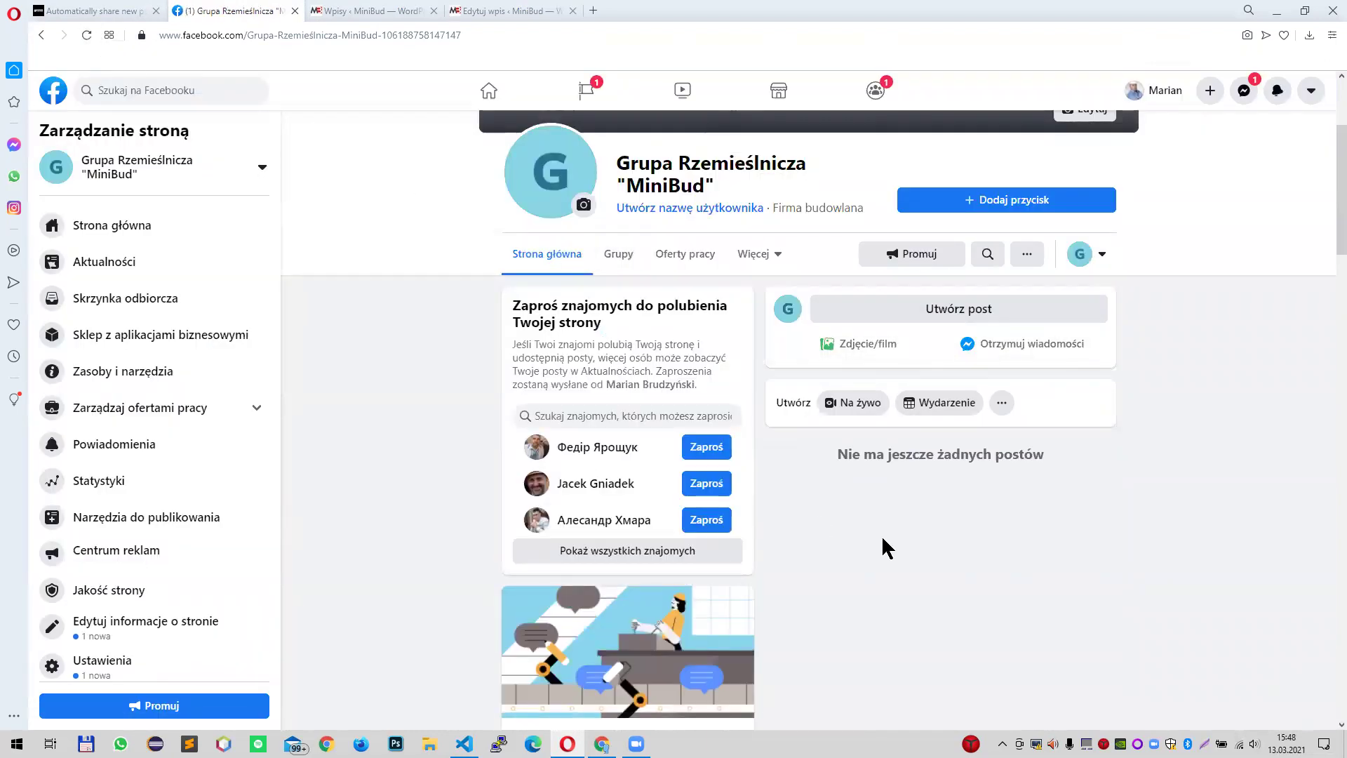
- Switch to the WordPress posts list and check the status options in the quick edit of the entry "Post", leaving without saving
left_click(393, 11)
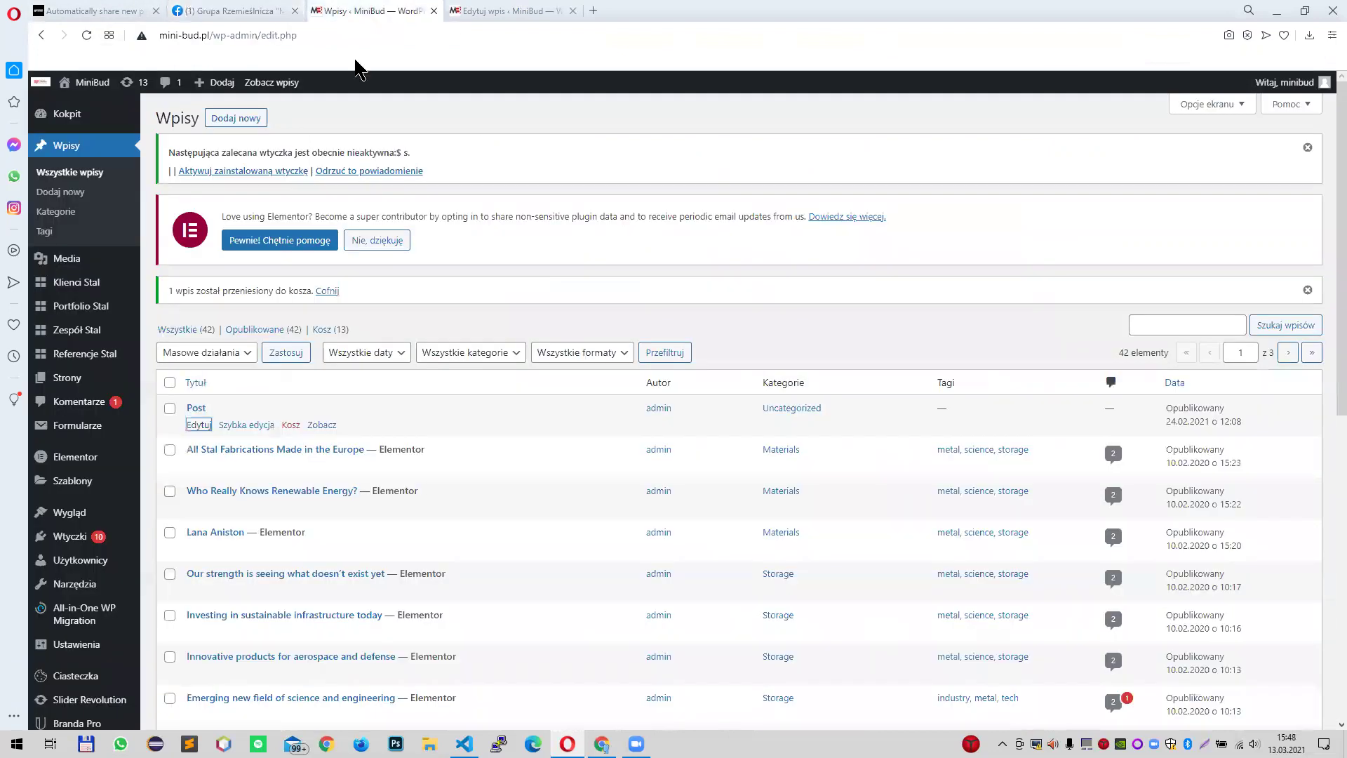
scroll(330, 309, "down", 1)
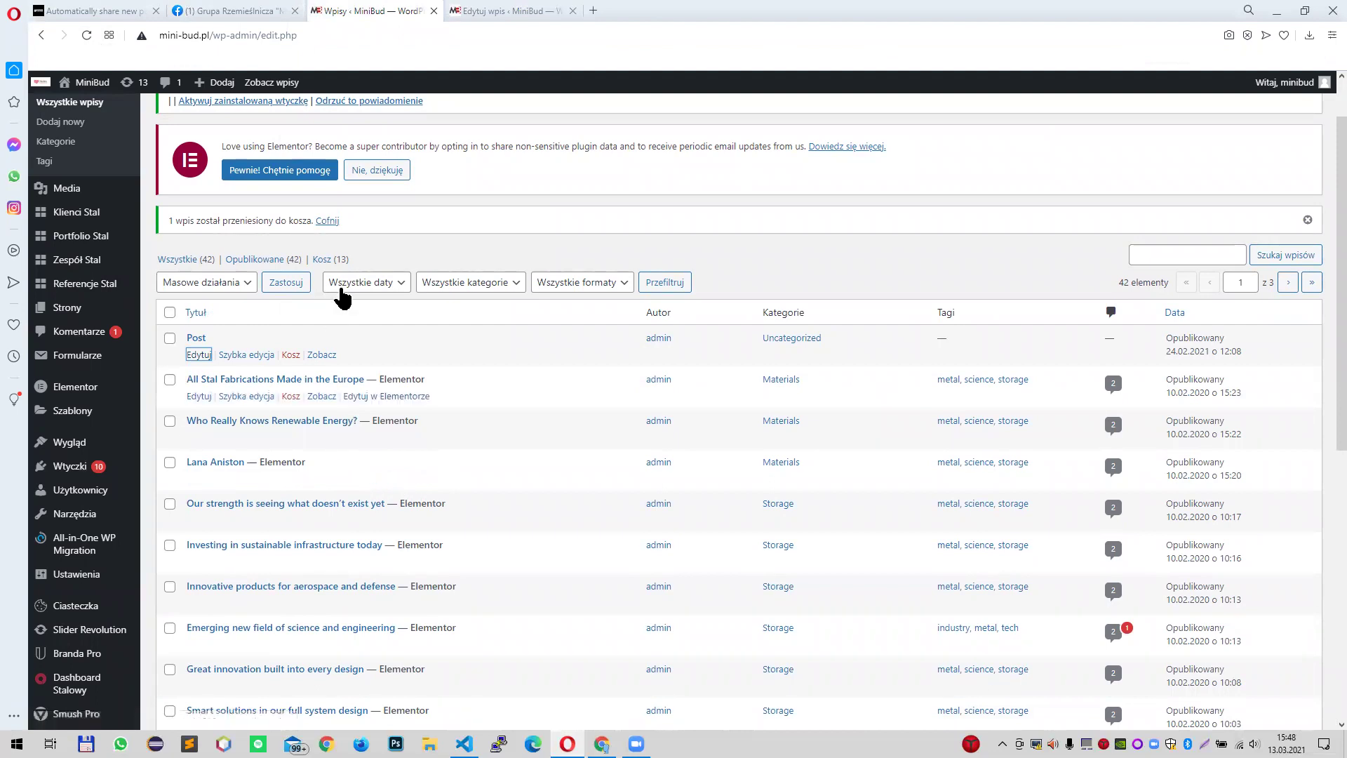
scroll(231, 400, "up", 1)
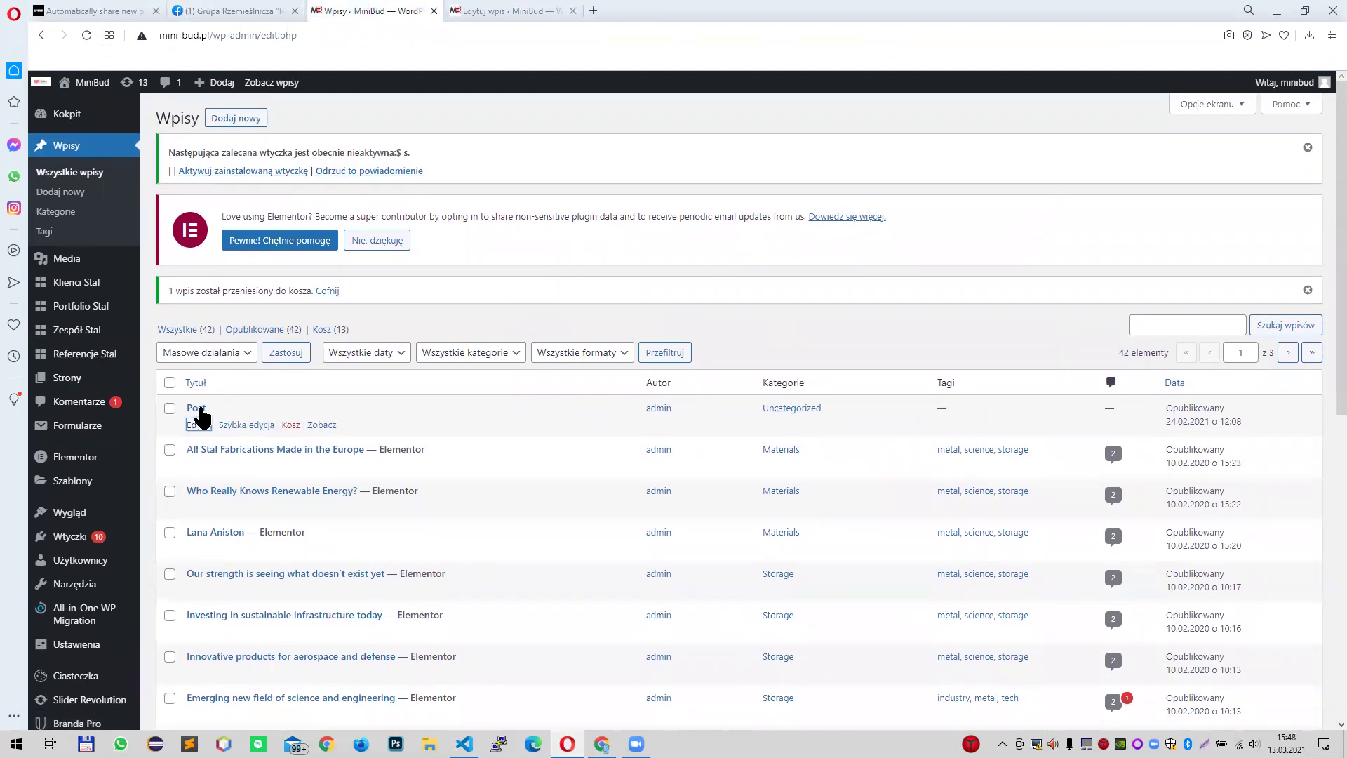
left_click(247, 426)
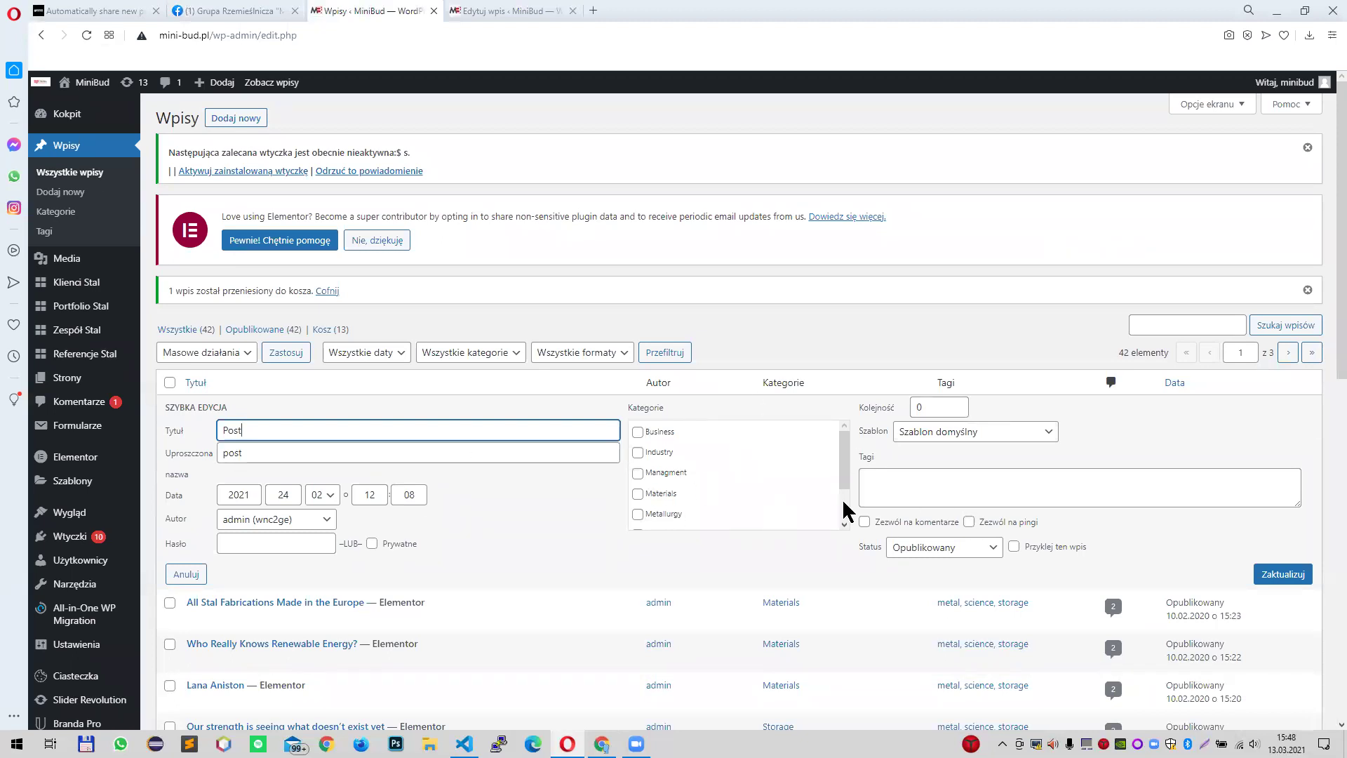
left_click(947, 549)
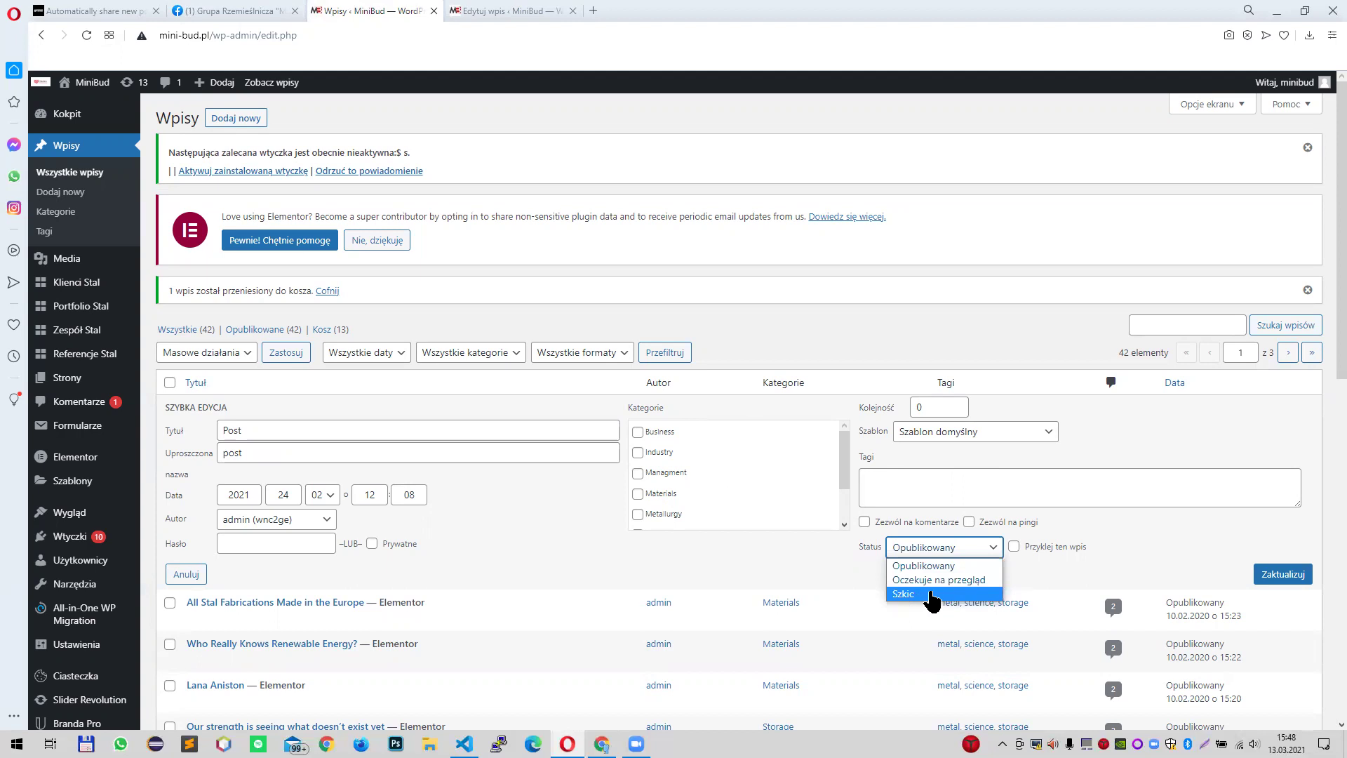
left_click(192, 578)
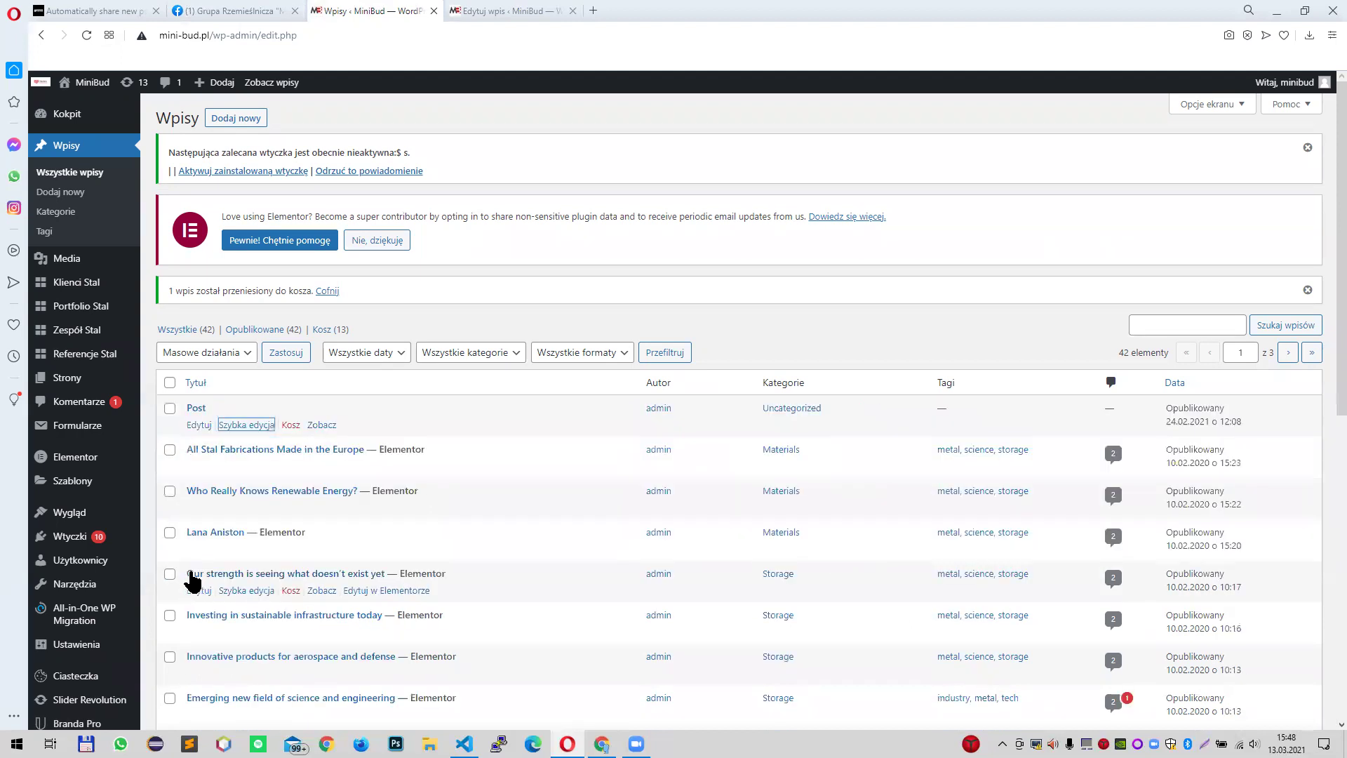
- Select all listed posts except "Post" and examine the available bulk actions
left_click(170, 382)
left_click(170, 408)
left_click(205, 352)
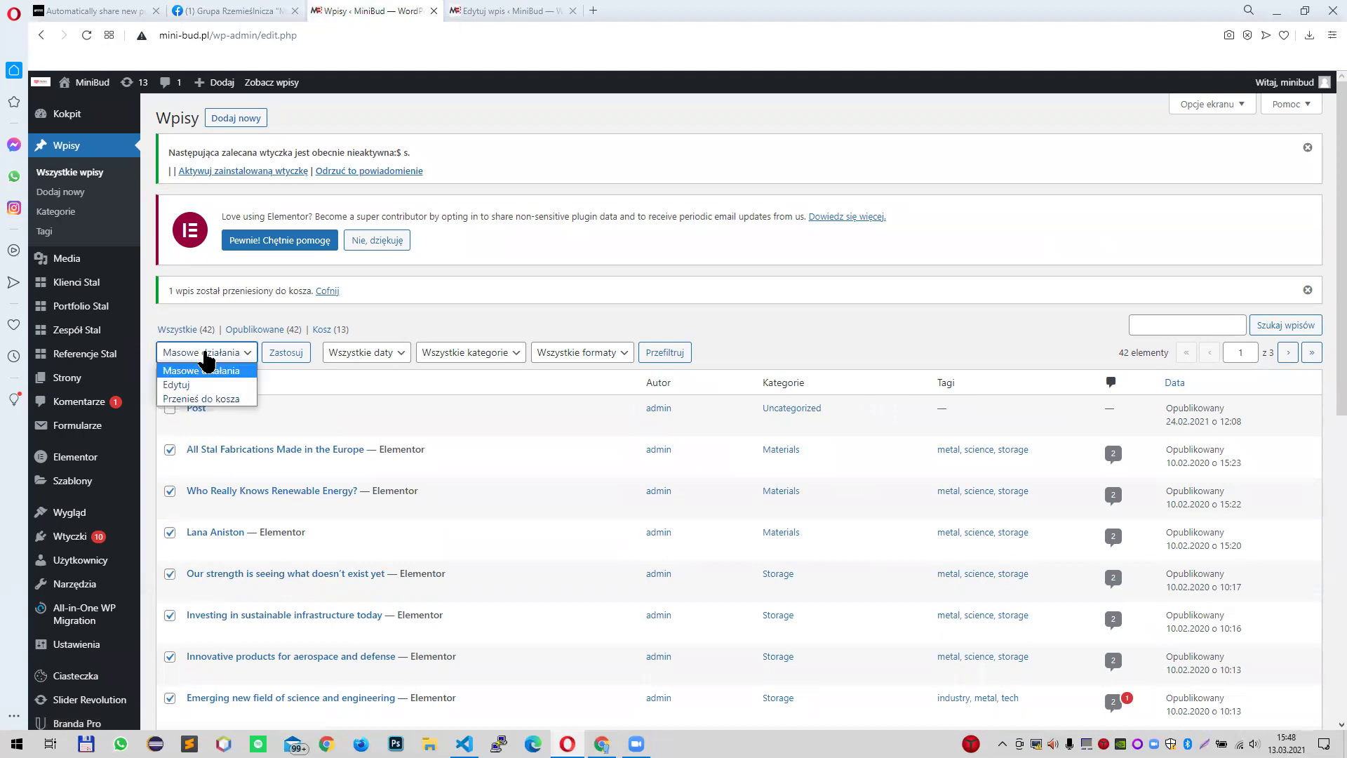
left_click(393, 281)
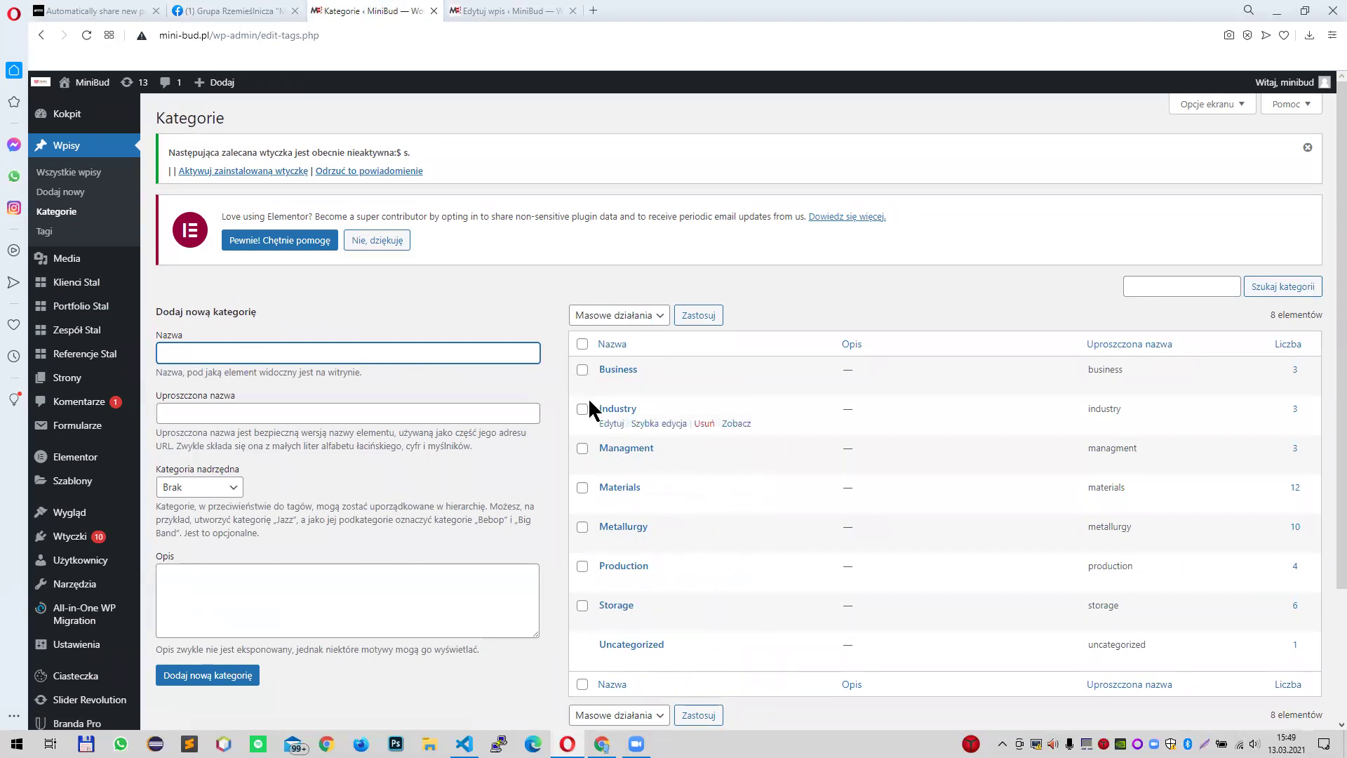
- Add a new post category named "test" with Business as its parent category
left_click(583, 344)
left_click(429, 358)
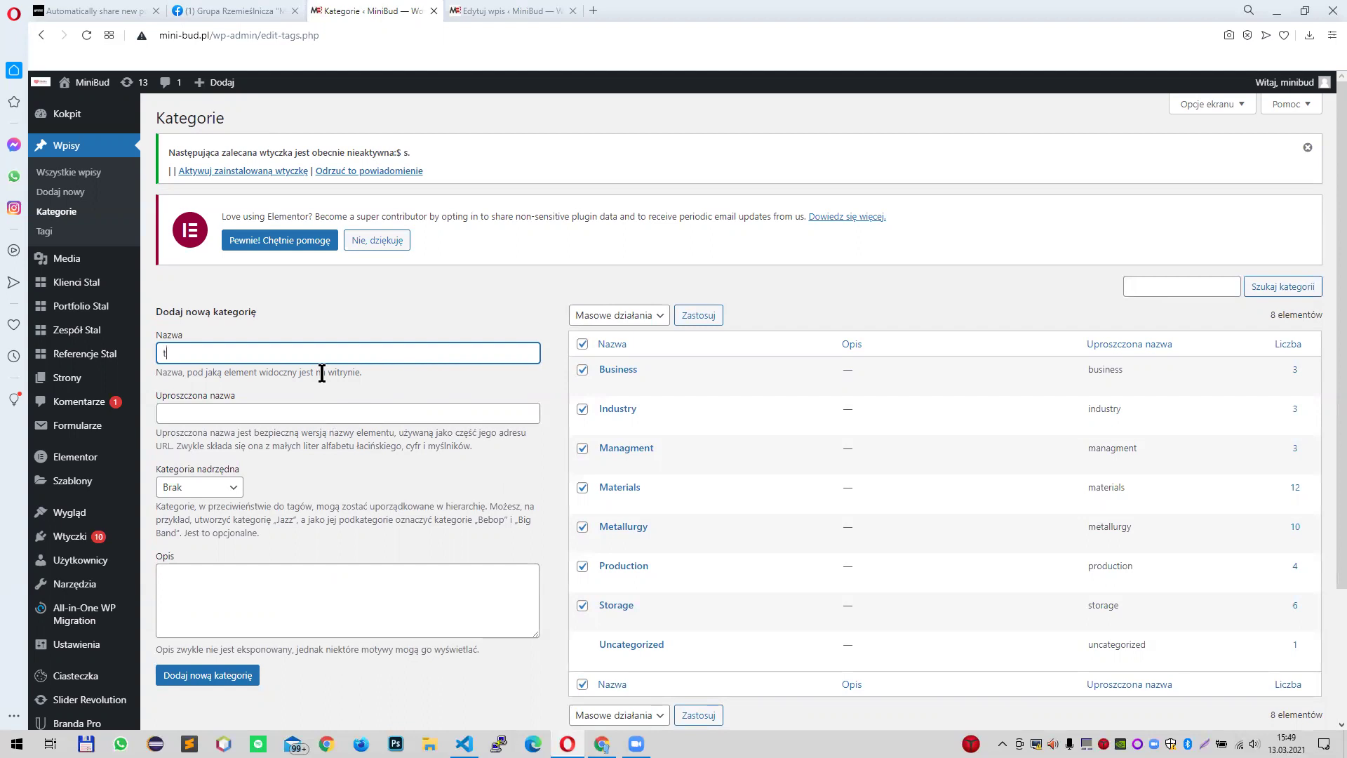
left_click(287, 406)
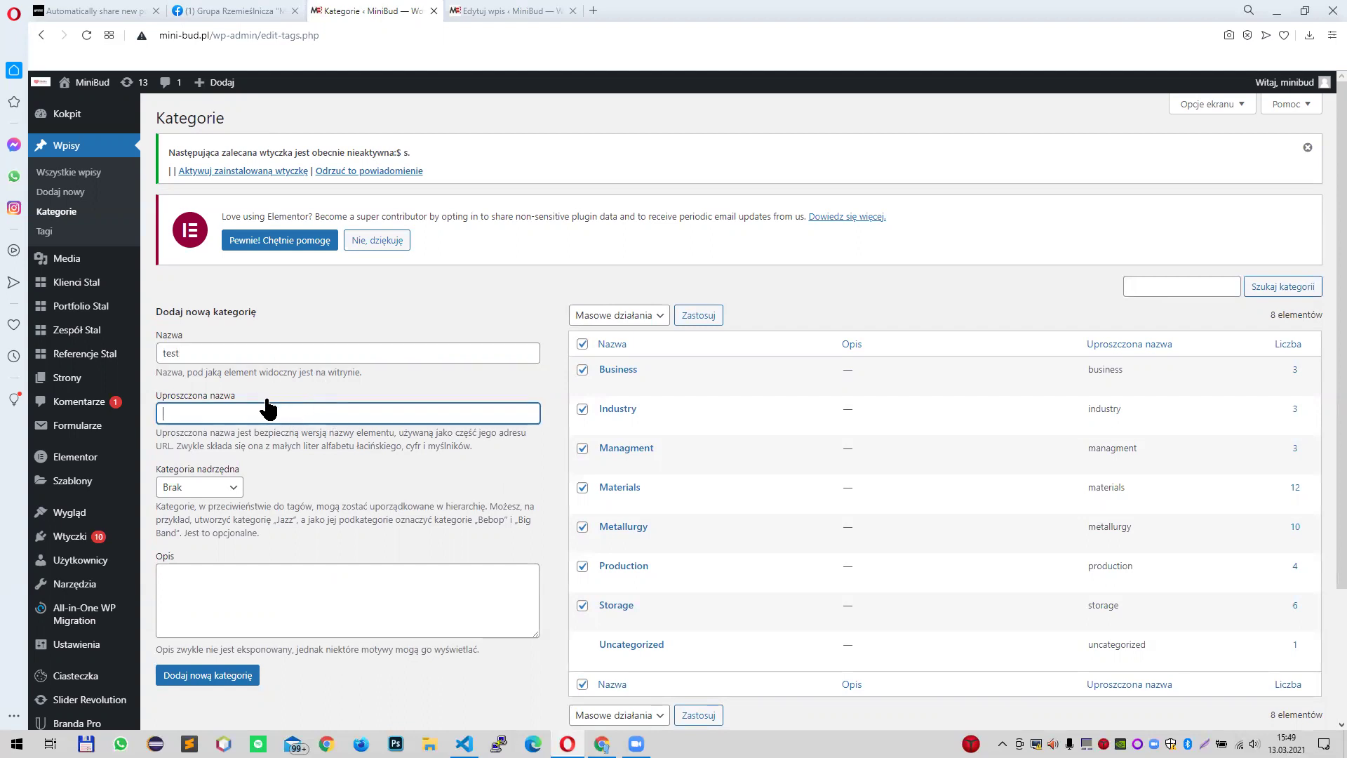
double_click(251, 355)
left_click(405, 445)
left_click(233, 488)
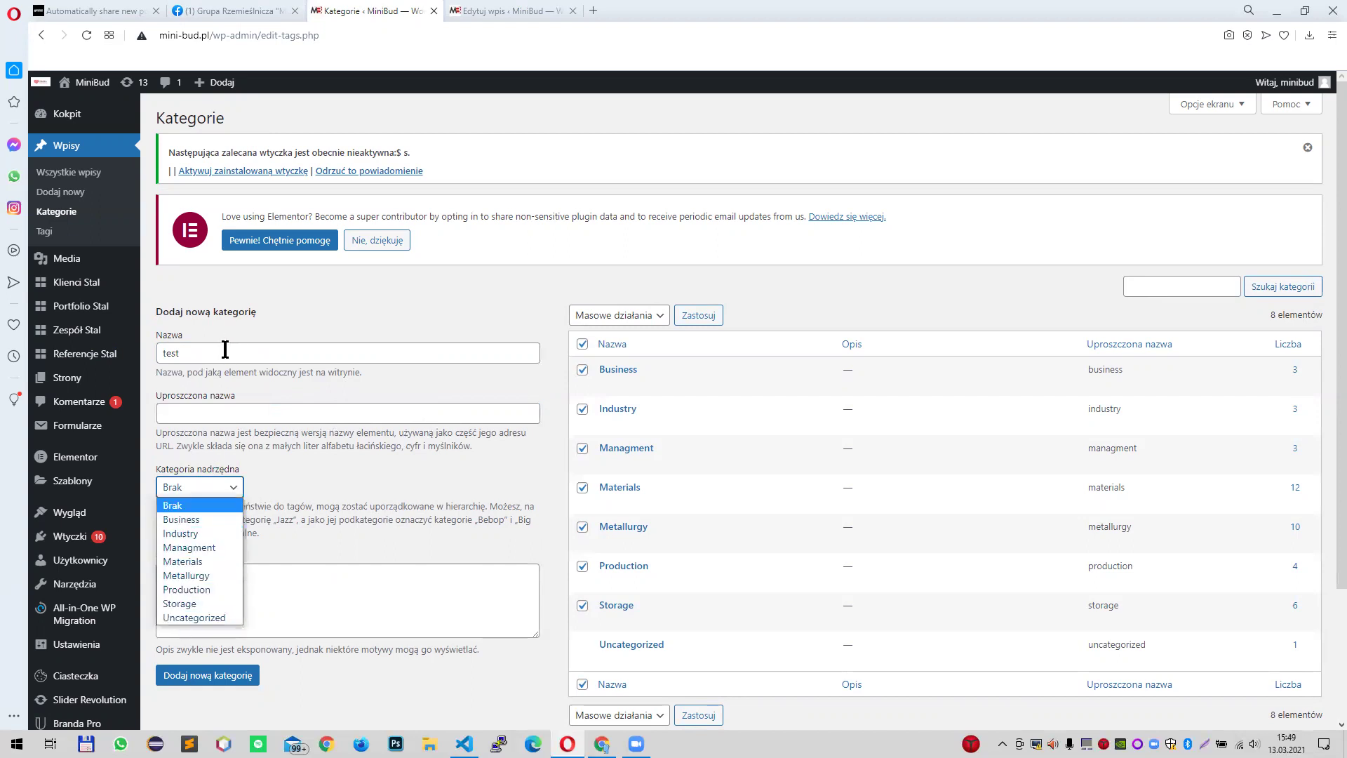
left_click(226, 485)
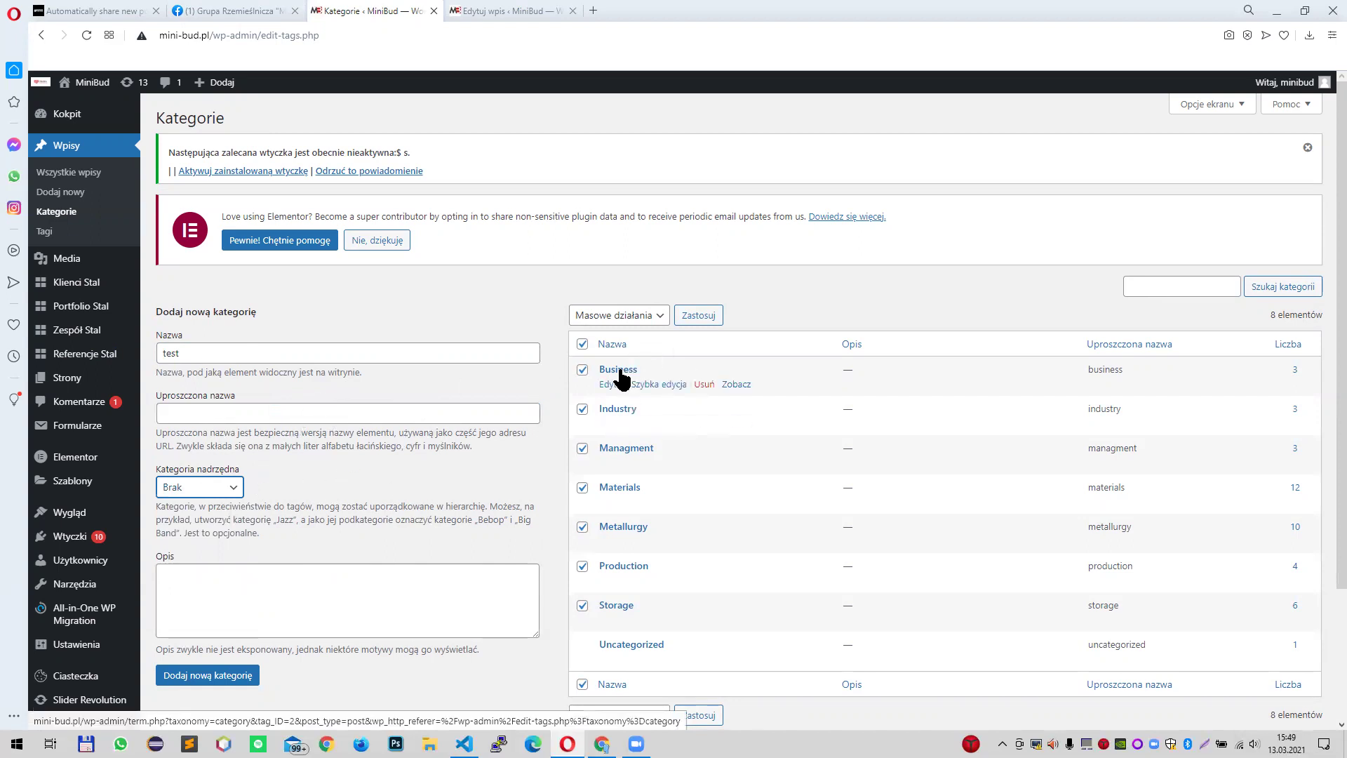
left_click(201, 491)
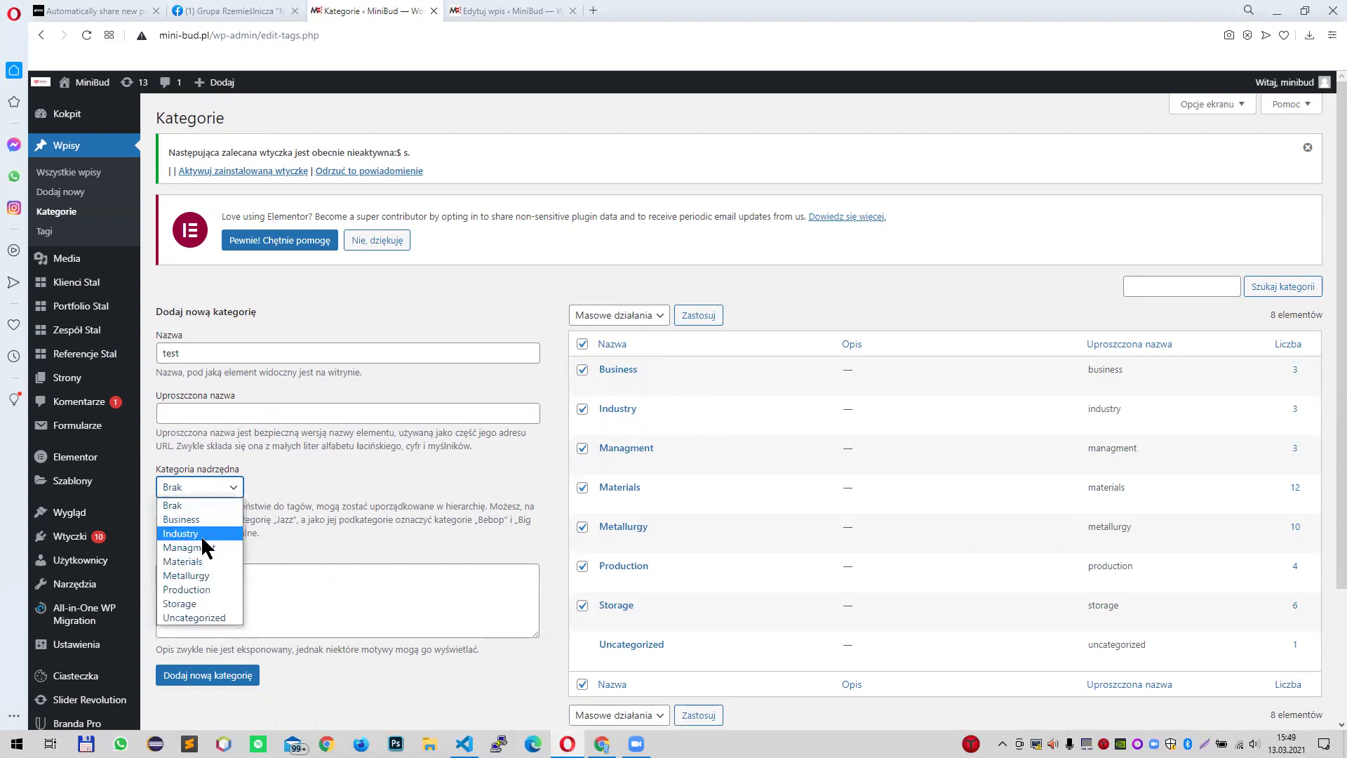
left_click(208, 519)
left_click(209, 677)
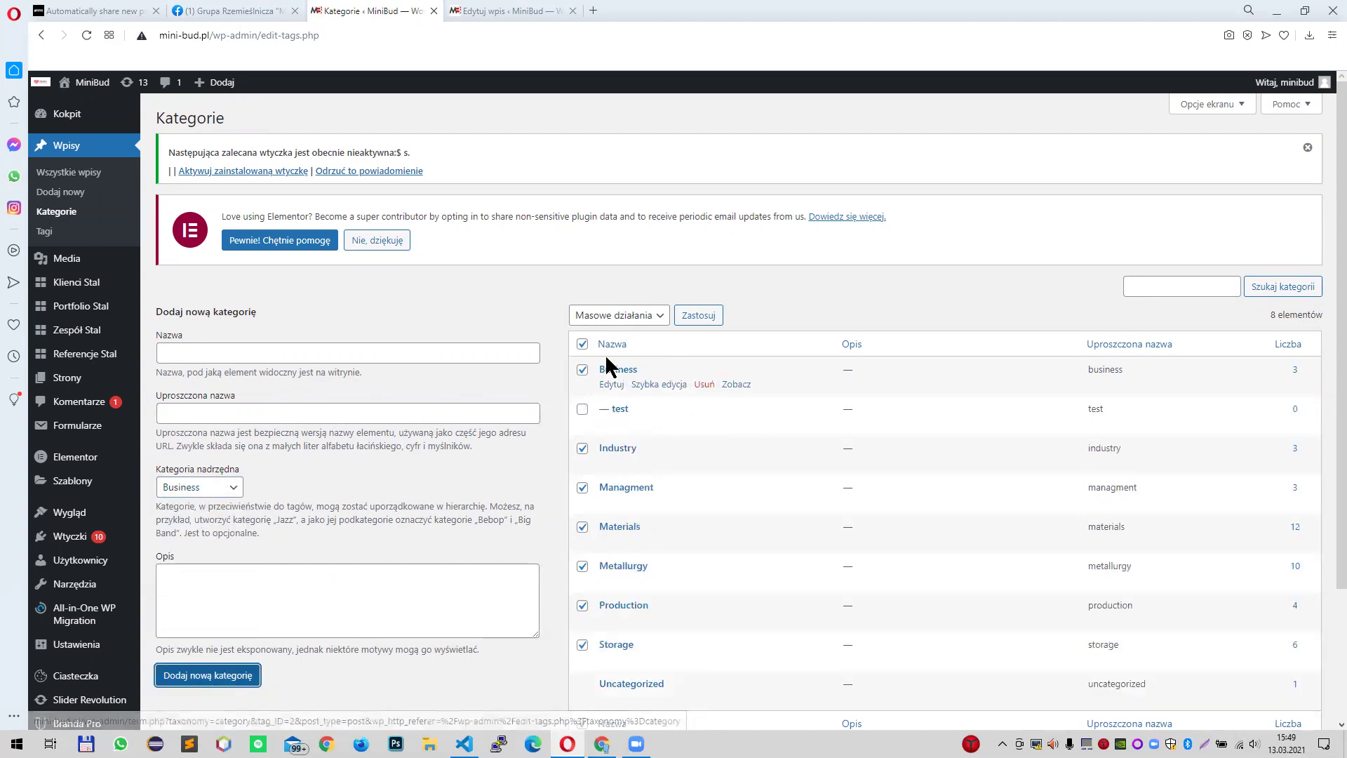
- Add another category named "test2" with the parent category set to Brak
left_click(340, 358)
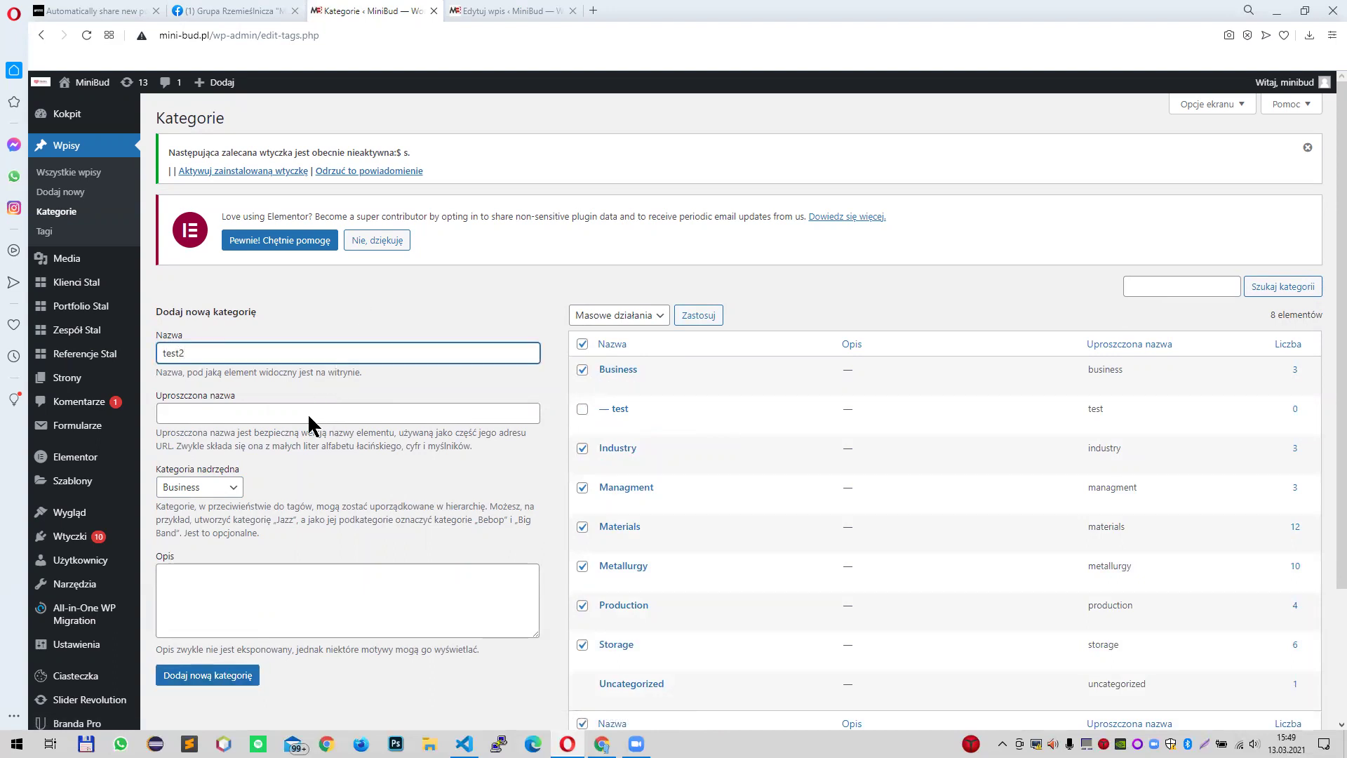
left_click(226, 489)
left_click(226, 504)
left_click(209, 675)
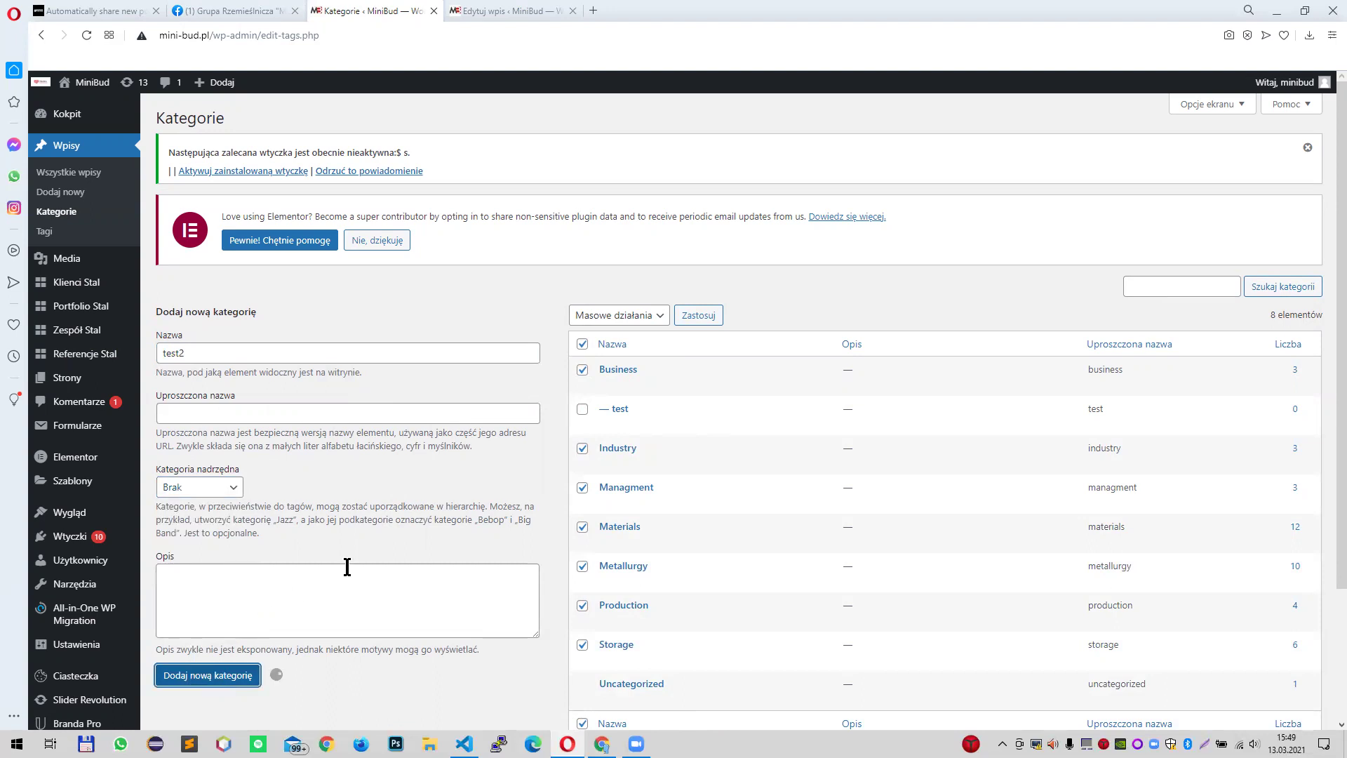
- Clear the current category selection and bulk delete only the categories "test2" and "test"
left_click(582, 343)
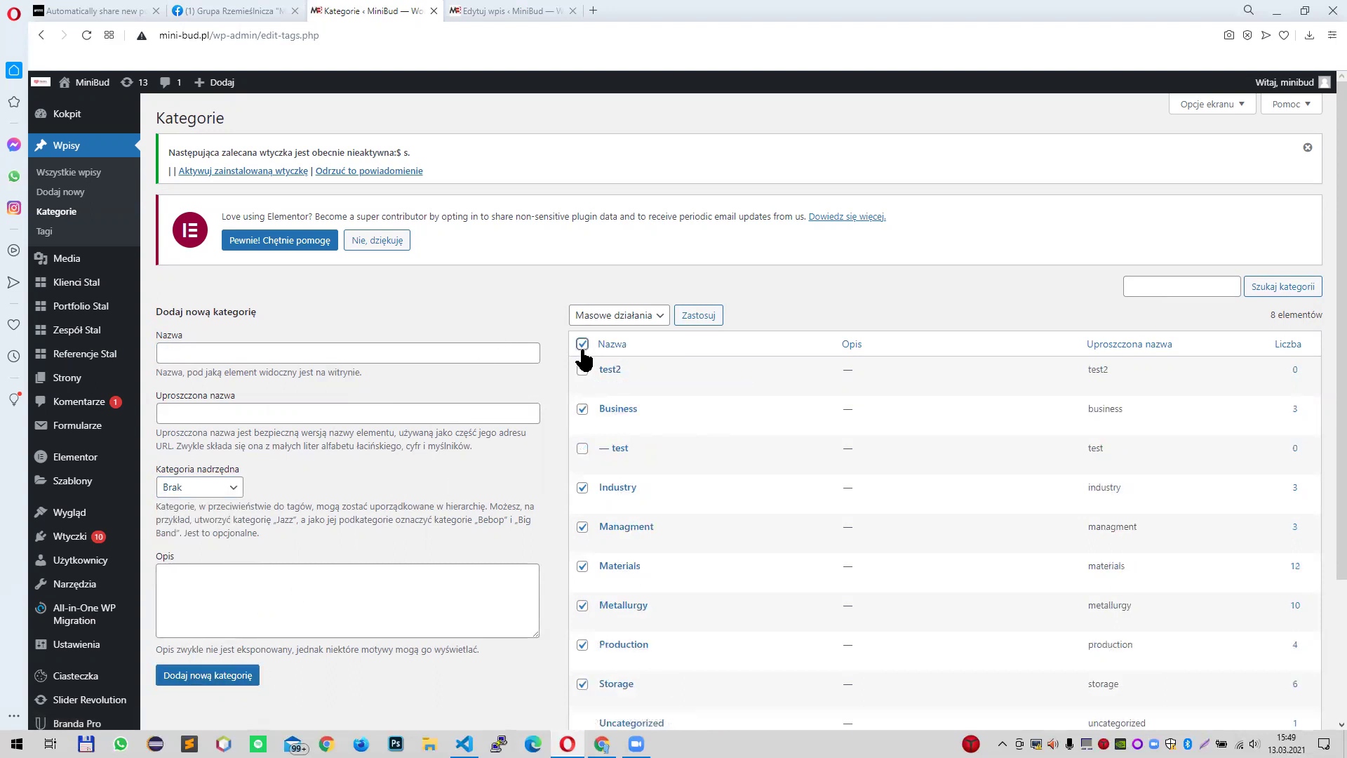
left_click(582, 370)
left_click(583, 448)
left_click(600, 316)
left_click(586, 348)
left_click(697, 316)
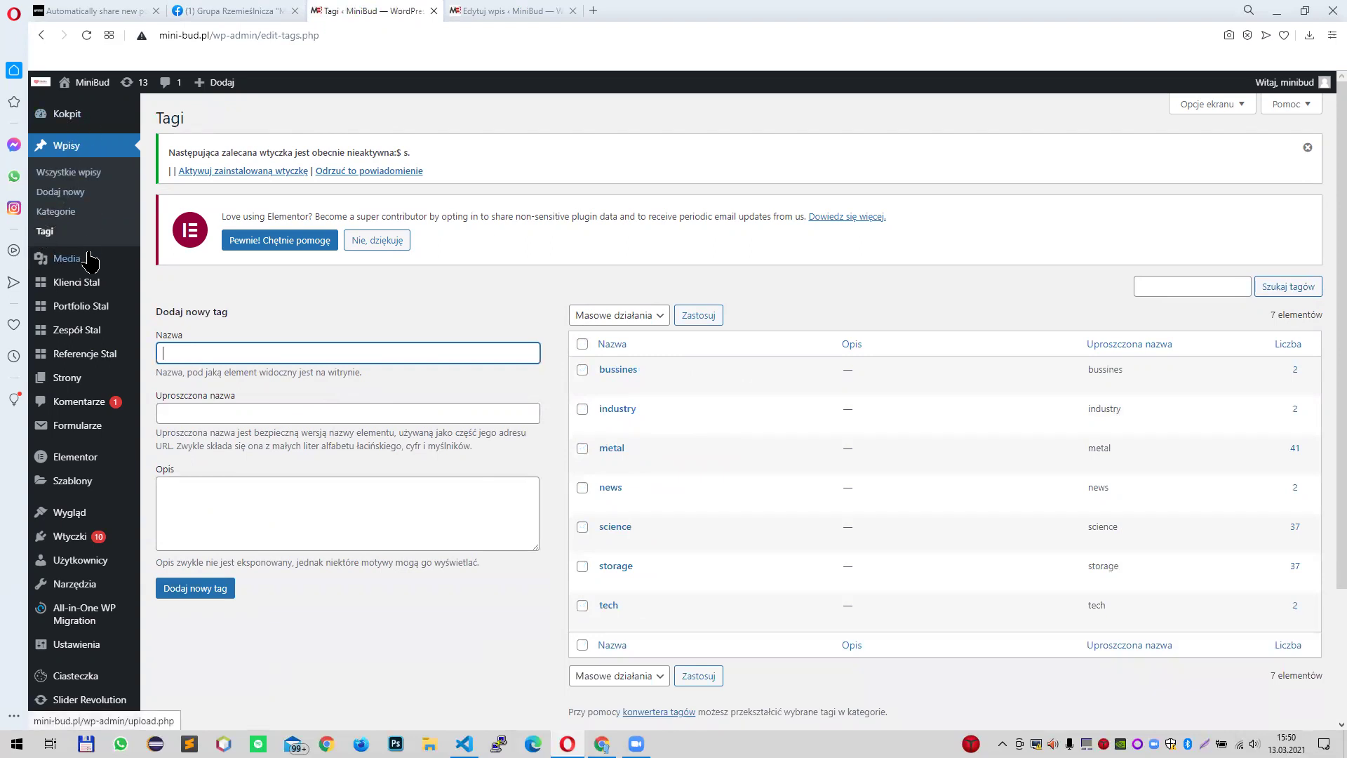
- Open the Klienci Stal list and close the post editor, discarding its unsaved changes
mouse_move(88, 263)
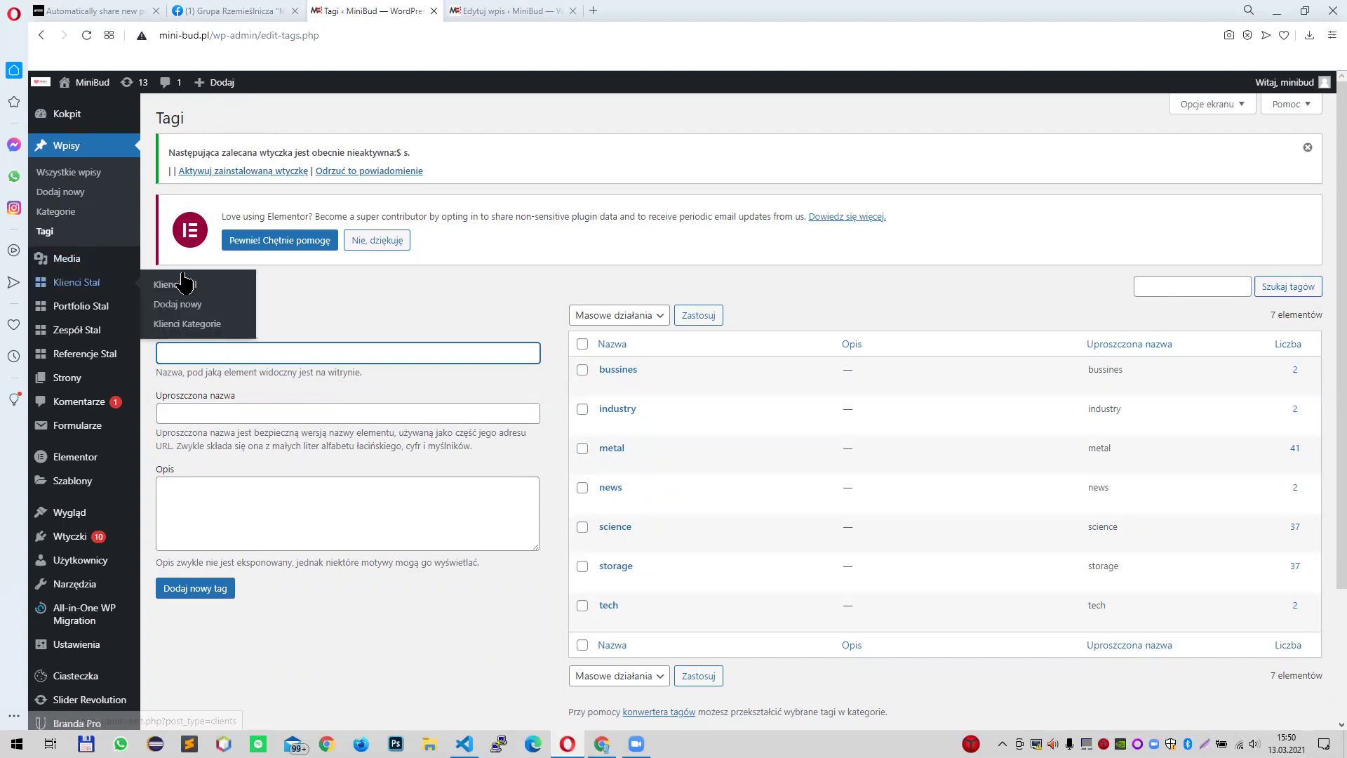
left_click(184, 288)
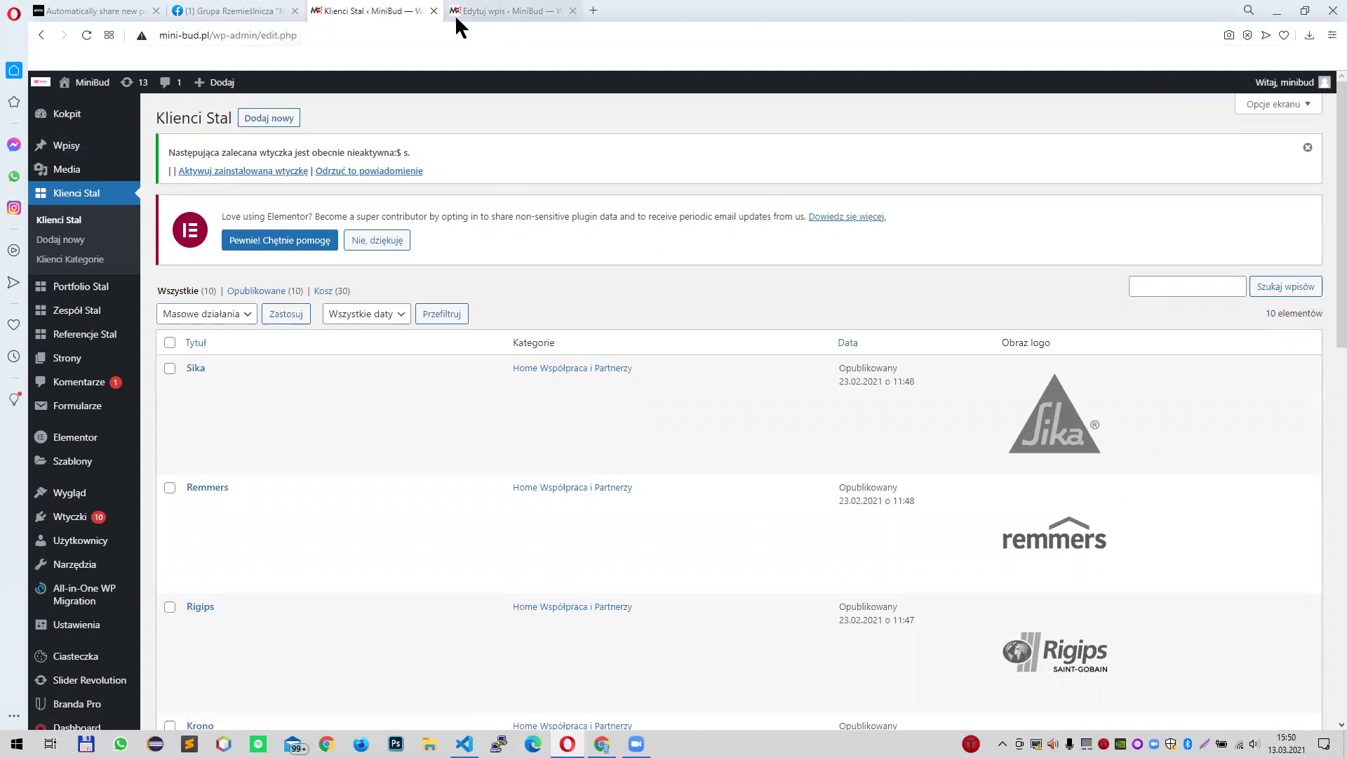
left_click(572, 11)
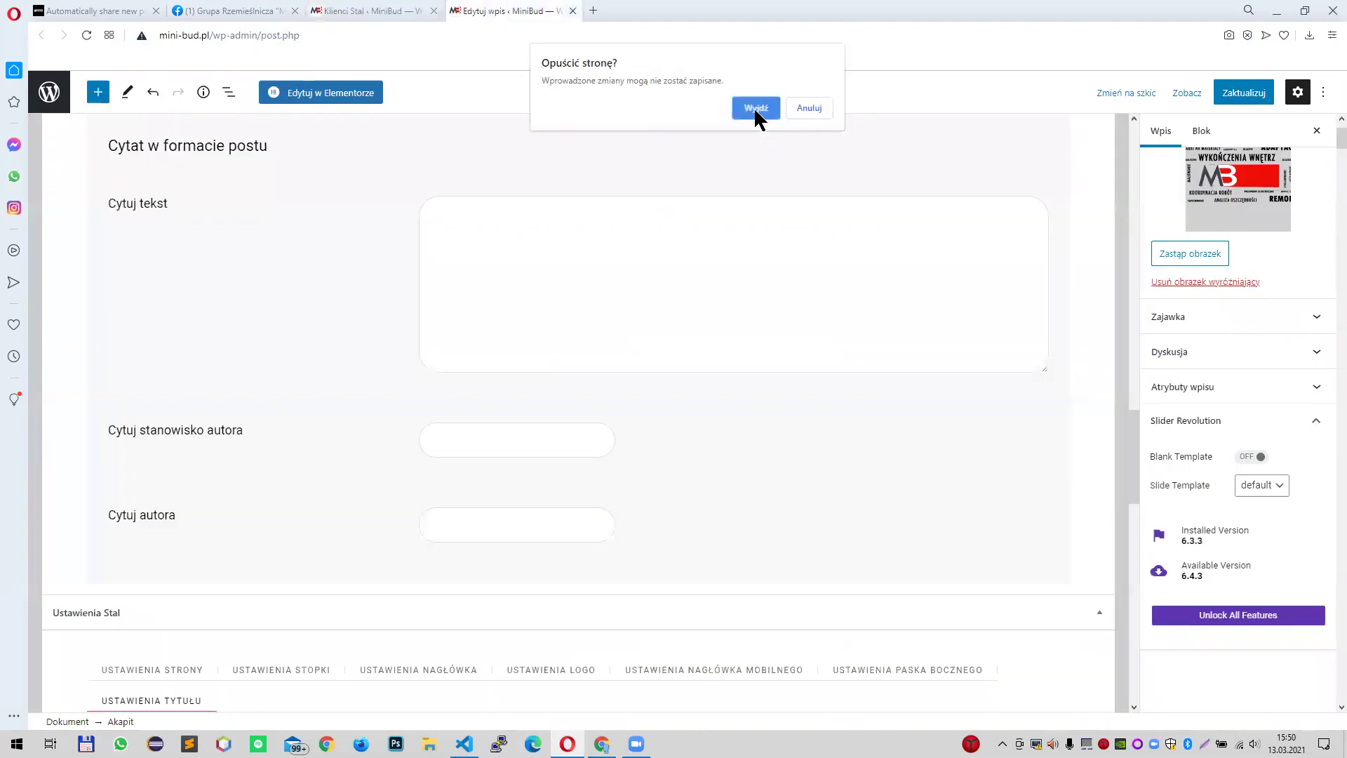
left_click(756, 108)
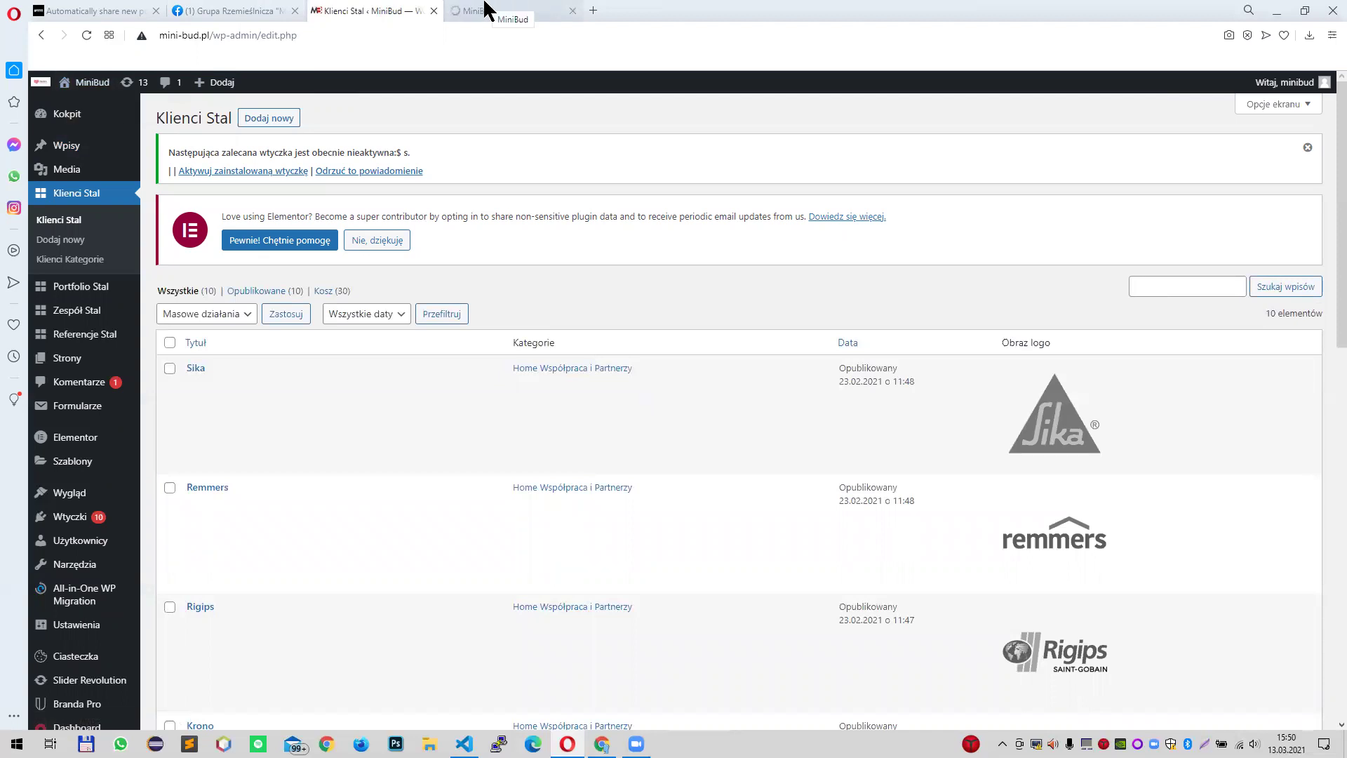
- Switch to the MiniBud home page and view the client logos in the "Współpraca i Partnerzy" section
left_click(490, 10)
scroll(570, 298, "down", 10)
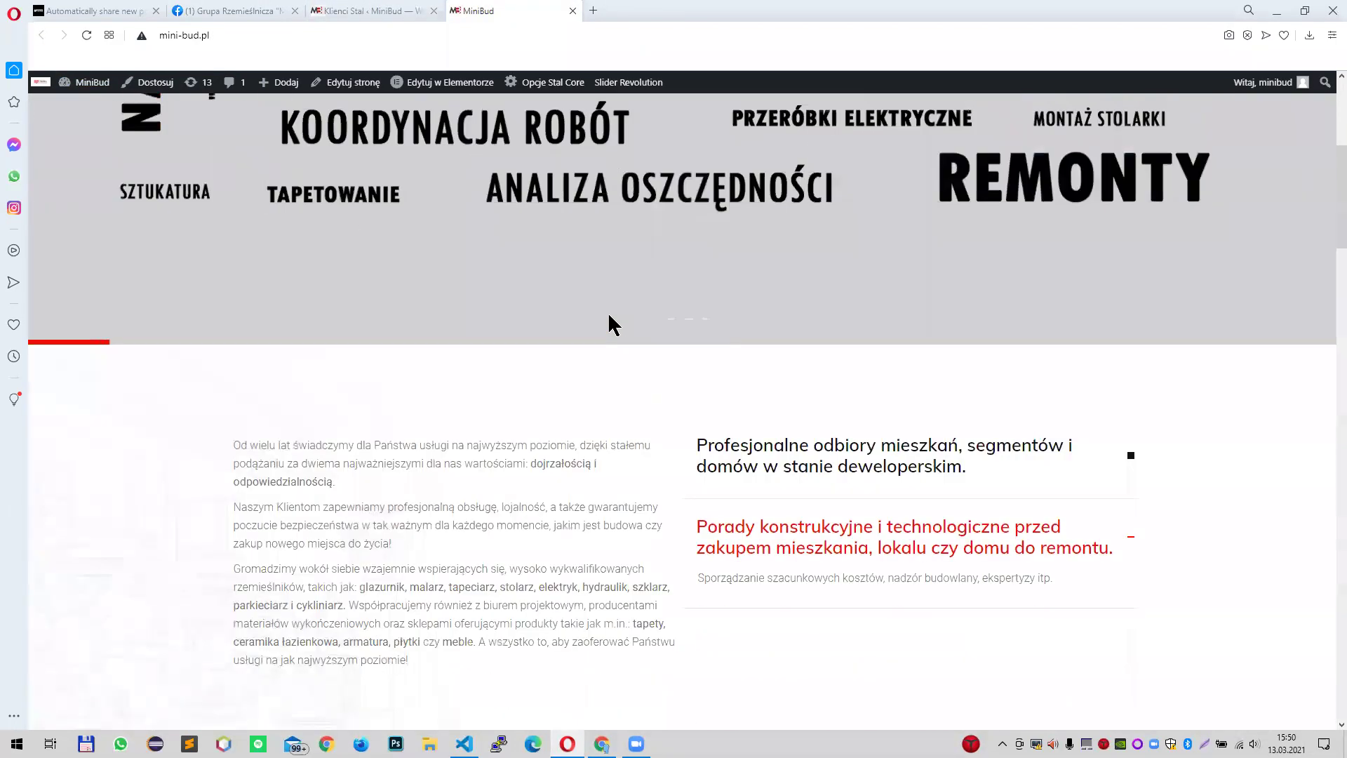
scroll(607, 312, "down", 7)
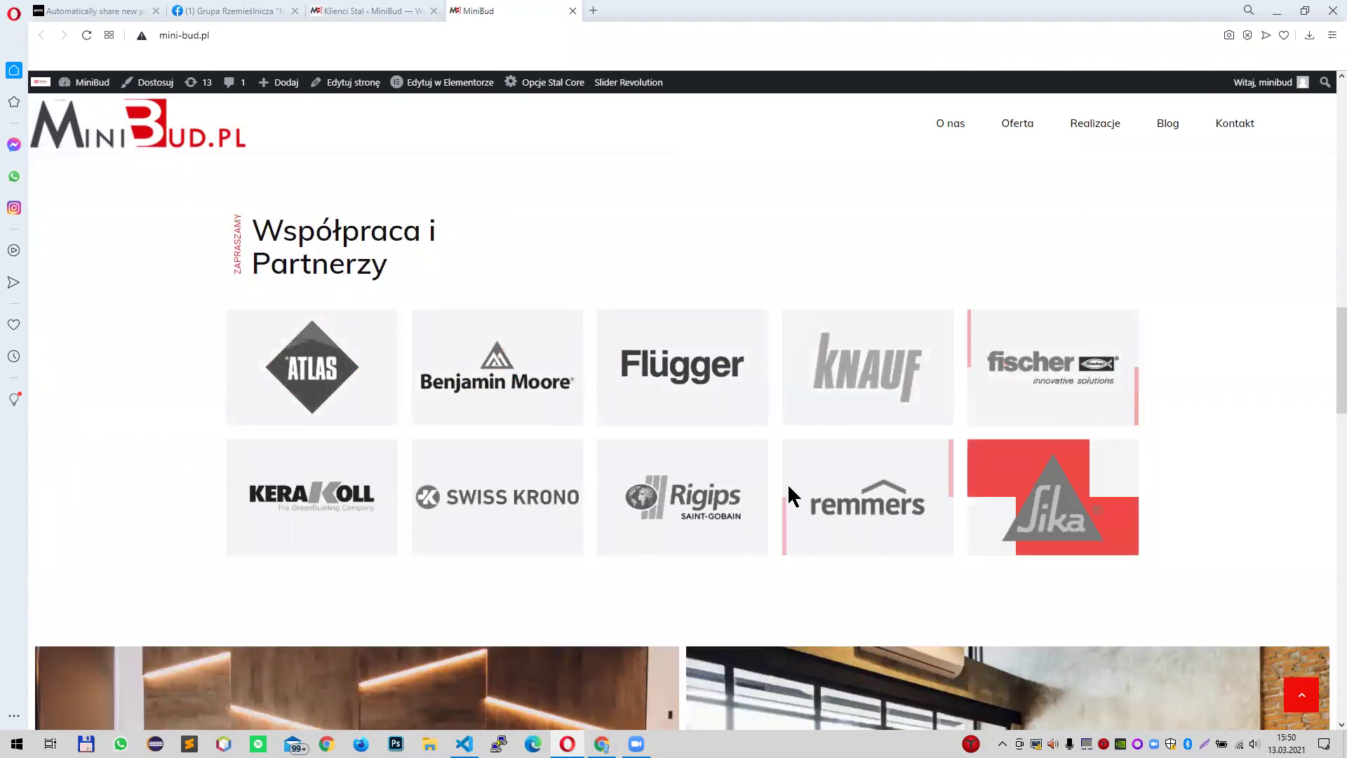
- Return to the Klienci Stal list, open the Sika client for editing and select its title
left_click(344, 10)
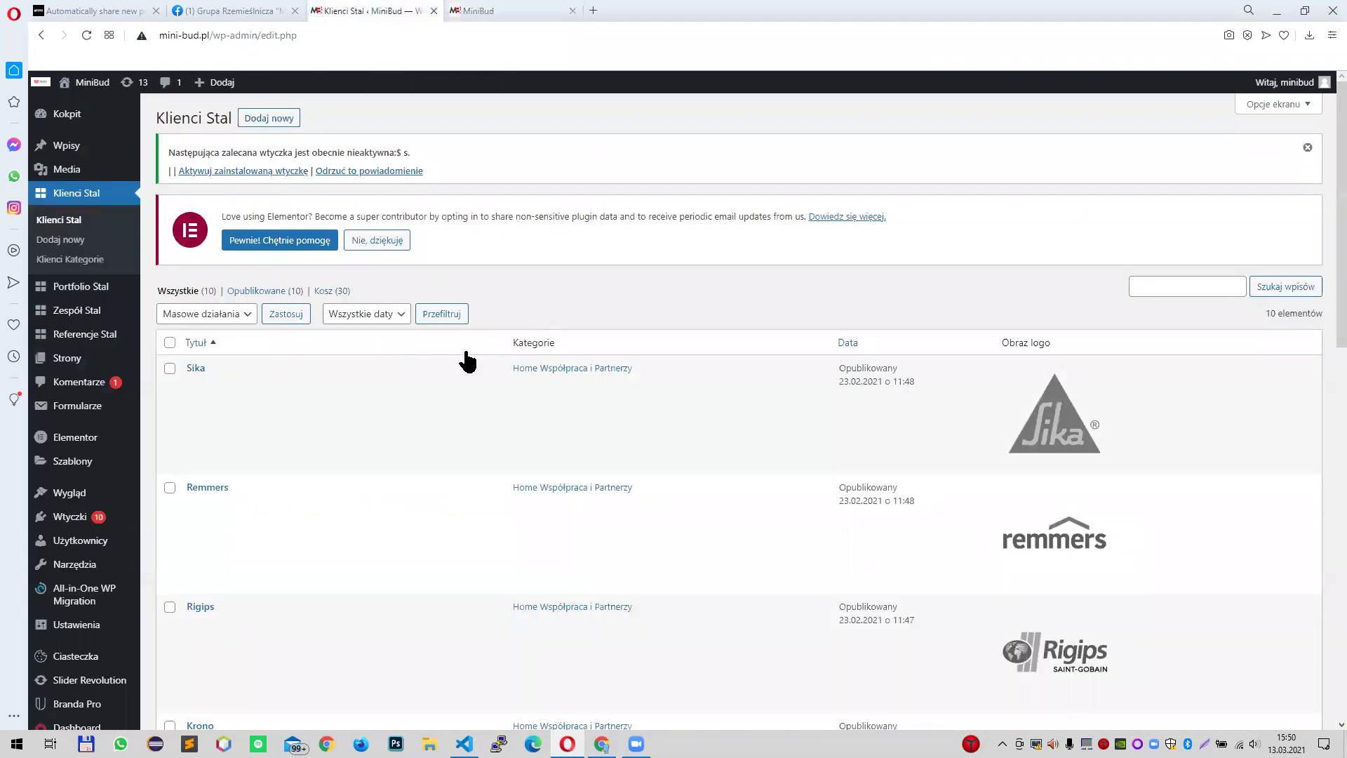
scroll(491, 346, "down", 1)
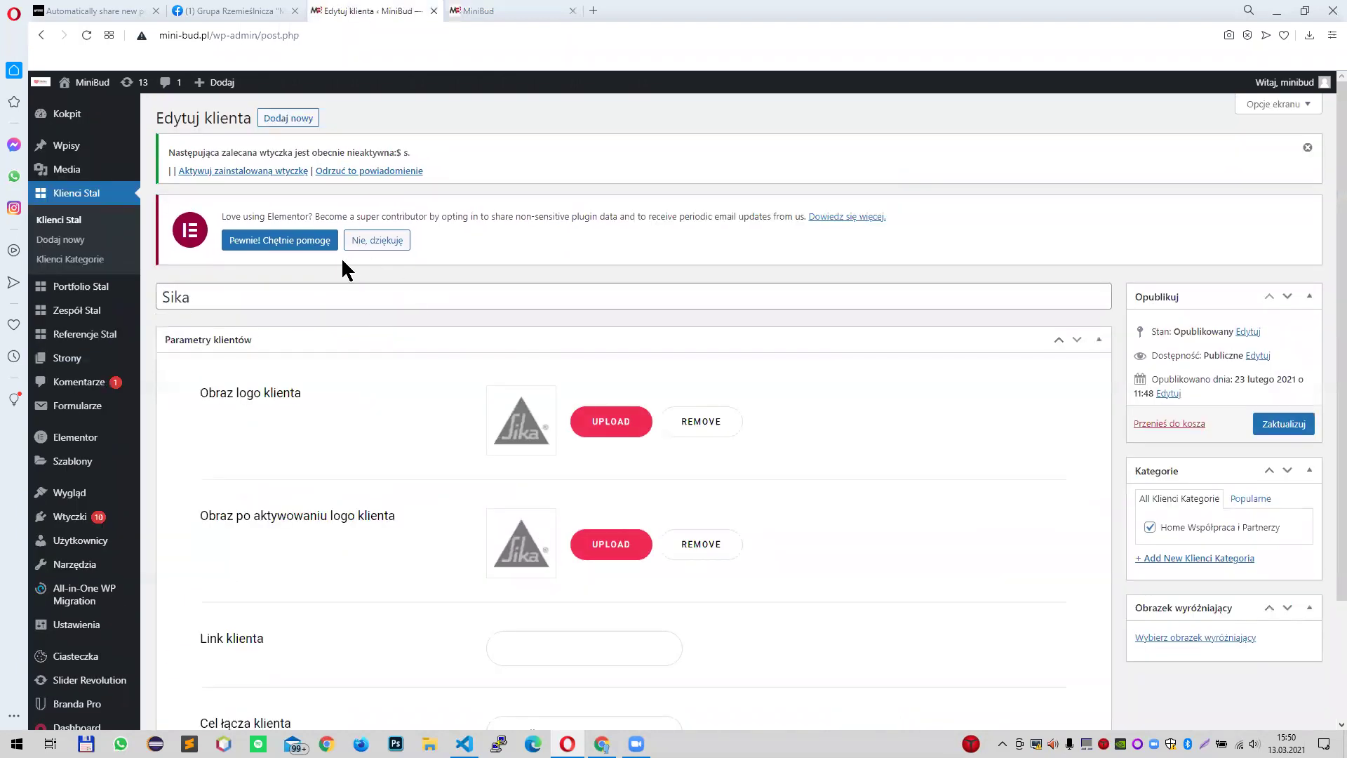
left_click_drag(347, 300, 155, 307)
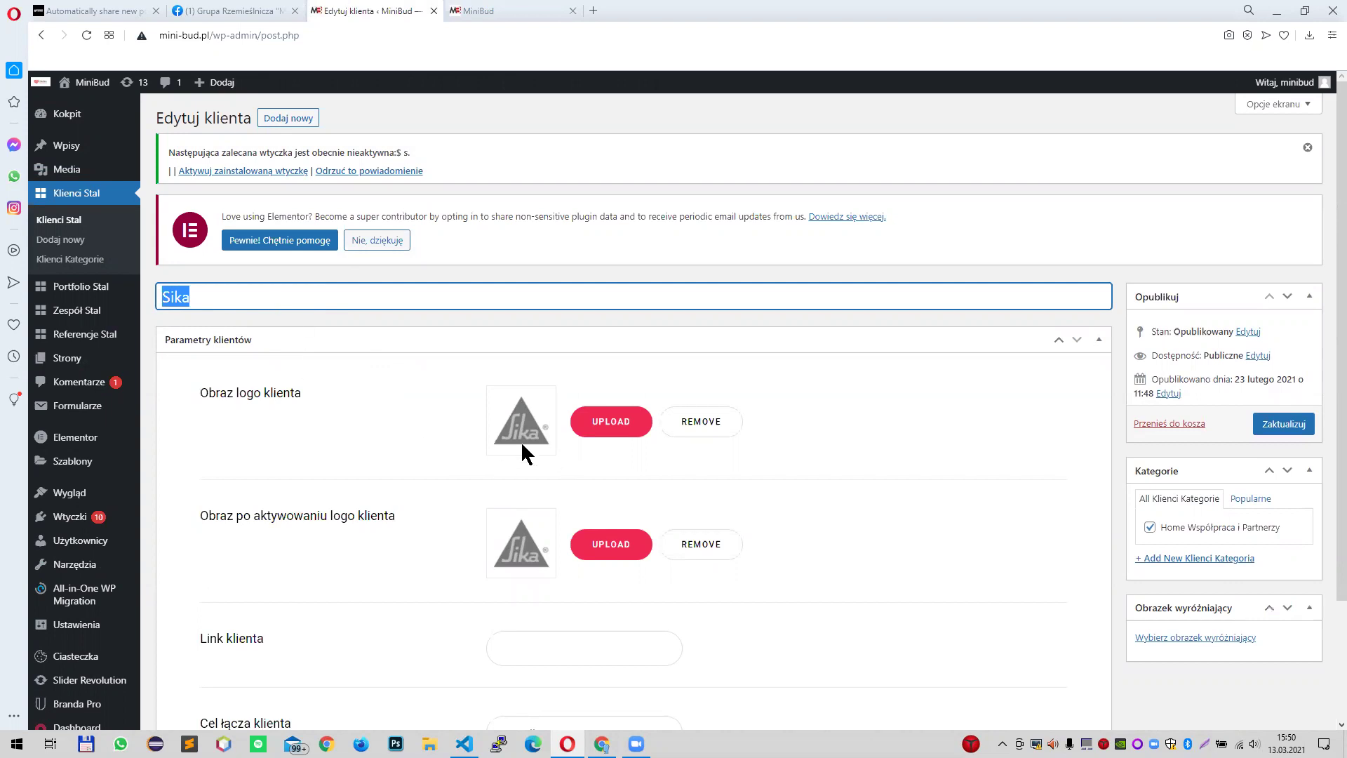
- Review the Sika client's logo images, client link, link target, category and publishing options in its edit form
scroll(510, 437, "down", 1)
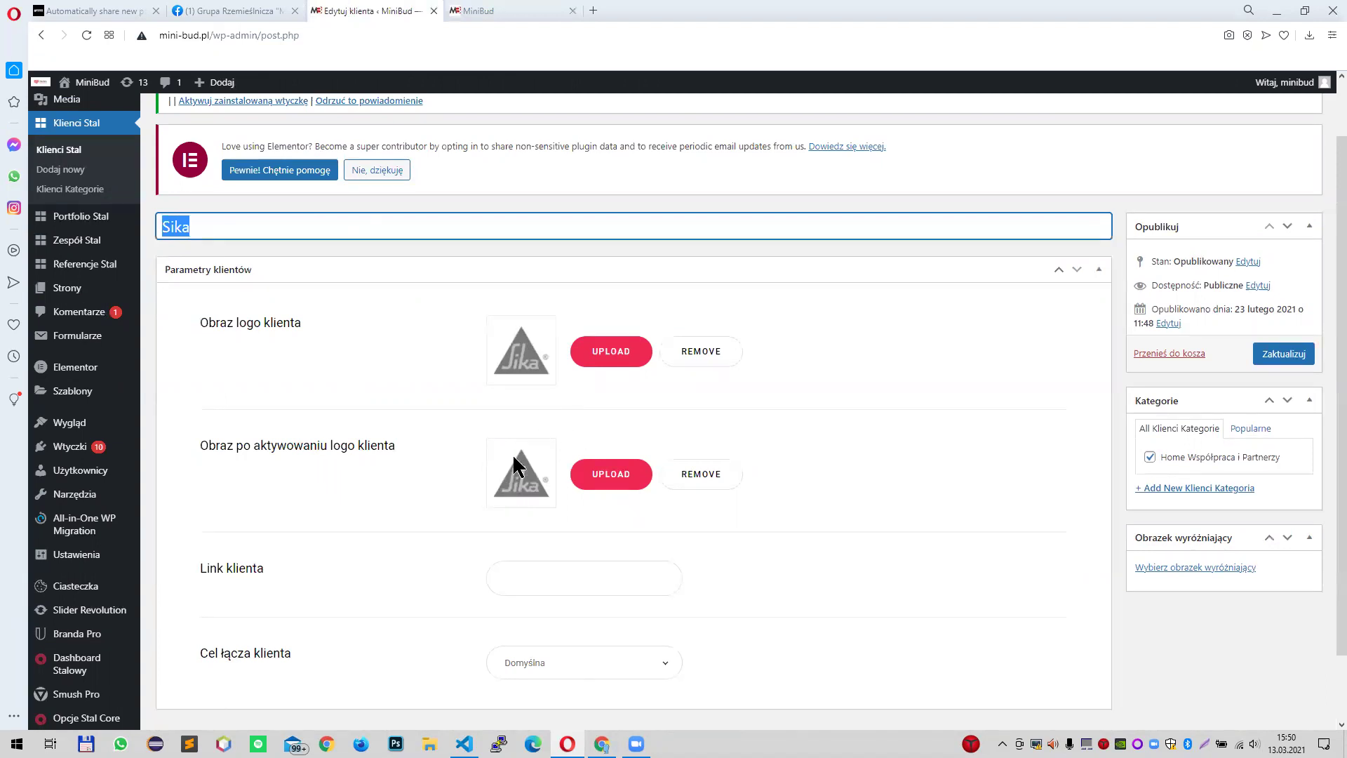
scroll(593, 503, "down", 1)
left_click(605, 510)
left_click(600, 589)
left_click(957, 428)
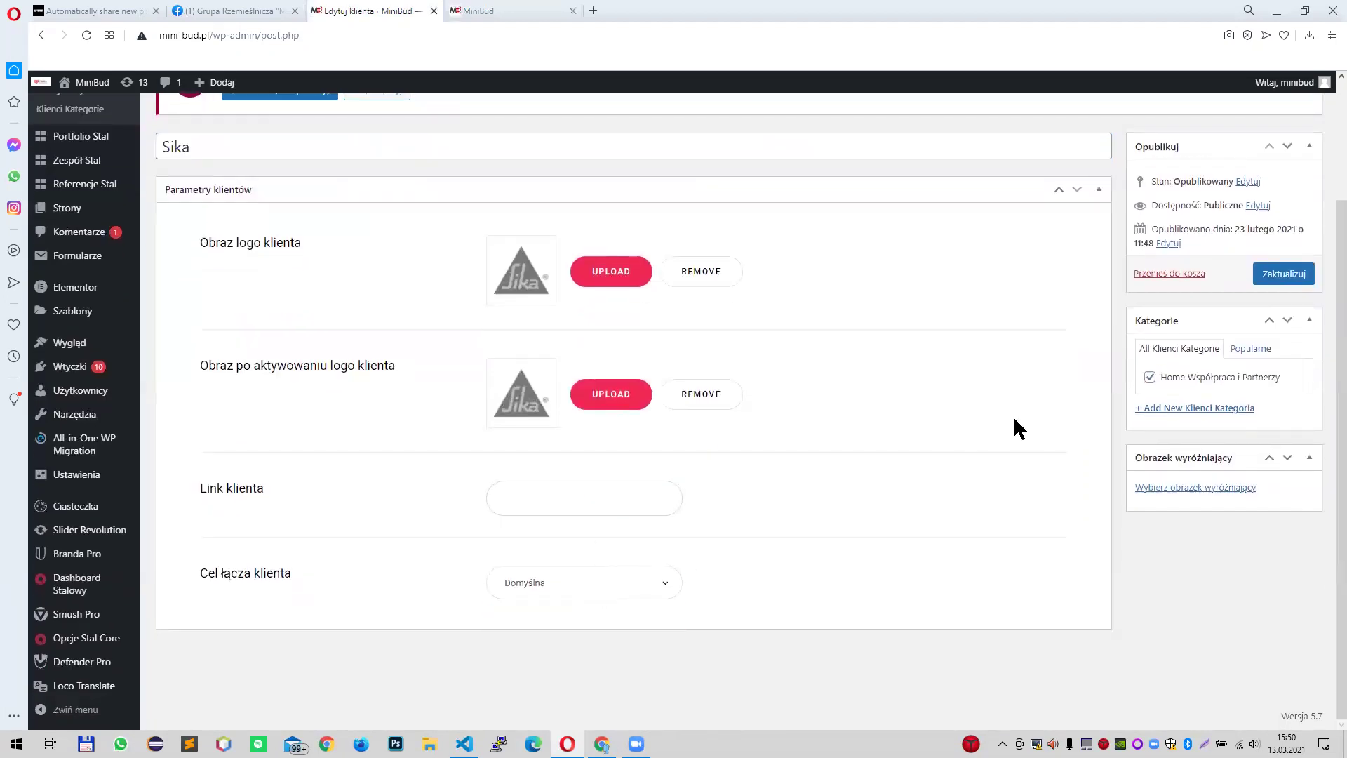
scroll(1021, 416, "up", 1)
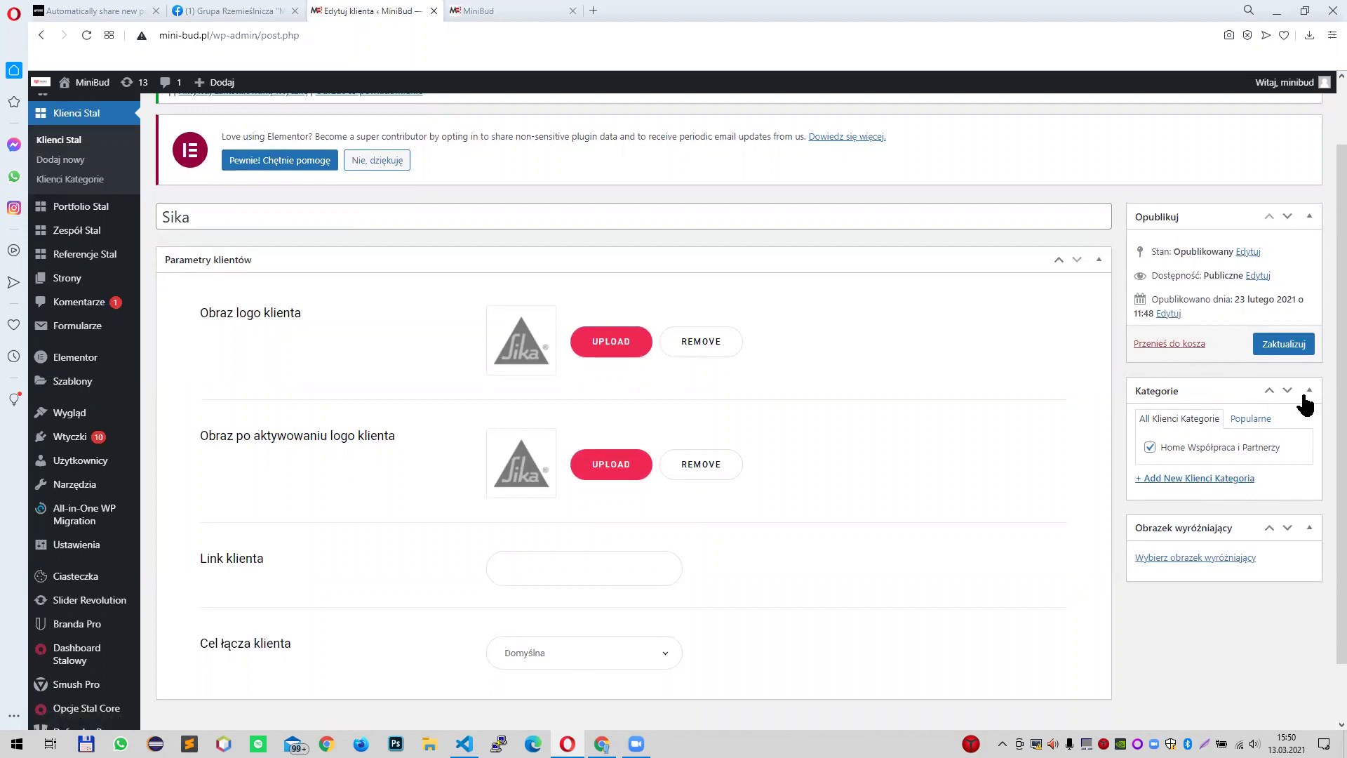
left_click(1284, 344)
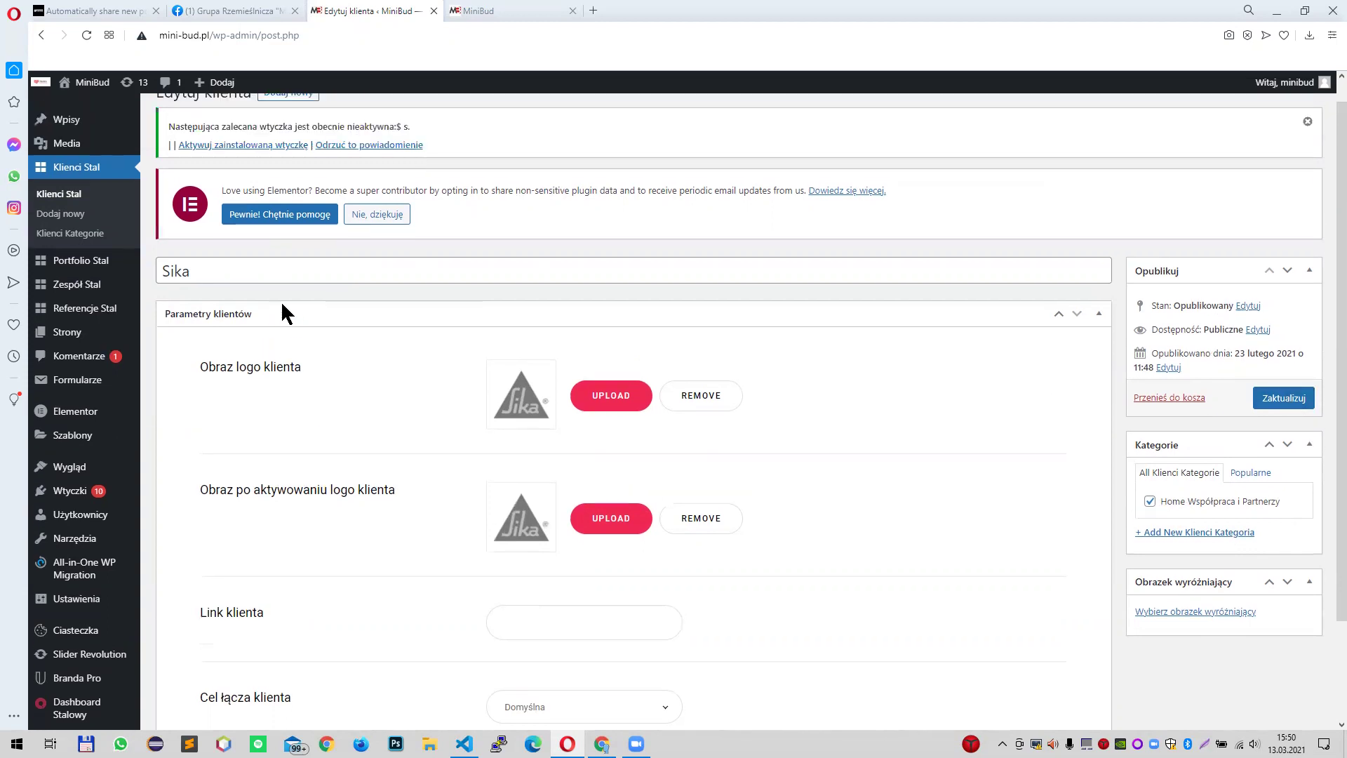
- View the Sika logo in the home page's partner section, return to the admin and open the Klienci categories
left_click(492, 10)
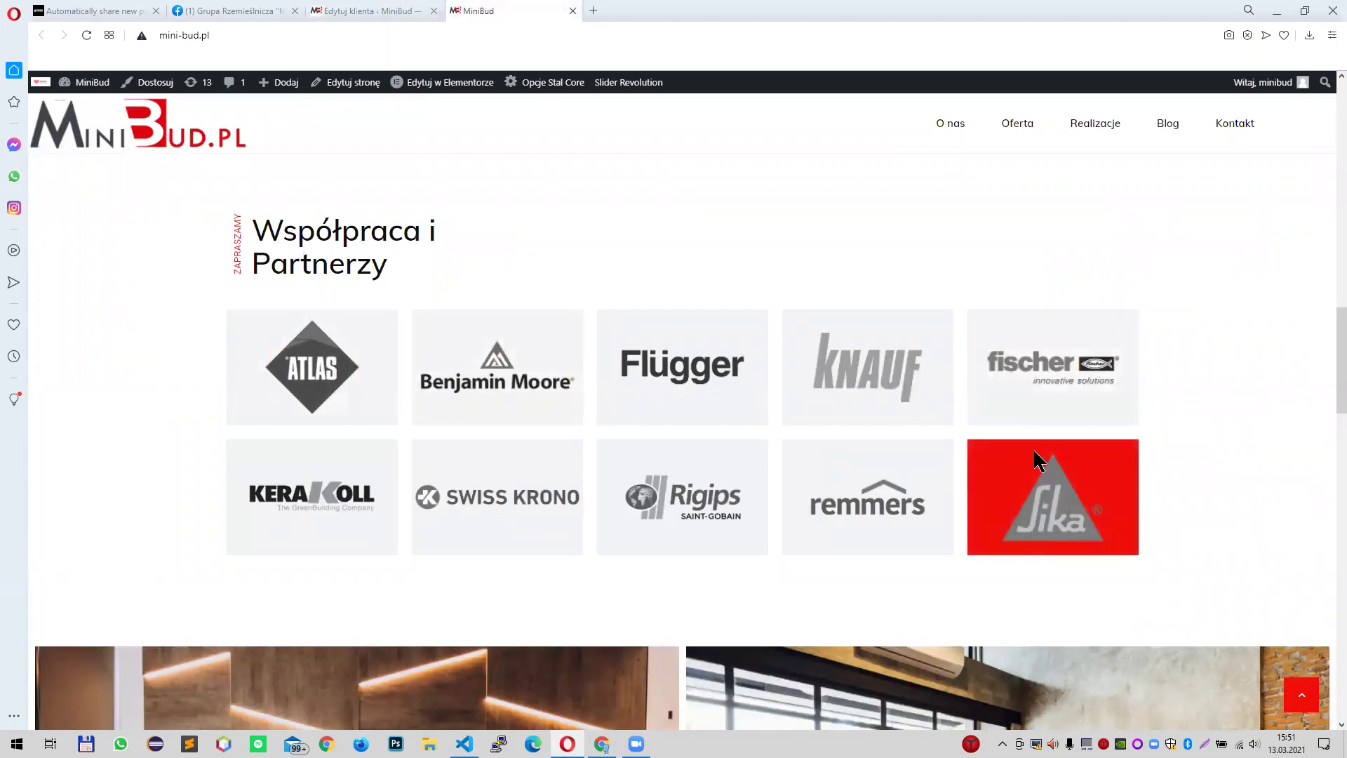
left_click(355, 11)
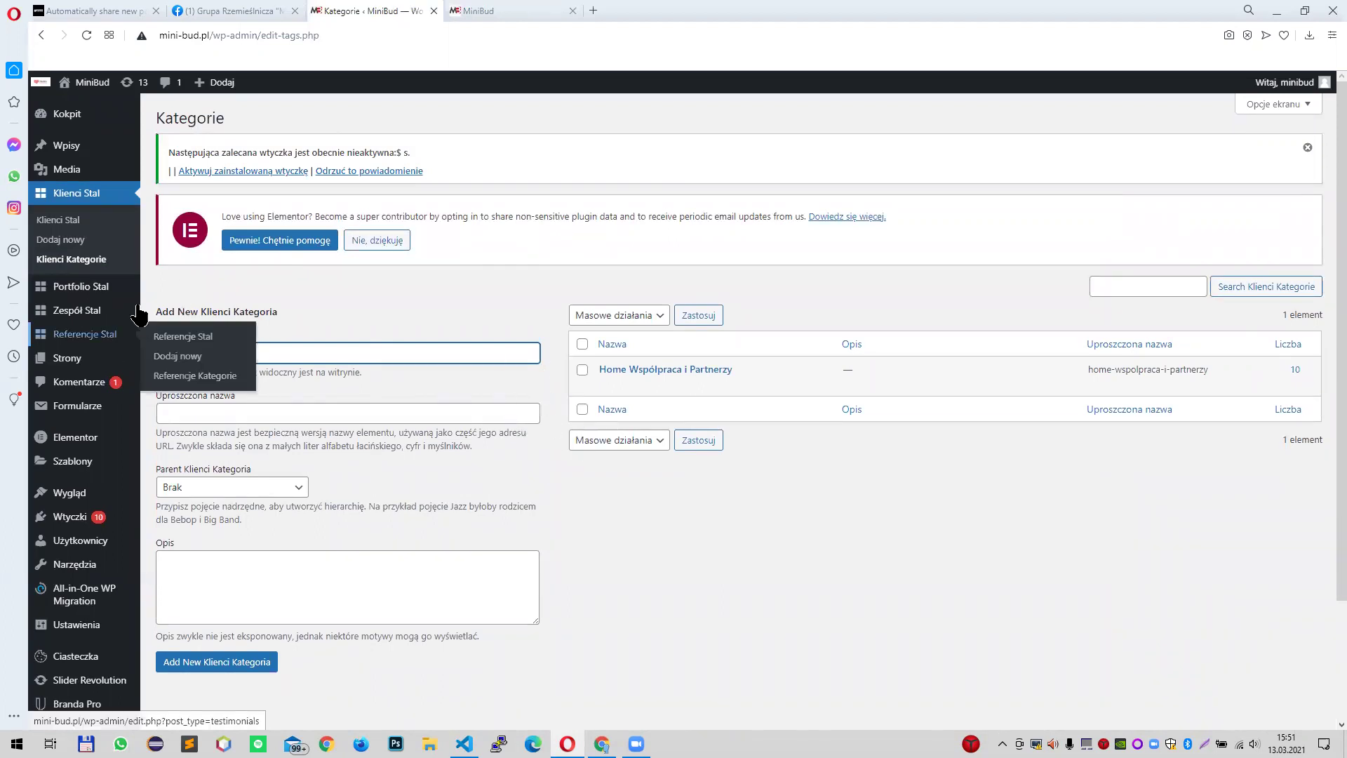
- Open the Portfolio Stal list and open the Wykonanie 1 item for editing in a new tab
mouse_move(104, 298)
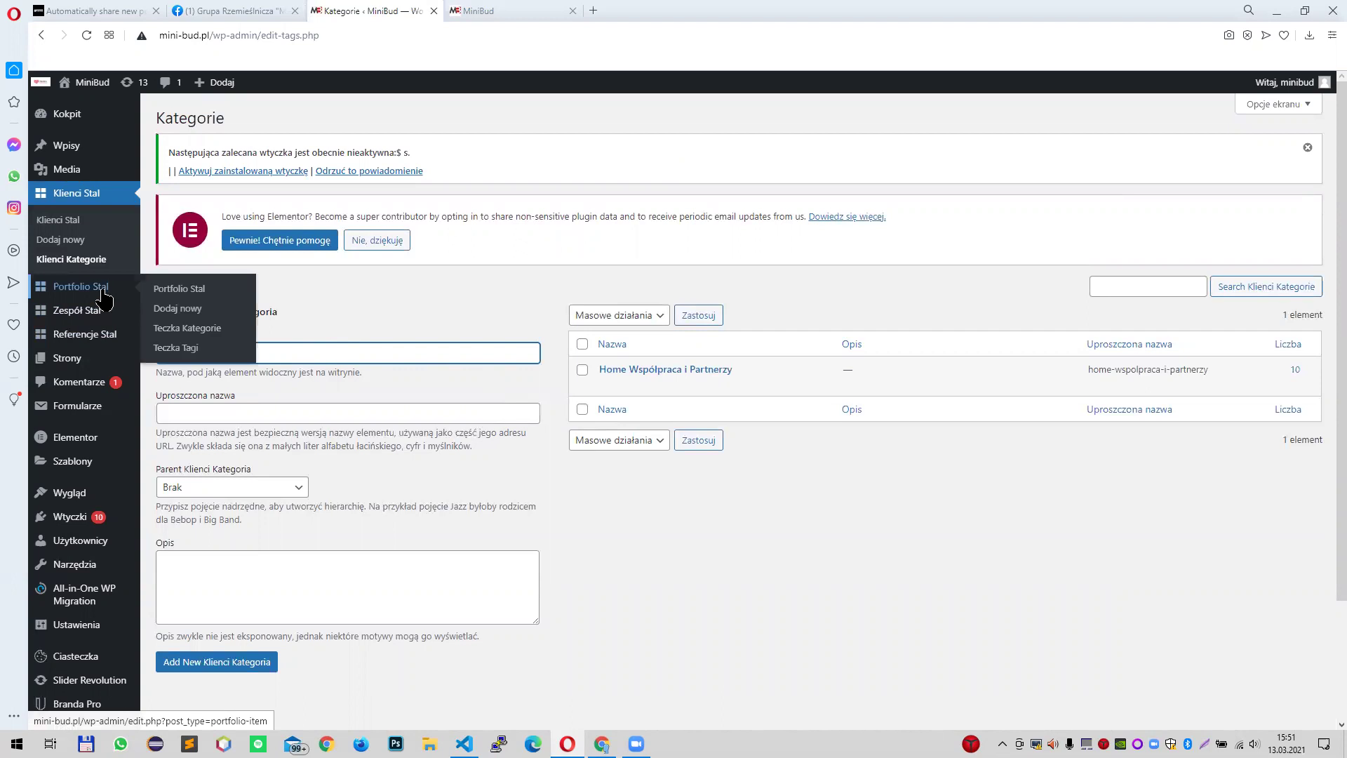
left_click(186, 293)
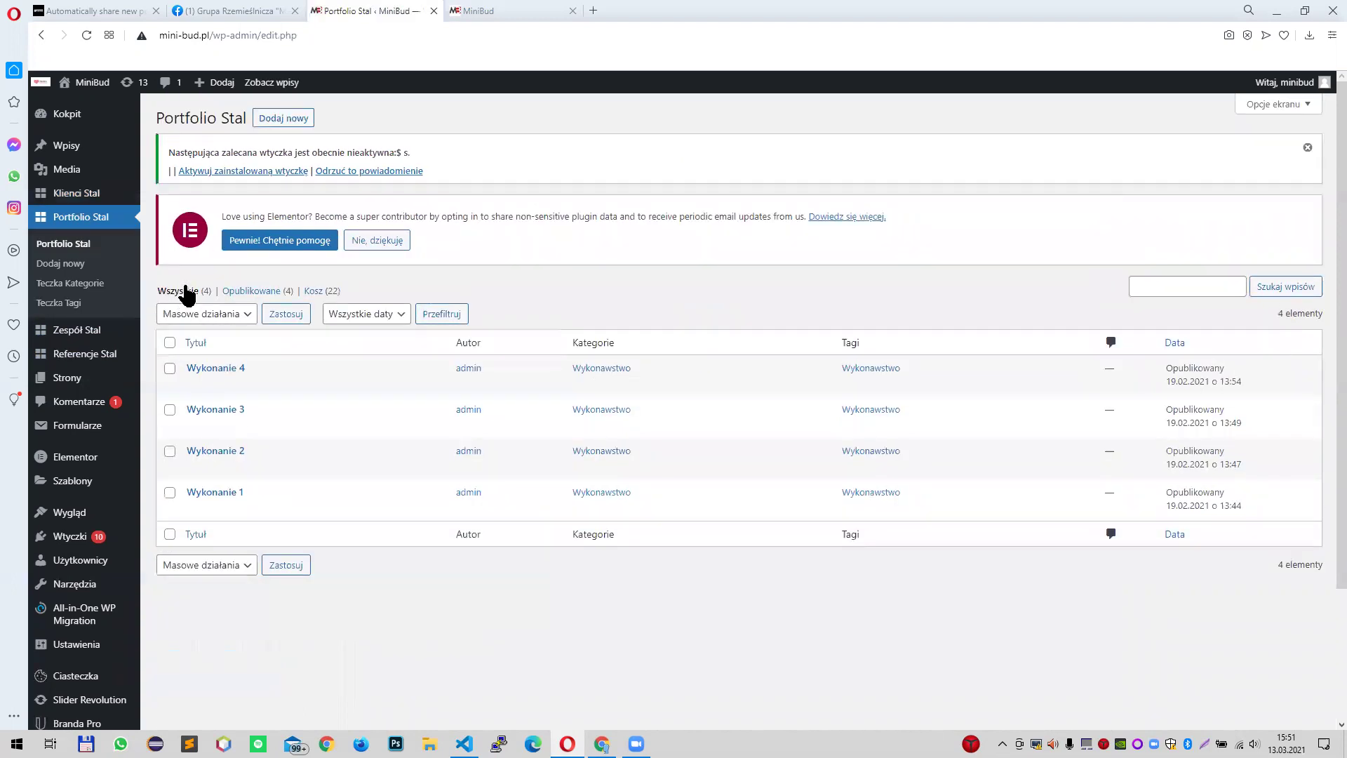
middle_click(198, 509)
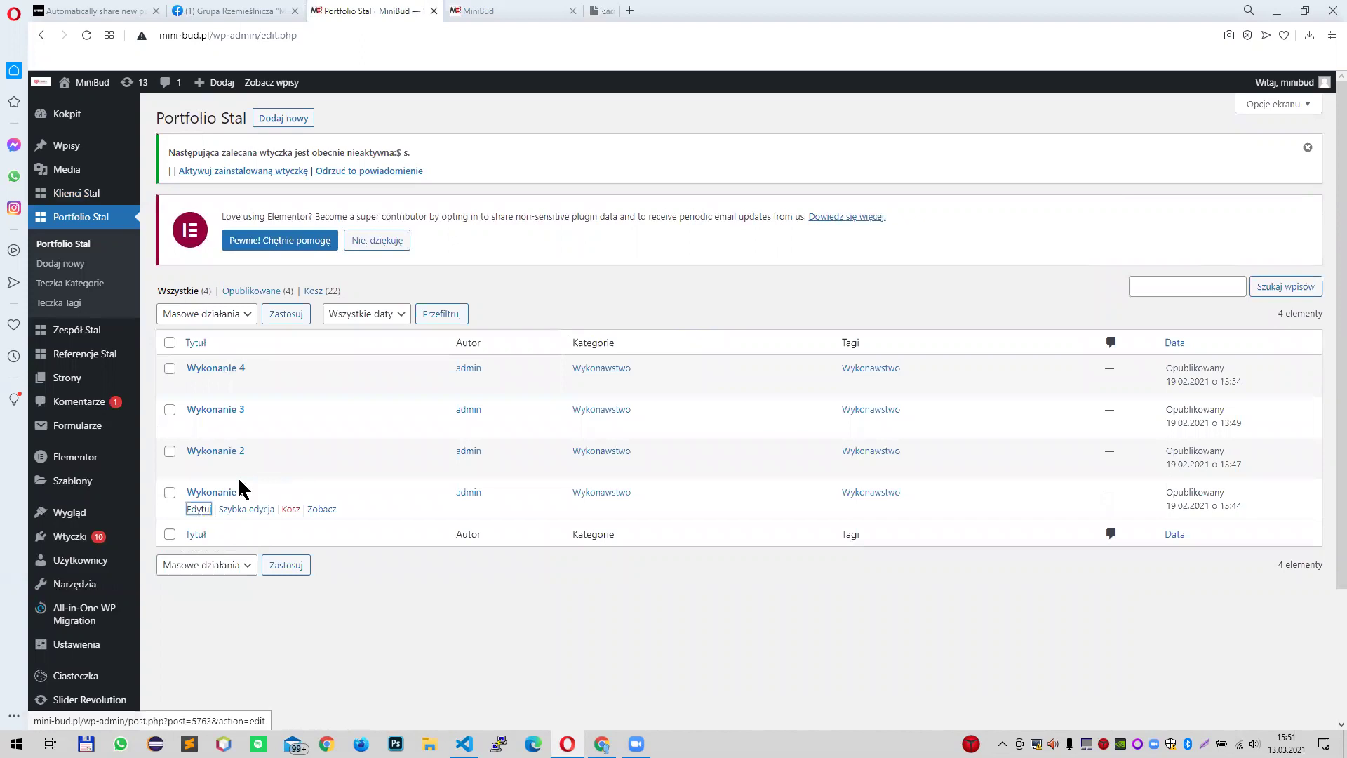
- Open the site's Realizacje page and compare its Wykonanie 1 tile with the item's edit form
left_click(504, 10)
left_click(1085, 124)
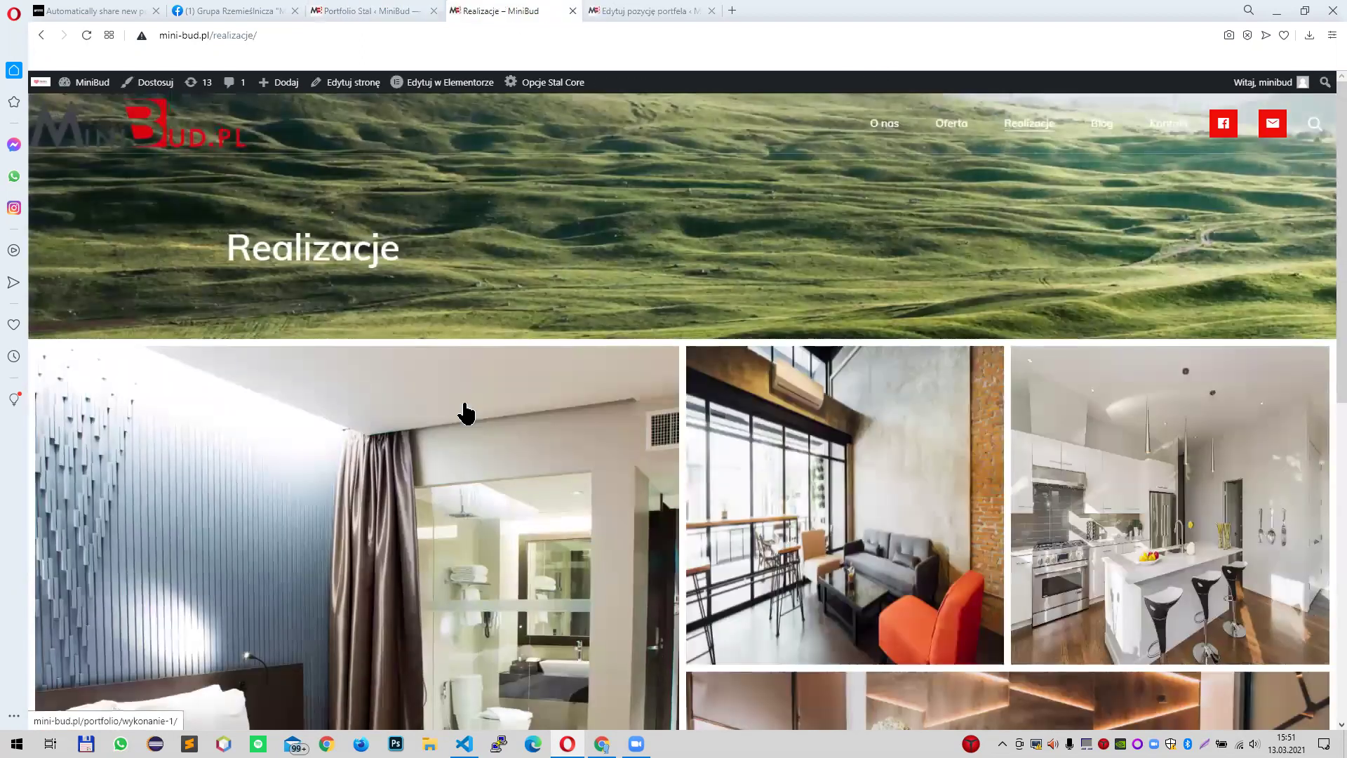
scroll(556, 492, "down", 5)
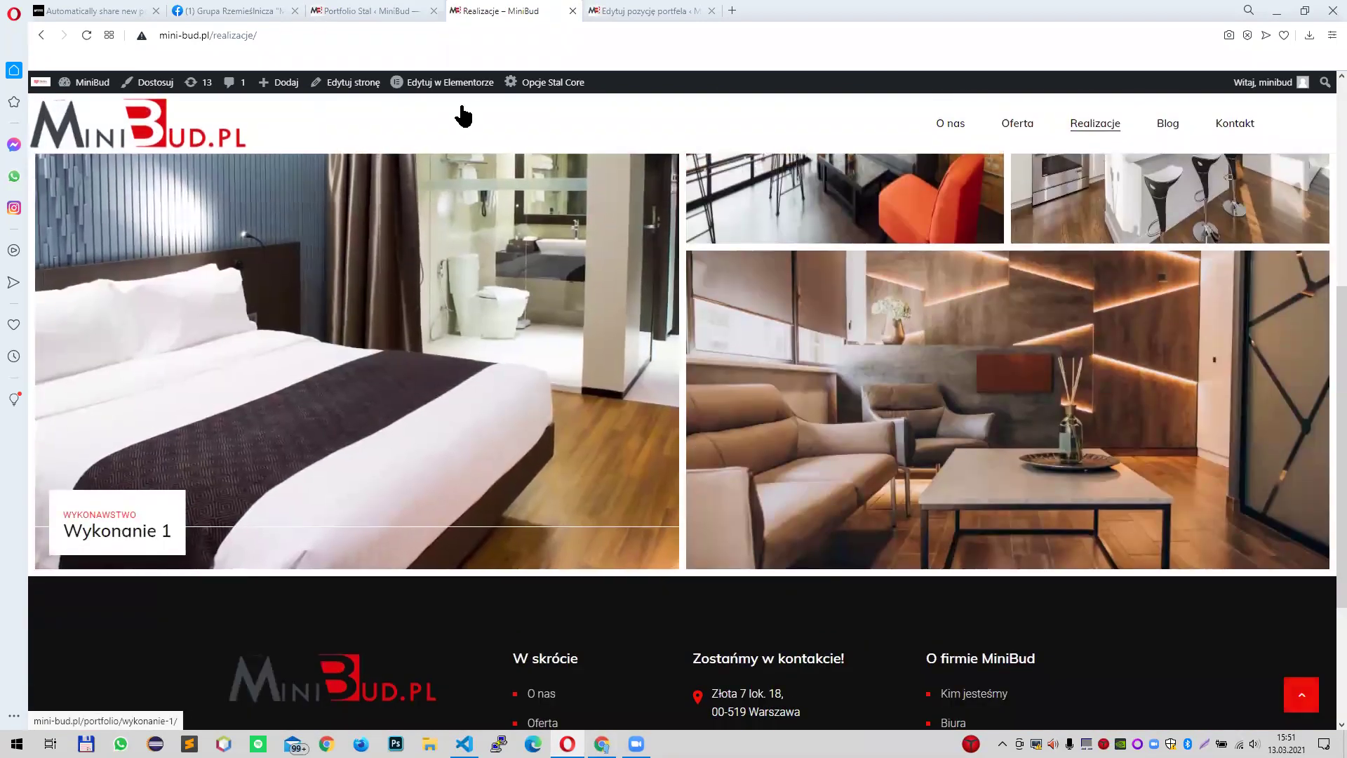
left_click(598, 10)
scroll(617, 339, "down", 1)
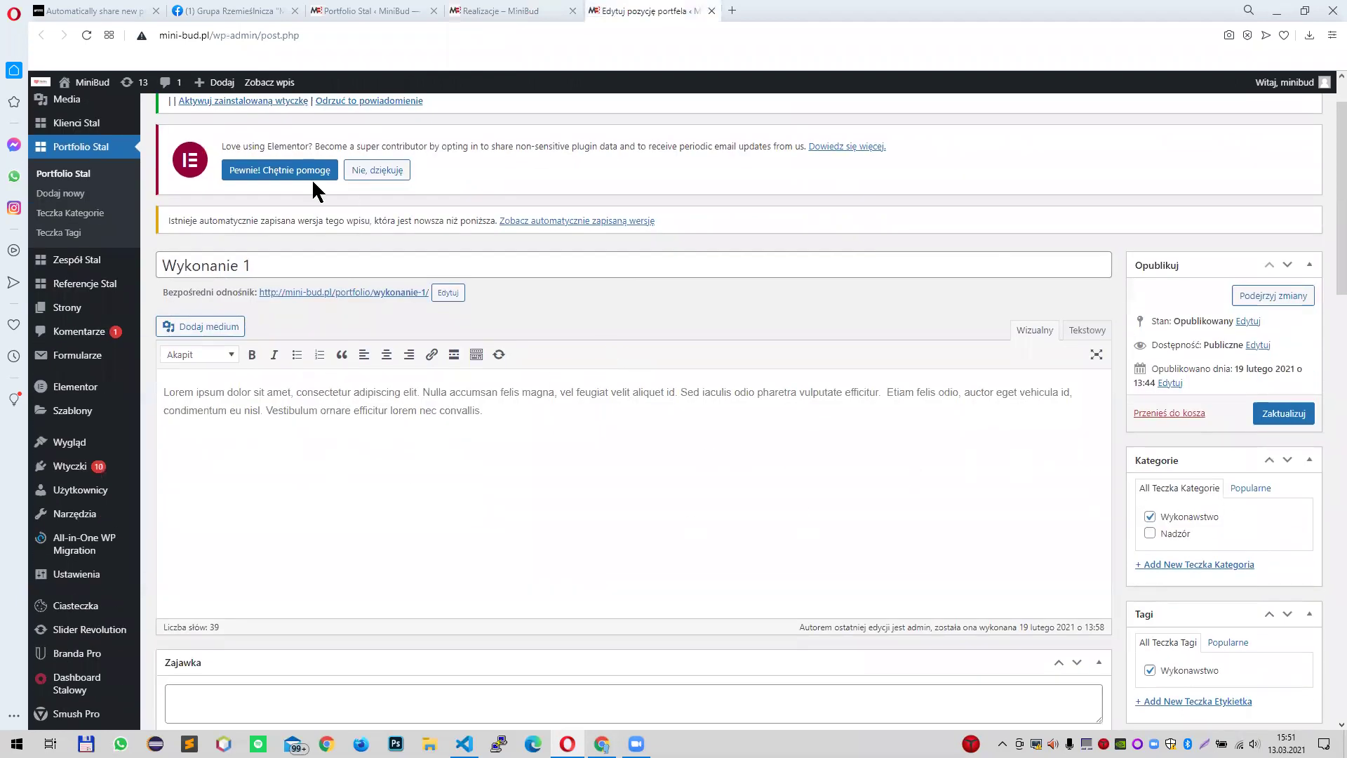
left_click(498, 11)
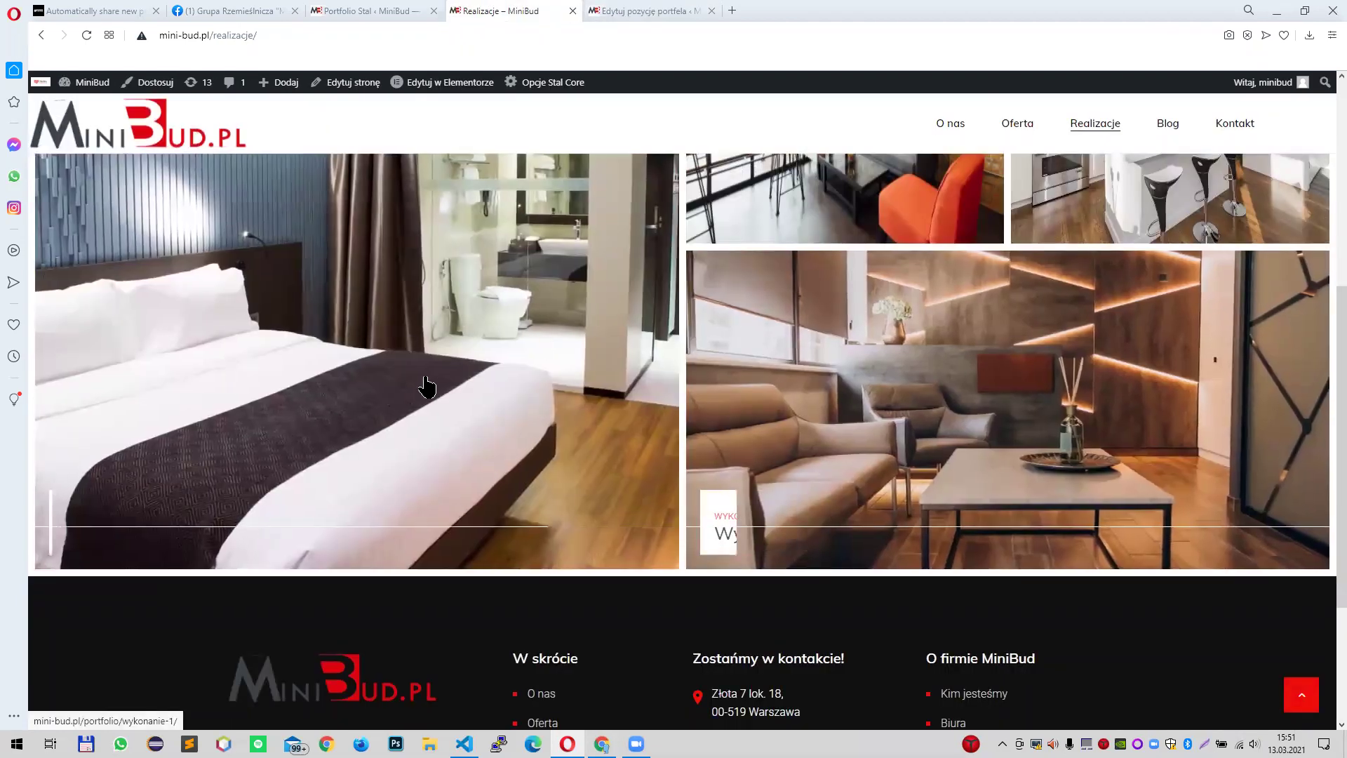
- Open the Wykonanie 1 project page in a new tab and examine its image, description, details and related projects
middle_click(433, 348)
left_click(605, 11)
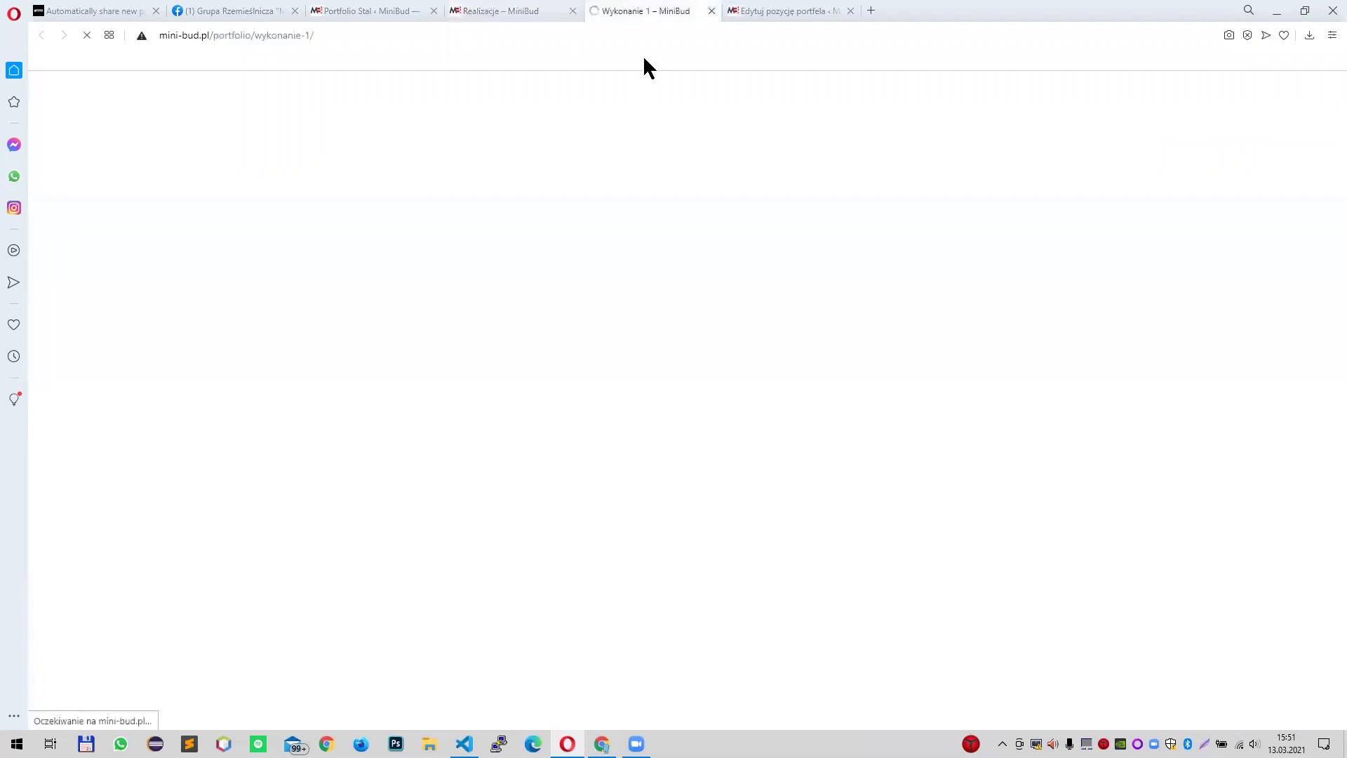
scroll(643, 110, "down", 4)
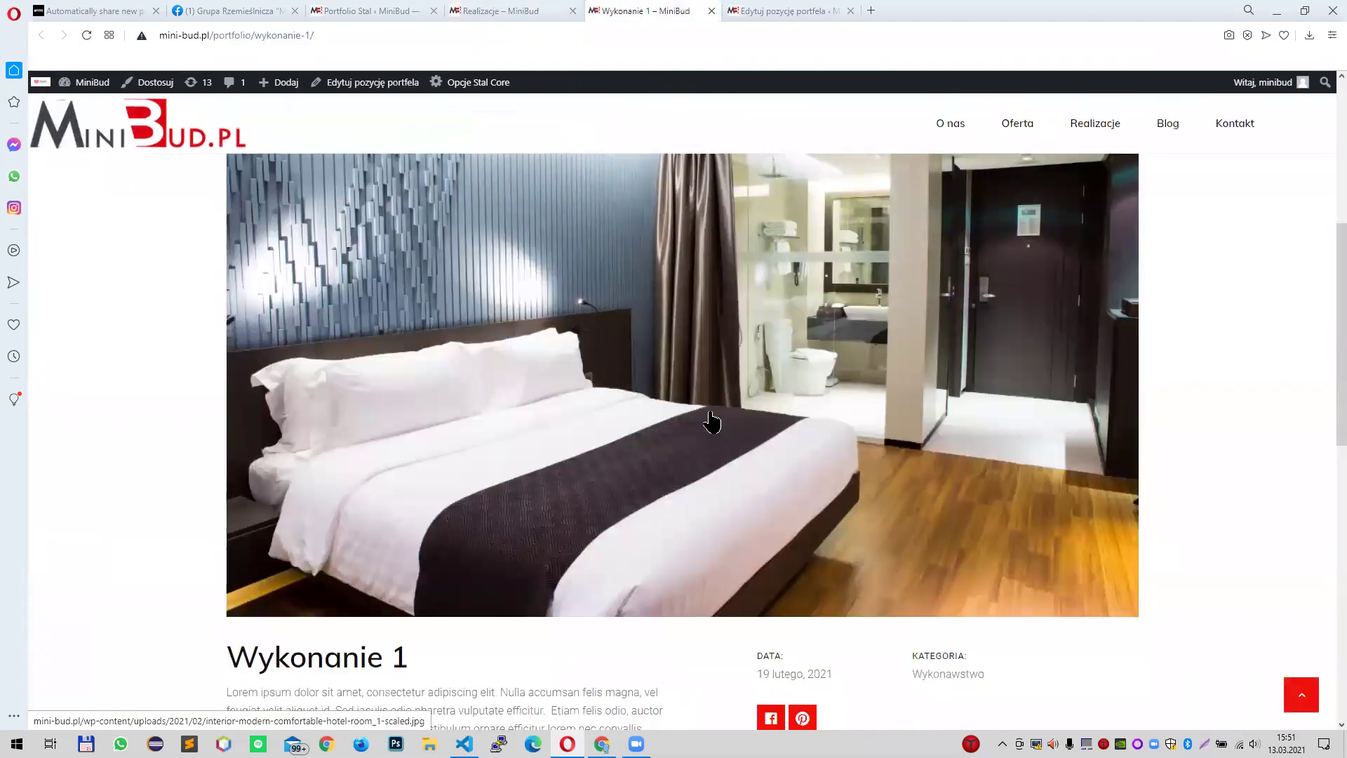
scroll(761, 385, "down", 5)
double_click(360, 361)
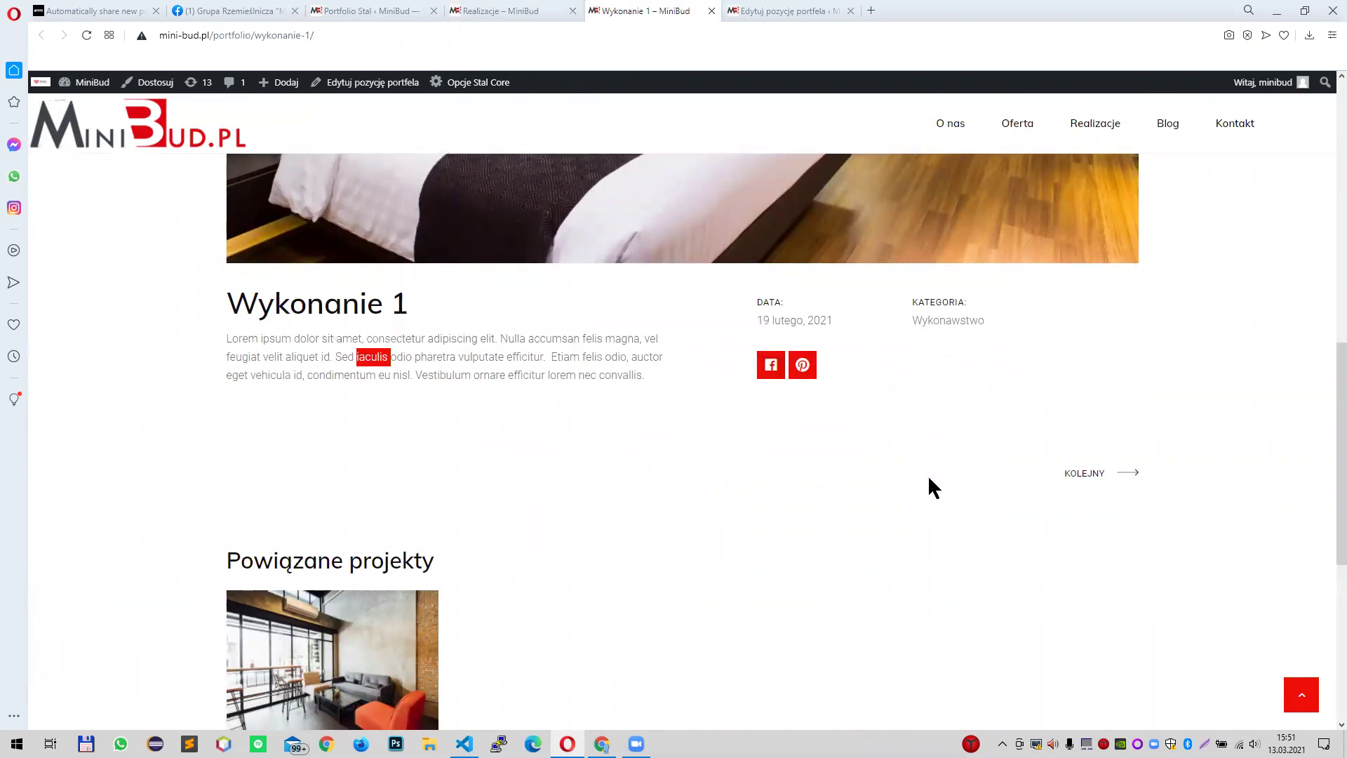
scroll(928, 474, "down", 5)
scroll(928, 474, "up", 10)
scroll(896, 505, "down", 4)
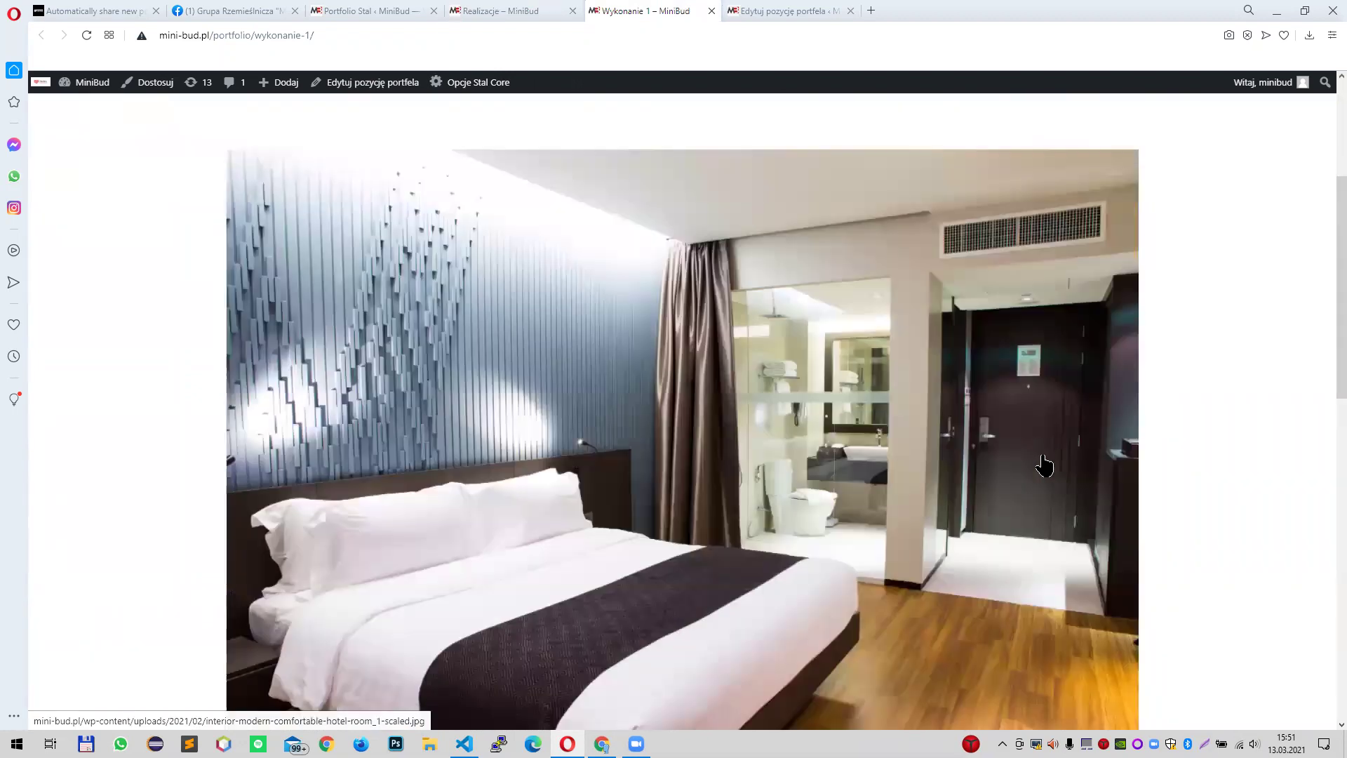
- Switch to the Wykonanie 1 editor, select the description text and place the cursor below it
left_click(795, 11)
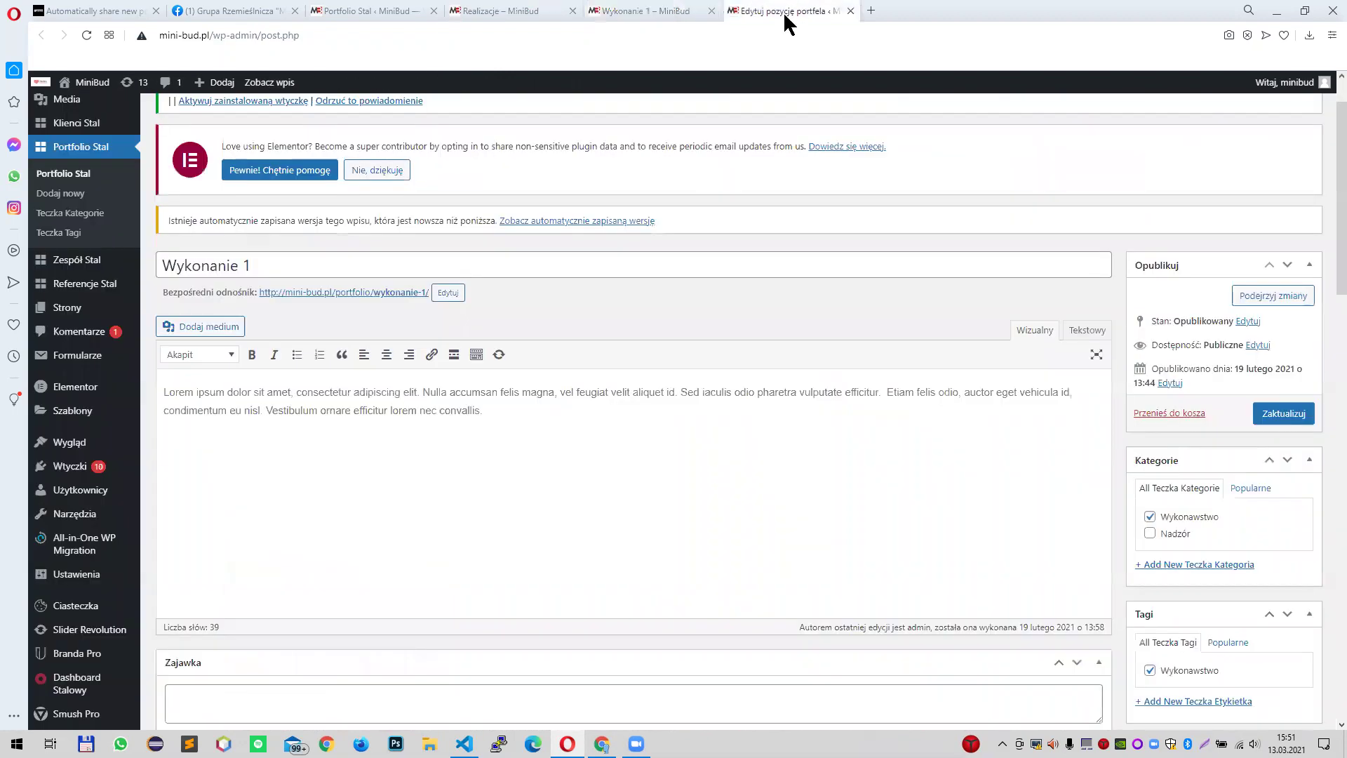
left_click_drag(523, 411, 120, 398)
left_click(553, 419)
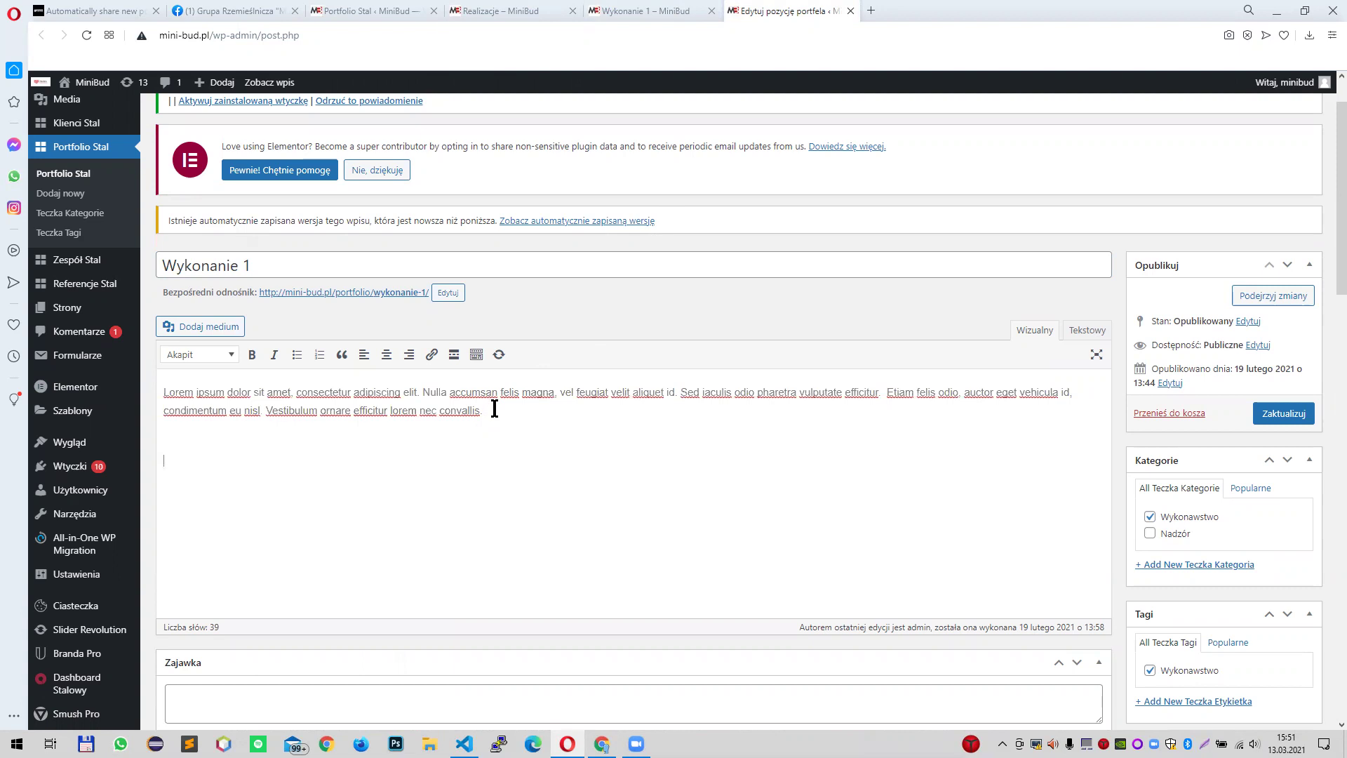
- Open the add-media window for Wykonanie 1, view the media library and file upload options, and close it
left_click(209, 327)
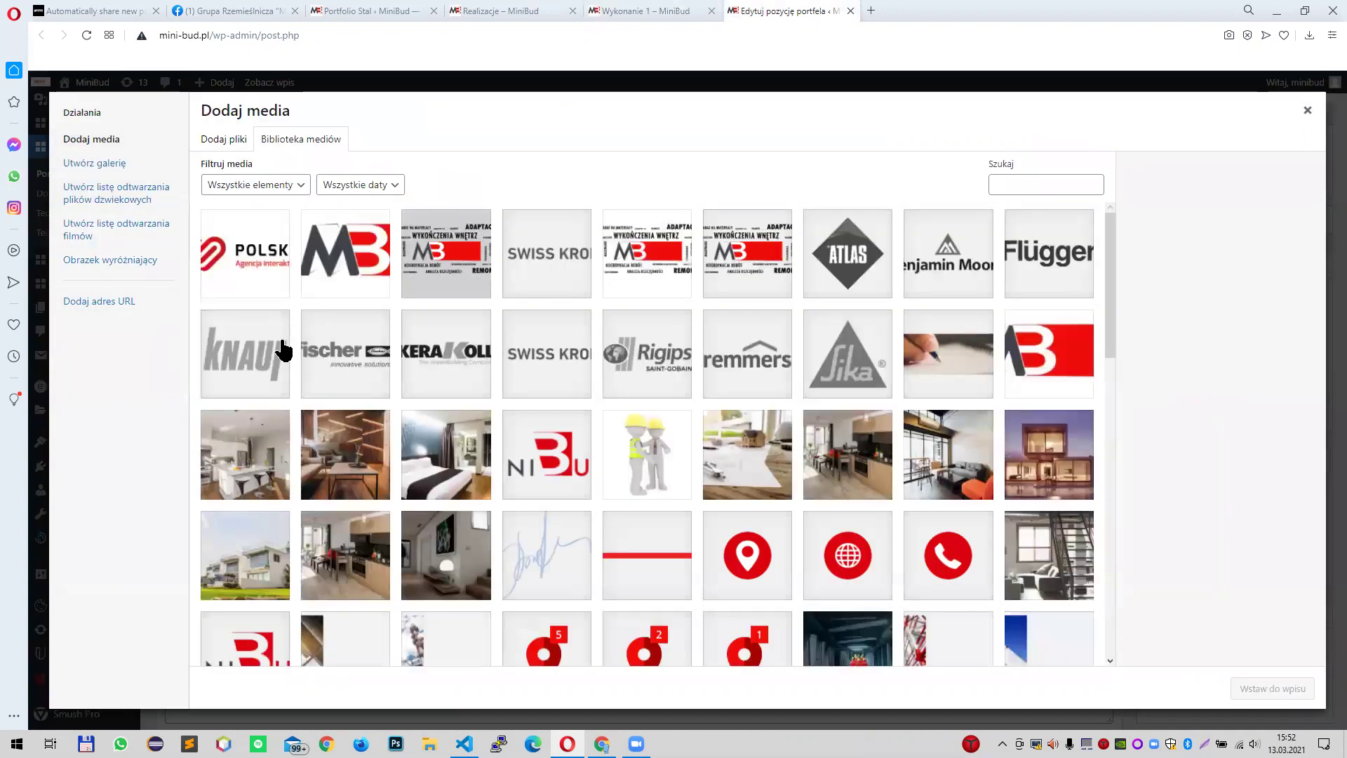
left_click(235, 140)
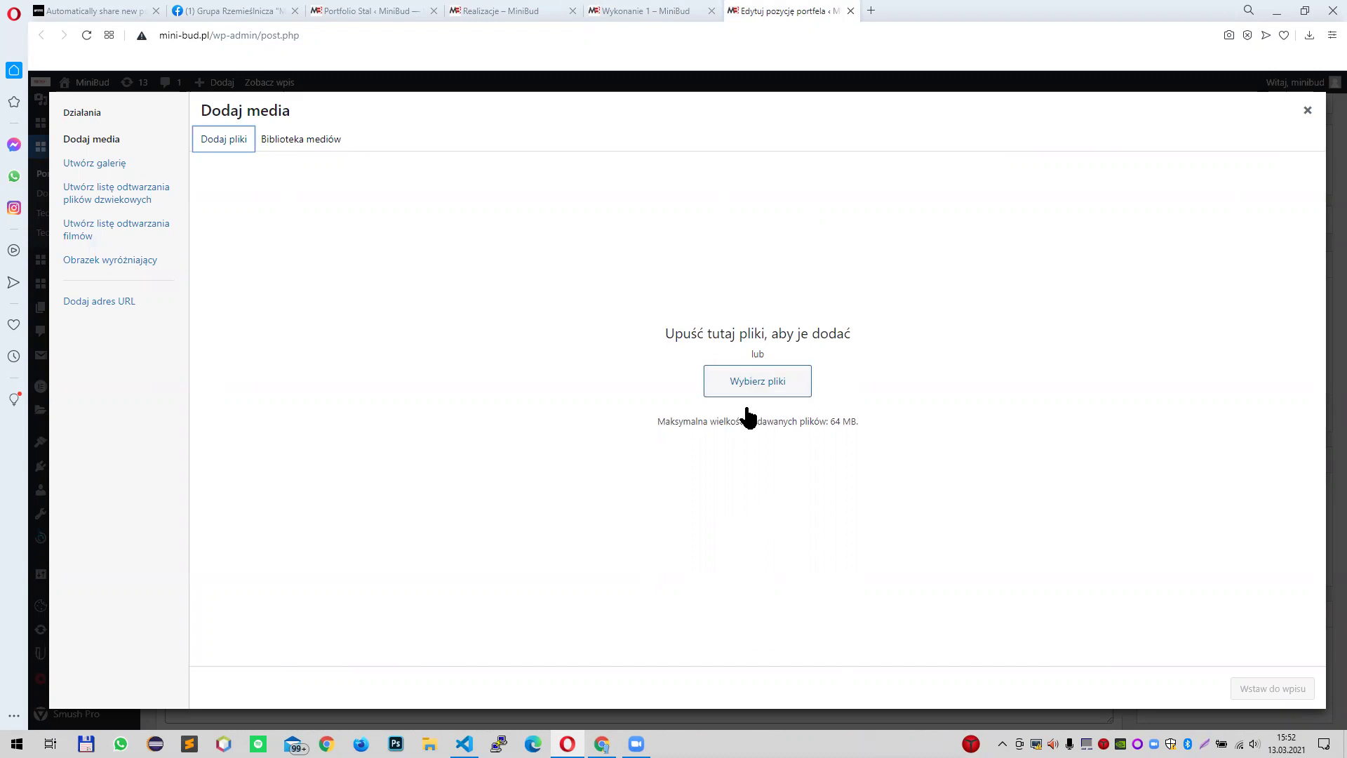
left_click(1307, 111)
- Review the Wykonanie 1 item's categories, tags, featured image, and the main and media sections of its portfolio settings
scroll(912, 313, "down", 8)
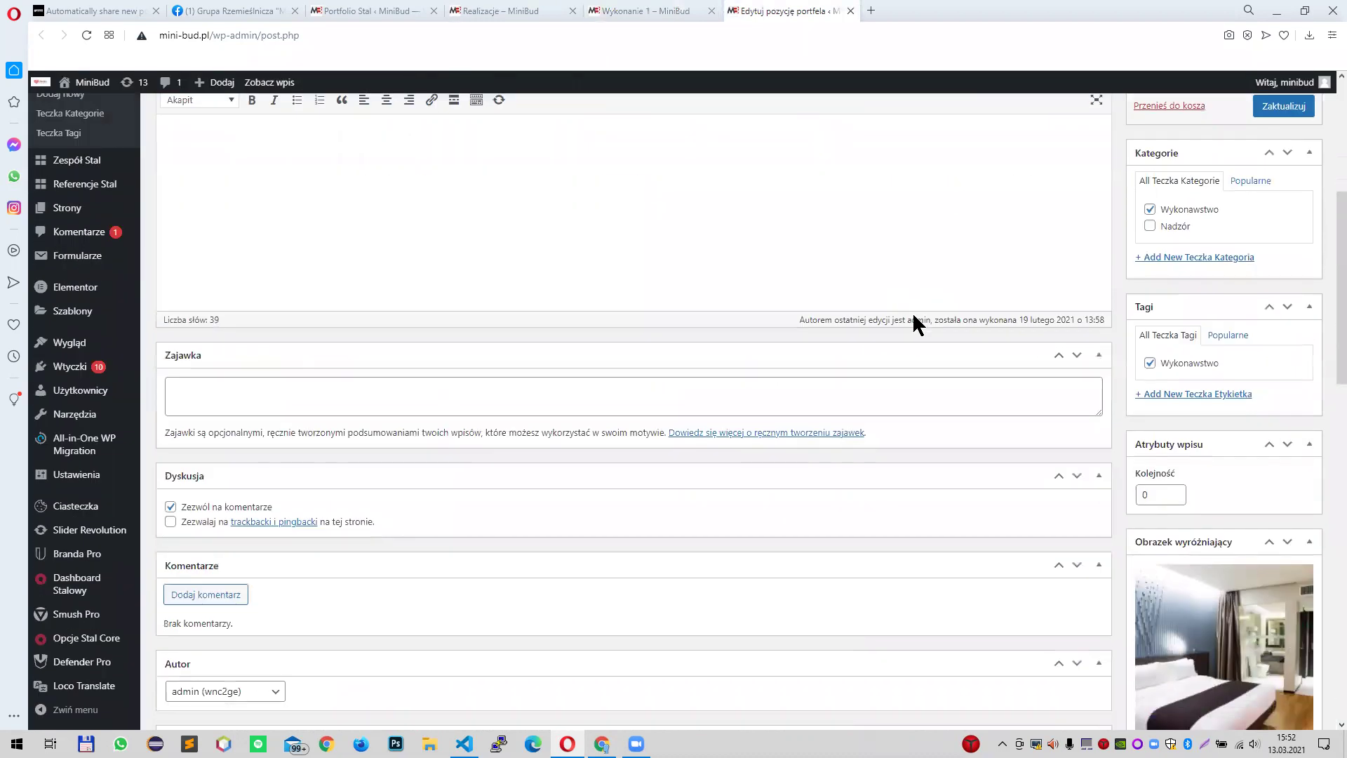
scroll(1068, 418, "up", 7)
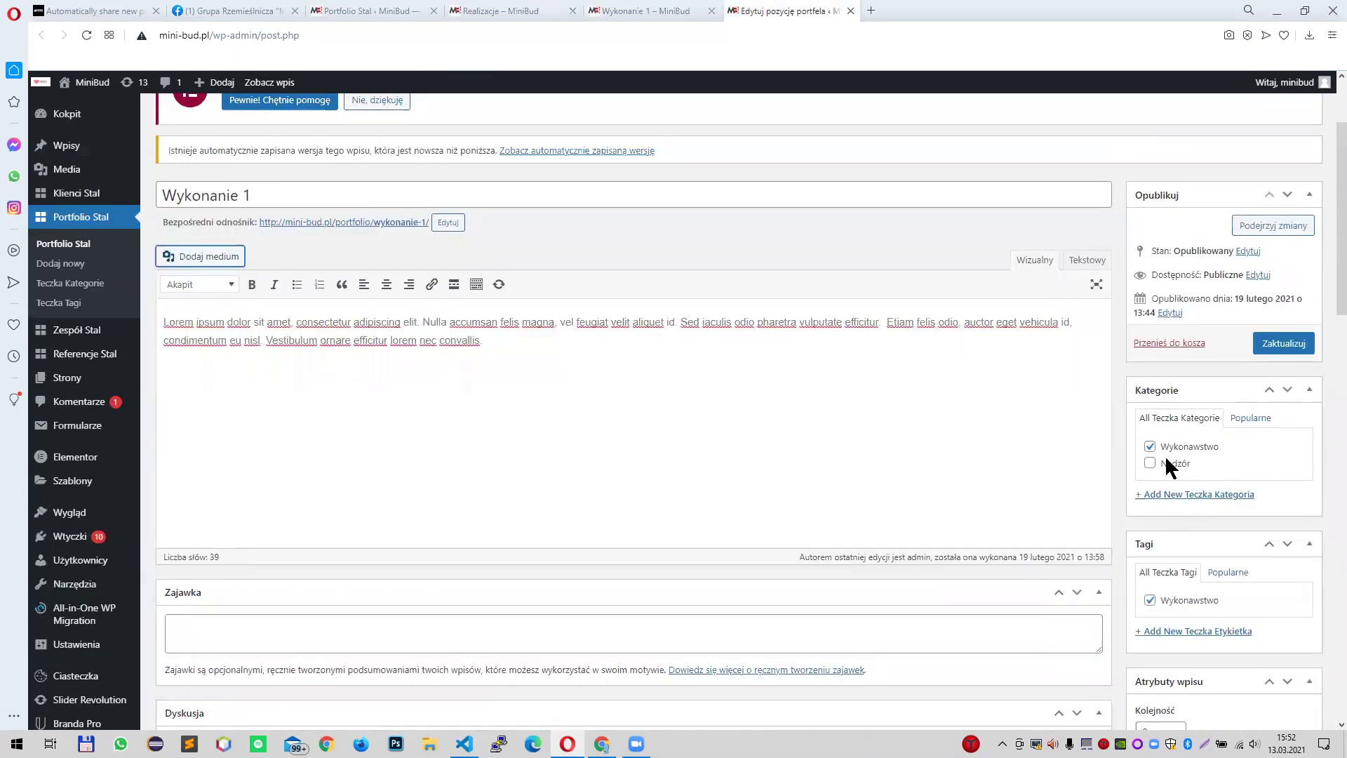
scroll(1165, 586, "down", 2)
scroll(1191, 502, "down", 3)
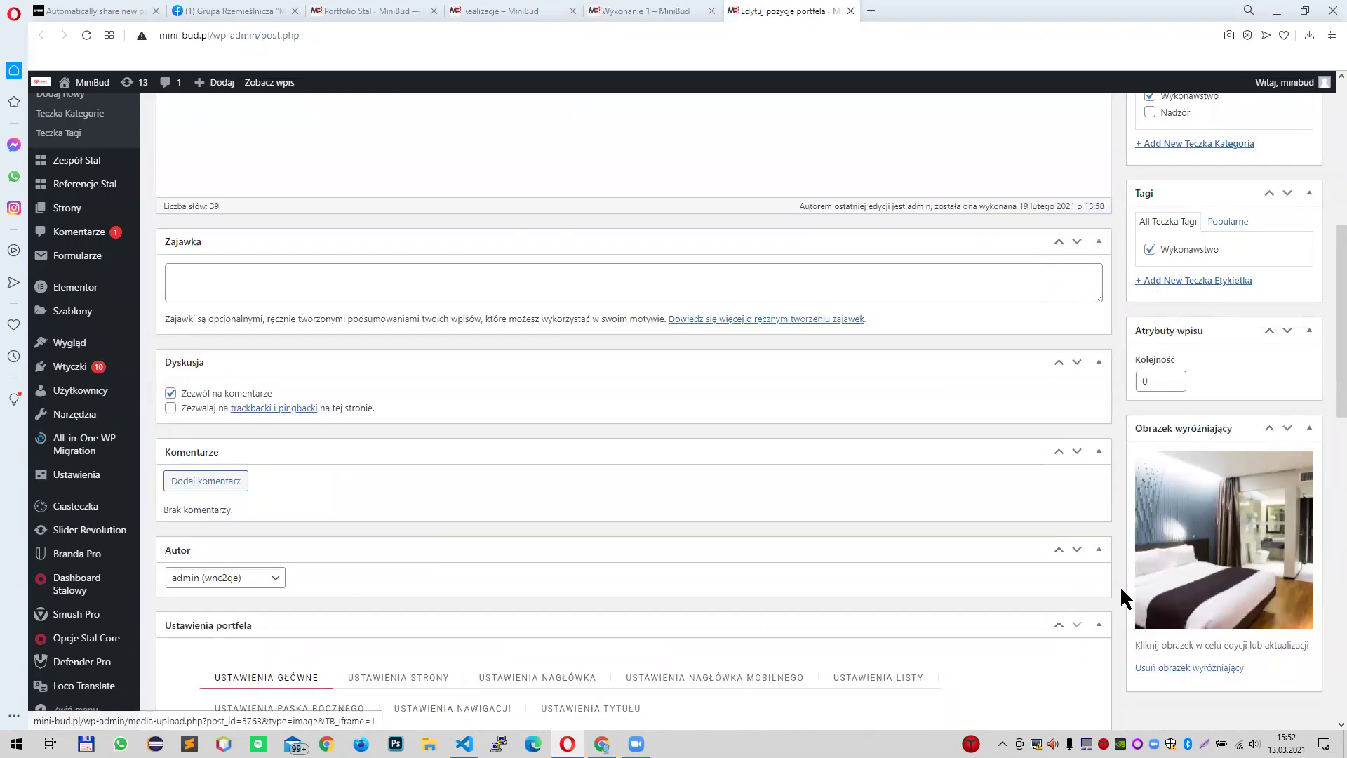
scroll(1165, 410, "down", 7)
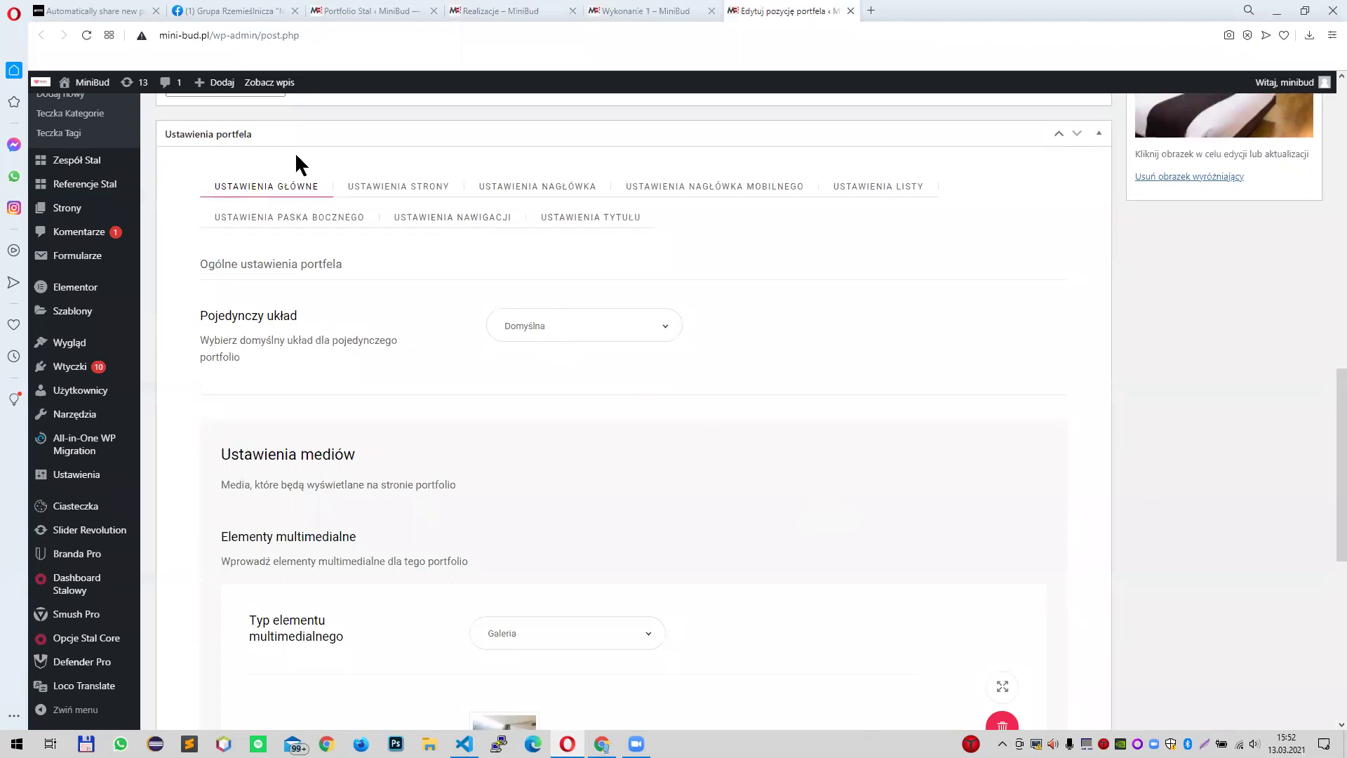
scroll(377, 189, "down", 4)
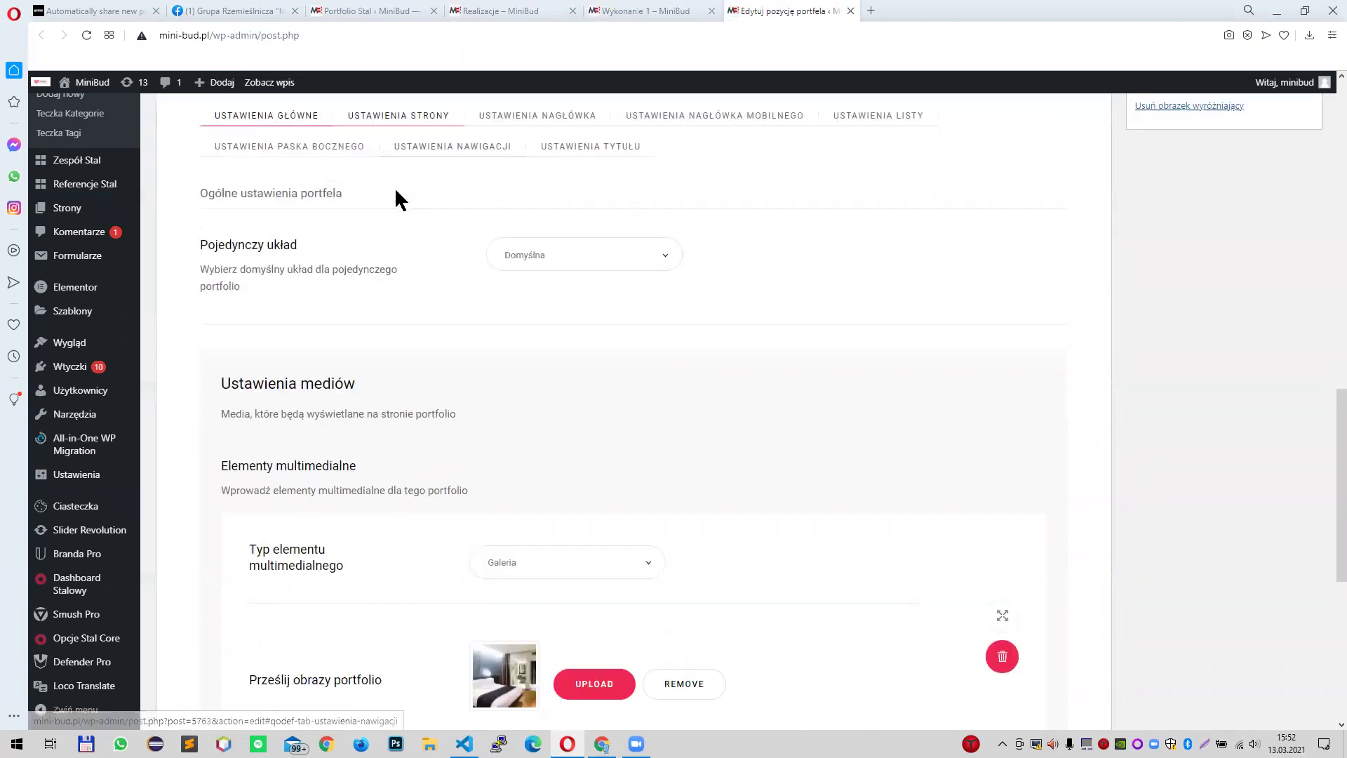
scroll(402, 349, "up", 2)
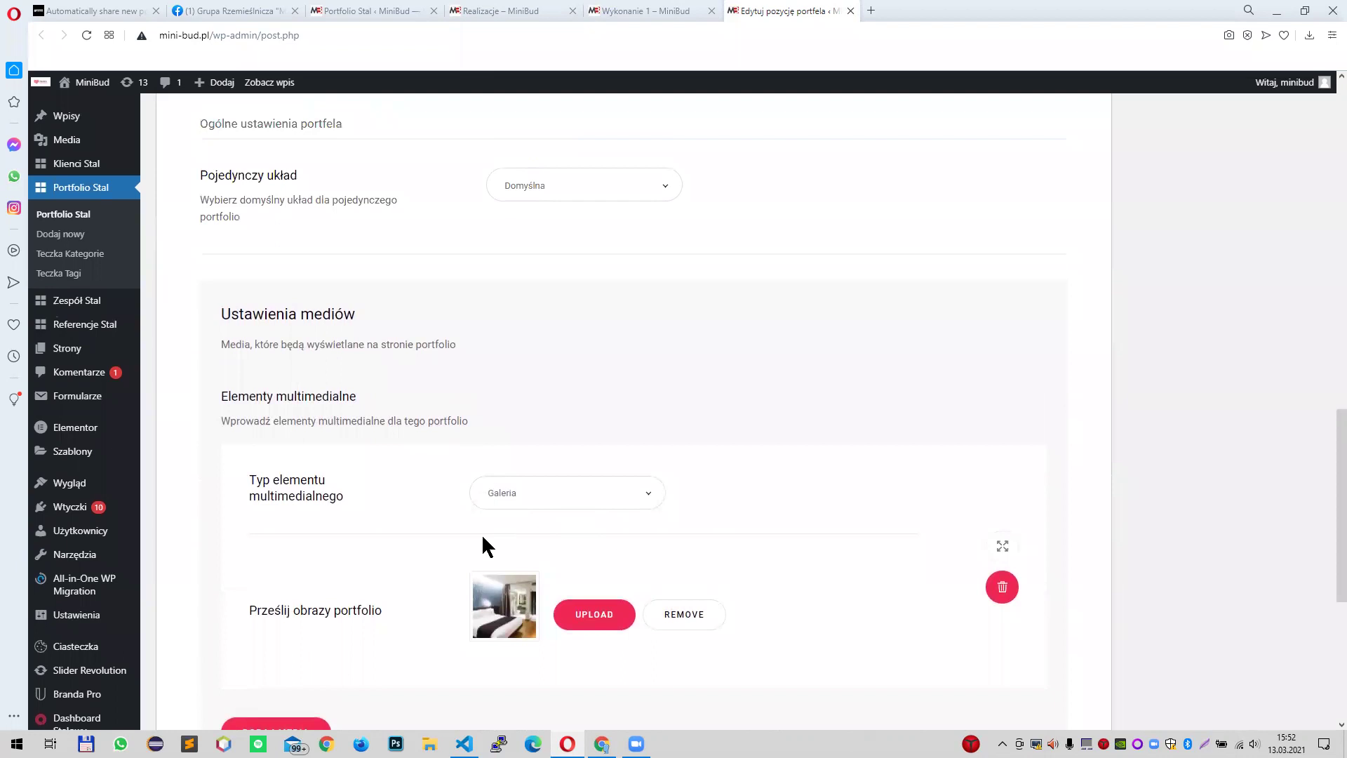
scroll(624, 604, "up", 5)
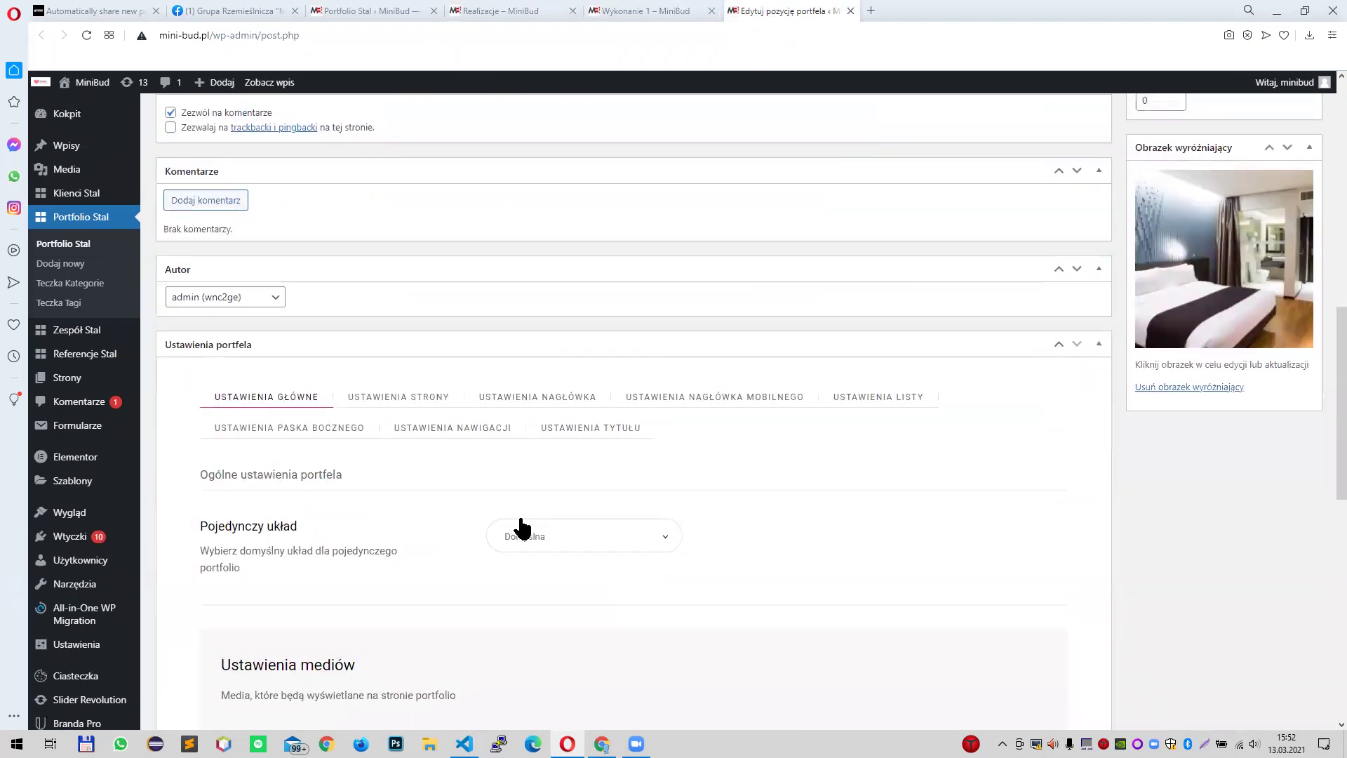
scroll(521, 526, "down", 9)
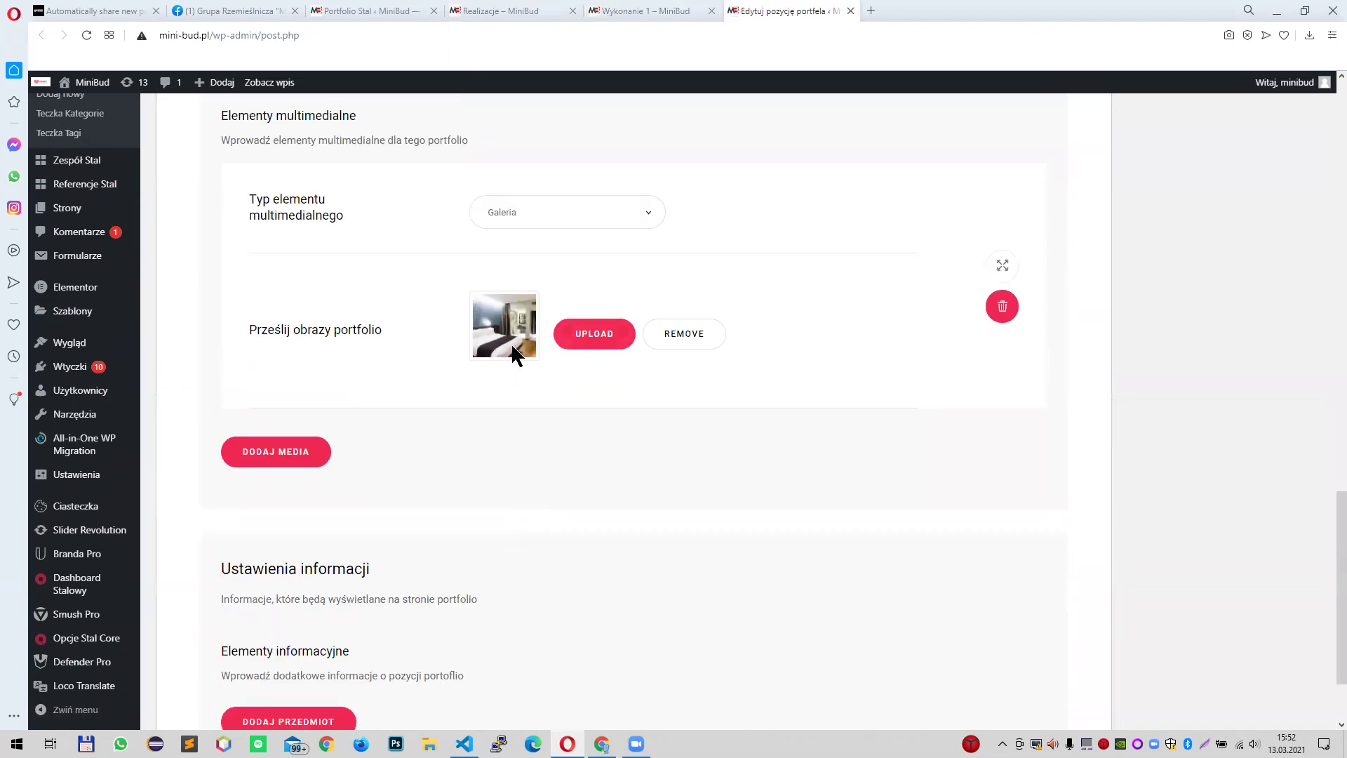
scroll(569, 383, "up", 1)
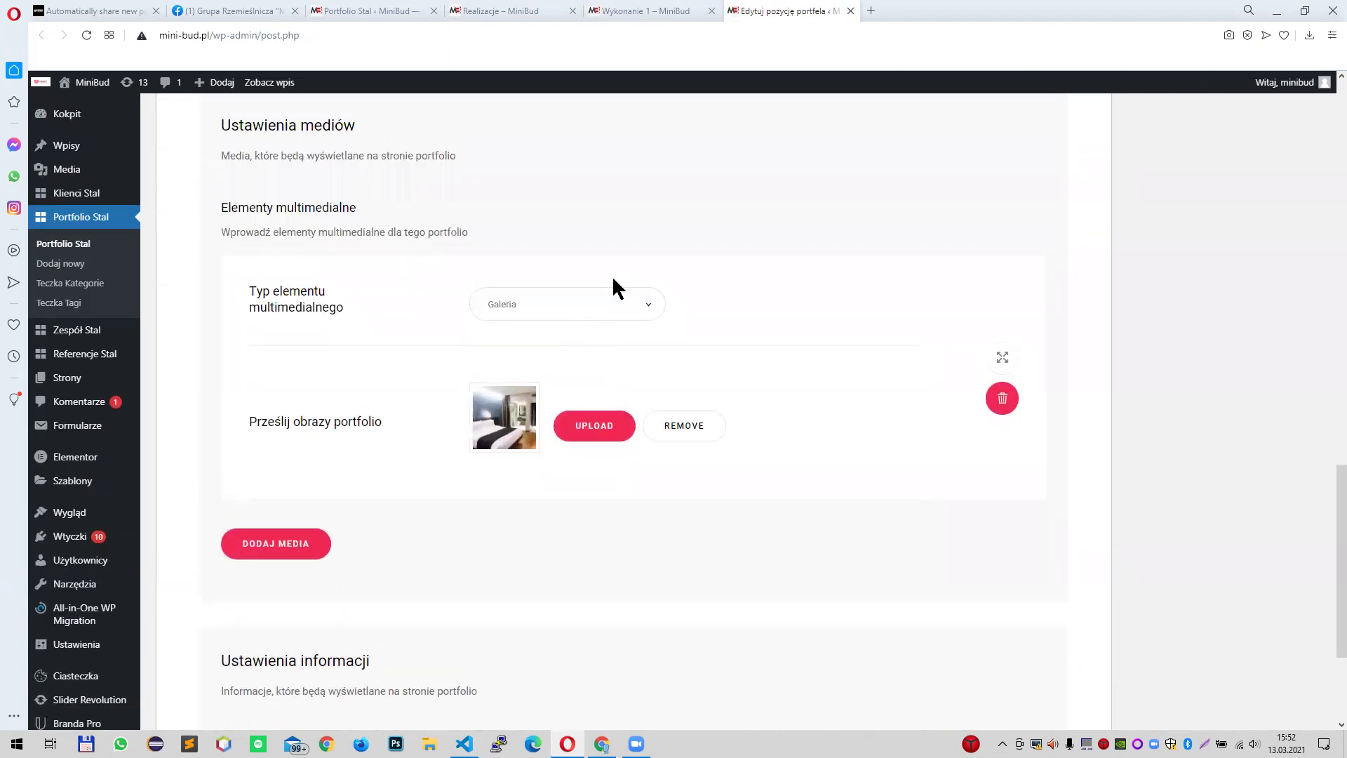
- View the media element types available for Wykonanie 1 and choose Galeria
left_click(596, 305)
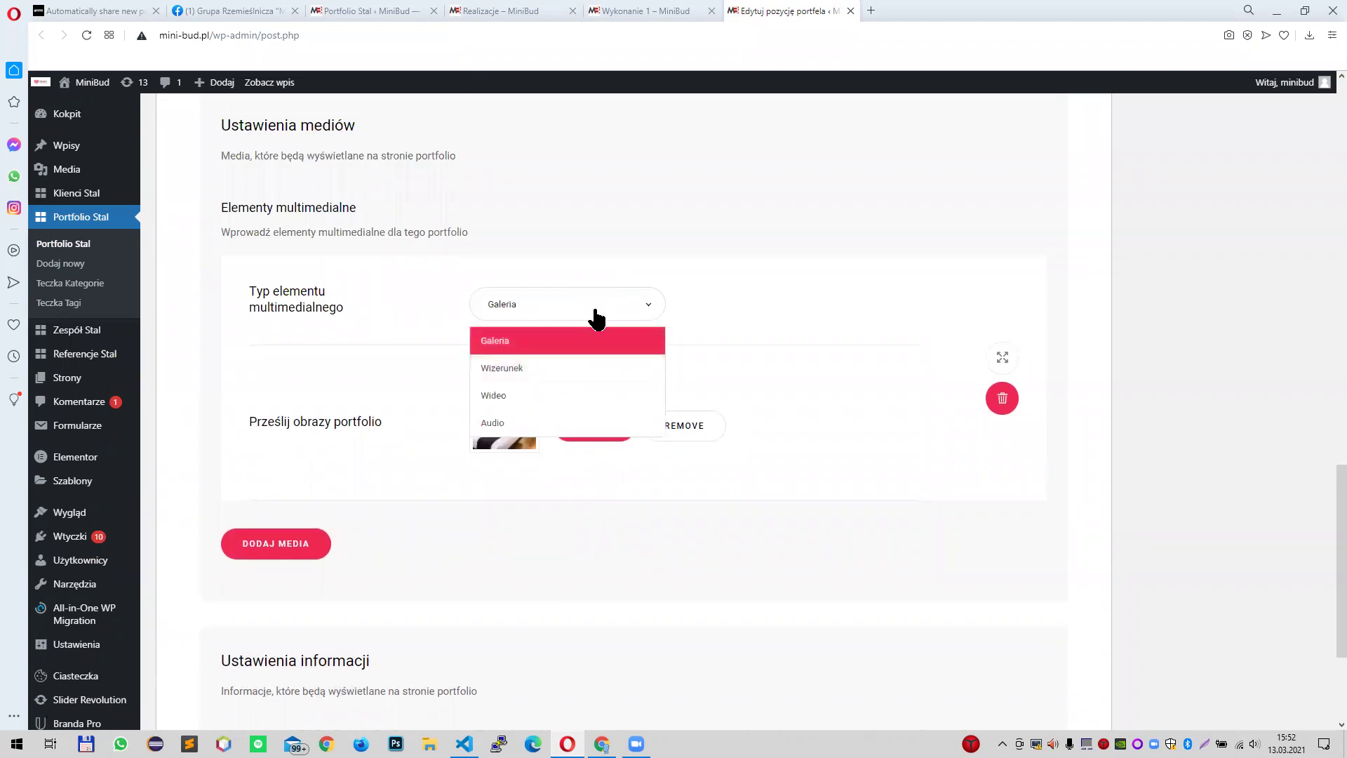
left_click(541, 341)
scroll(526, 372, "down", 2)
scroll(536, 398, "up", 7)
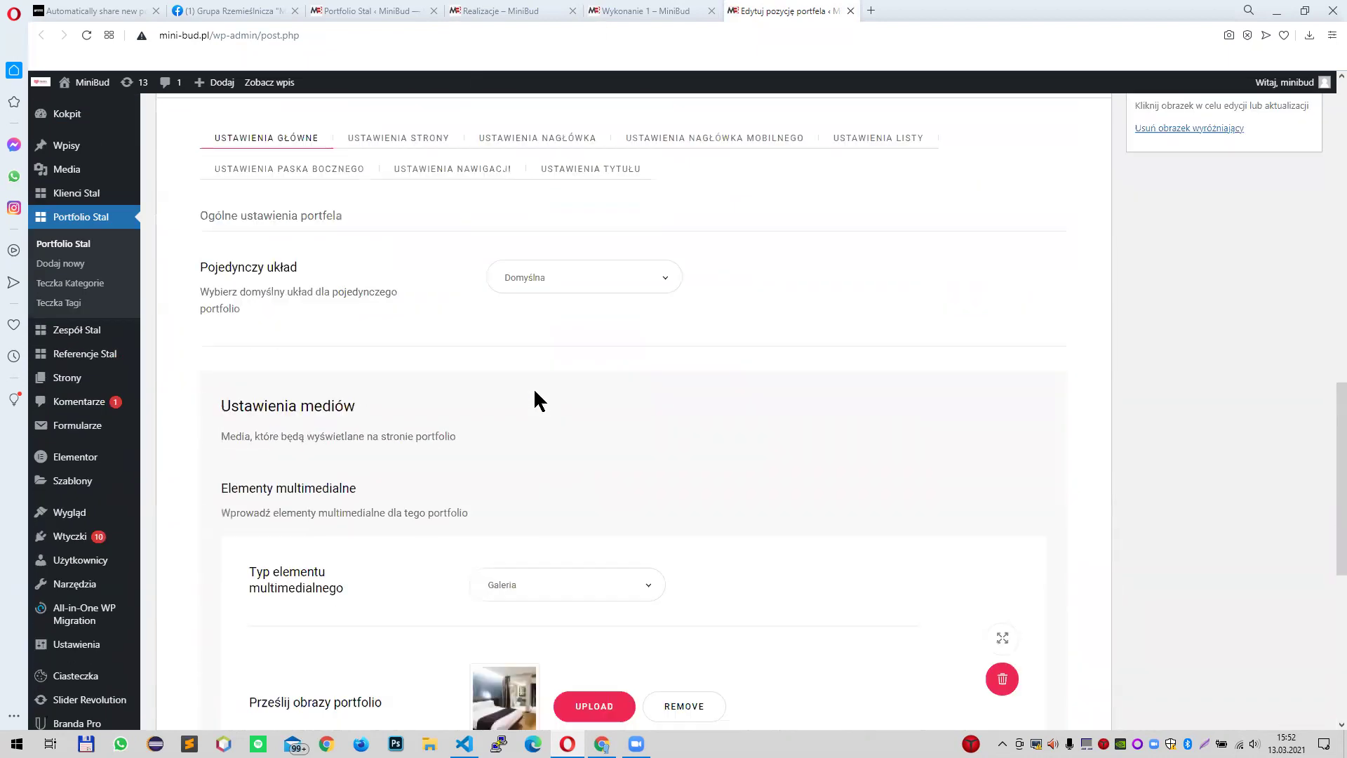
- Review the page settings section of the Wykonanie 1 portfolio settings, from the background options to the passepartout options
left_click(412, 358)
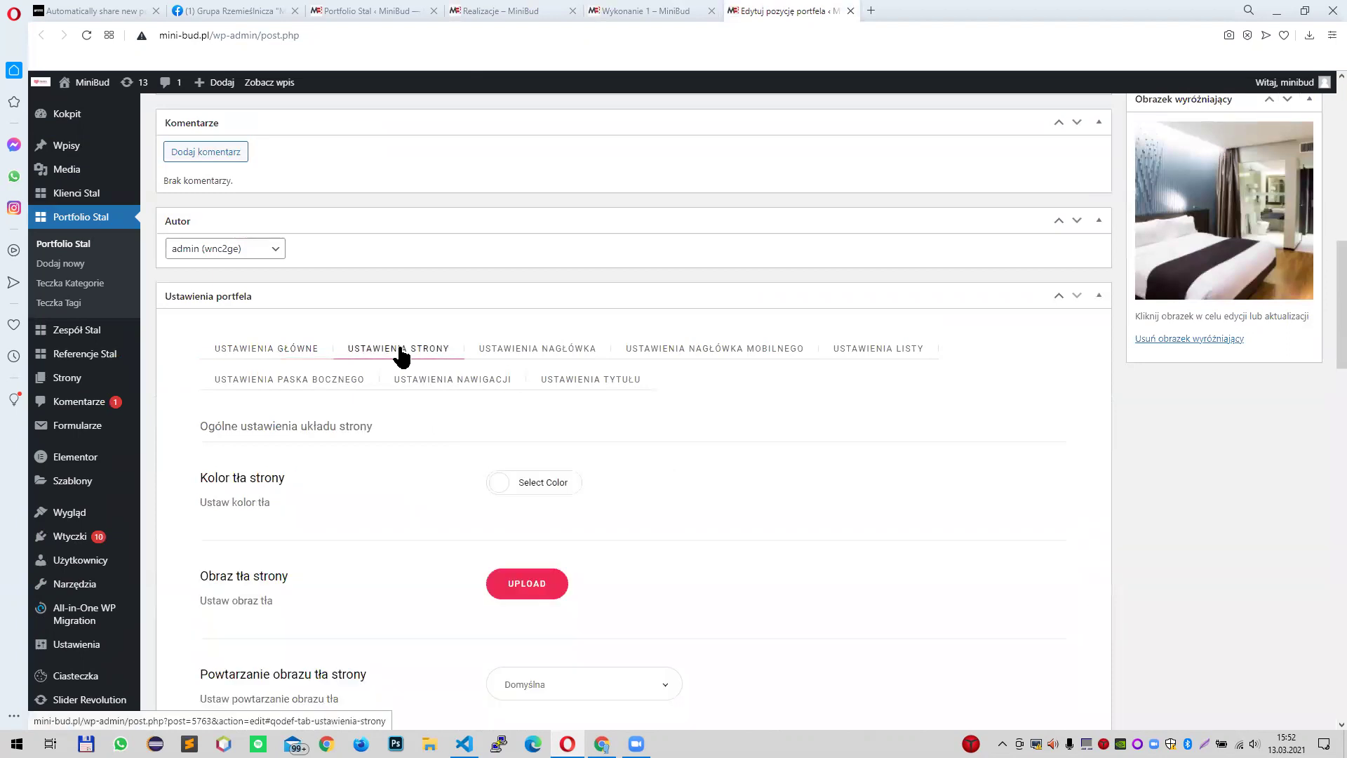
scroll(572, 425, "down", 8)
scroll(576, 420, "down", 10)
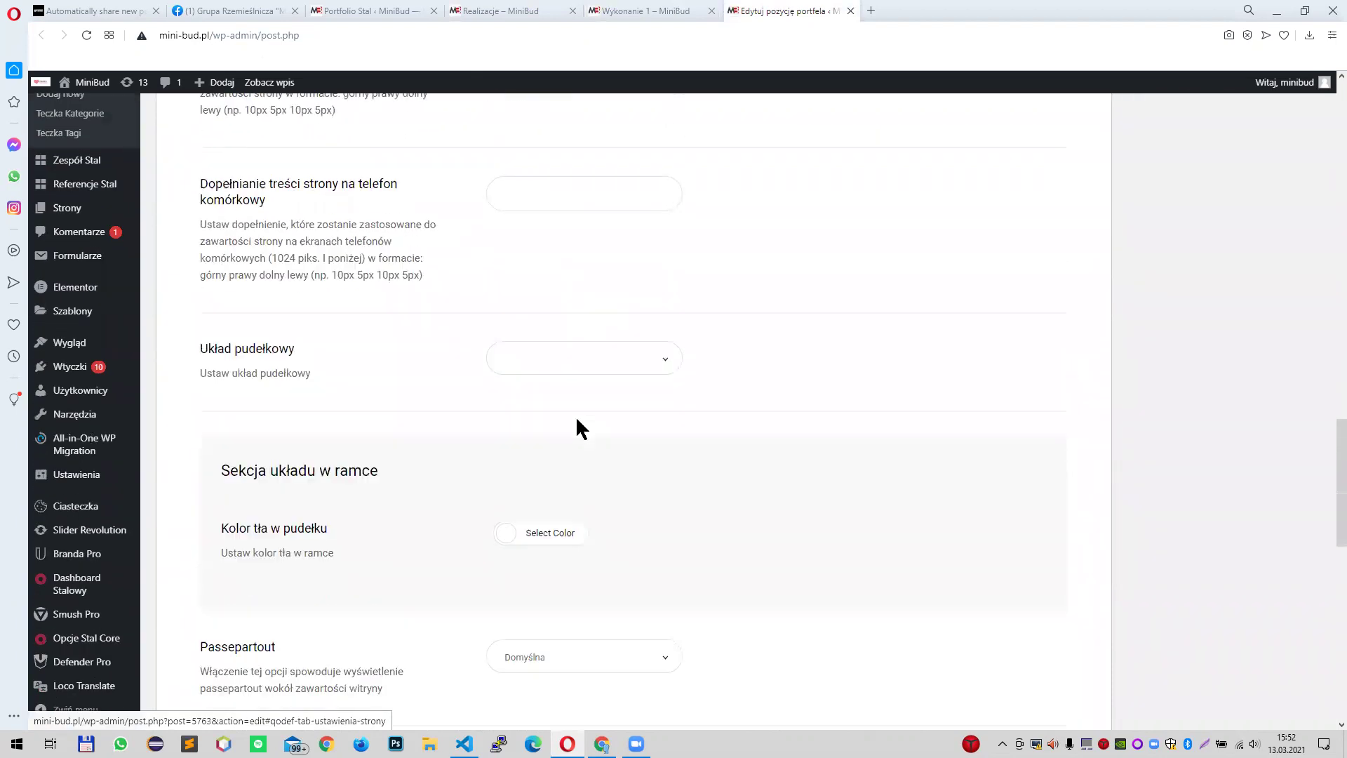
scroll(577, 421, "up", 14)
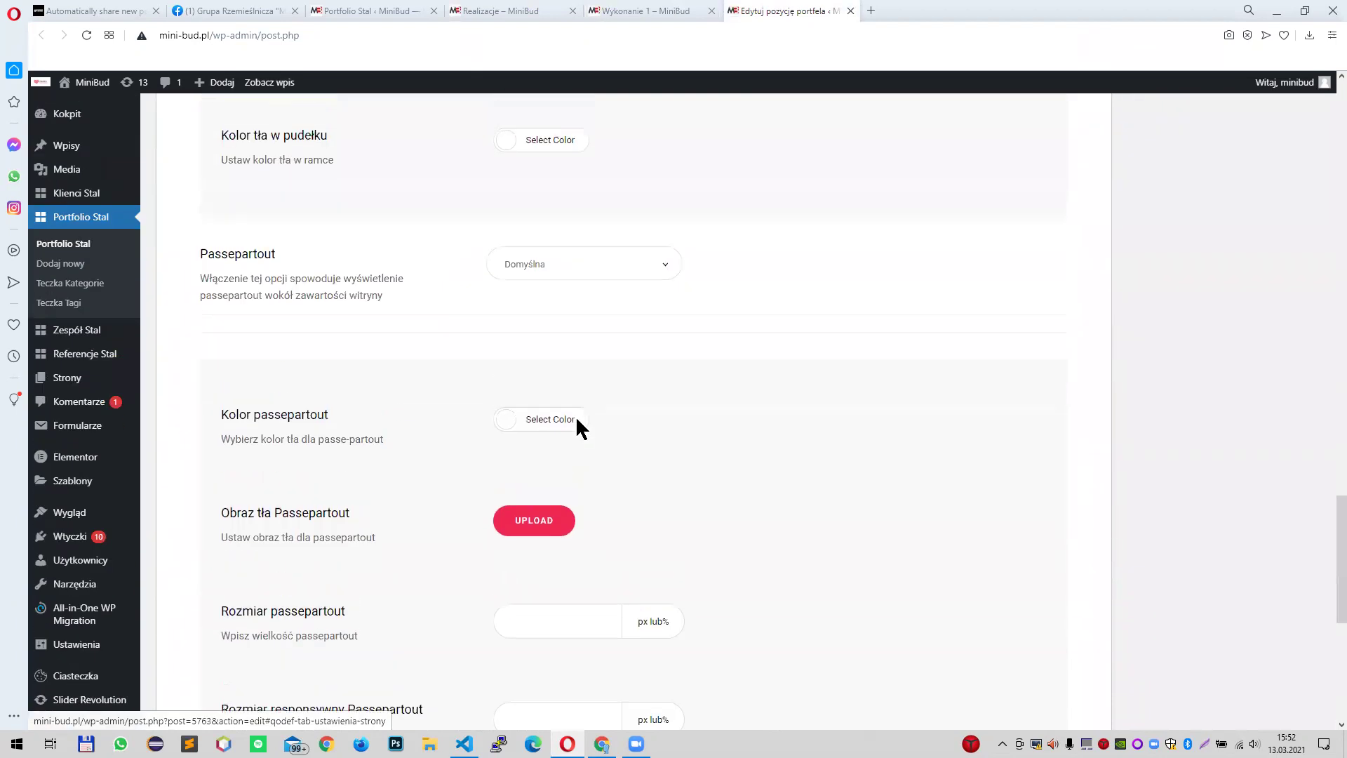
scroll(577, 419, "up", 3)
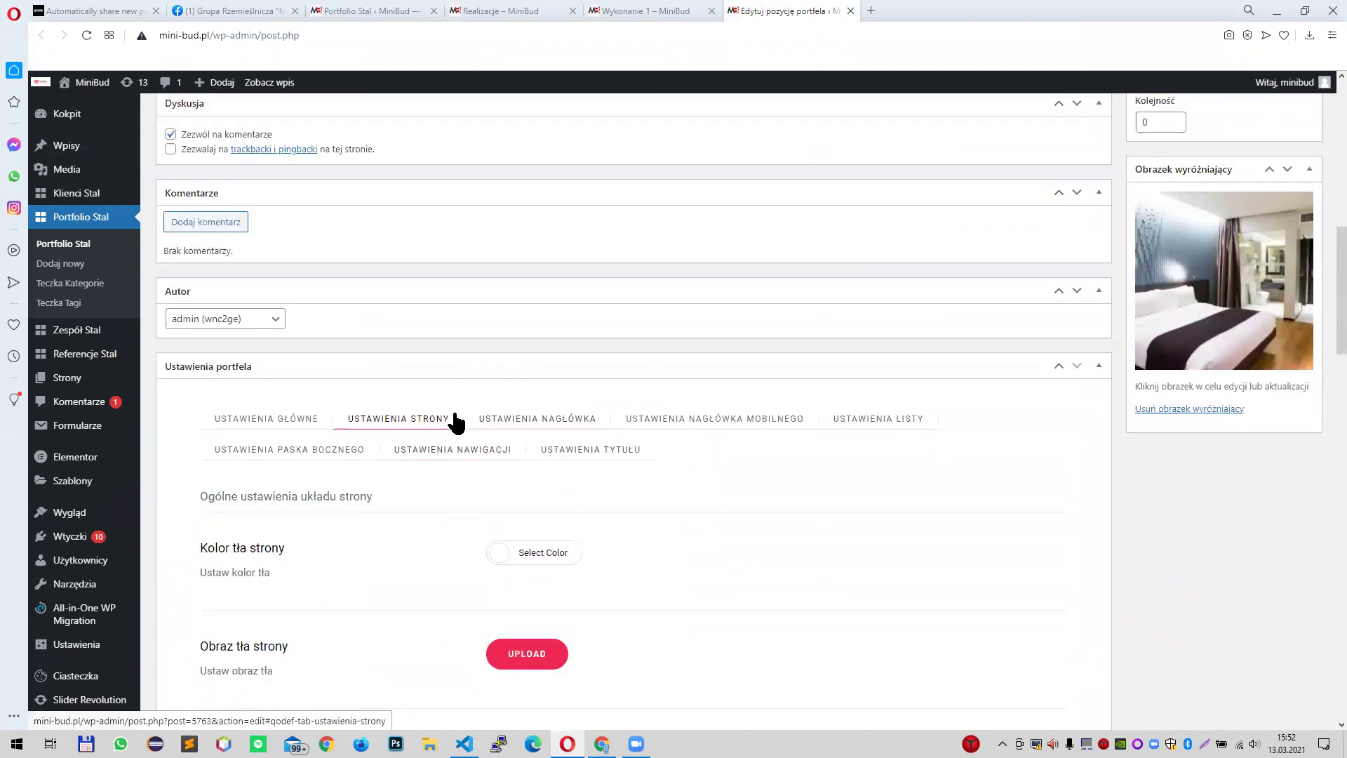
- Review the header settings of Wykonanie 1, including header layout, skin, scroll appearance and widget area options
left_click(520, 418)
scroll(628, 477, "down", 8)
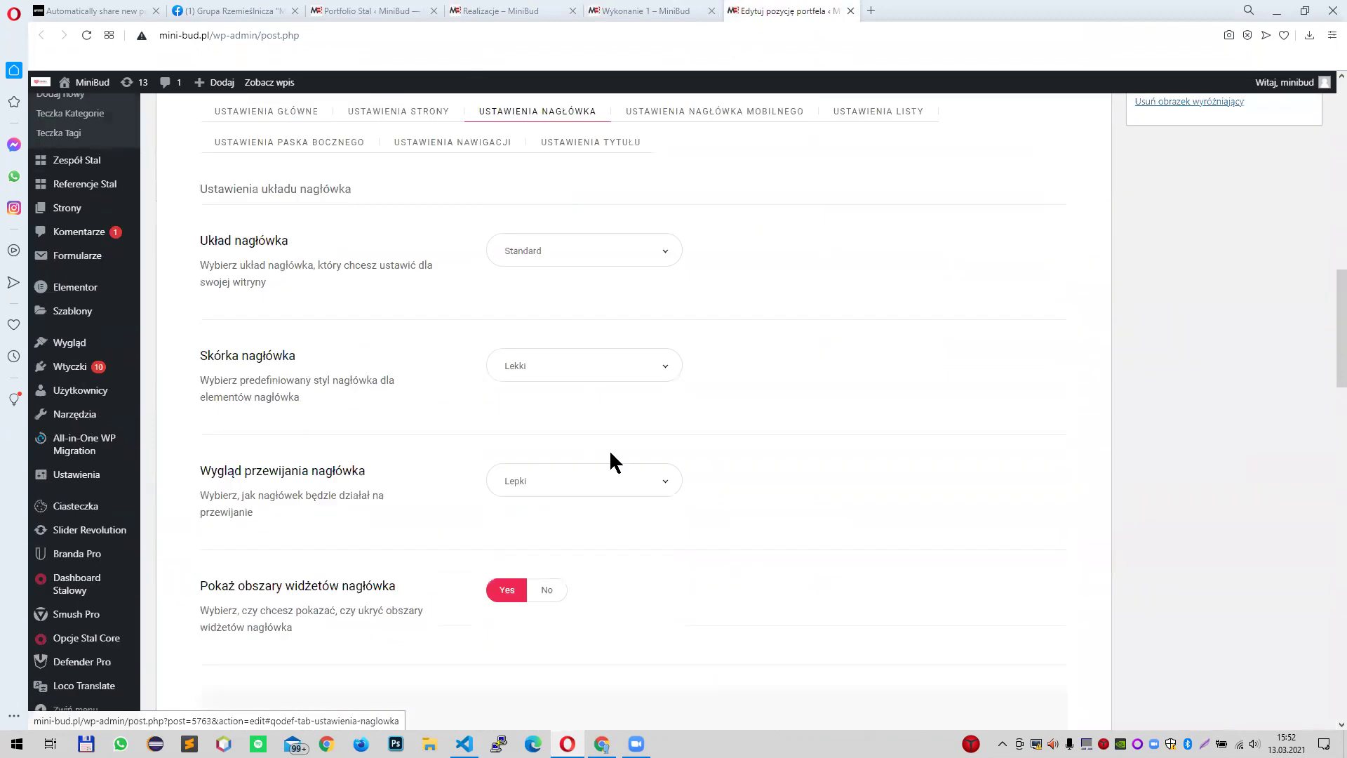
scroll(564, 541, "down", 12)
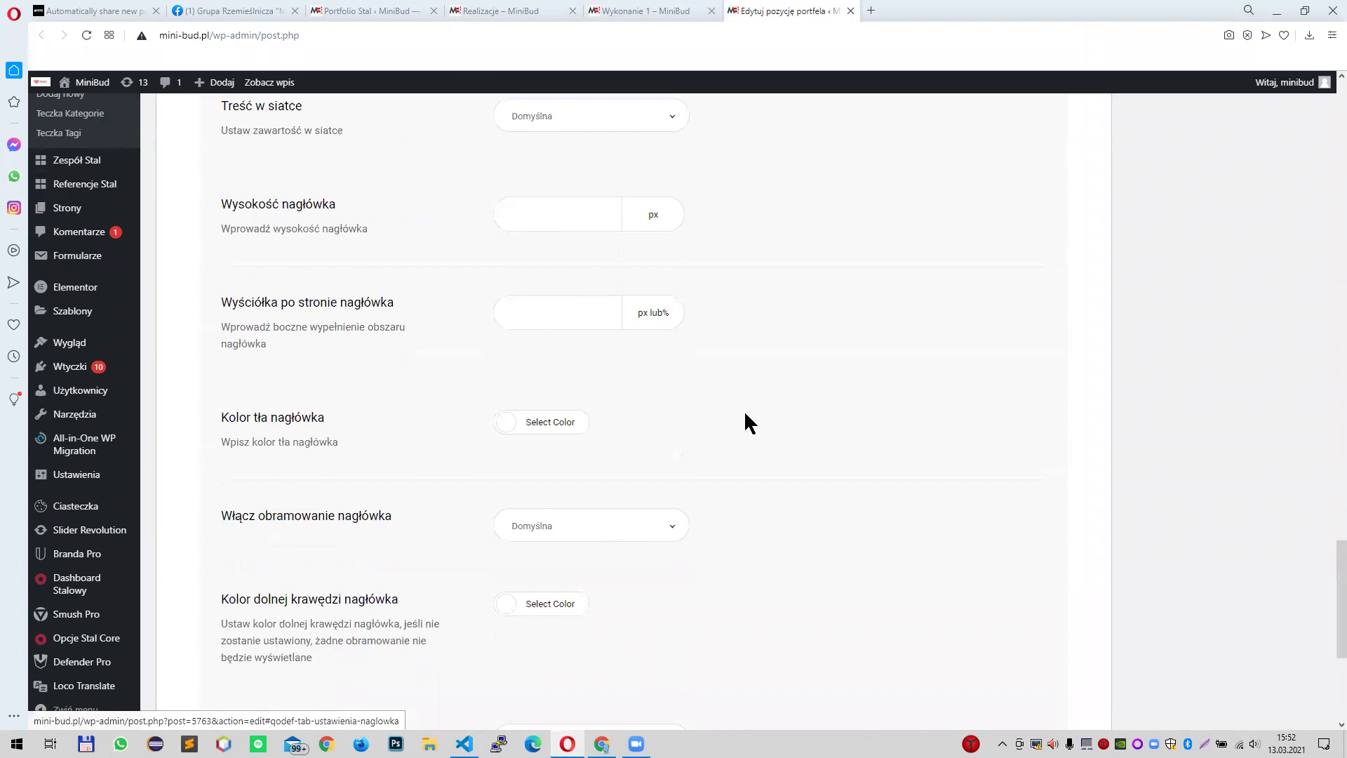
scroll(461, 605, "up", 15)
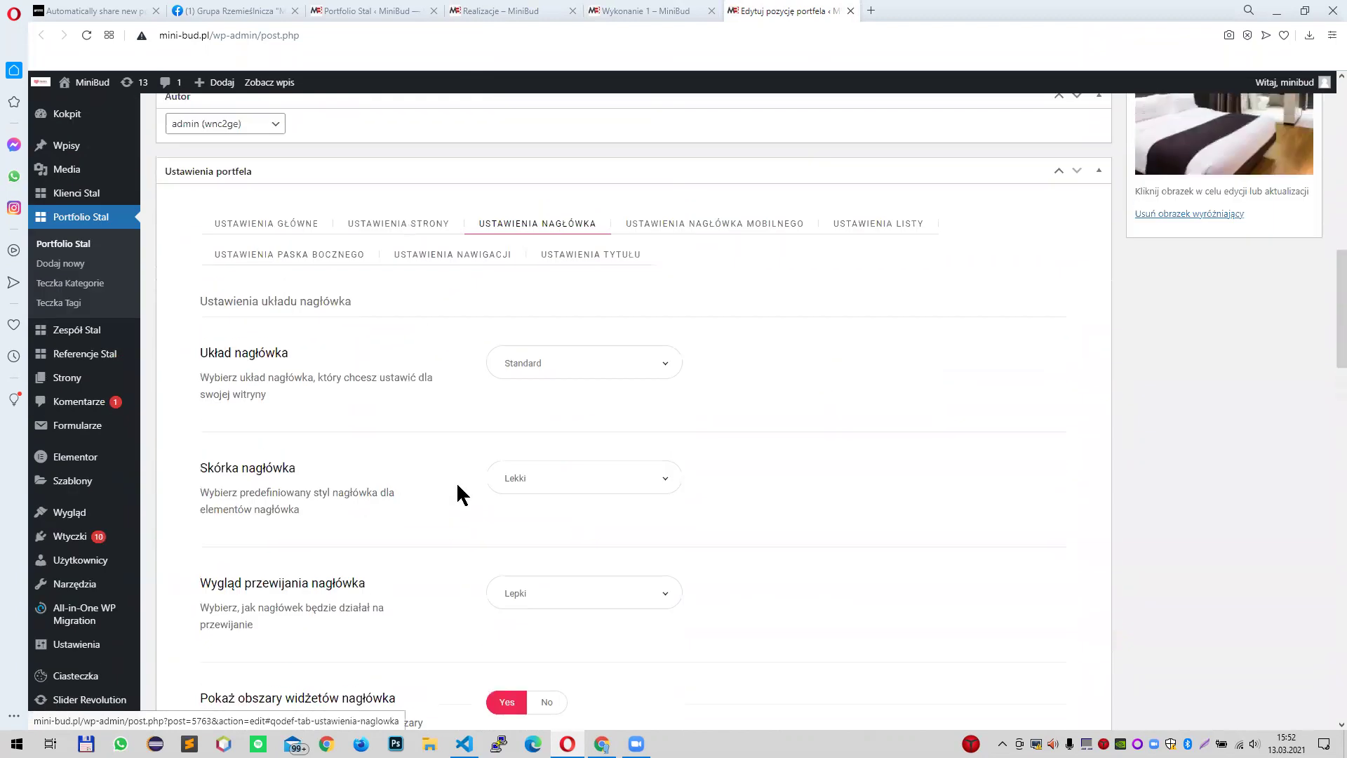
scroll(531, 572, "down", 7)
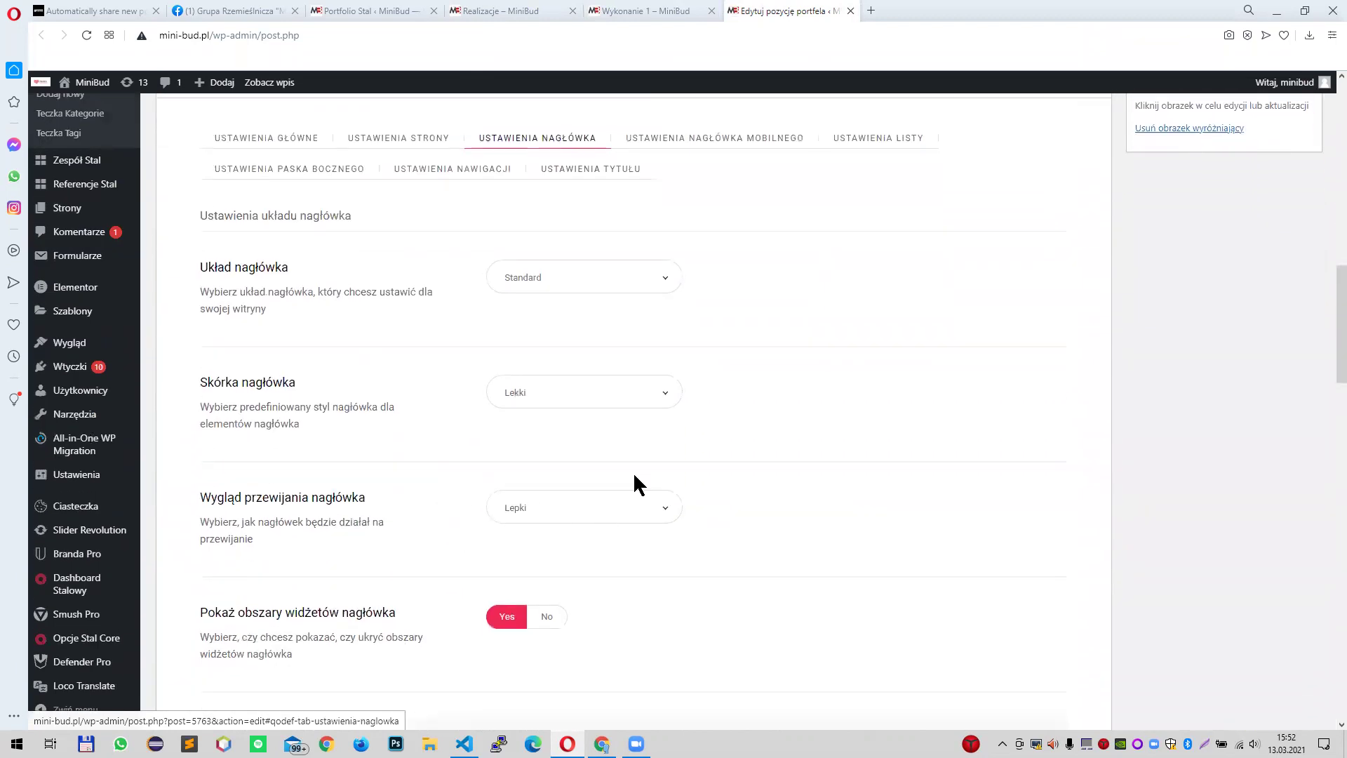
scroll(634, 476, "up", 3)
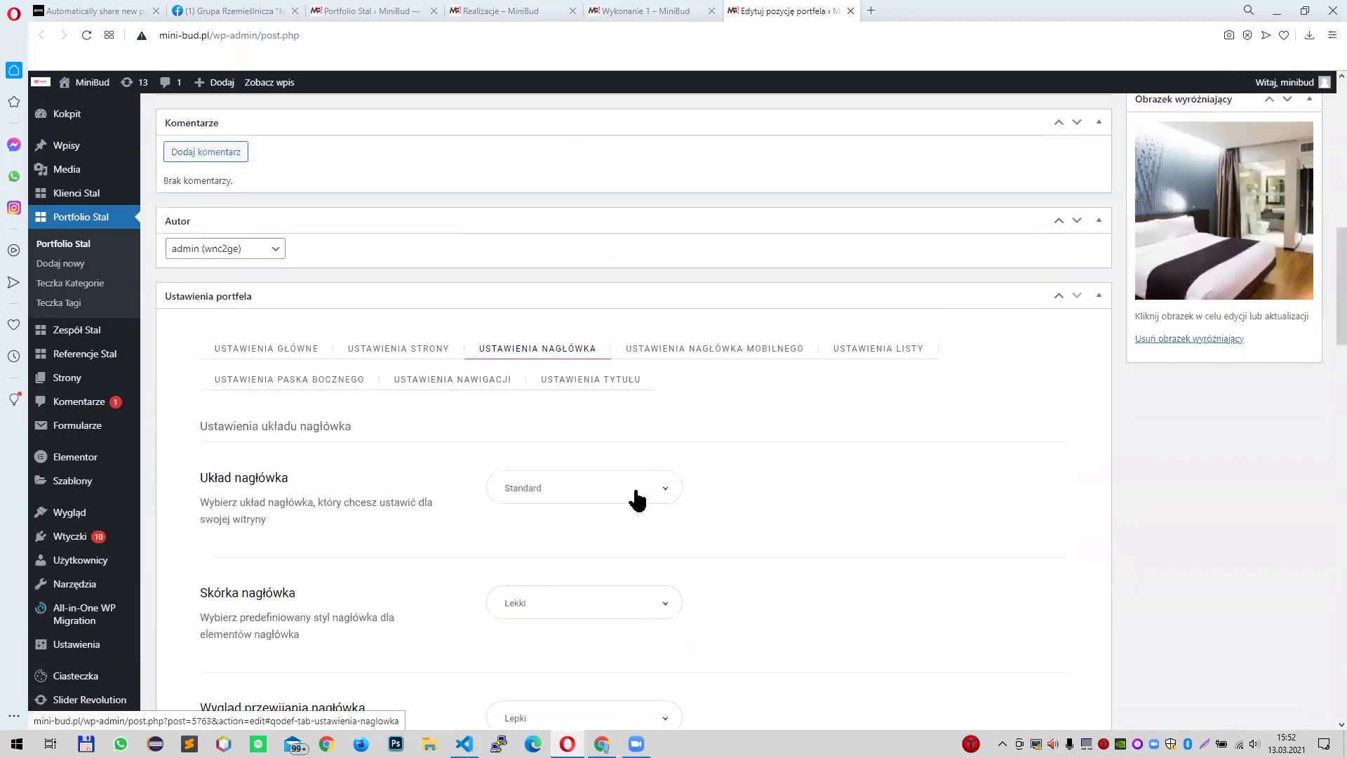
- Compare the list image and image dimension settings of Wykonanie 1 with its tile on the Realizacje page
left_click(889, 351)
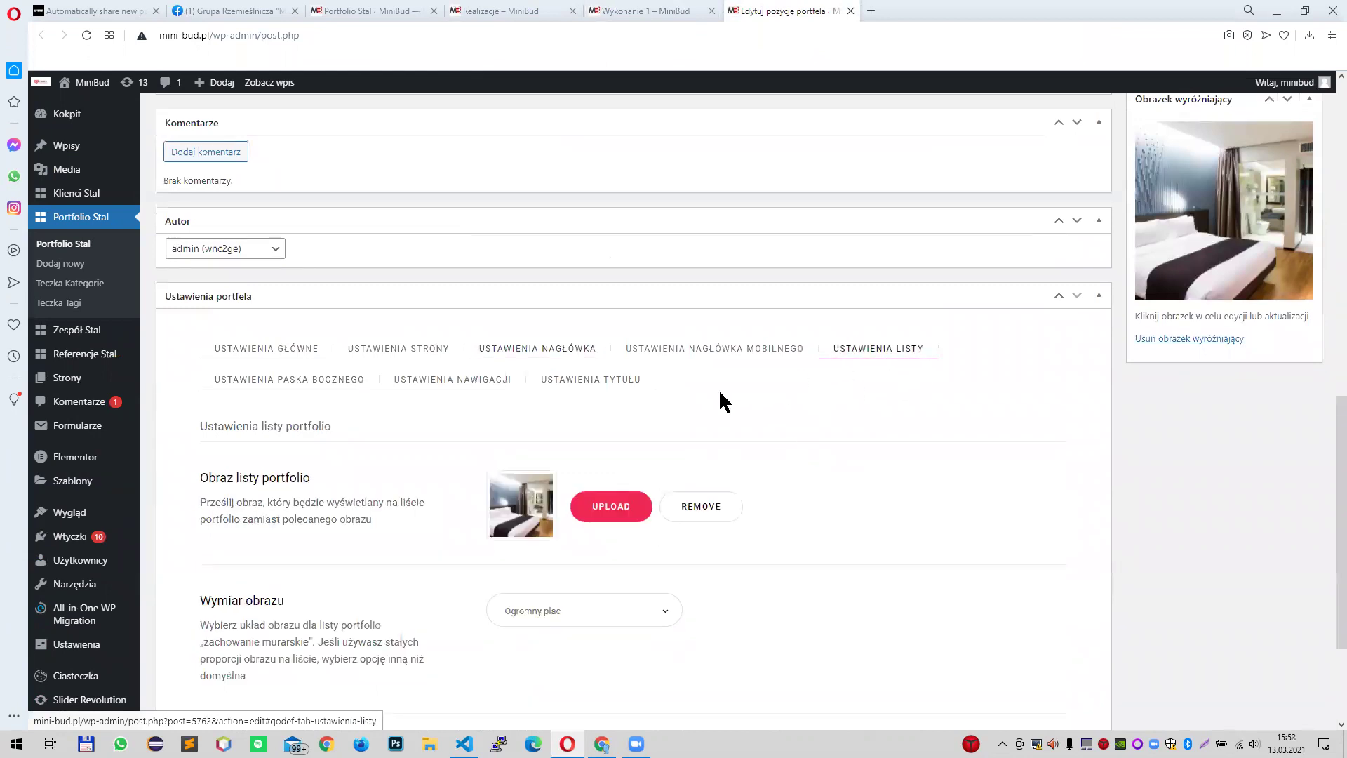
scroll(376, 419, "down", 1)
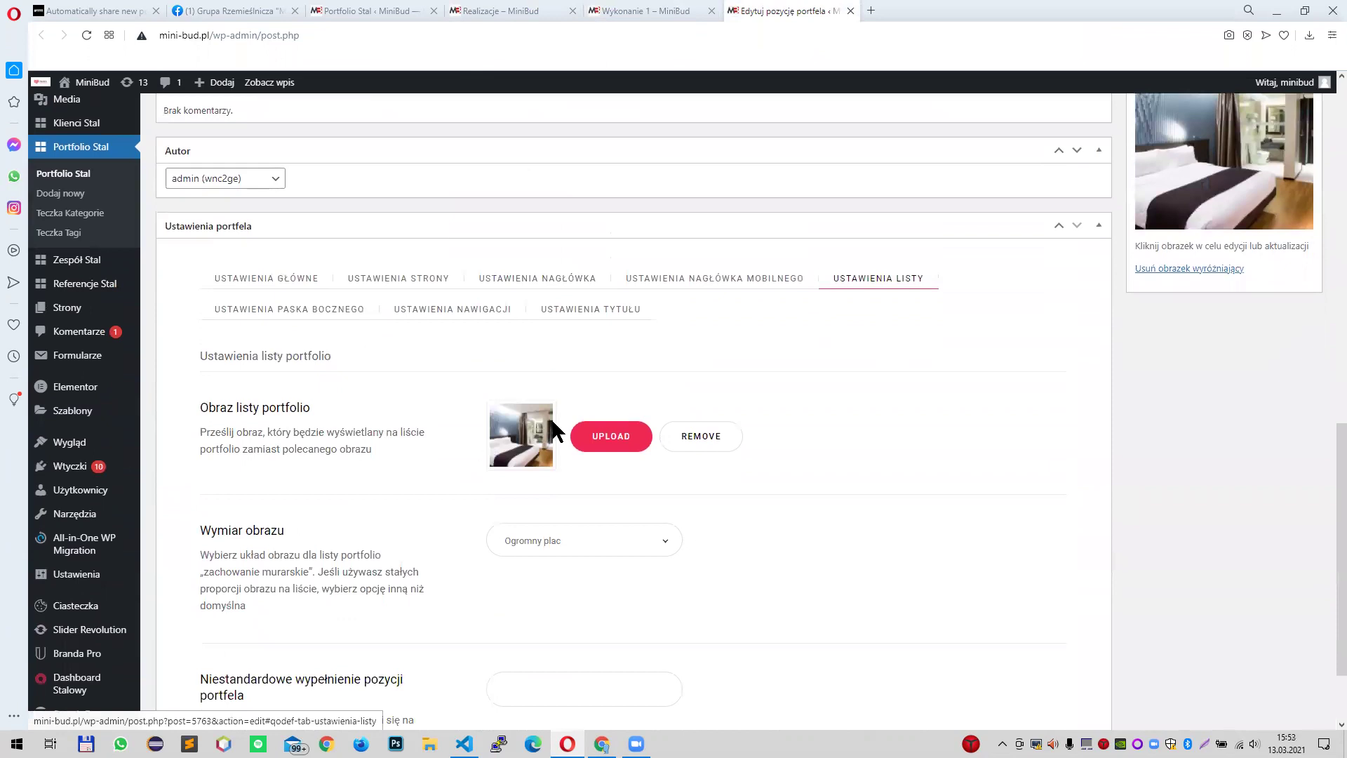
left_click(501, 11)
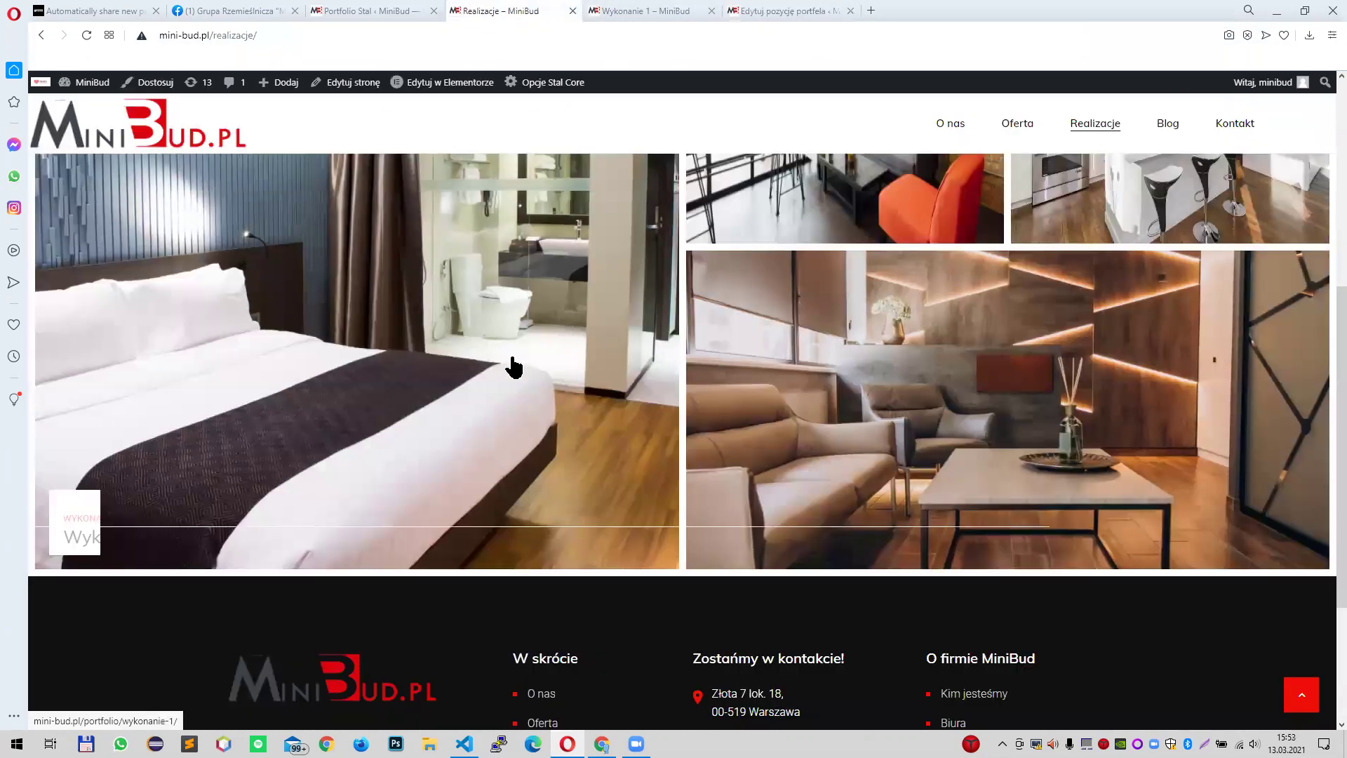
scroll(512, 360, "up", 5)
left_click(767, 9)
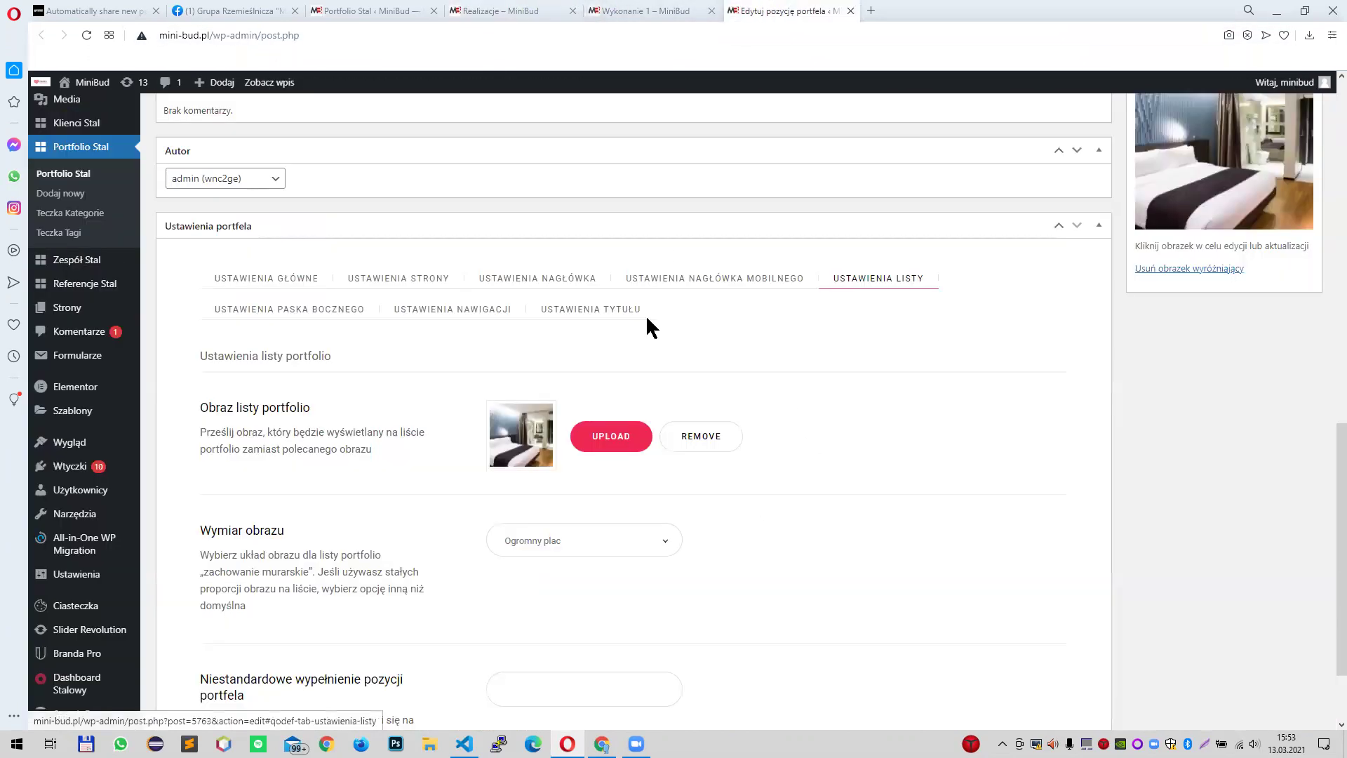
left_click(537, 10)
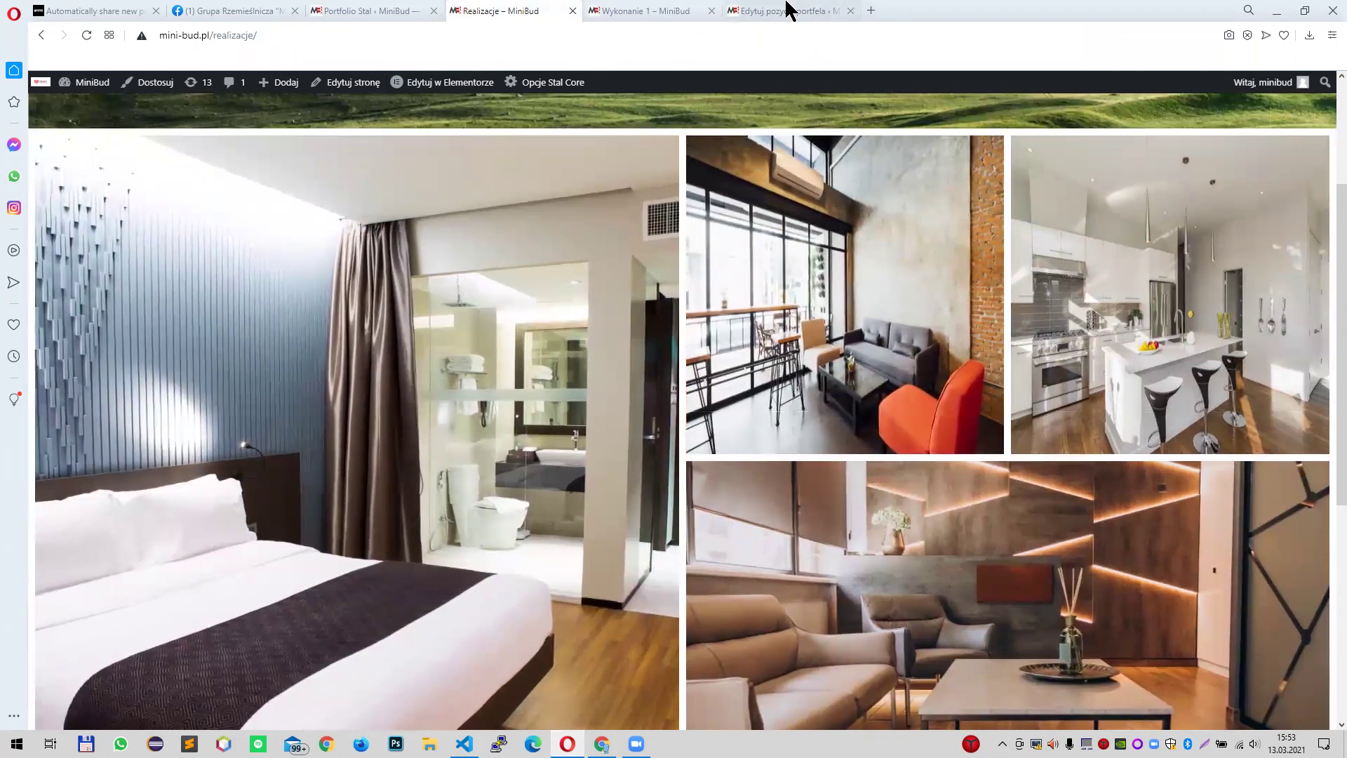
left_click(755, 11)
left_click(686, 9)
left_click(755, 9)
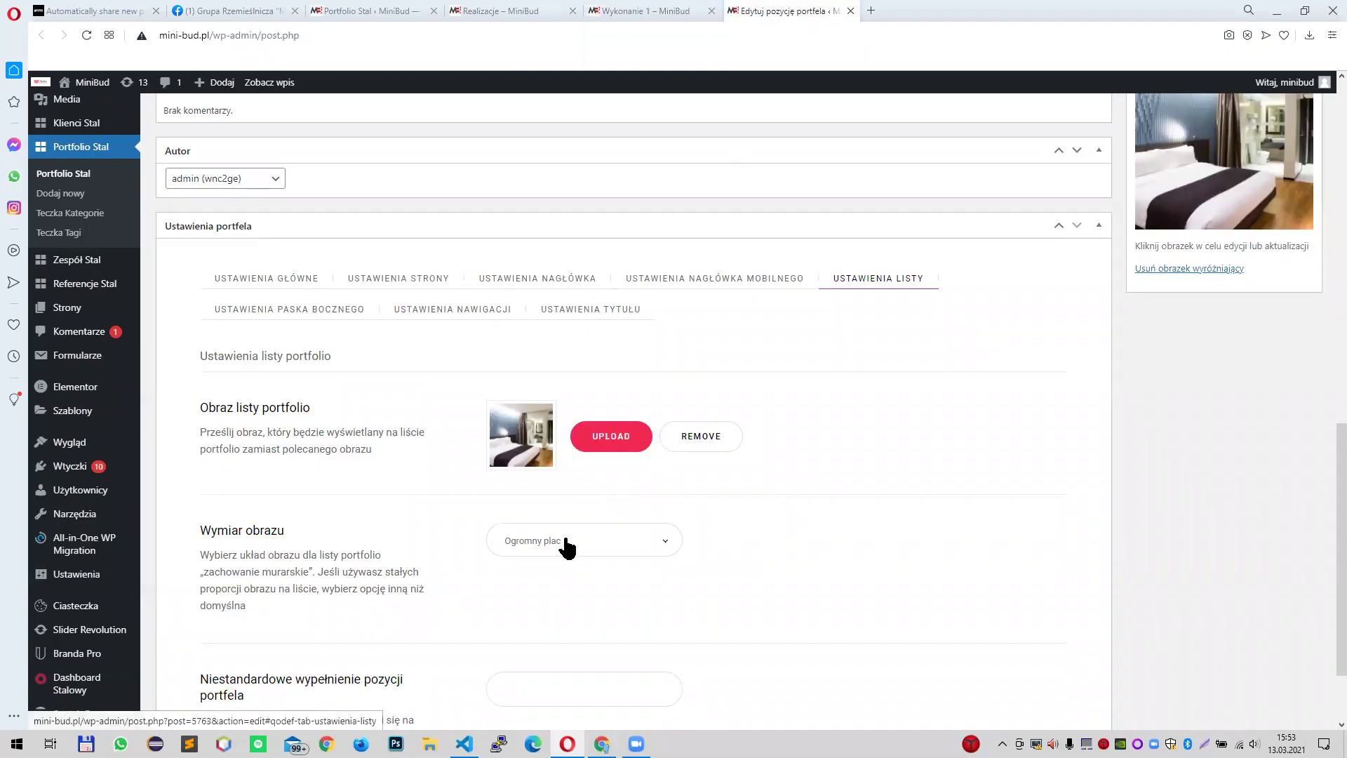
left_click(502, 10)
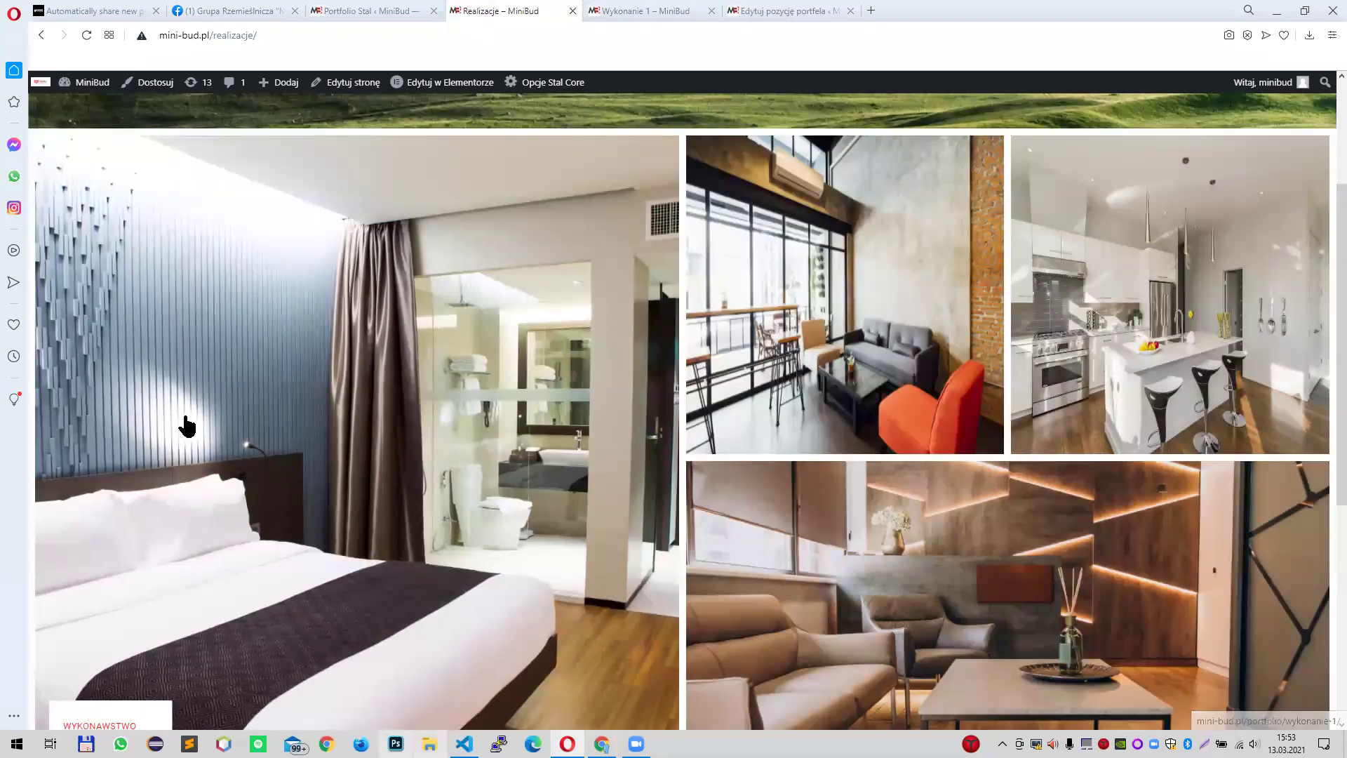
- Open Wykonanie 2 from the portfolio list in a new tab and view its list image and dimension settings
left_click(406, 9)
middle_click(220, 457)
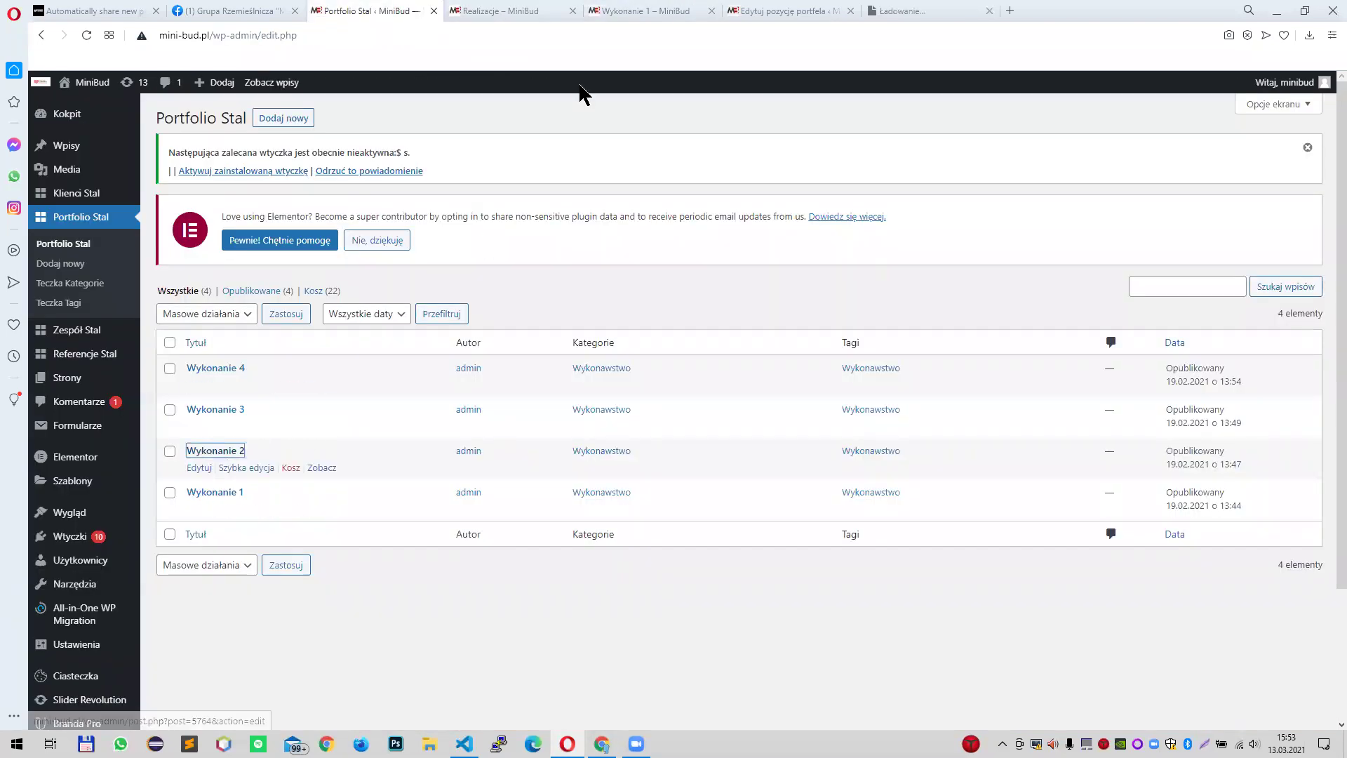
left_click(857, 10)
left_click(883, 10)
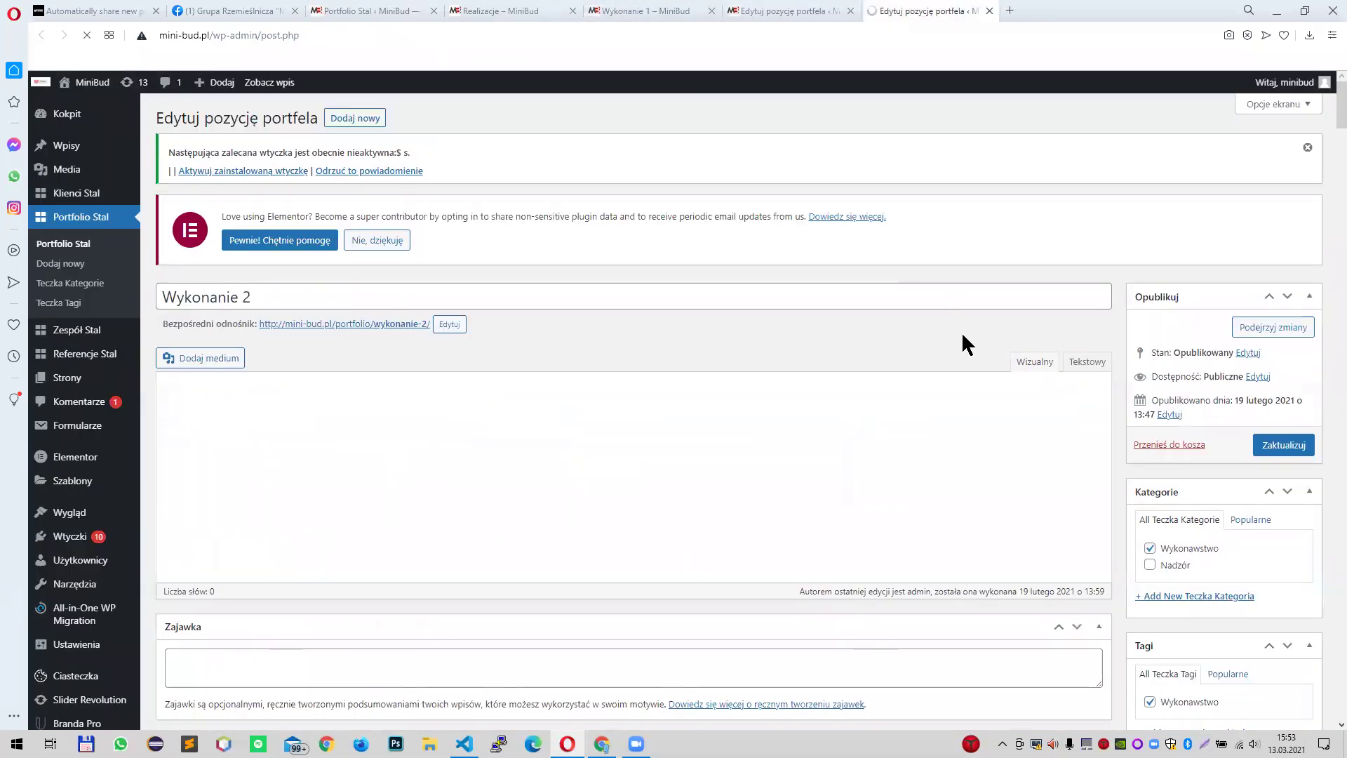
scroll(962, 339, "down", 10)
scroll(870, 458, "down", 9)
scroll(872, 452, "up", 6)
left_click(879, 210)
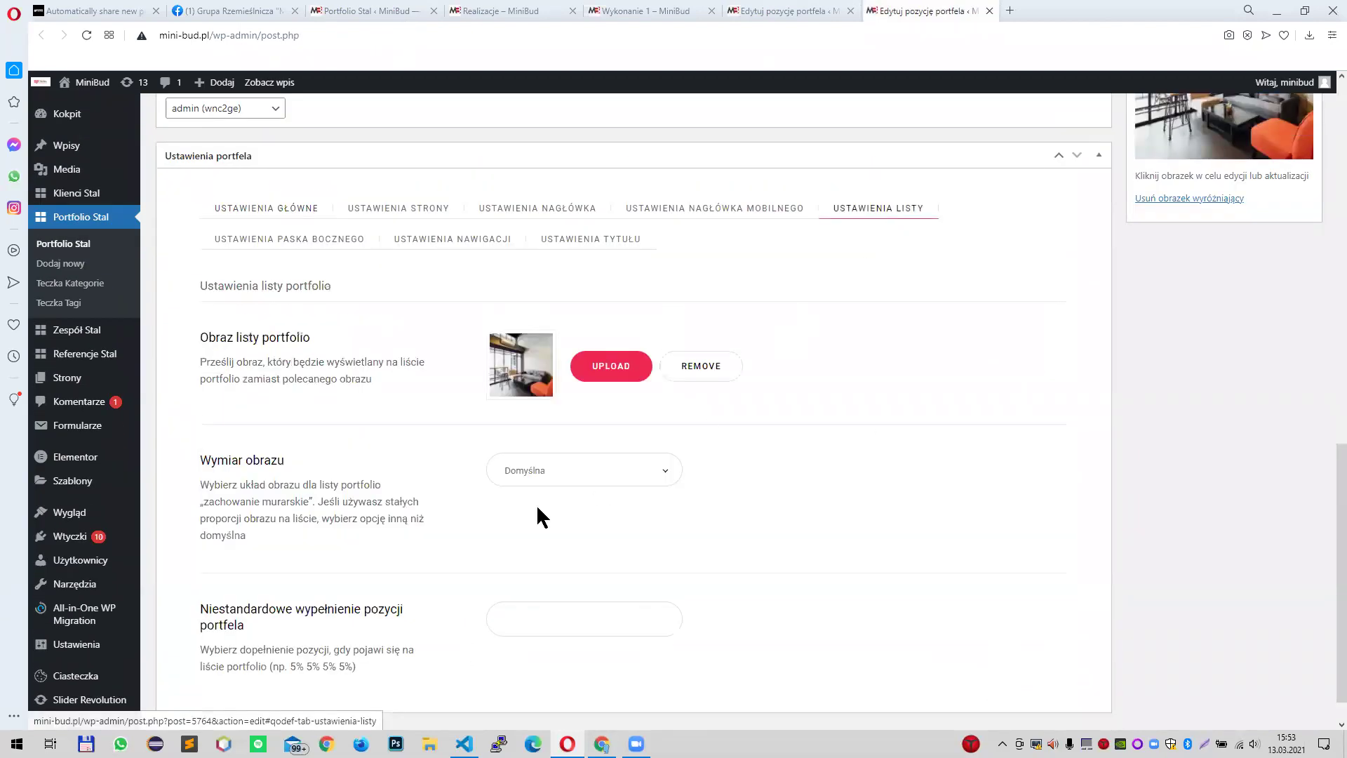
- Return to the Wykonanie 1 editor, check its list settings and open the portfolio categories page
left_click_drag(722, 150, 723, 9)
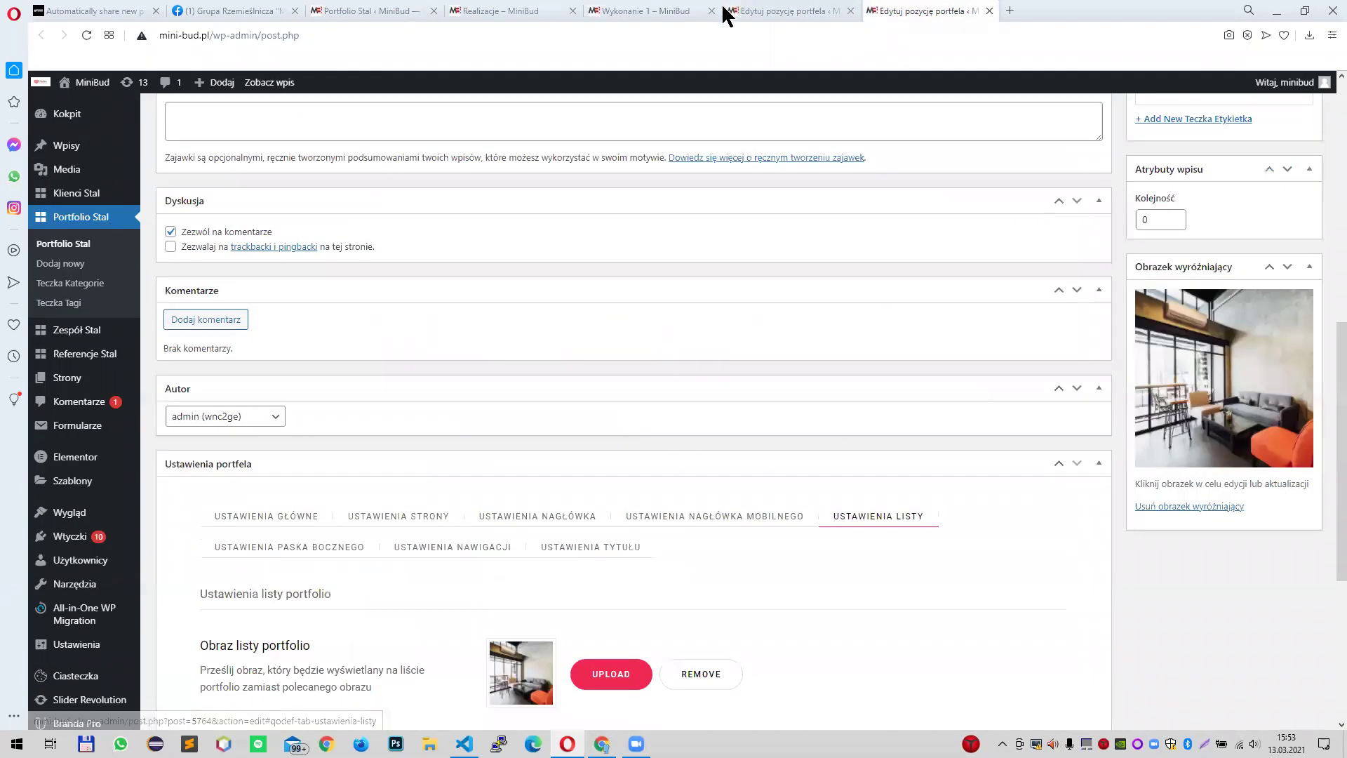
left_click(647, 11)
left_click(797, 11)
scroll(785, 282, "down", 2)
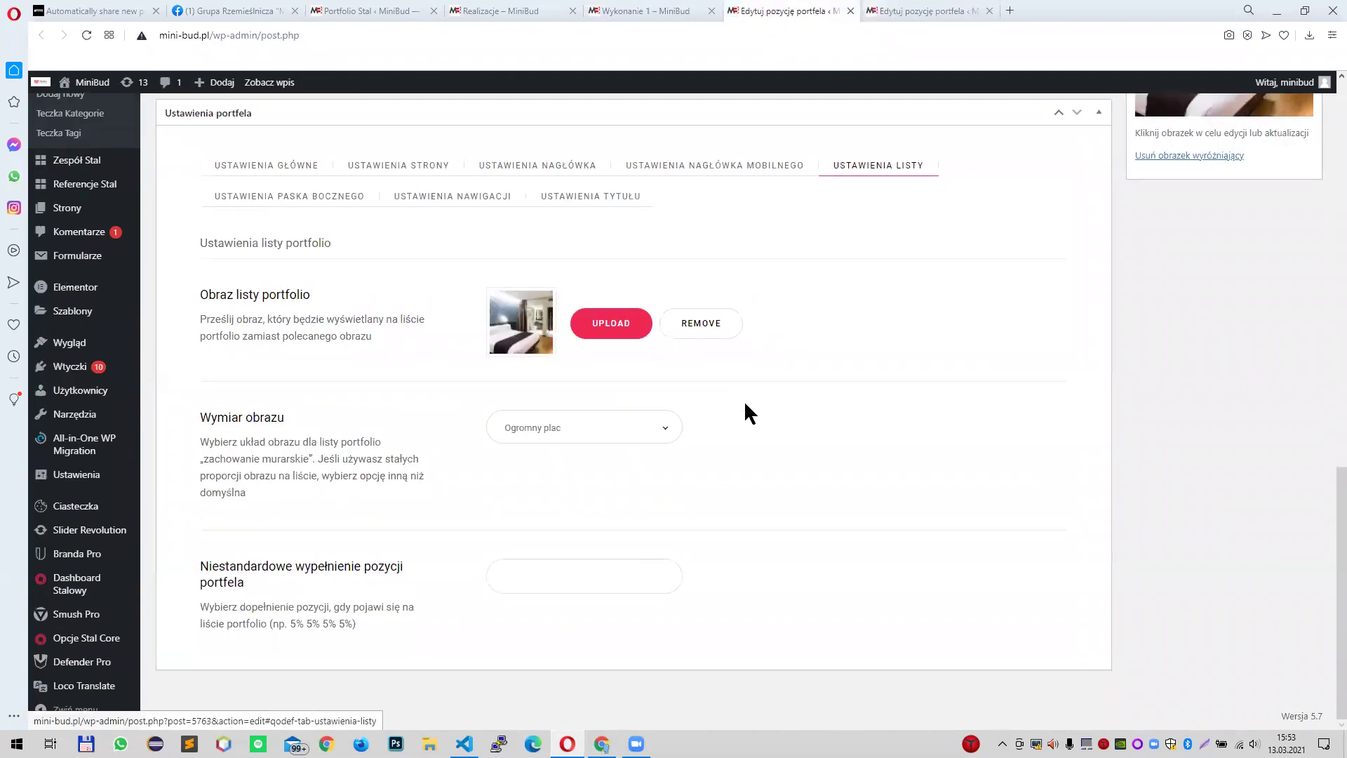
scroll(745, 406, "up", 5)
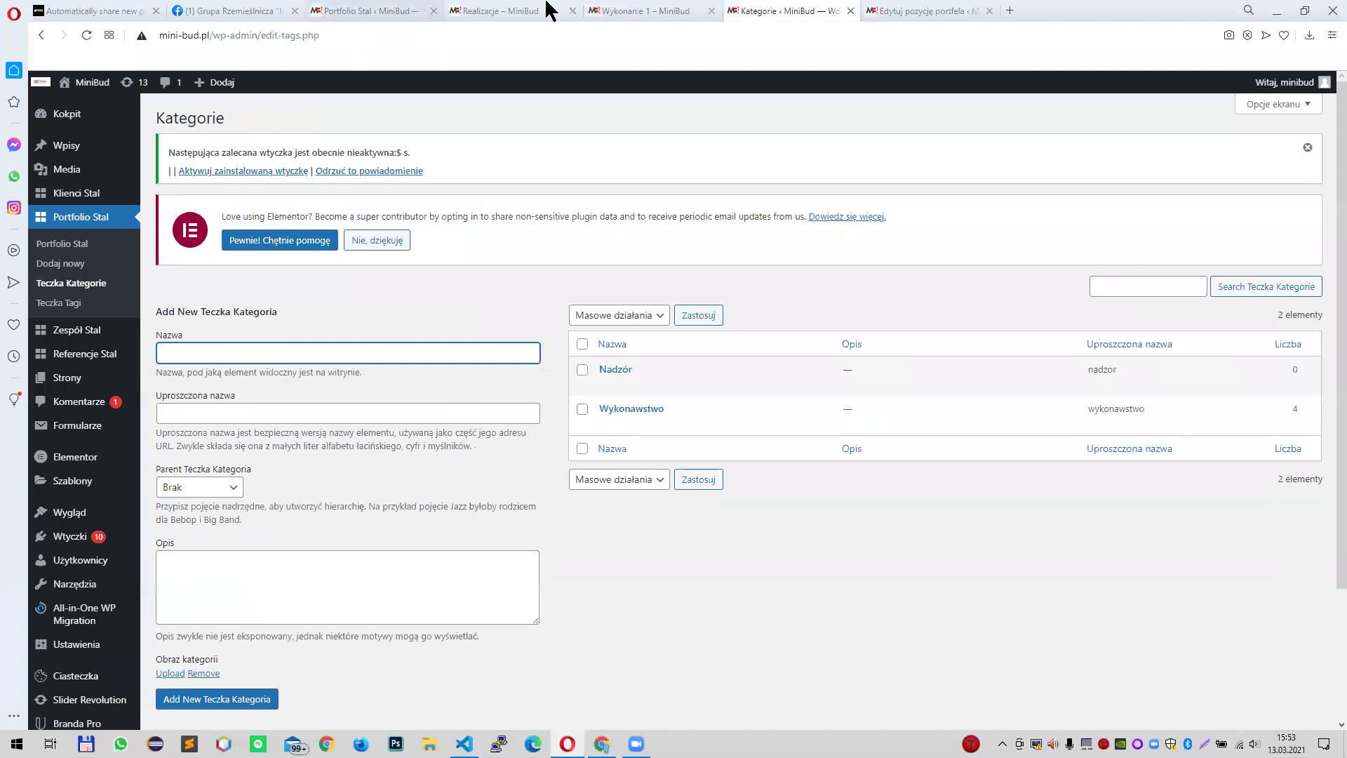
- Move the Kategorie browser tab beside the Facebook tab and close all tabs after it
left_click_drag(813, 14, 346, 9)
right_click(346, 9)
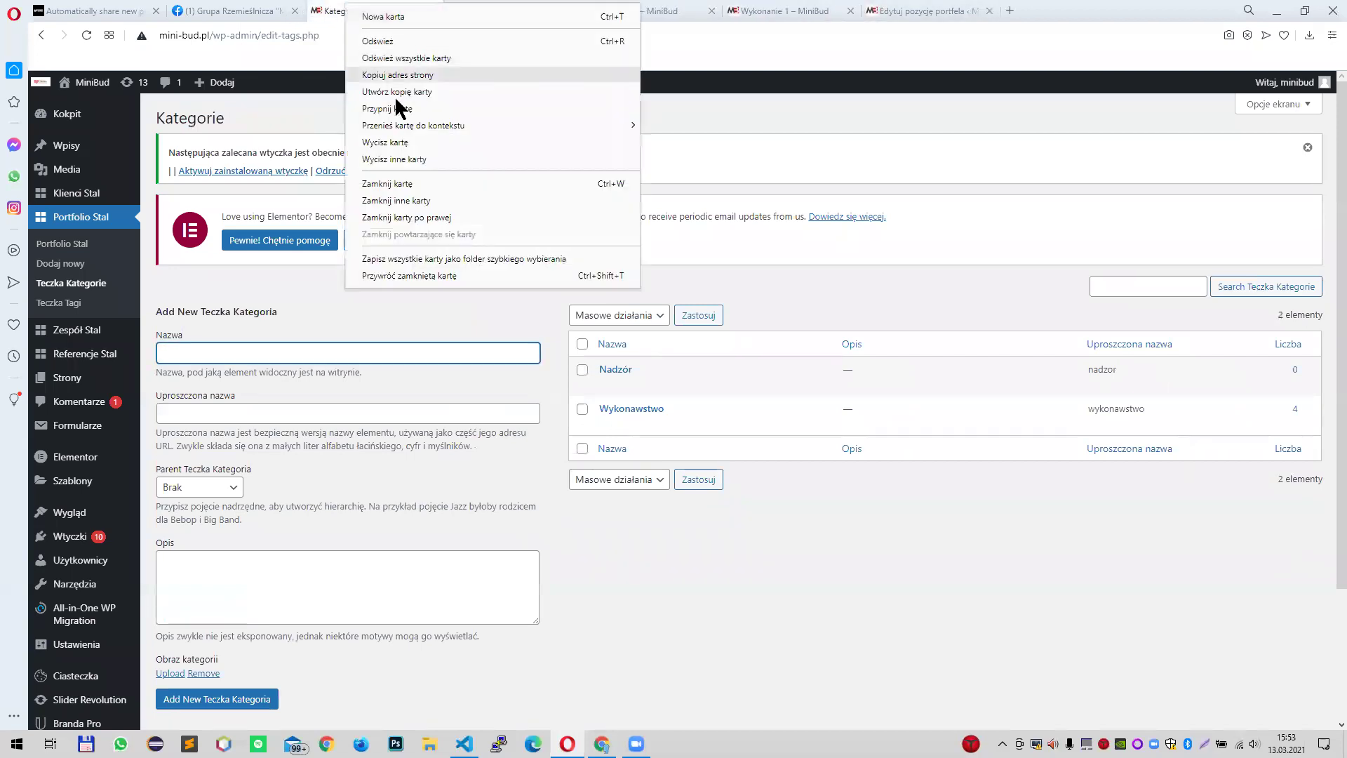
left_click(431, 217)
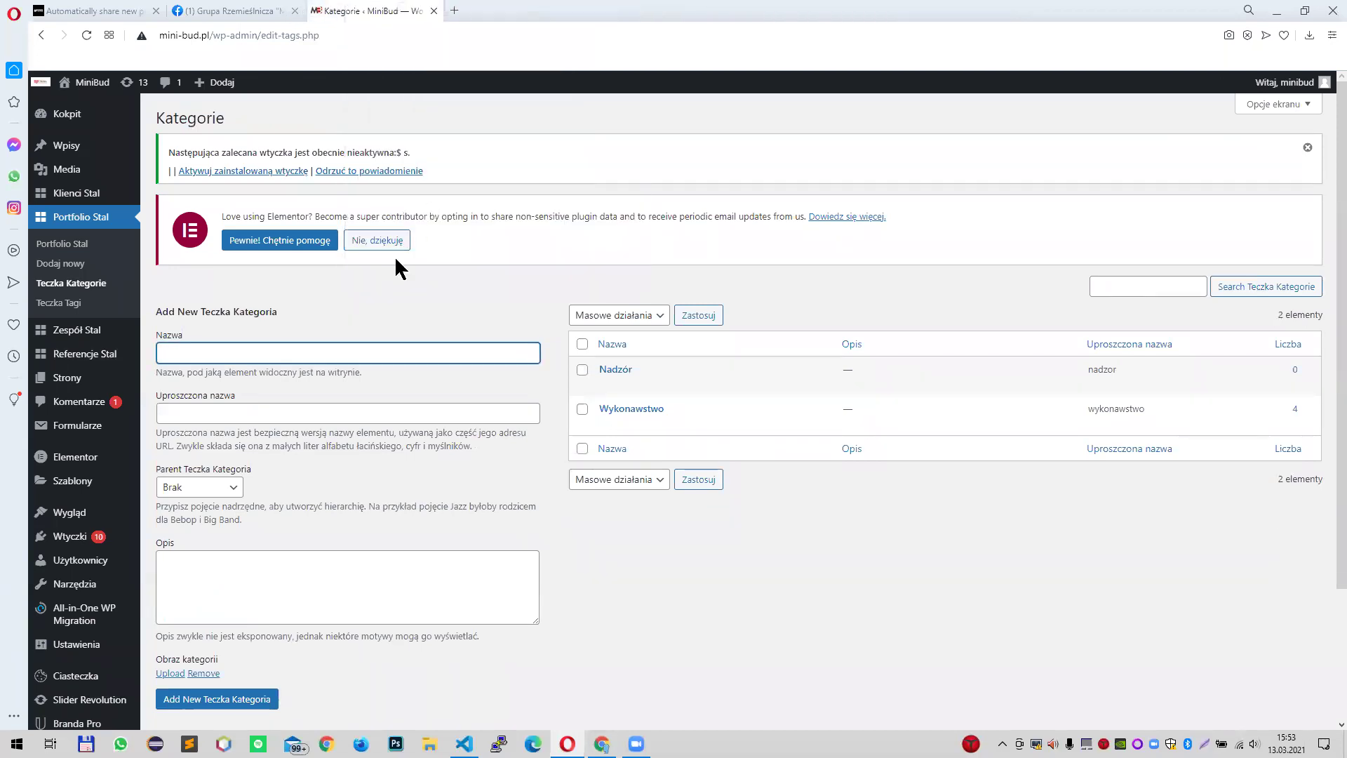
- Delete the portfolio category Nadzór and confirm the permanent removal
left_click(307, 426)
mouse_move(638, 386)
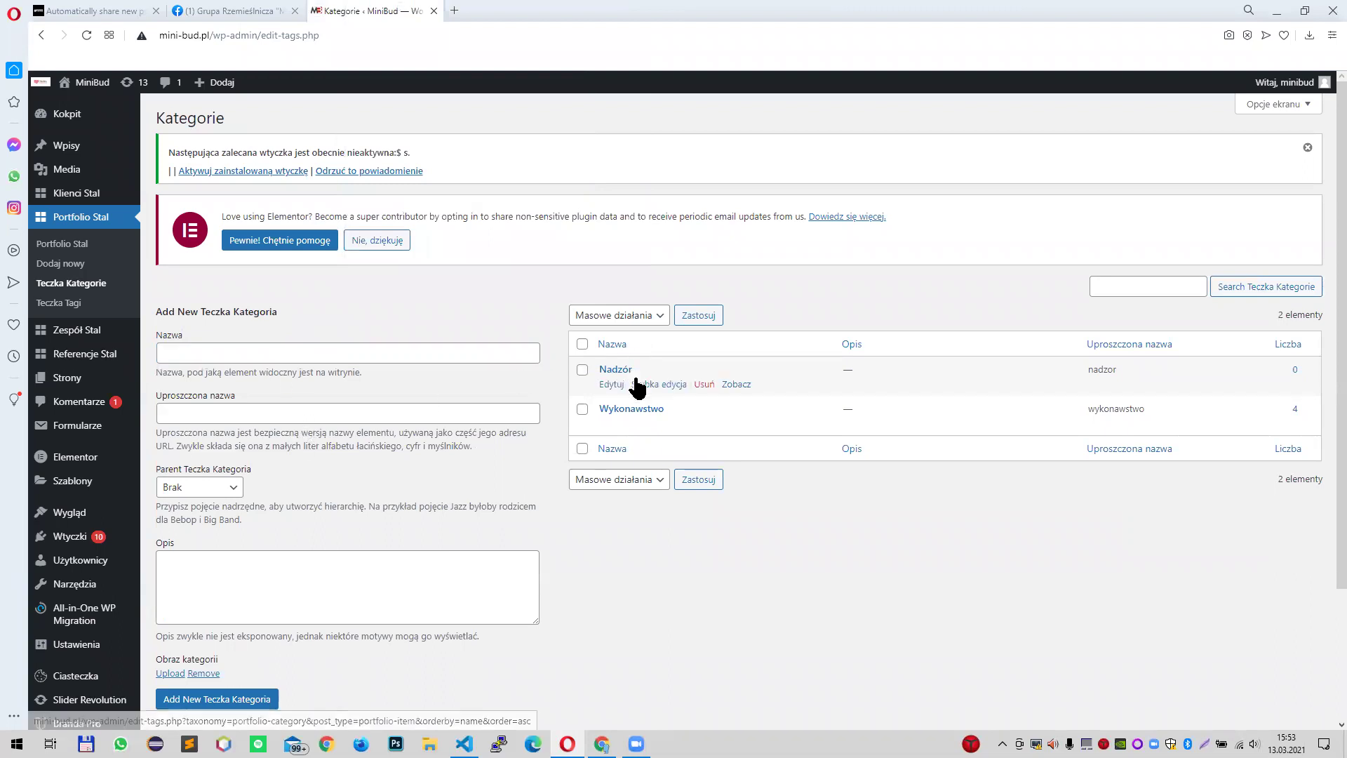
left_click(704, 385)
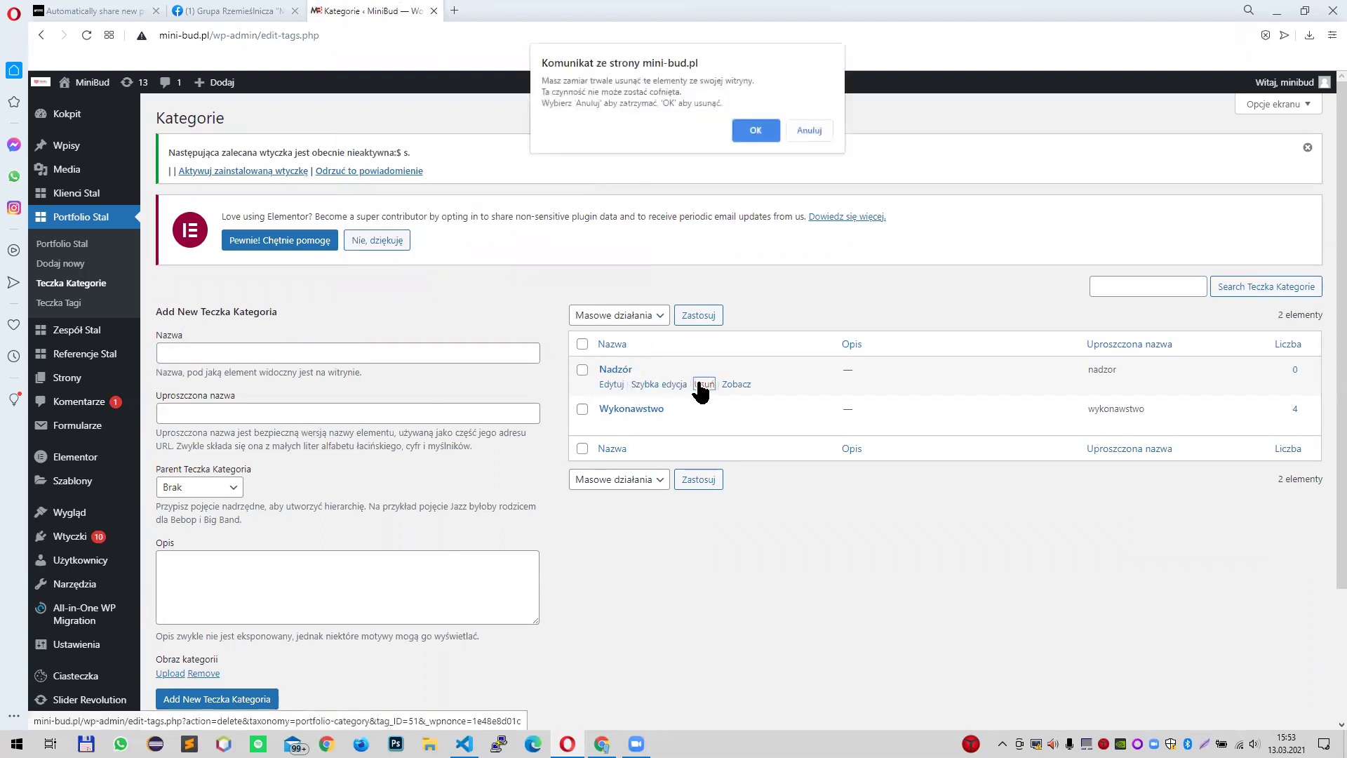
left_click(753, 132)
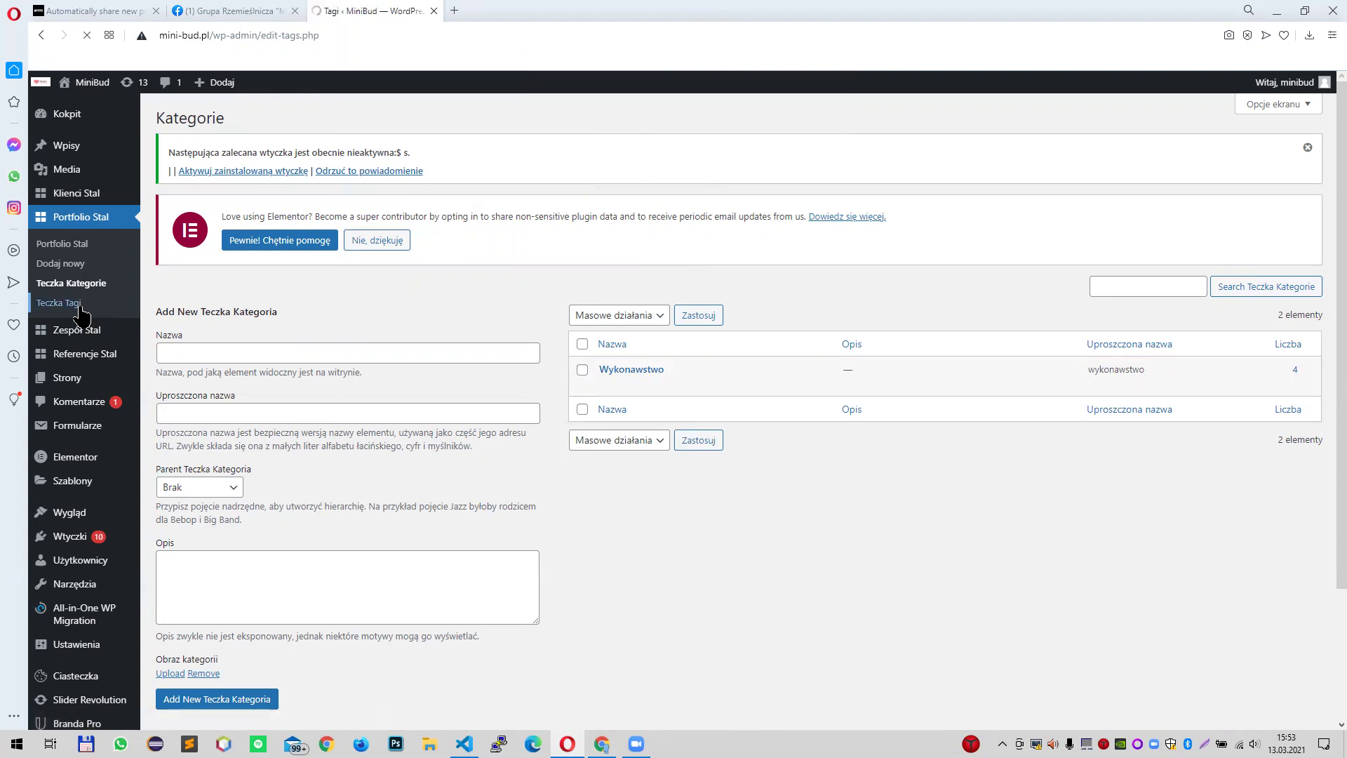
- View the portfolio tags page with its new-tag form and open the Zespół Stal team list
left_click(330, 414)
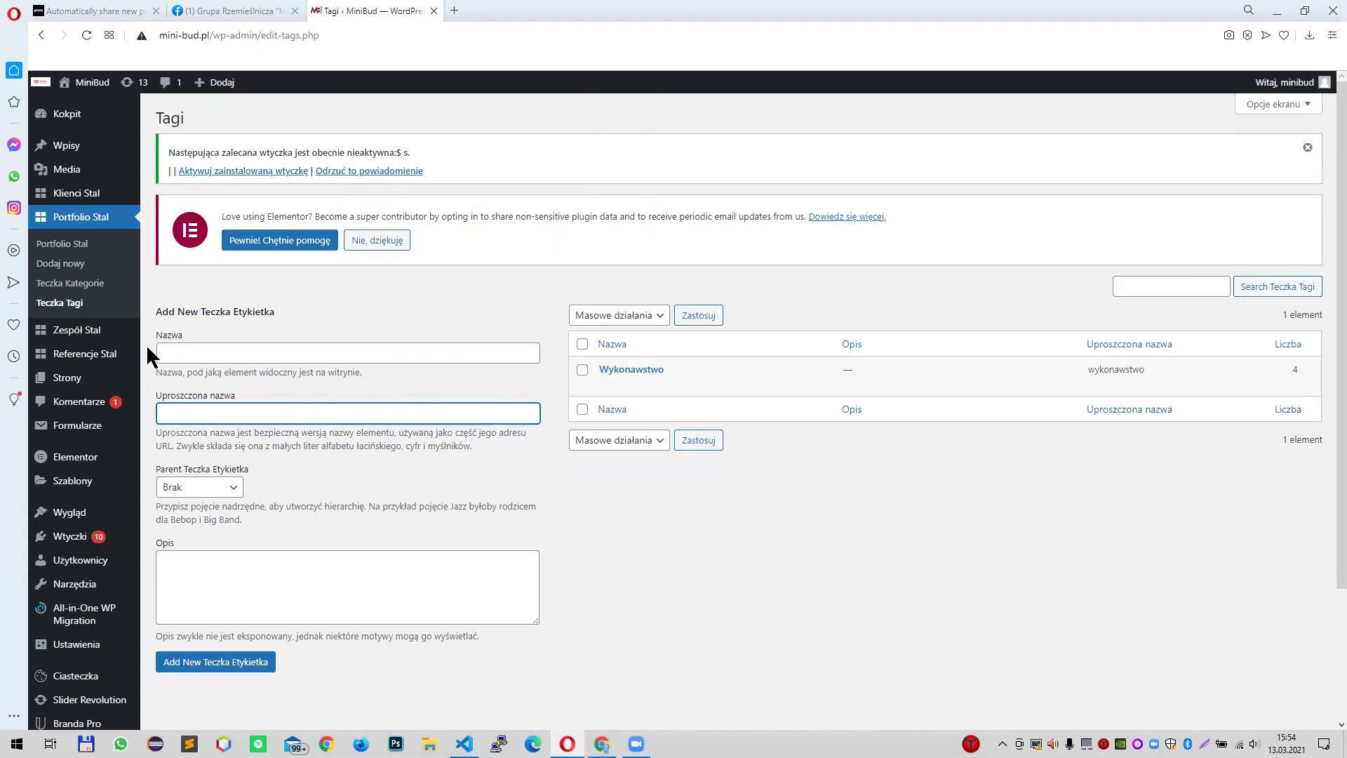
mouse_move(110, 340)
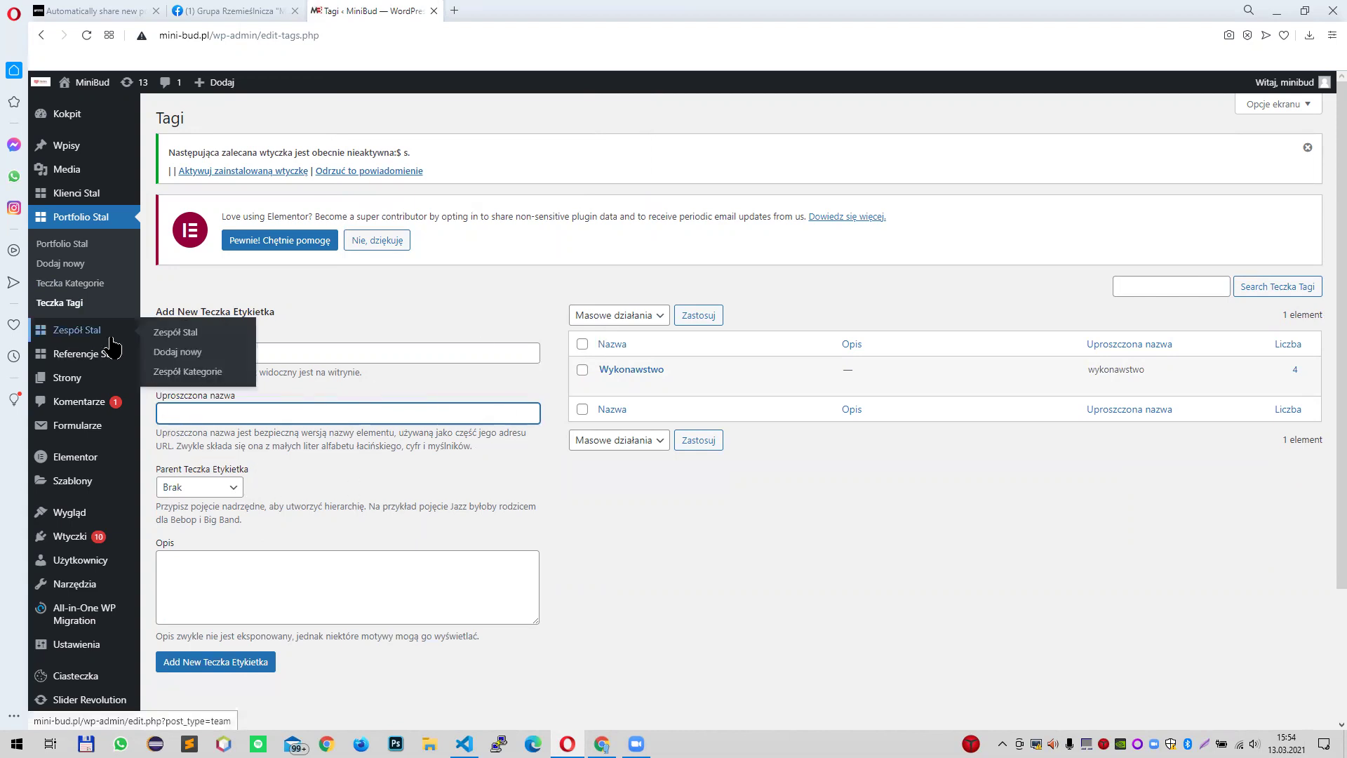
mouse_move(112, 369)
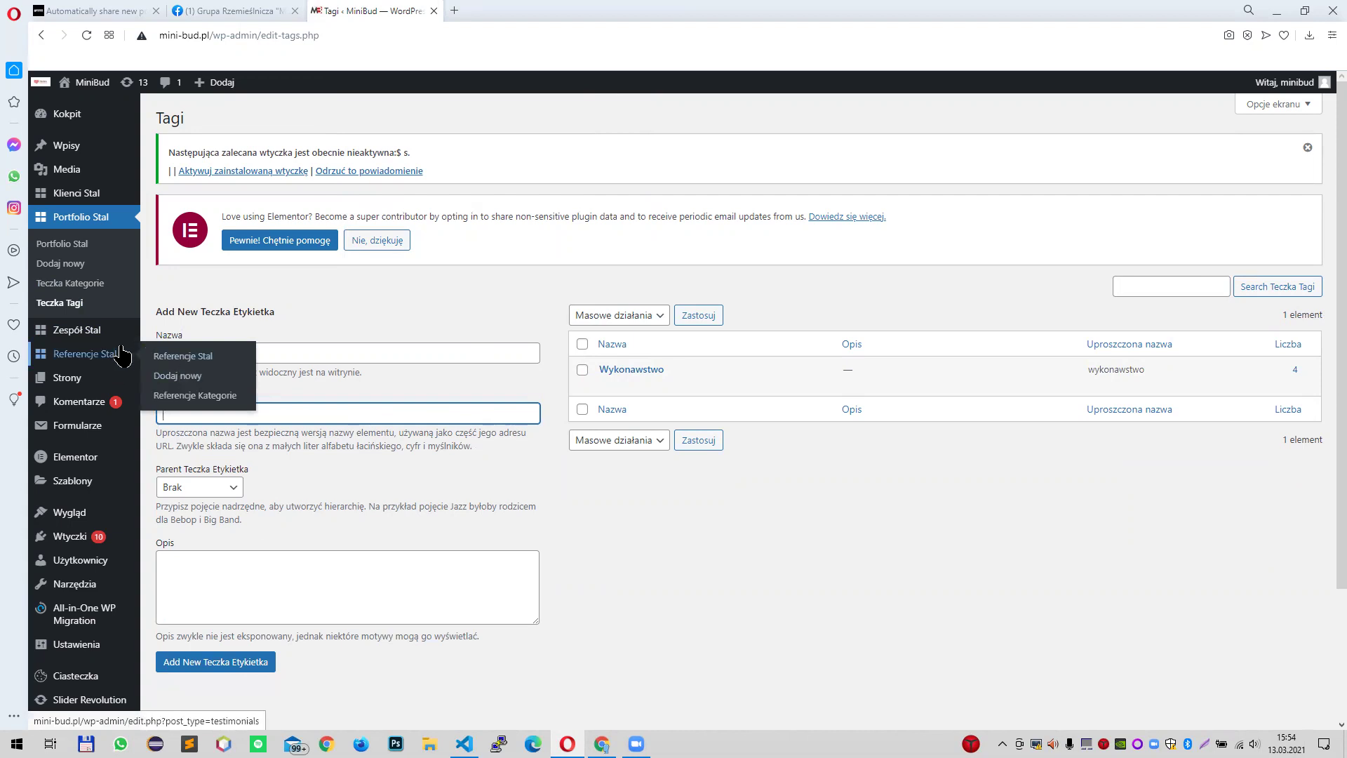
left_click(184, 333)
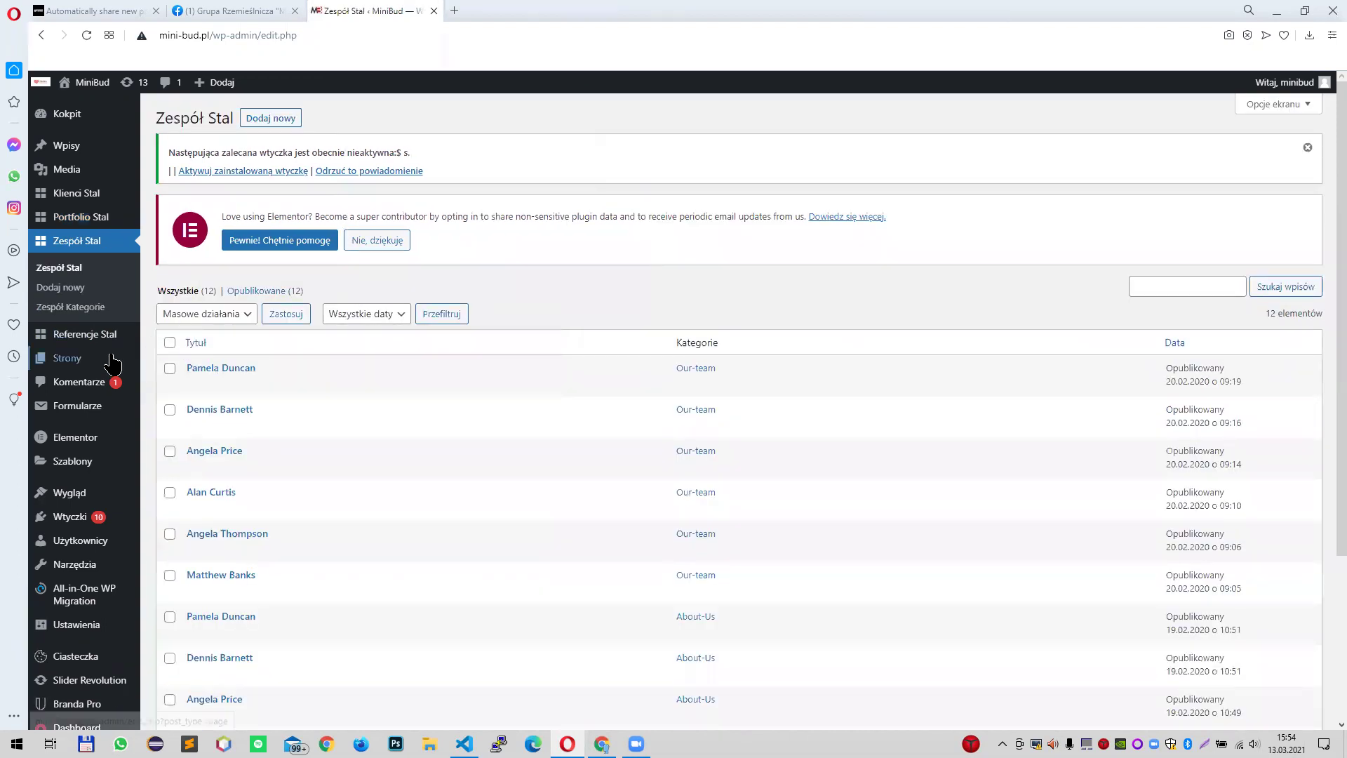
- Open the Home page from the Strony list in Elementor and go to the company description text below the slider
mouse_move(91, 335)
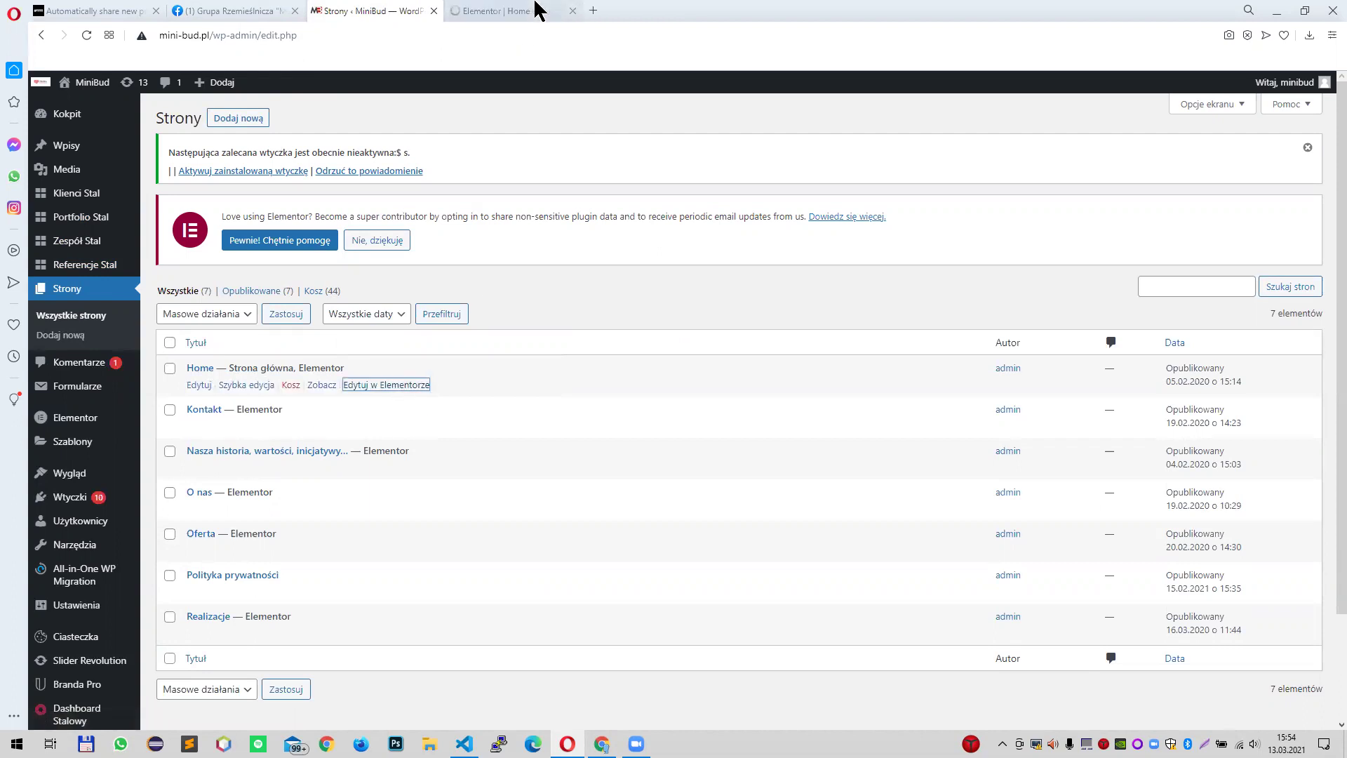
left_click(536, 9)
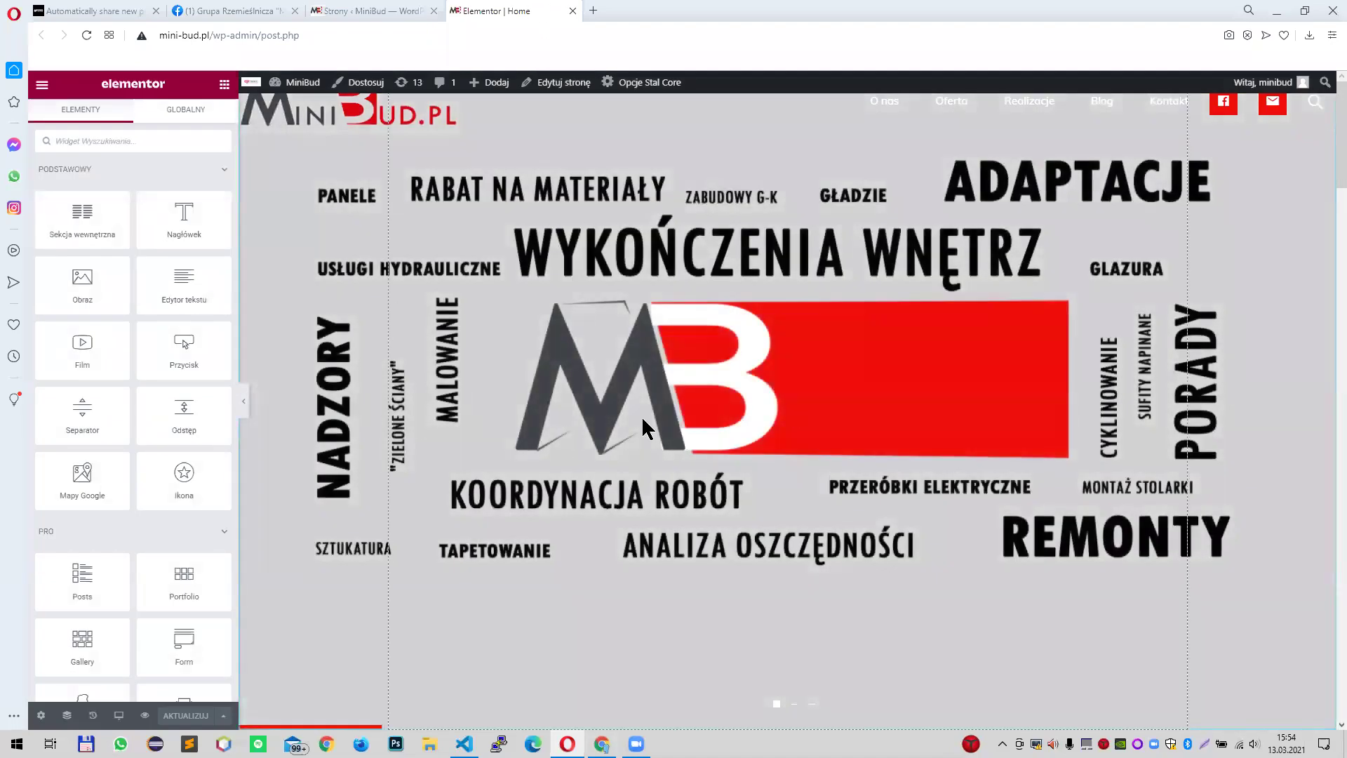
scroll(765, 449, "down", 5)
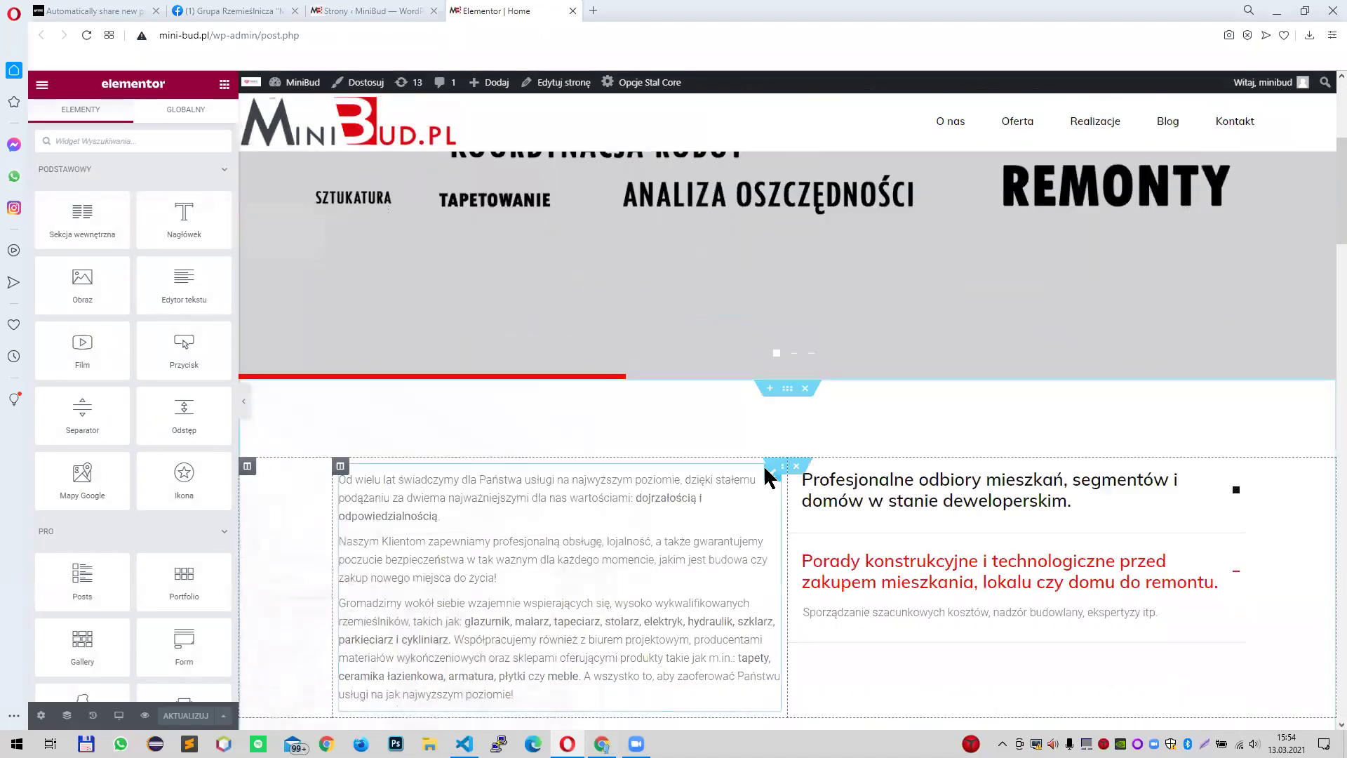
scroll(859, 463, "down", 2)
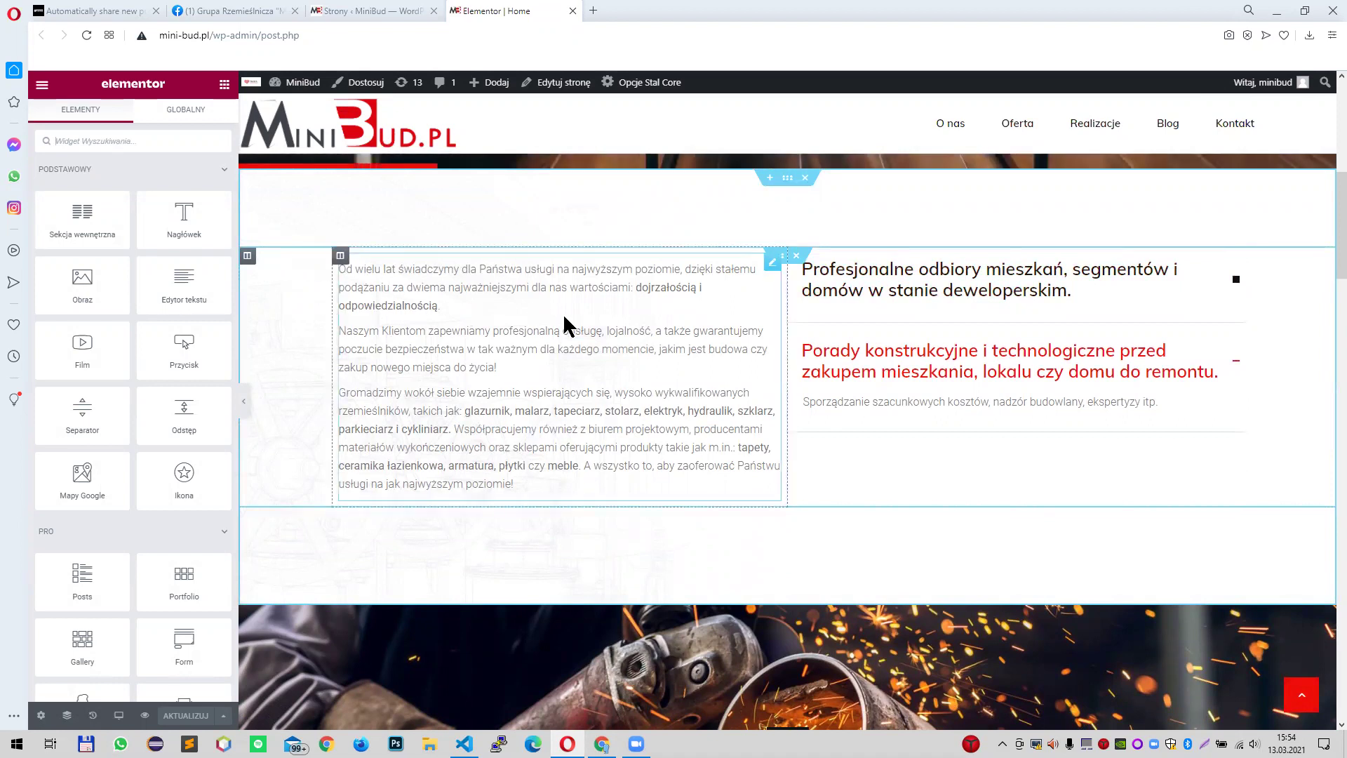
- Open the company description text widget below the slider in the text editor settings
left_click(769, 275)
left_click(619, 334)
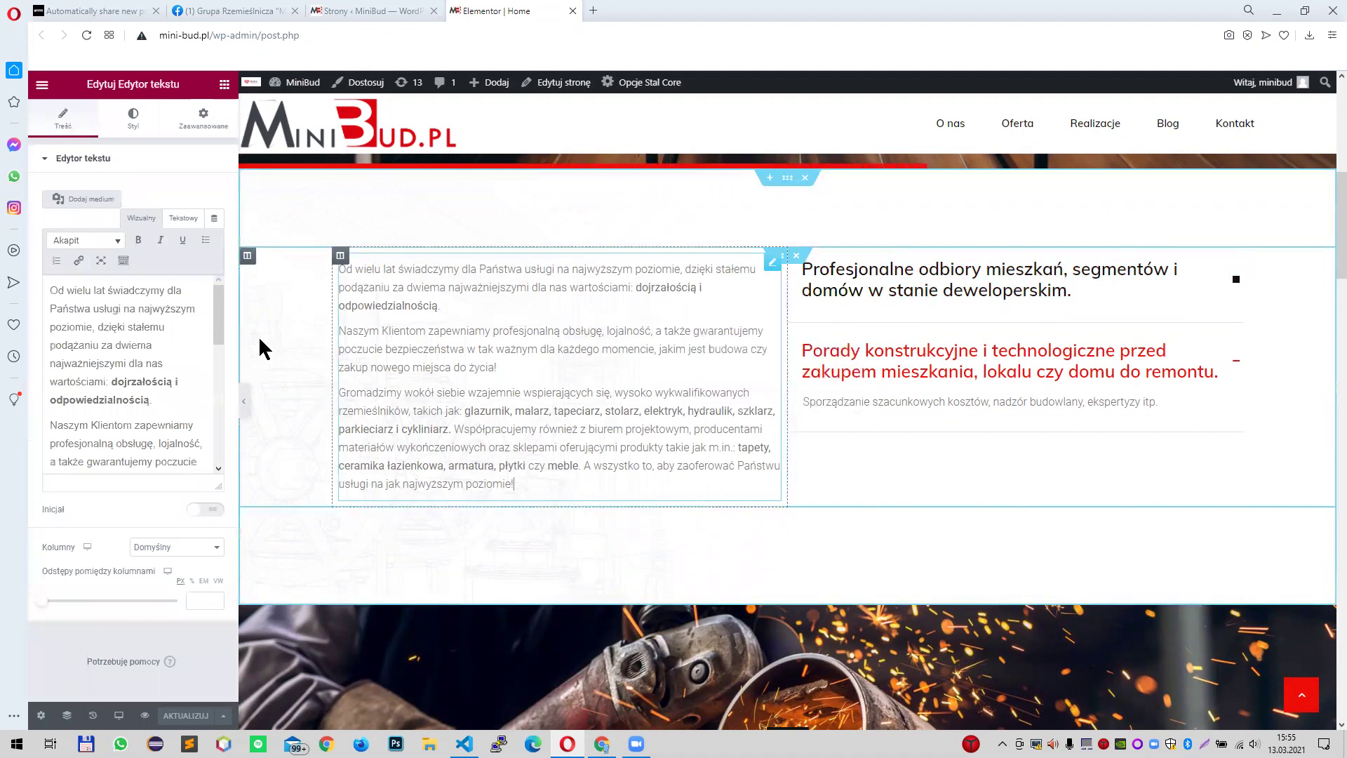
left_click(775, 267)
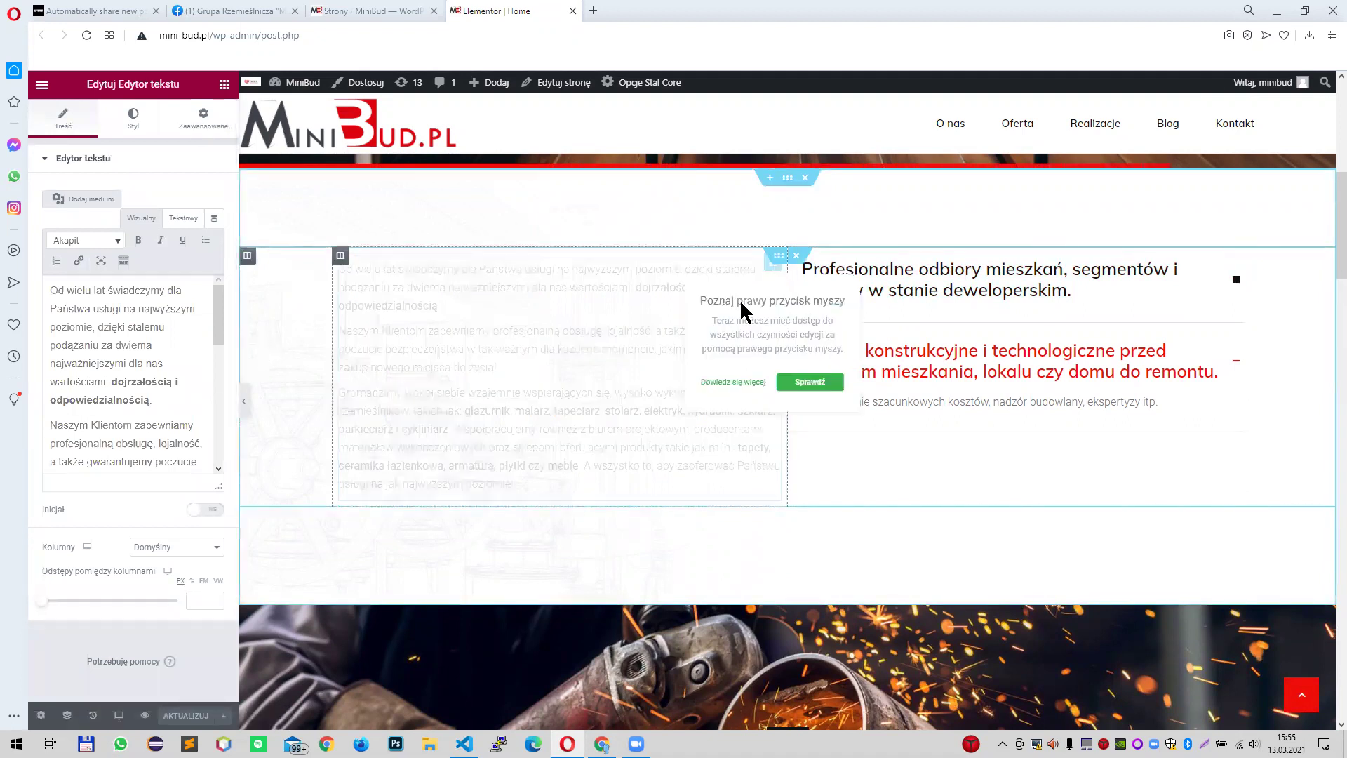
scroll(174, 362, "down", 3)
scroll(163, 379, "up", 3)
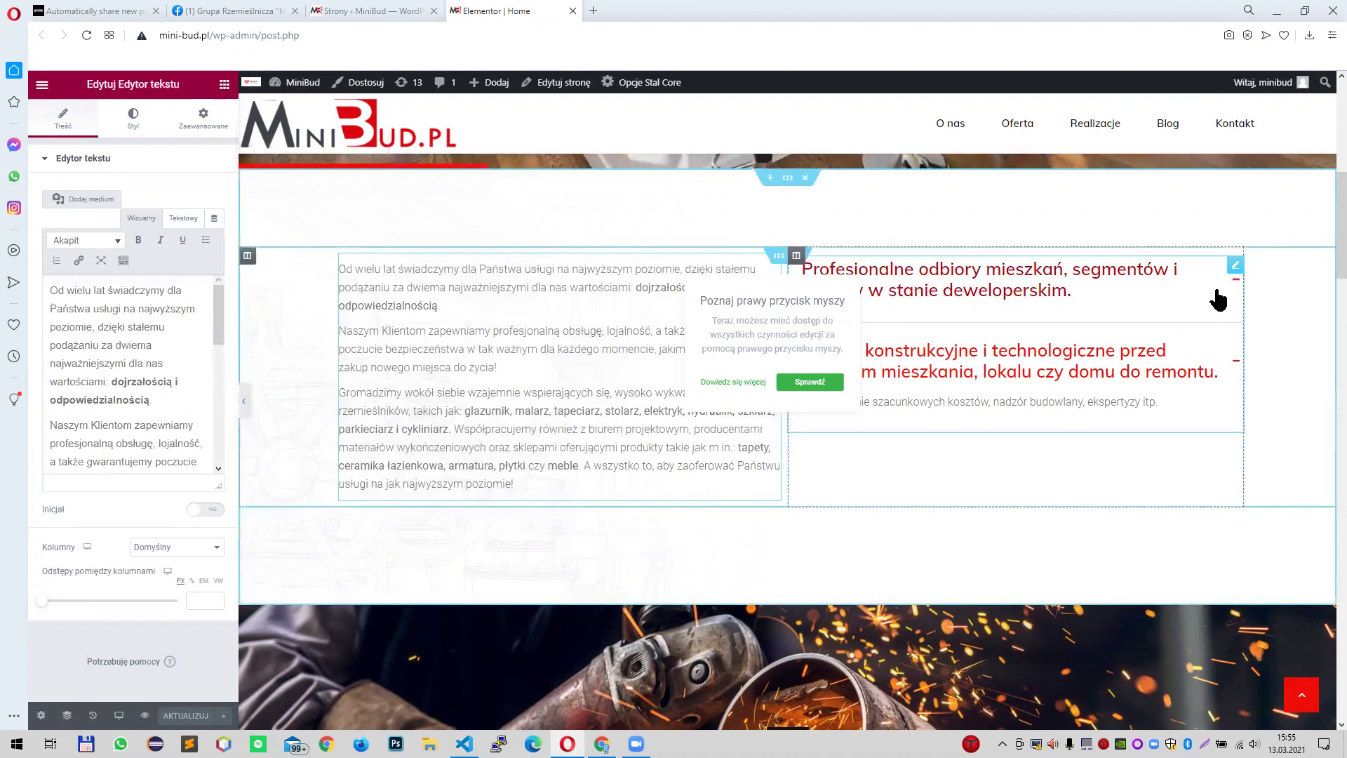
- Open the settings of the accordion beside the description and expand and collapse its items to view their titles and contents
left_click(1234, 266)
left_click(141, 276)
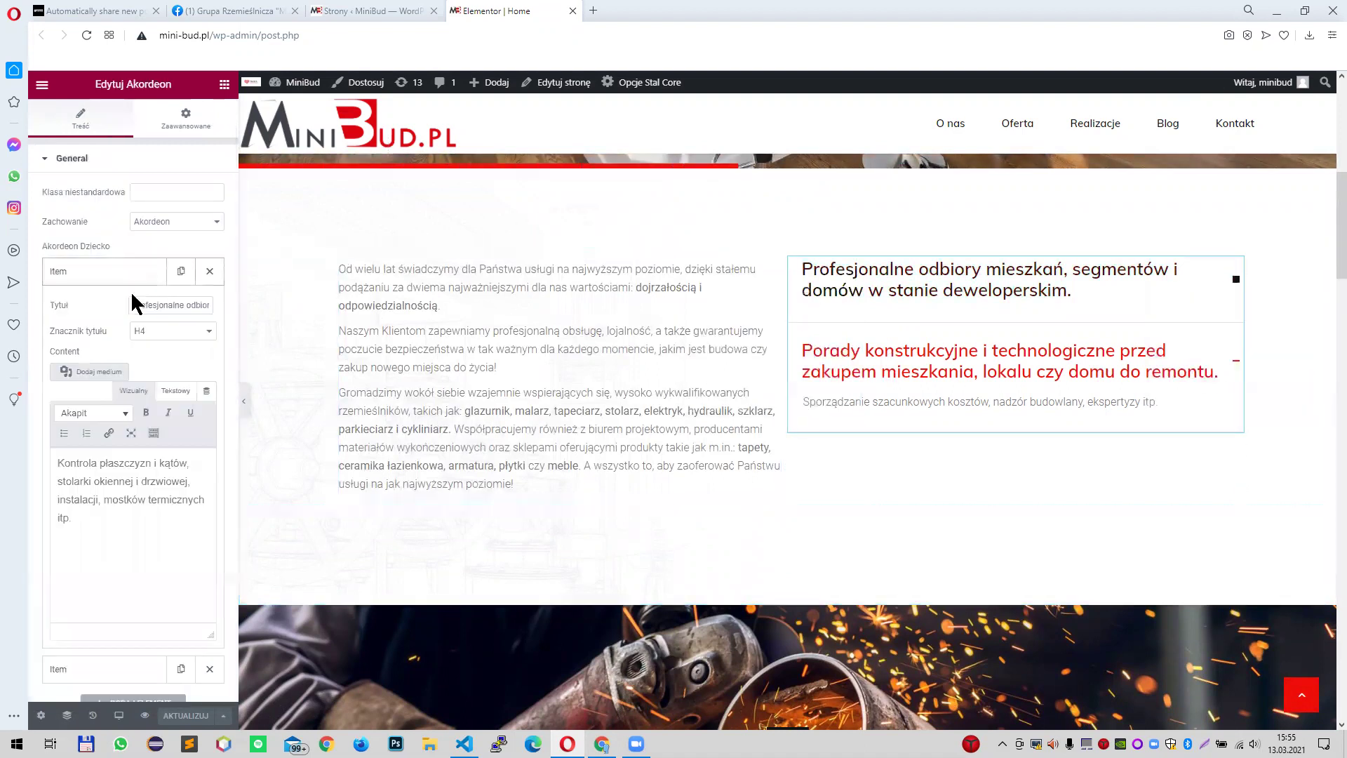
left_click(115, 280)
left_click(106, 308)
left_click(105, 308)
- Open the settings of the video button over the welding image and select its video link
scroll(1330, 337, "down", 4)
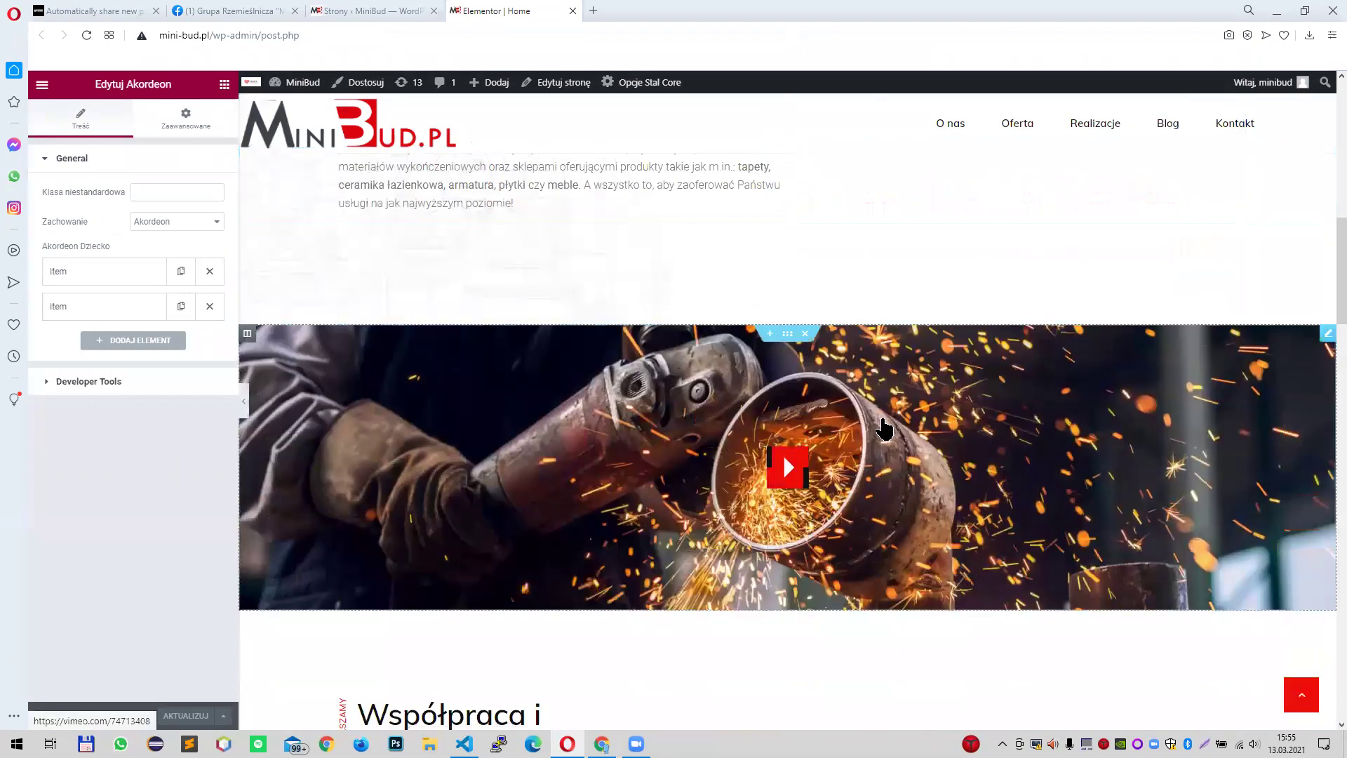
left_click(1328, 335)
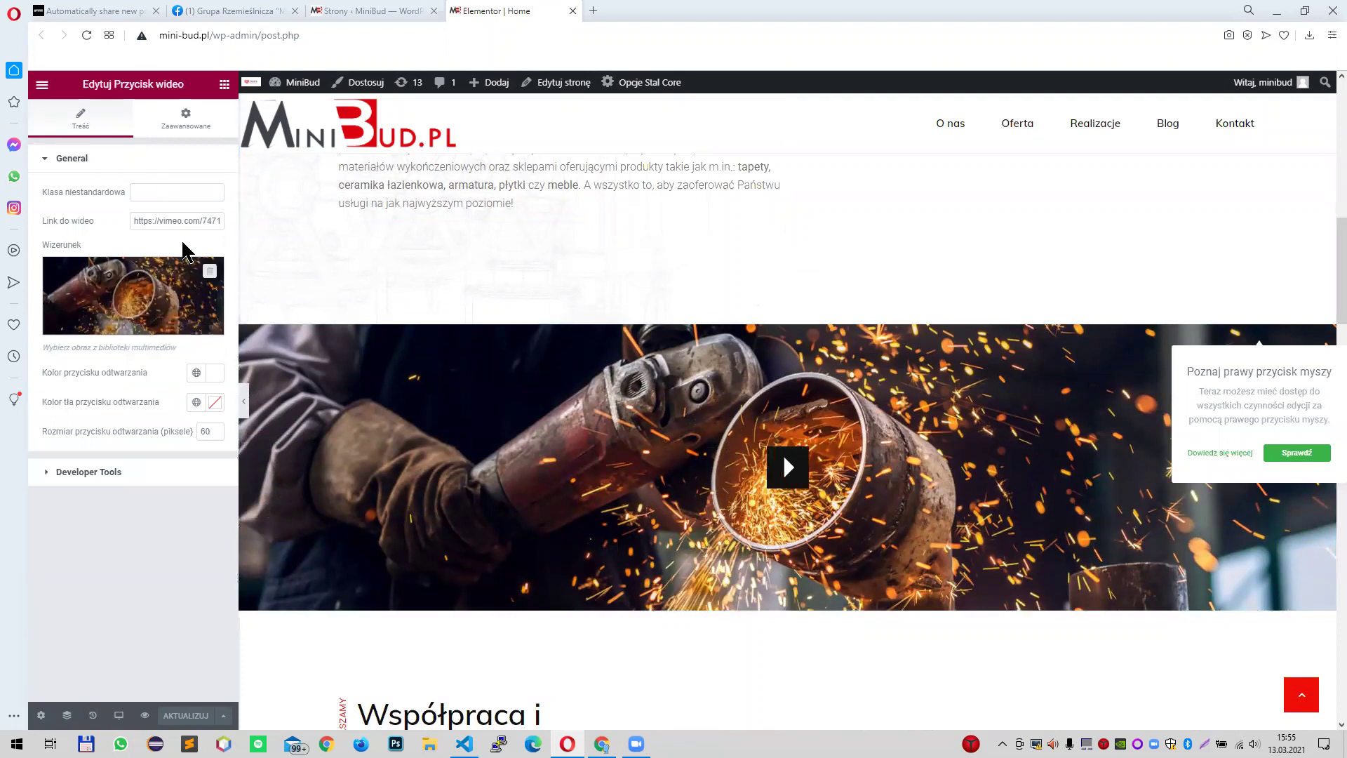
triple_click(171, 221)
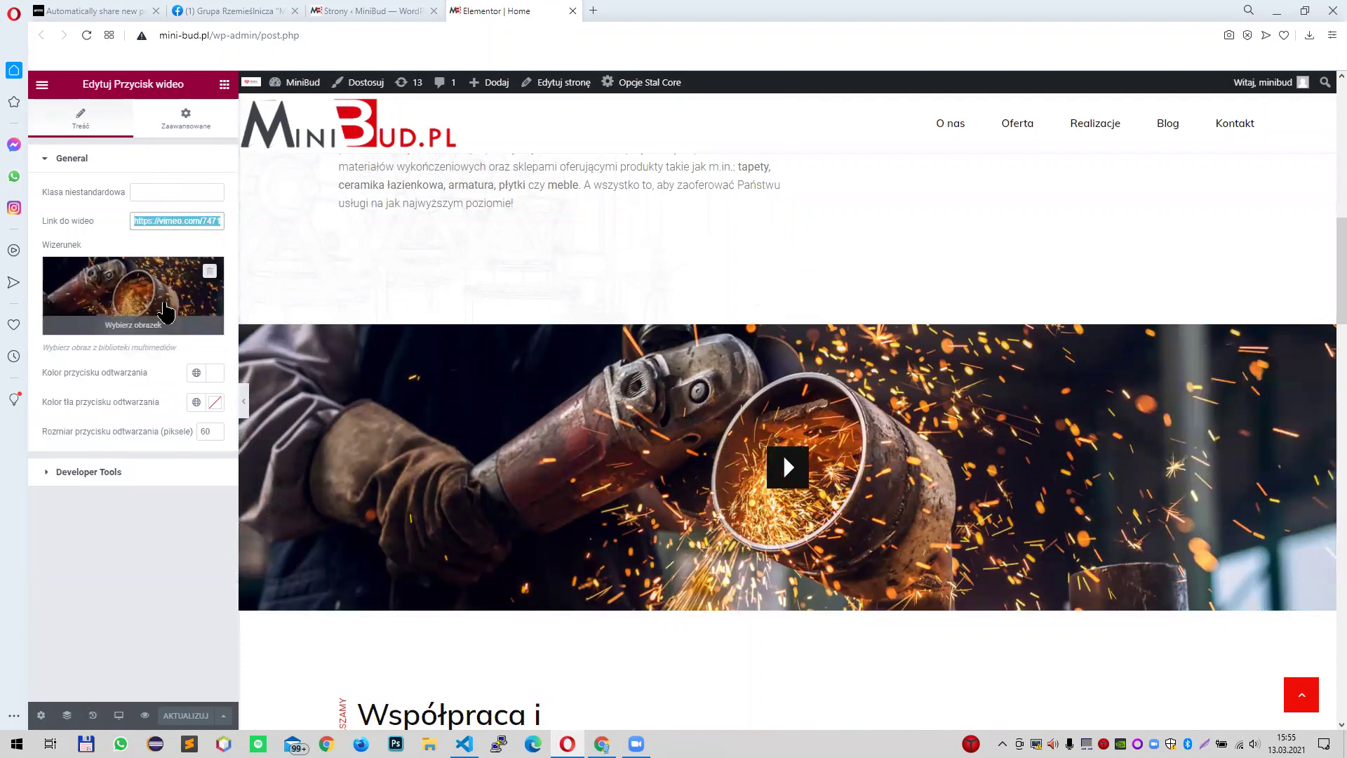
- View the settings of the Współpraca i Partnerzy section title and of the client logo list below it
scroll(526, 361, "down", 5)
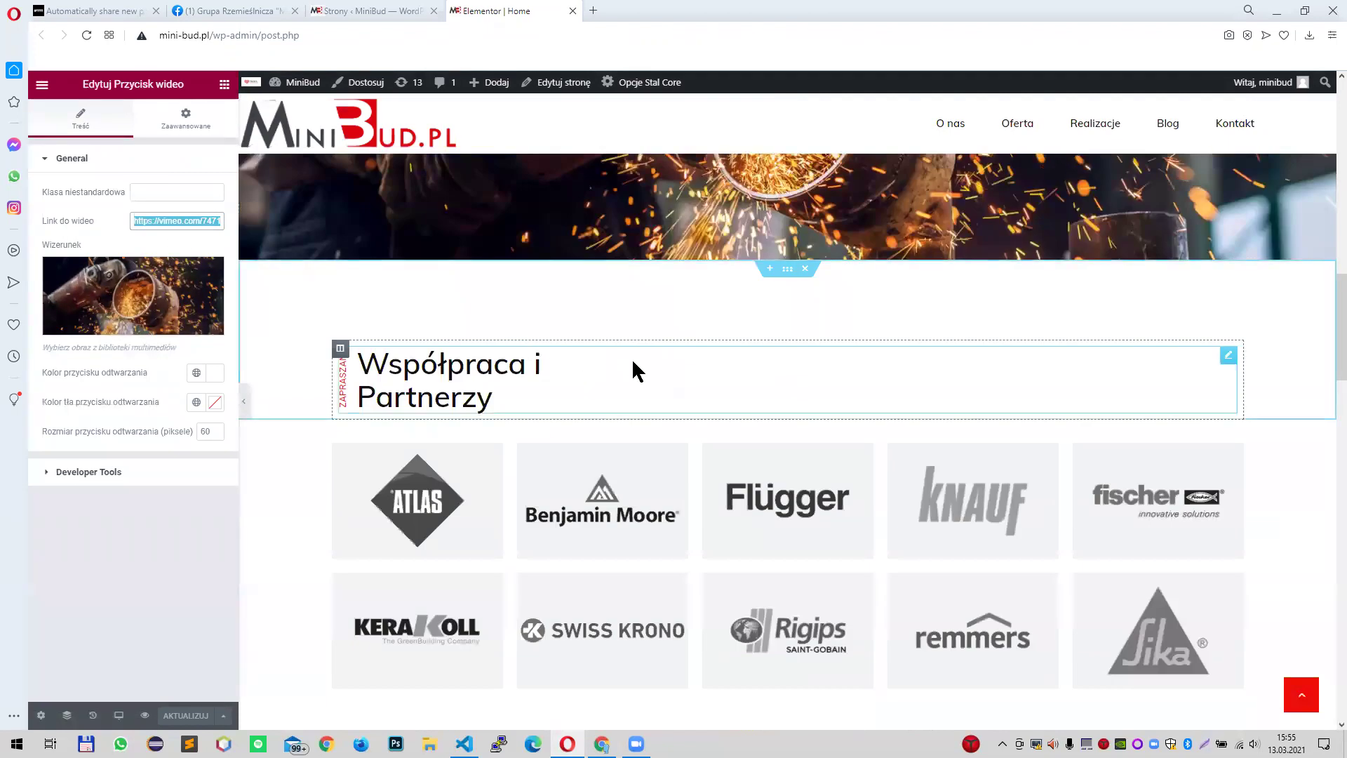
left_click(632, 358)
scroll(729, 354, "down", 2)
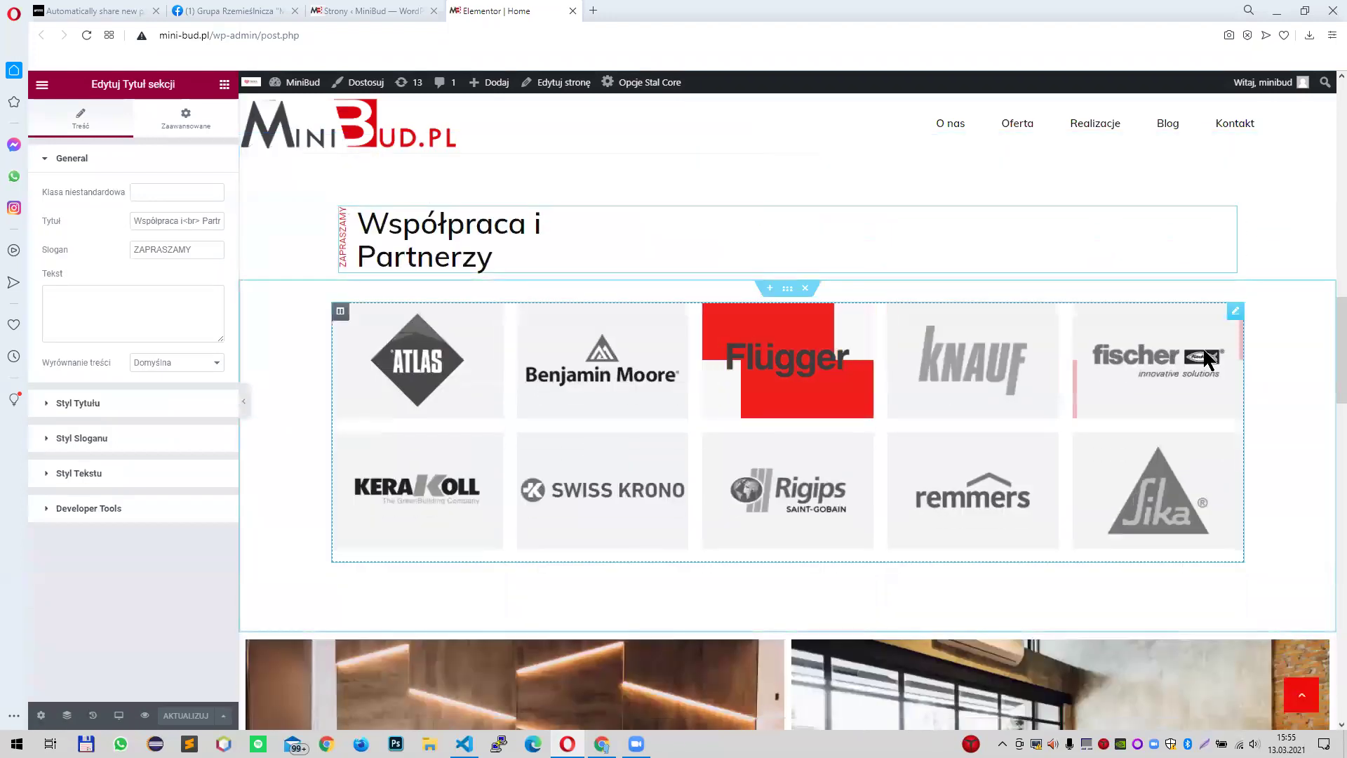
left_click(1236, 313)
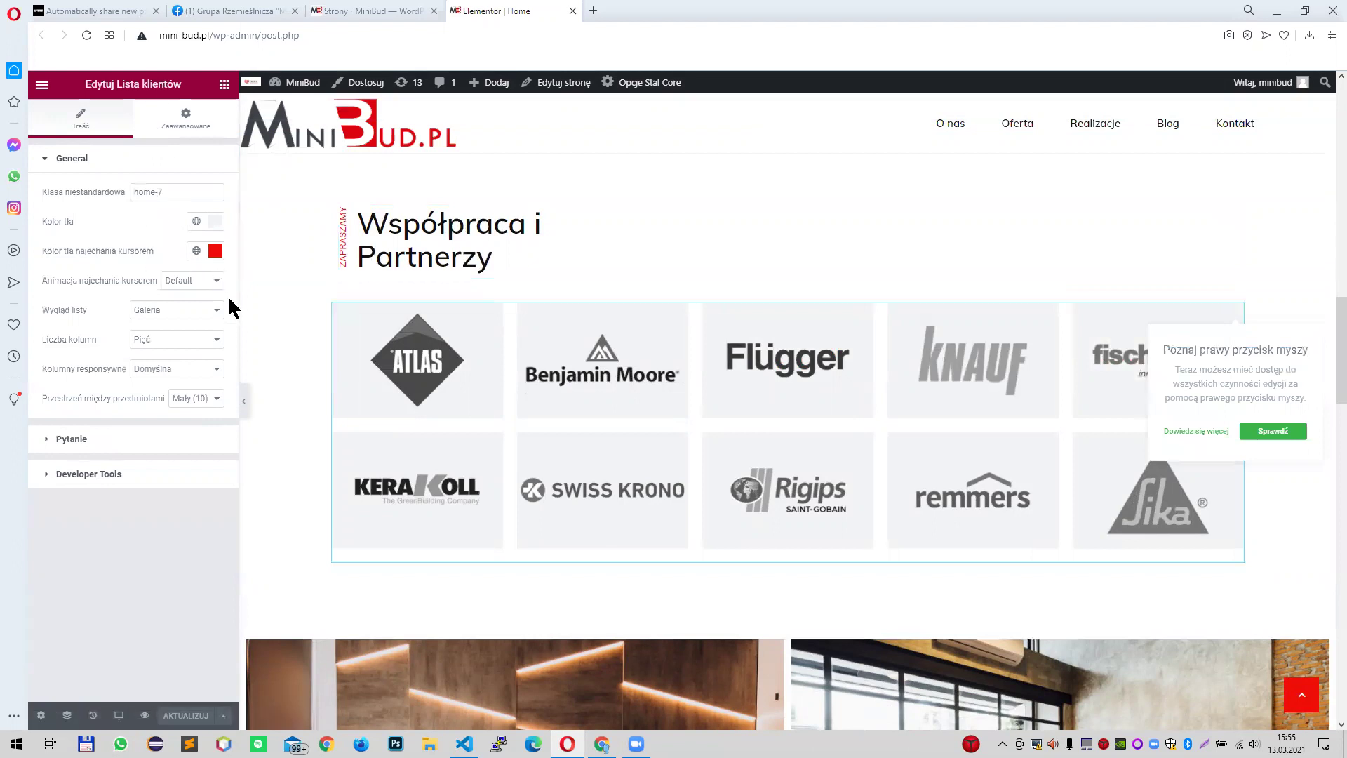
- Add a heading widget to the empty area at the end of the Home page, above the footer
scroll(481, 430, "down", 7)
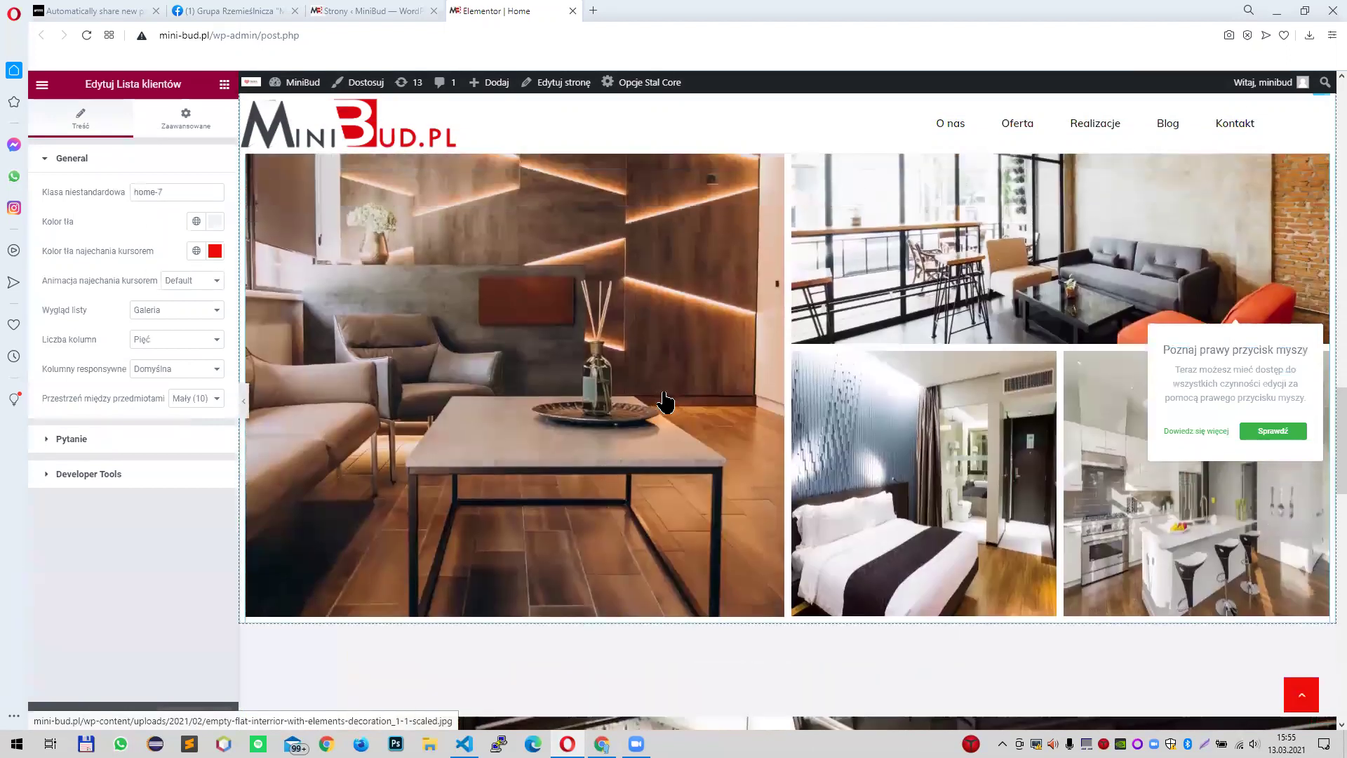
scroll(666, 402, "down", 10)
scroll(851, 464, "up", 3)
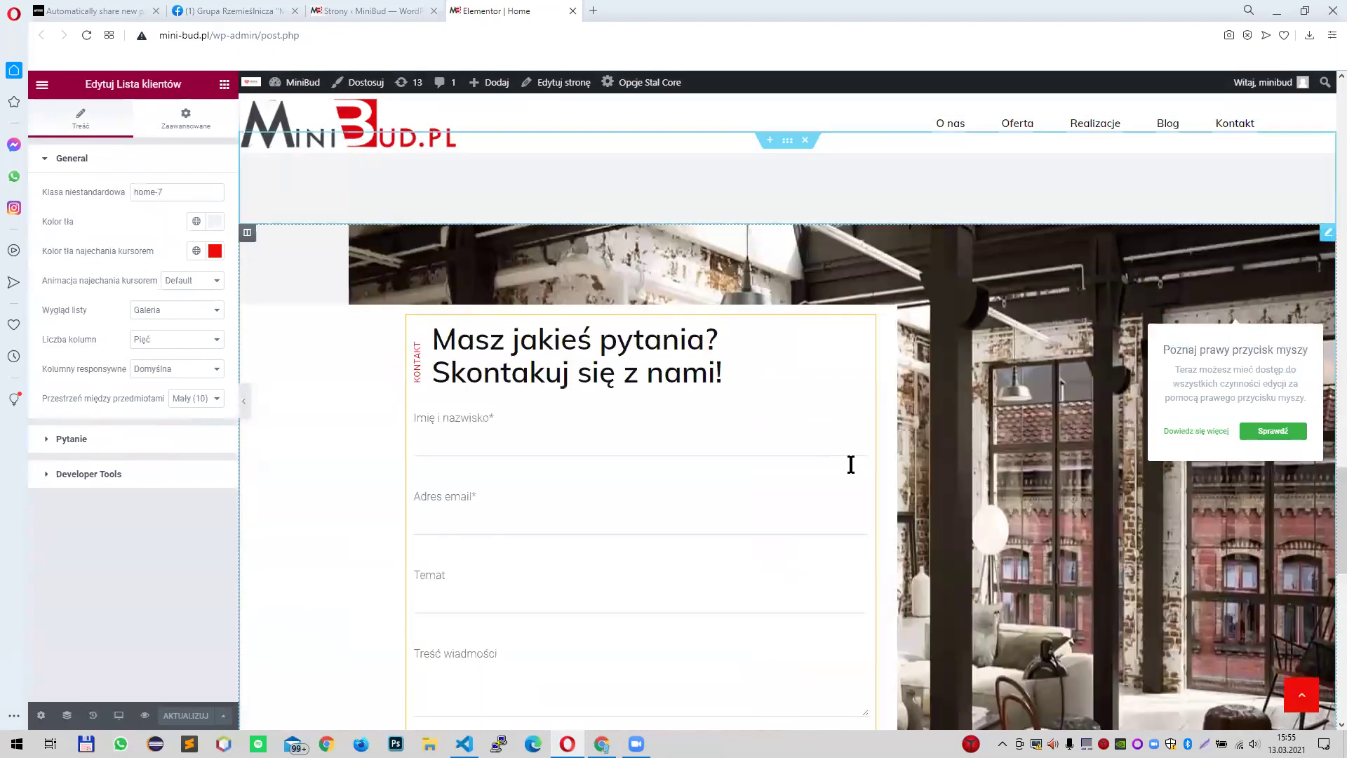
scroll(851, 464, "down", 10)
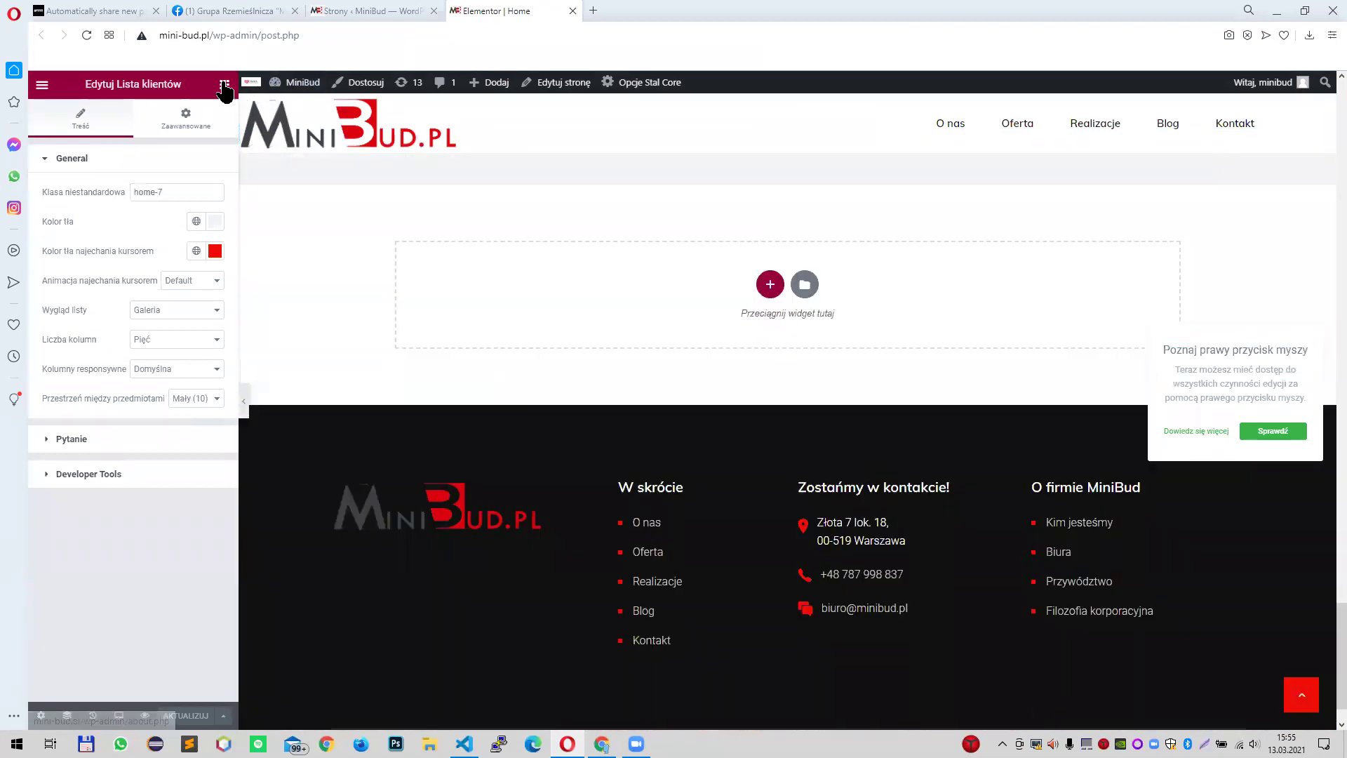
left_click(224, 84)
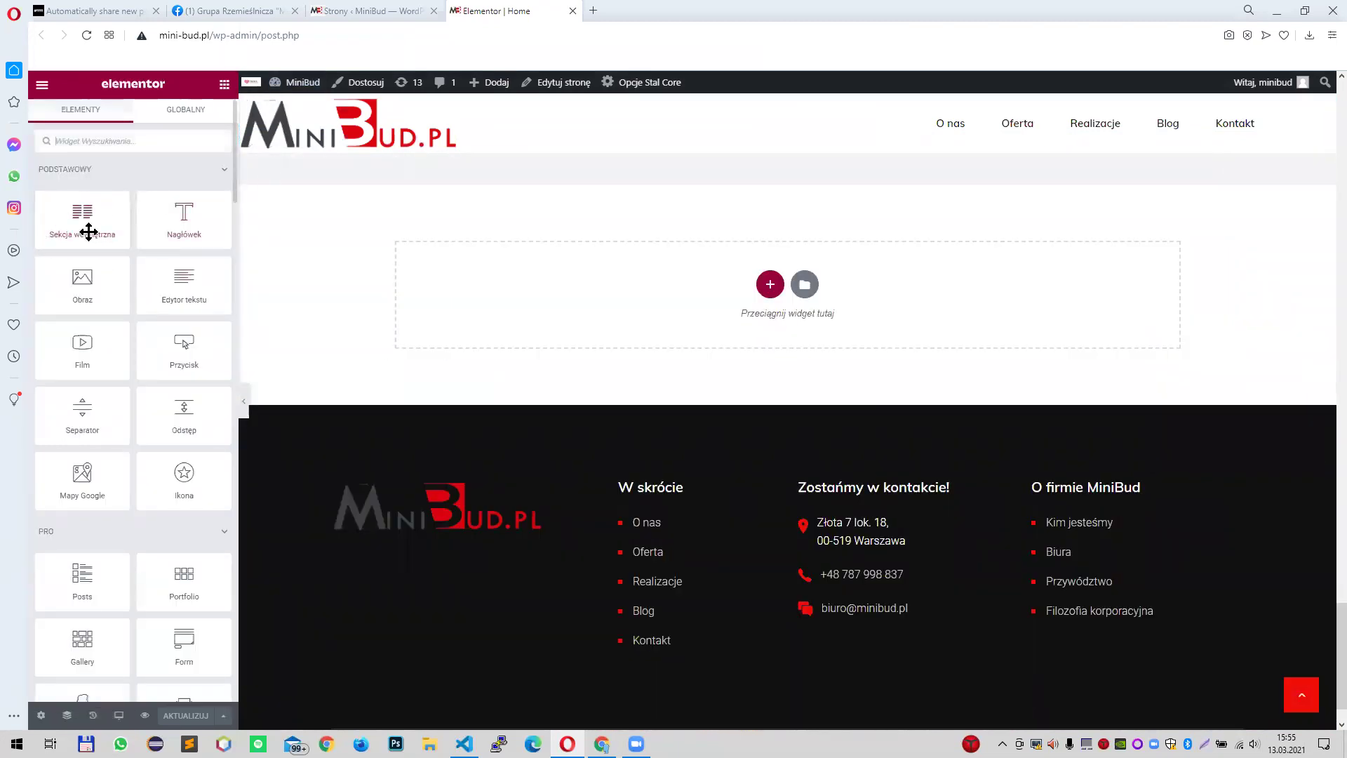
left_click_drag(176, 224, 779, 280)
- Insert a single-column section below the new heading, add a second column to it and view that column's advanced settings
left_click(771, 327)
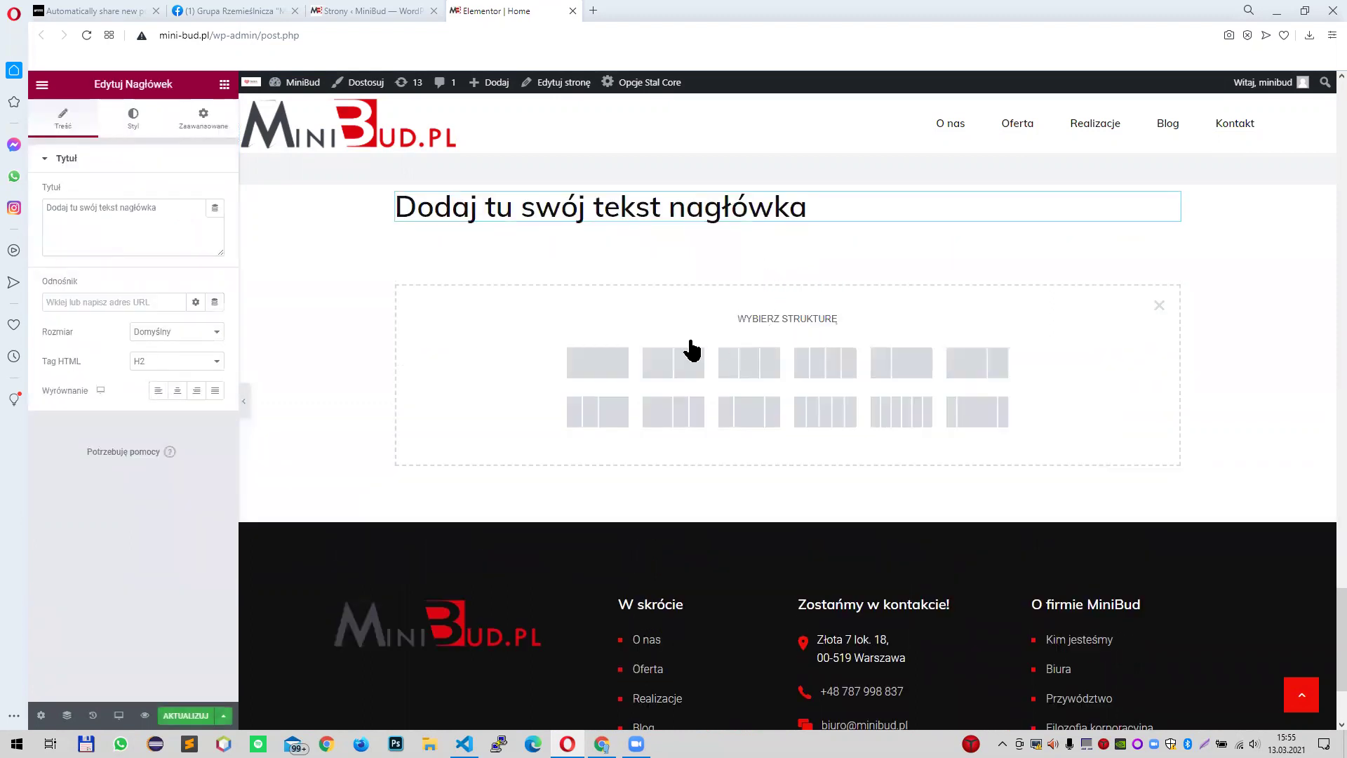
left_click(613, 360)
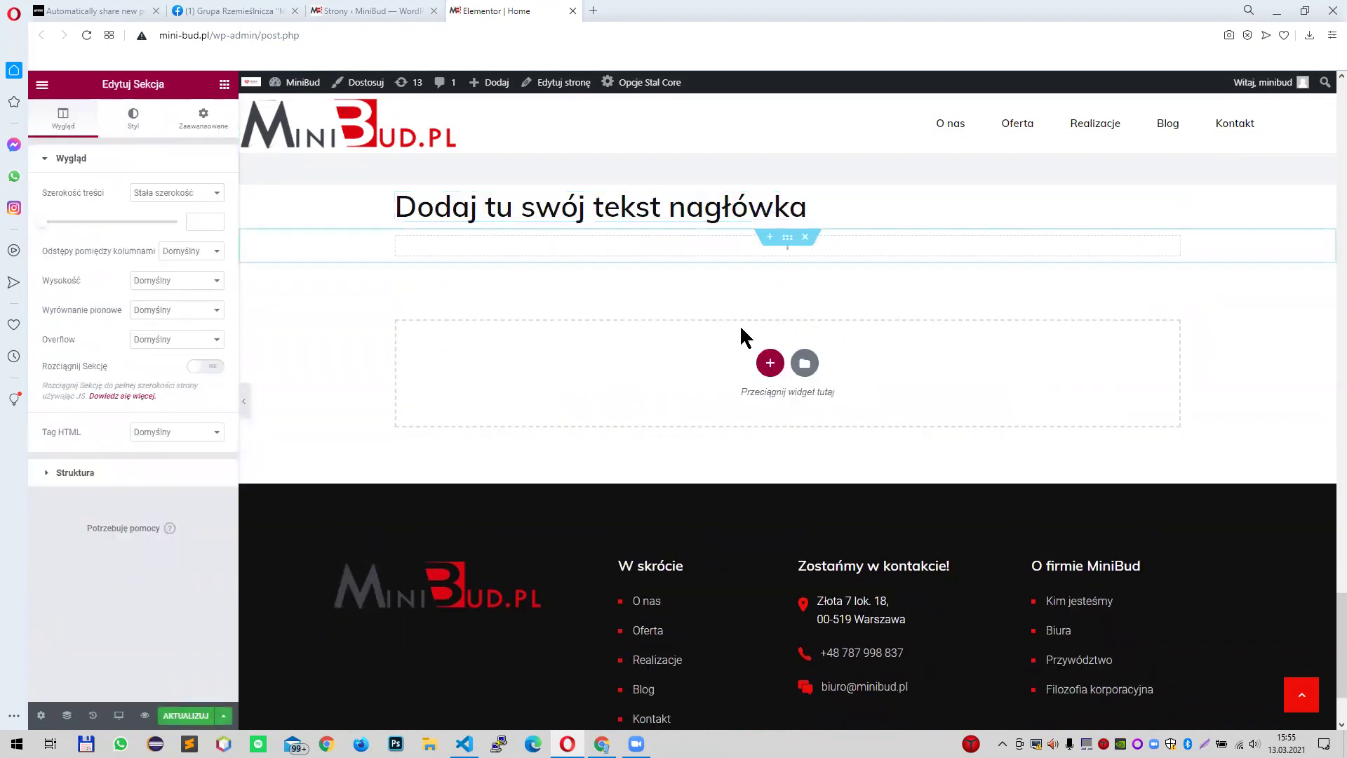
right_click(402, 238)
left_click(443, 293)
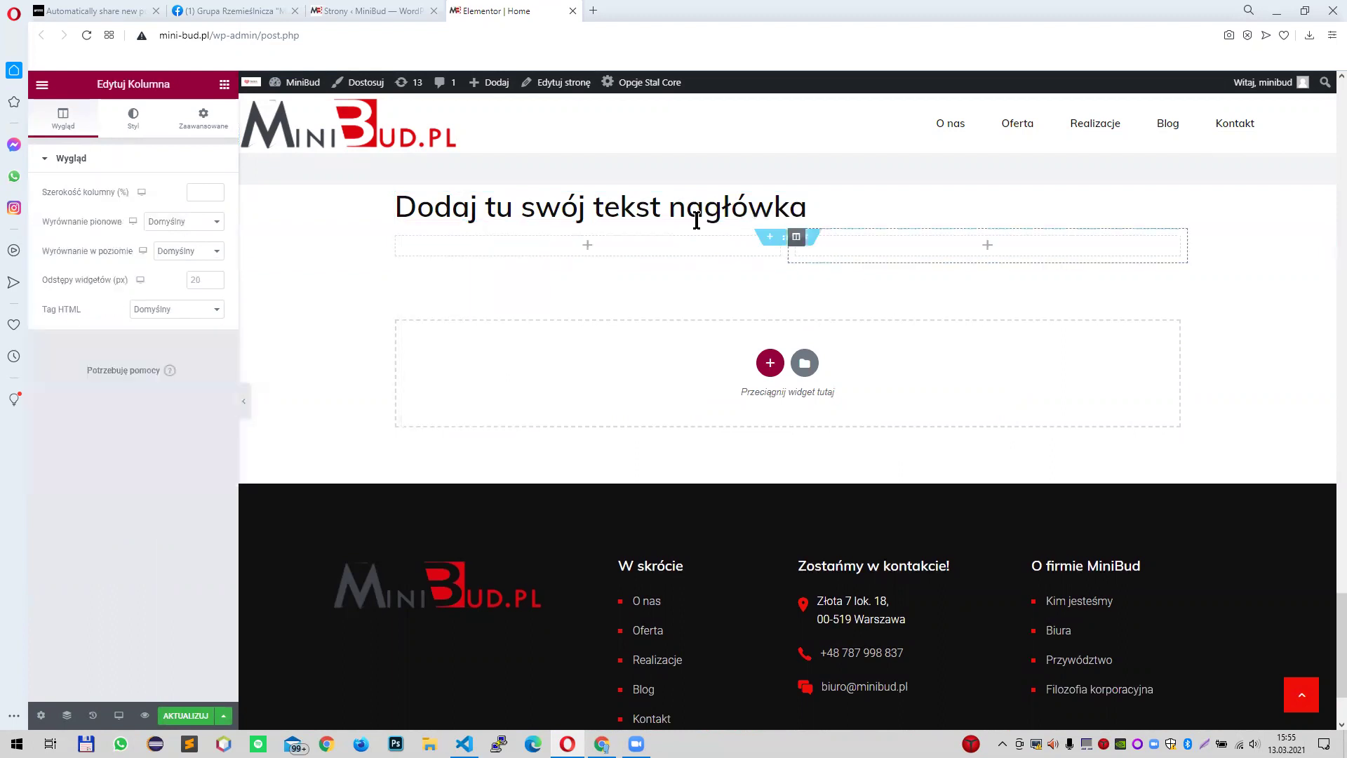
left_click(204, 117)
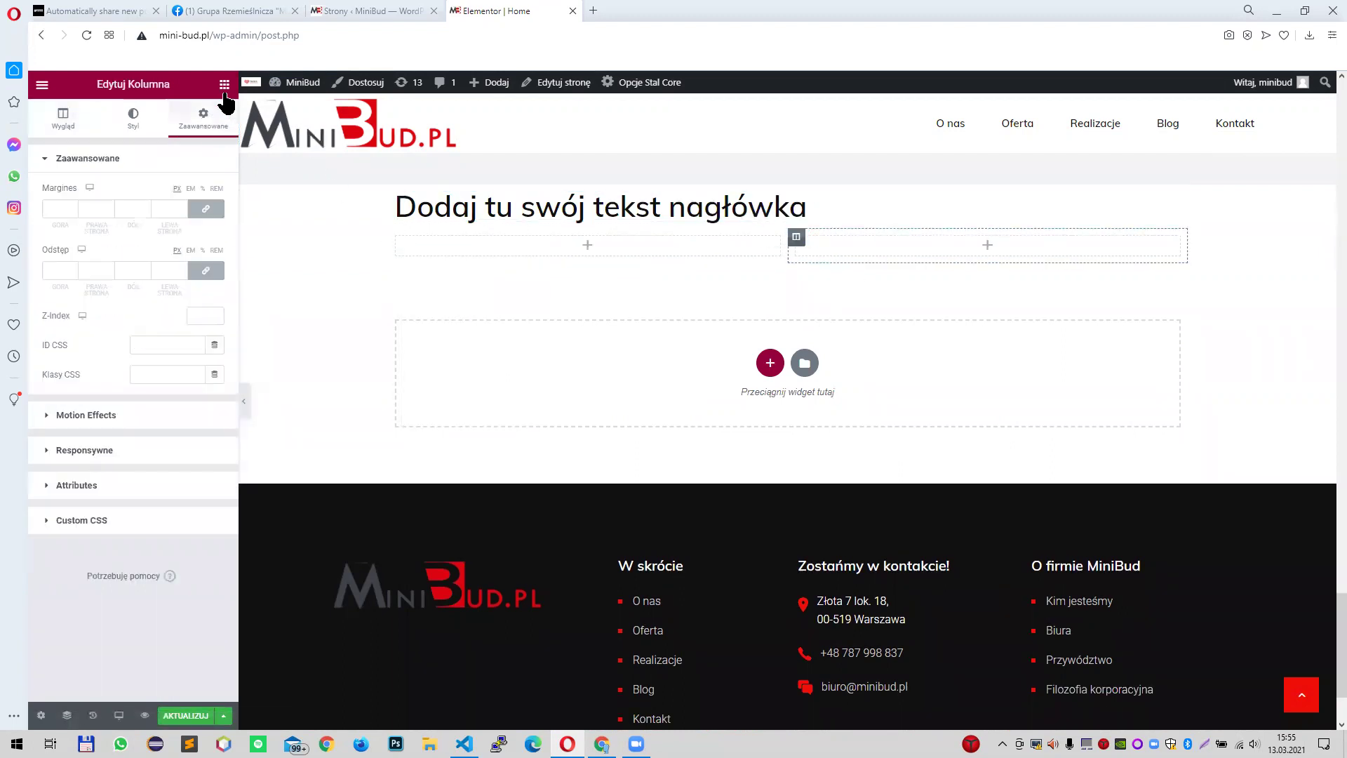
- Delete the new heading's section and the two-column section below it
left_click(805, 191)
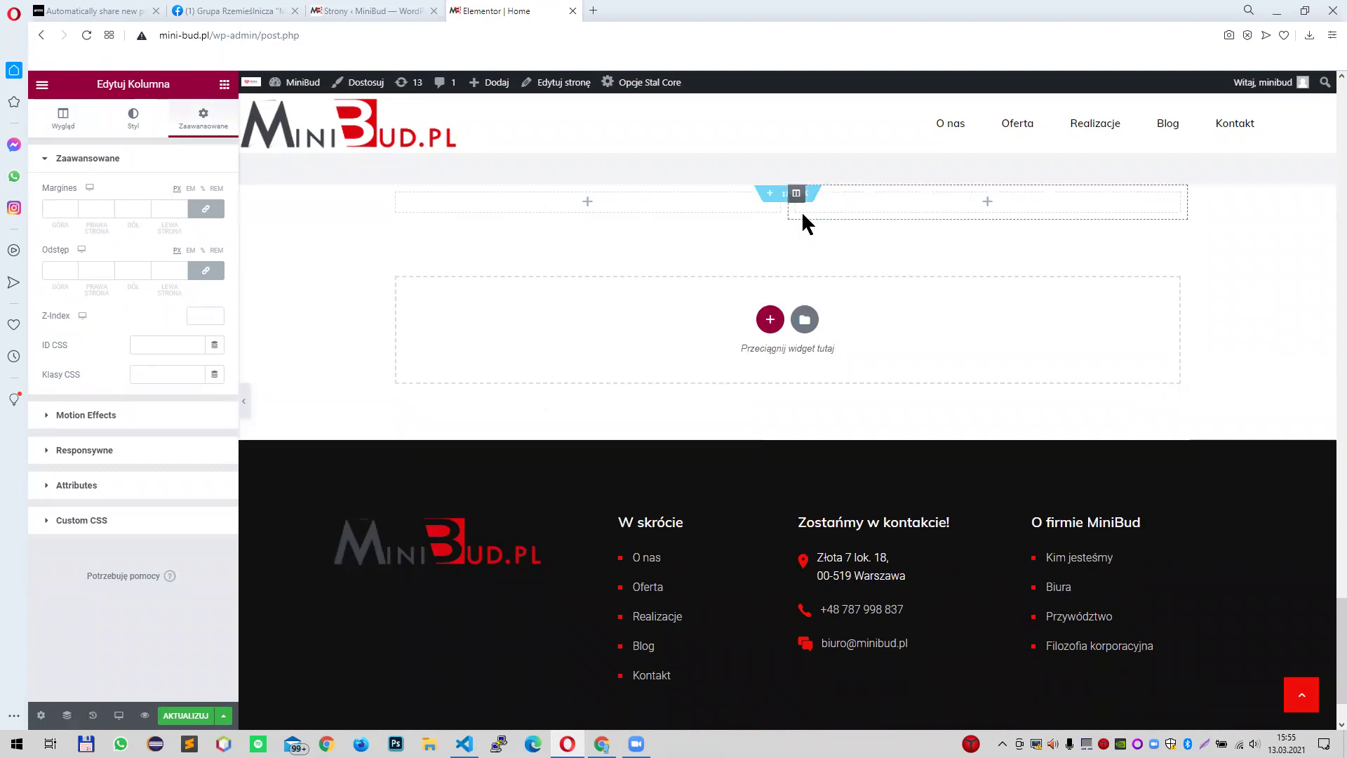
left_click(806, 201)
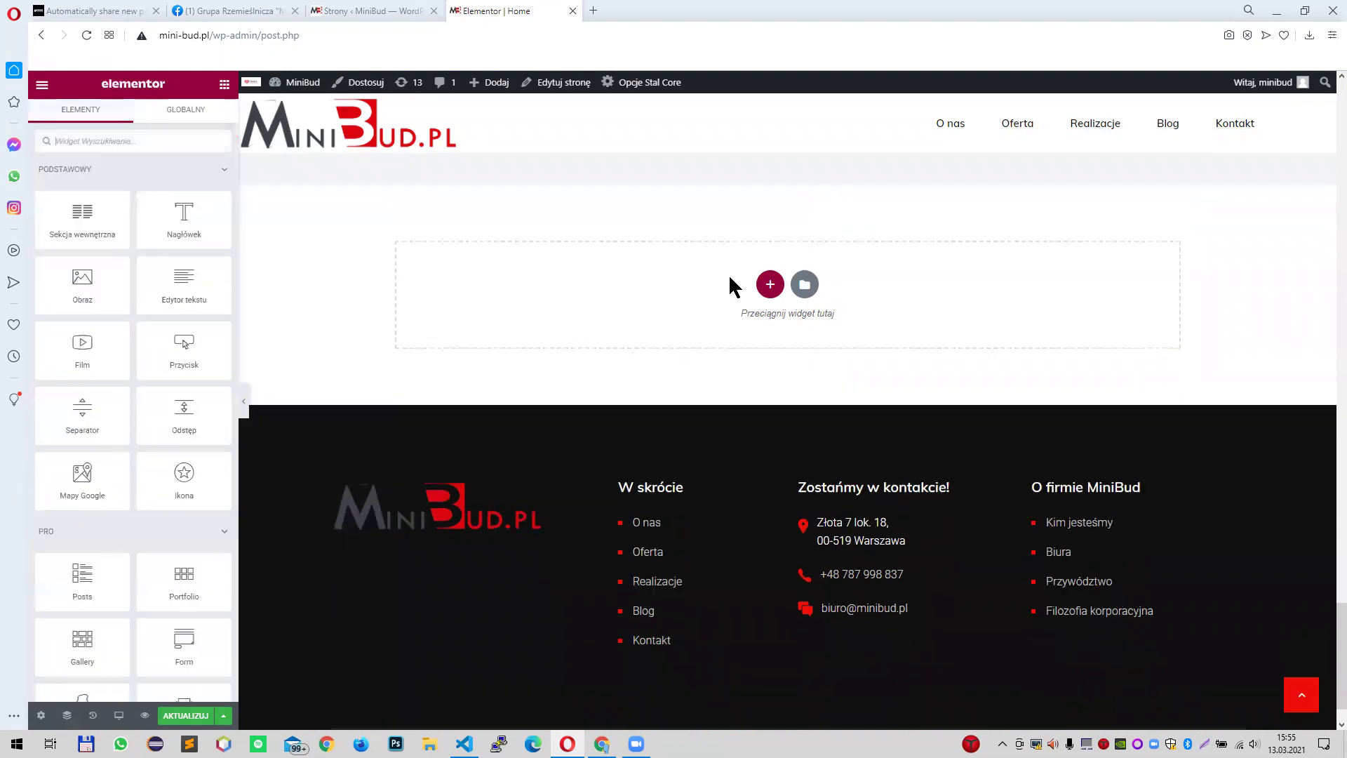
scroll(723, 295, "up", 3)
scroll(710, 349, "up", 5)
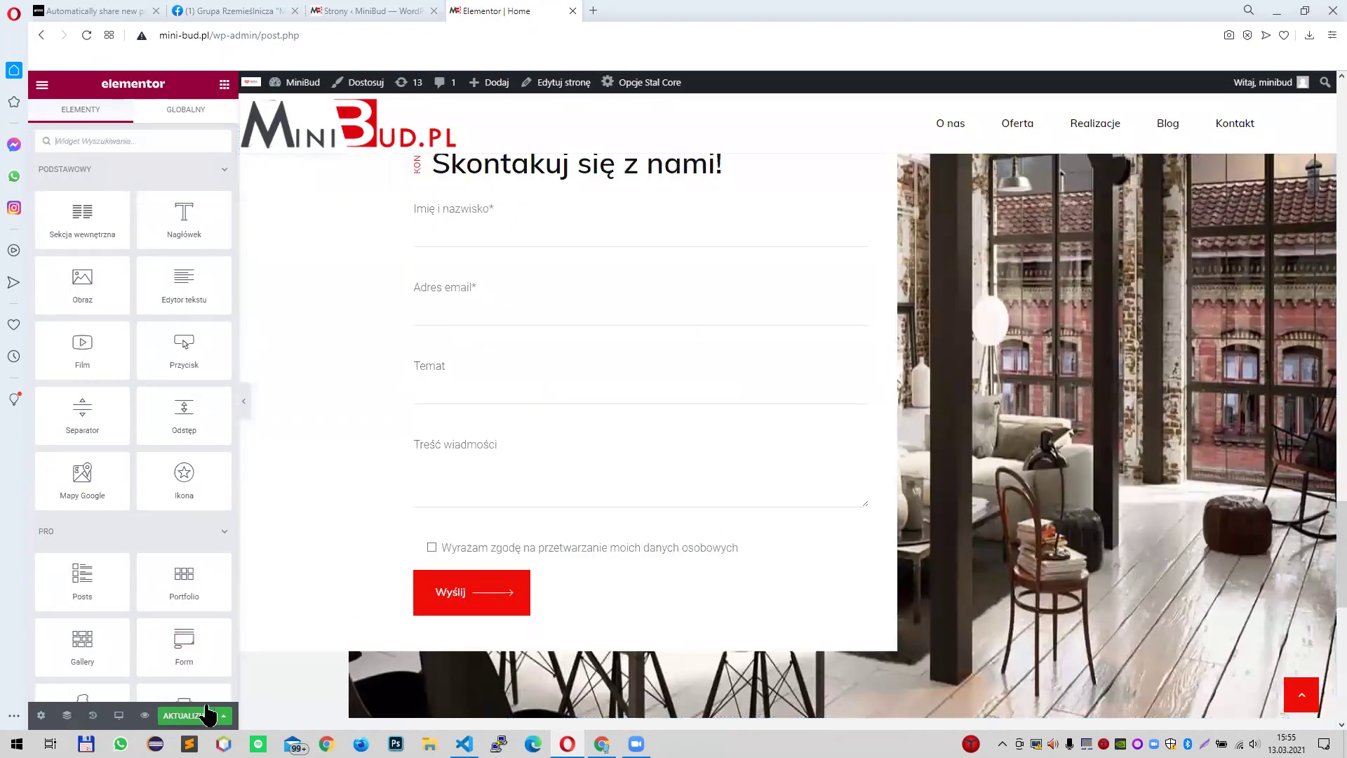
scroll(562, 253, "up", 2)
- Close the Home page's Elementor tab without saving and return to the Strony list
left_click(414, 10)
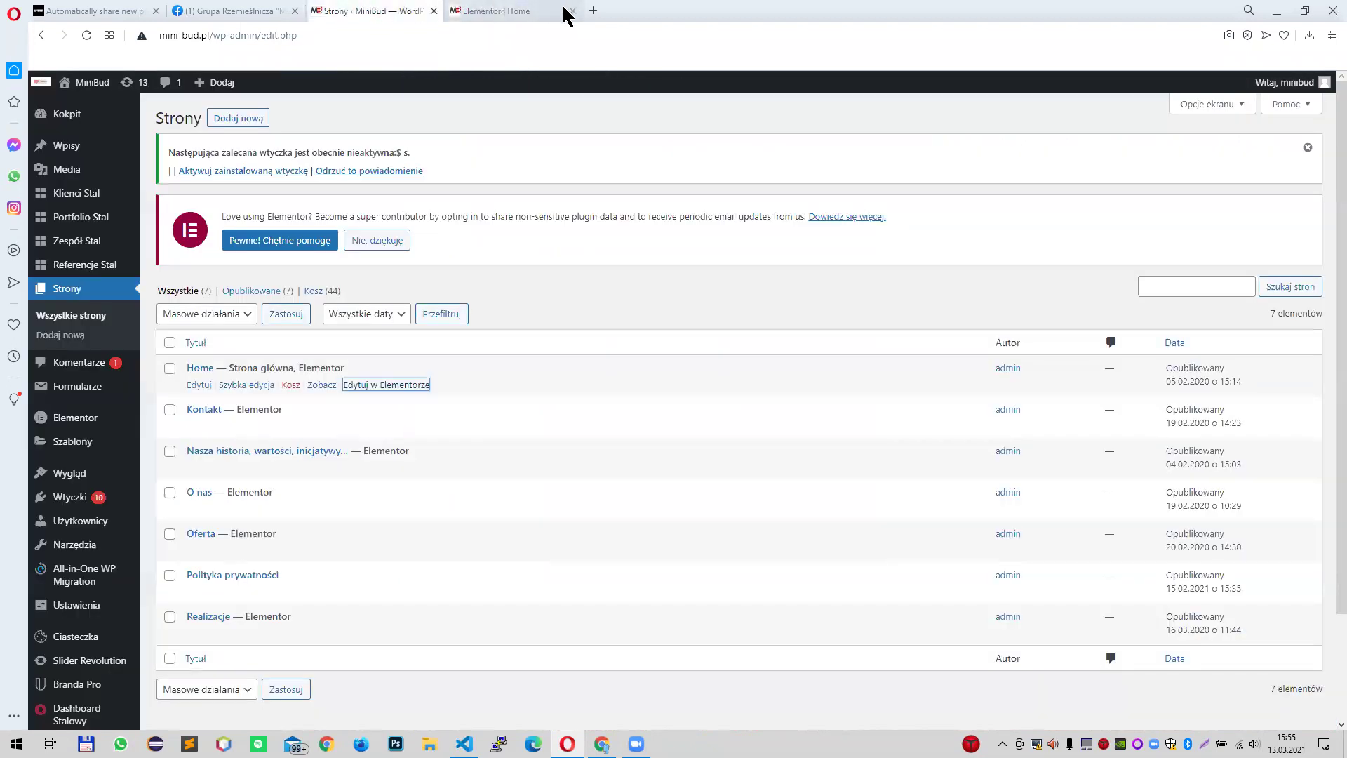
left_click(573, 11)
left_click(756, 108)
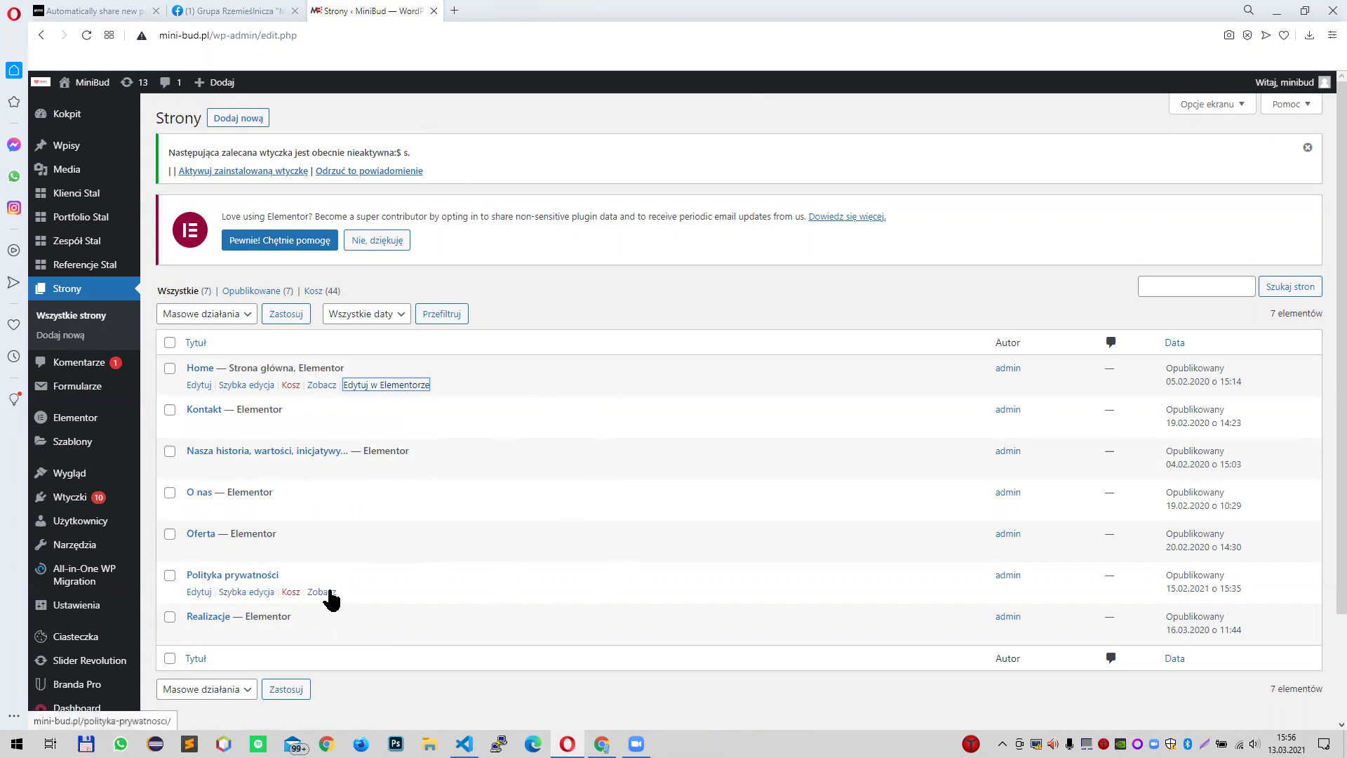
- Open the Polityka prywatności page for editing in a new tab and select the paragraph about the personal data administrator
middle_click(199, 593)
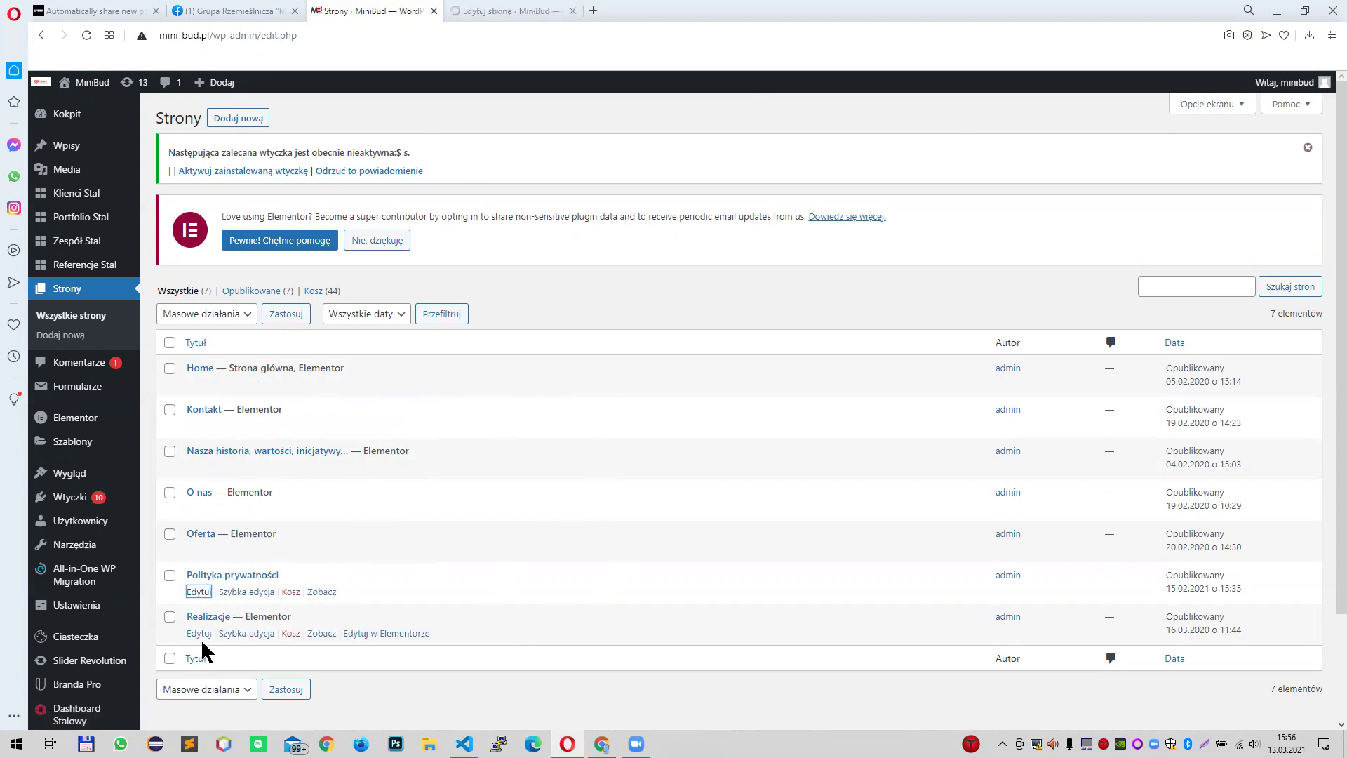
left_click(532, 10)
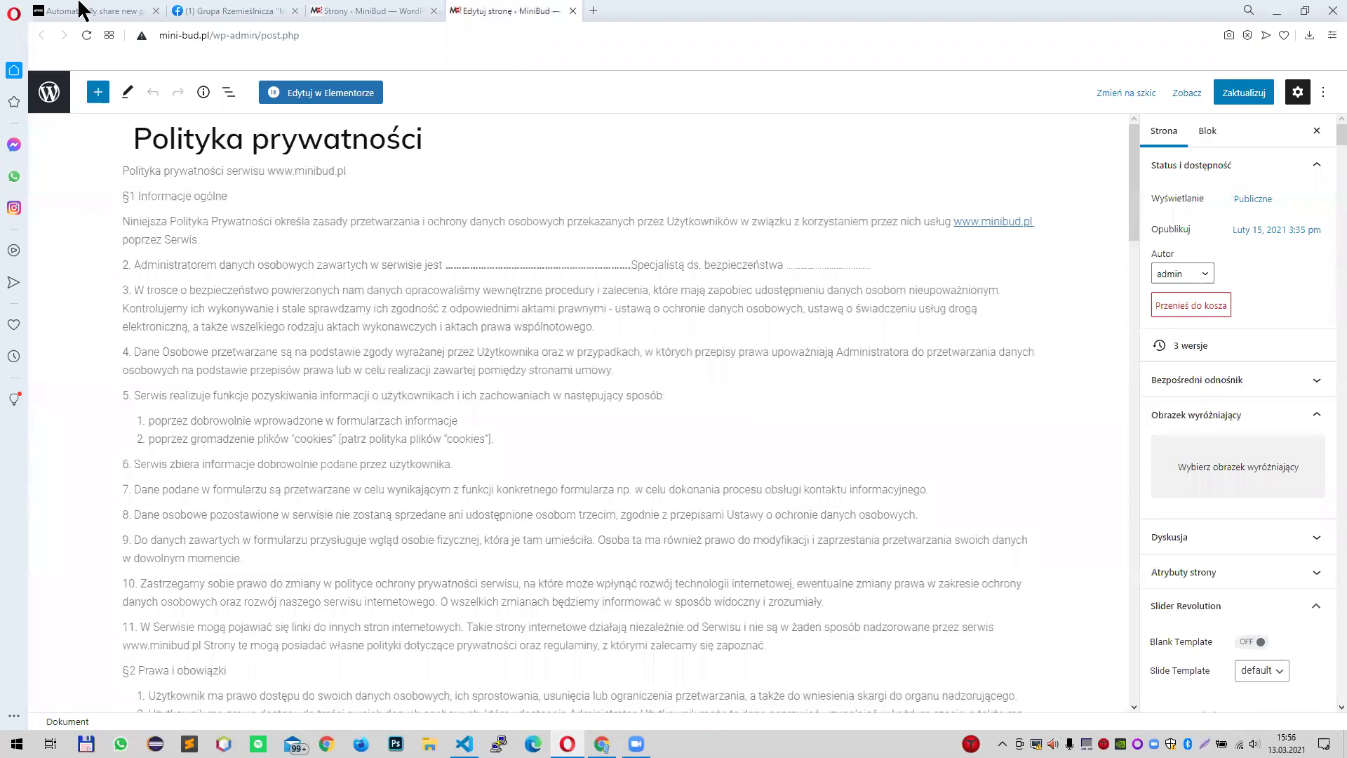
left_click(388, 244)
left_click(497, 281)
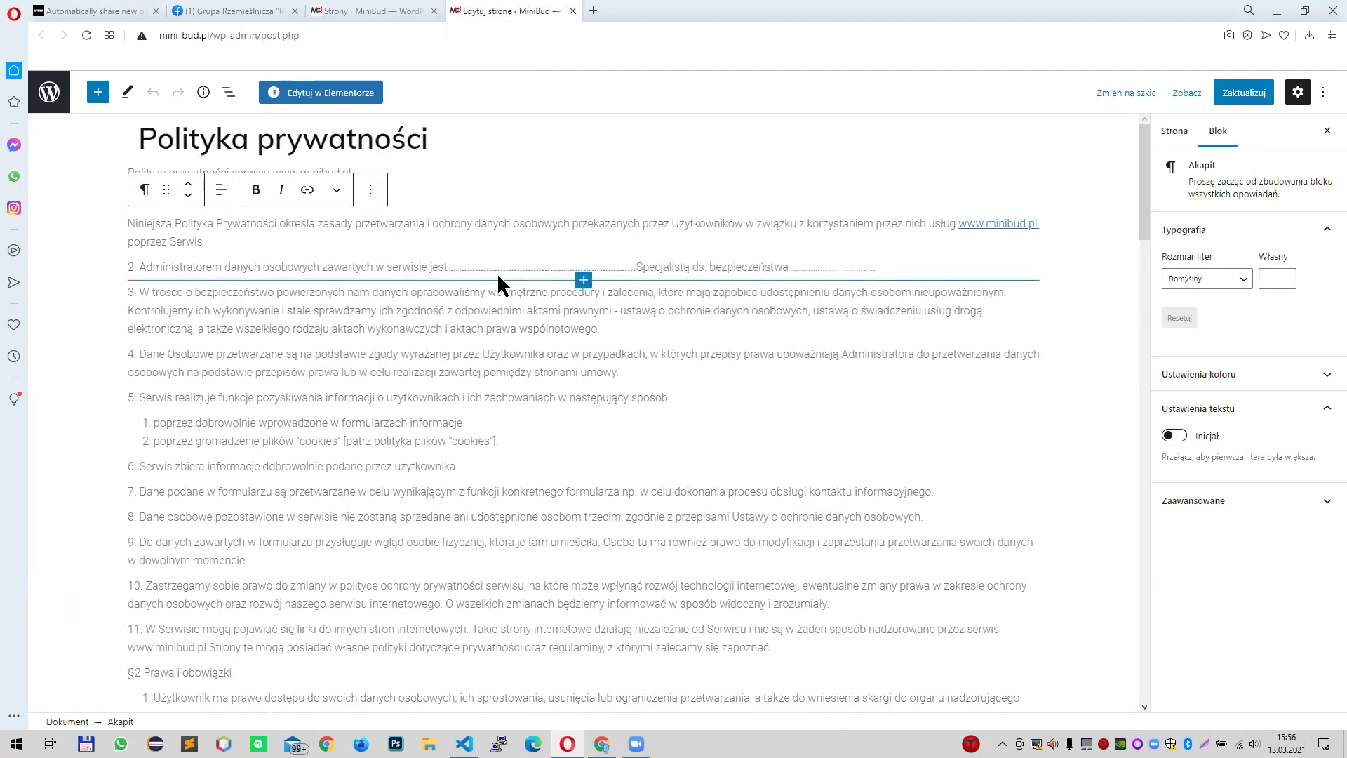
scroll(641, 201, "down", 1)
scroll(830, 256, "up", 1)
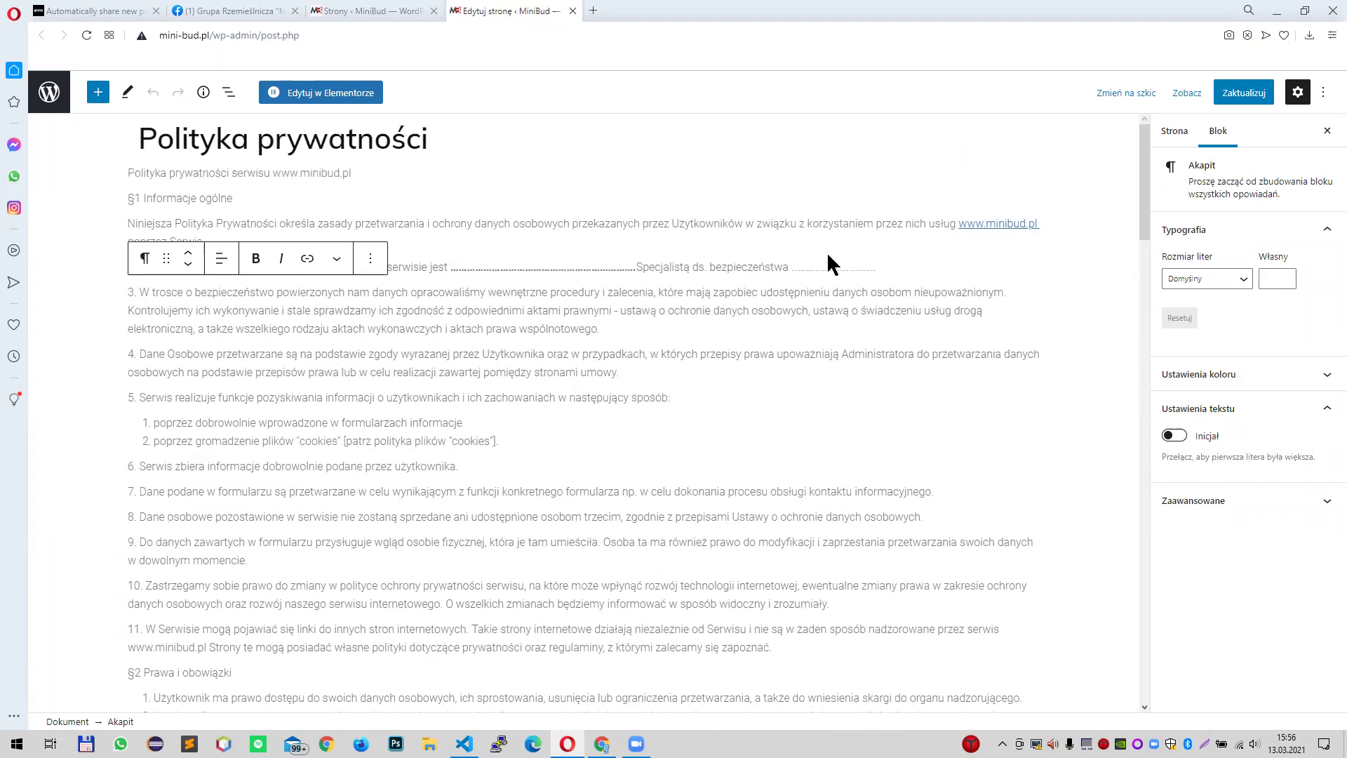
- Look through the privacy policy text to its end, and close its editor tab to return to the Strony list
scroll(776, 241, "down", 8)
scroll(775, 325, "down", 1)
scroll(775, 325, "up", 8)
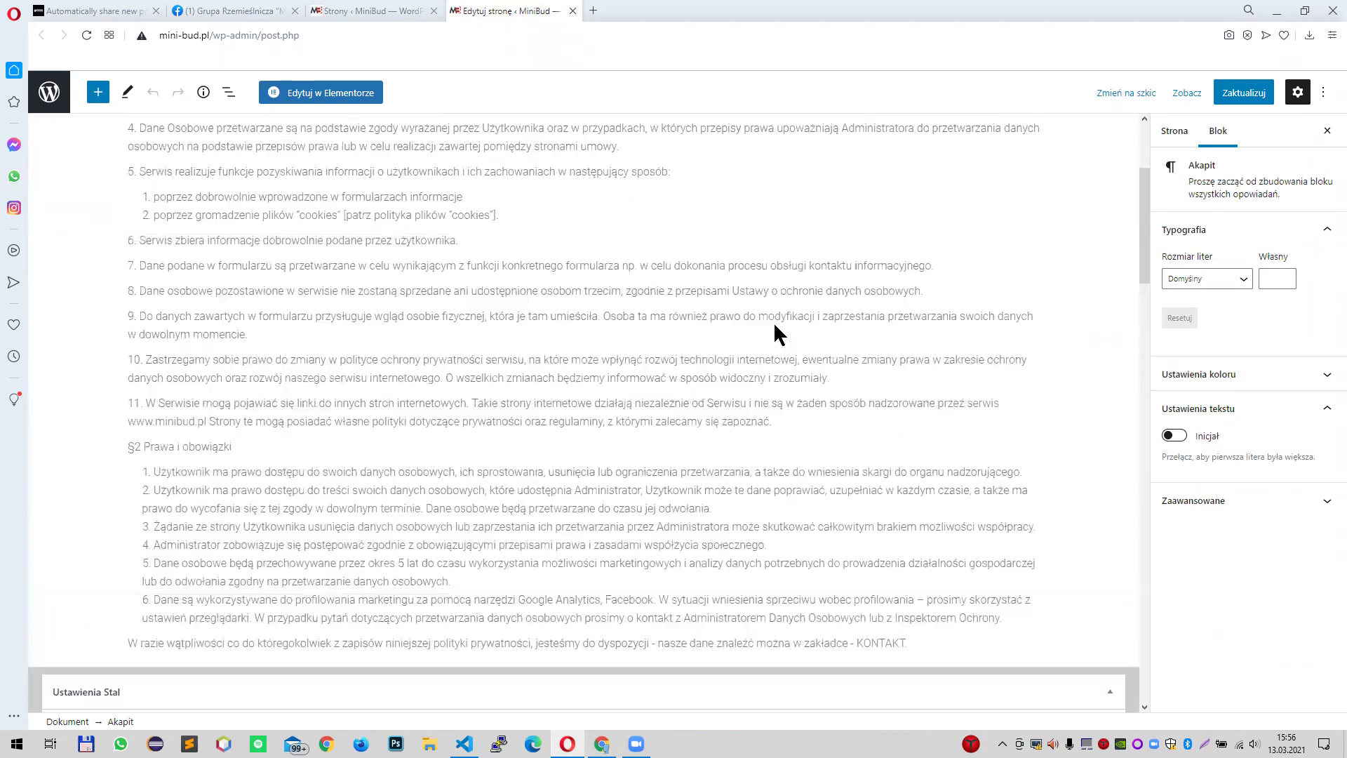
scroll(1133, 130, "up", 2)
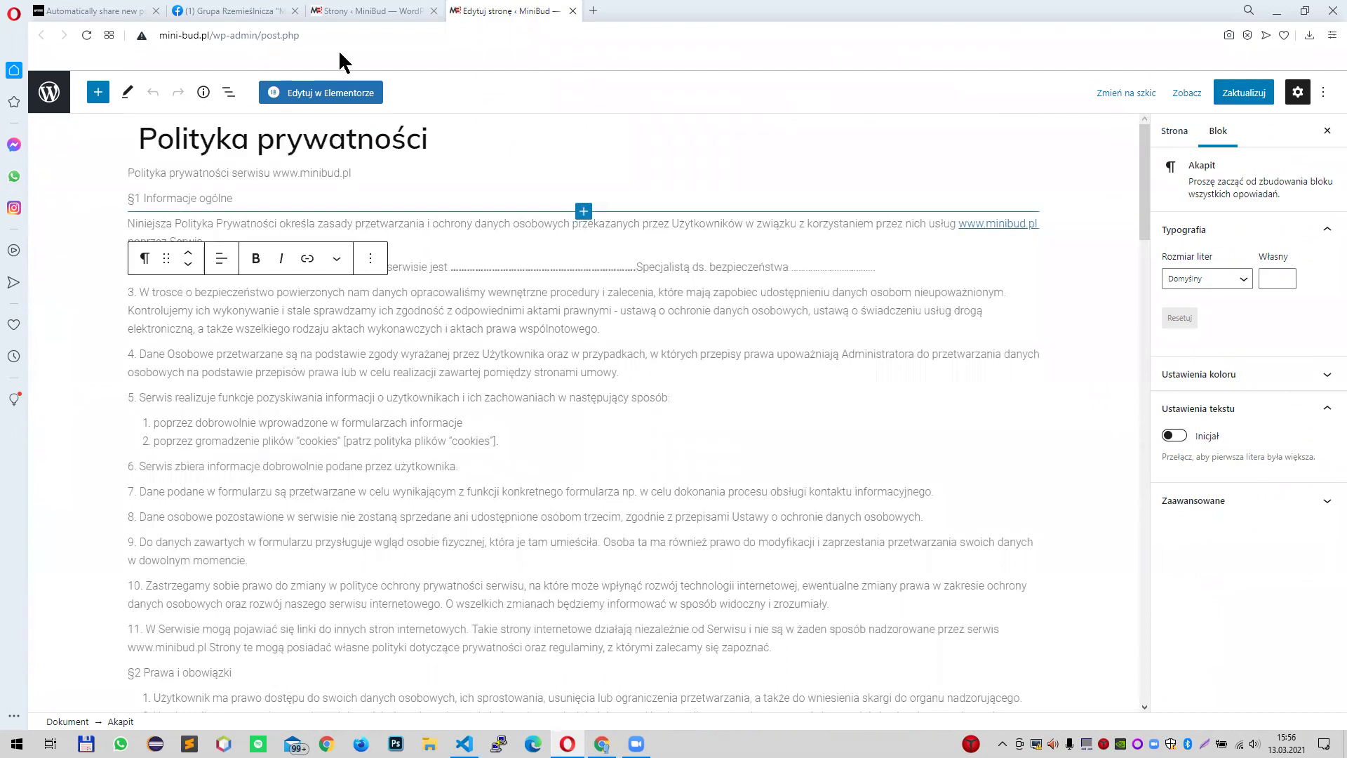
left_click(390, 10)
left_click(574, 11)
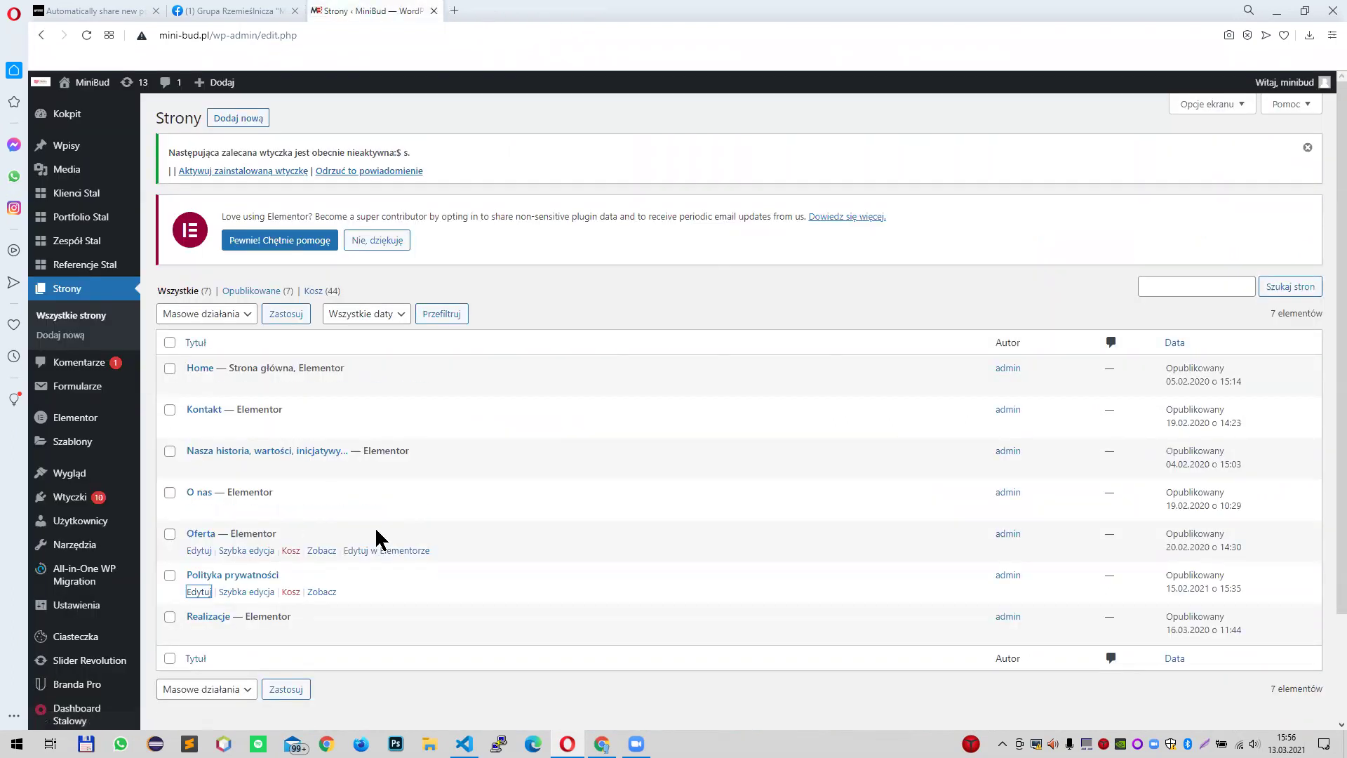
- Open the Oferta and O nas pages in Elementor in separate tabs and switch to Oferta
middle_click(414, 551)
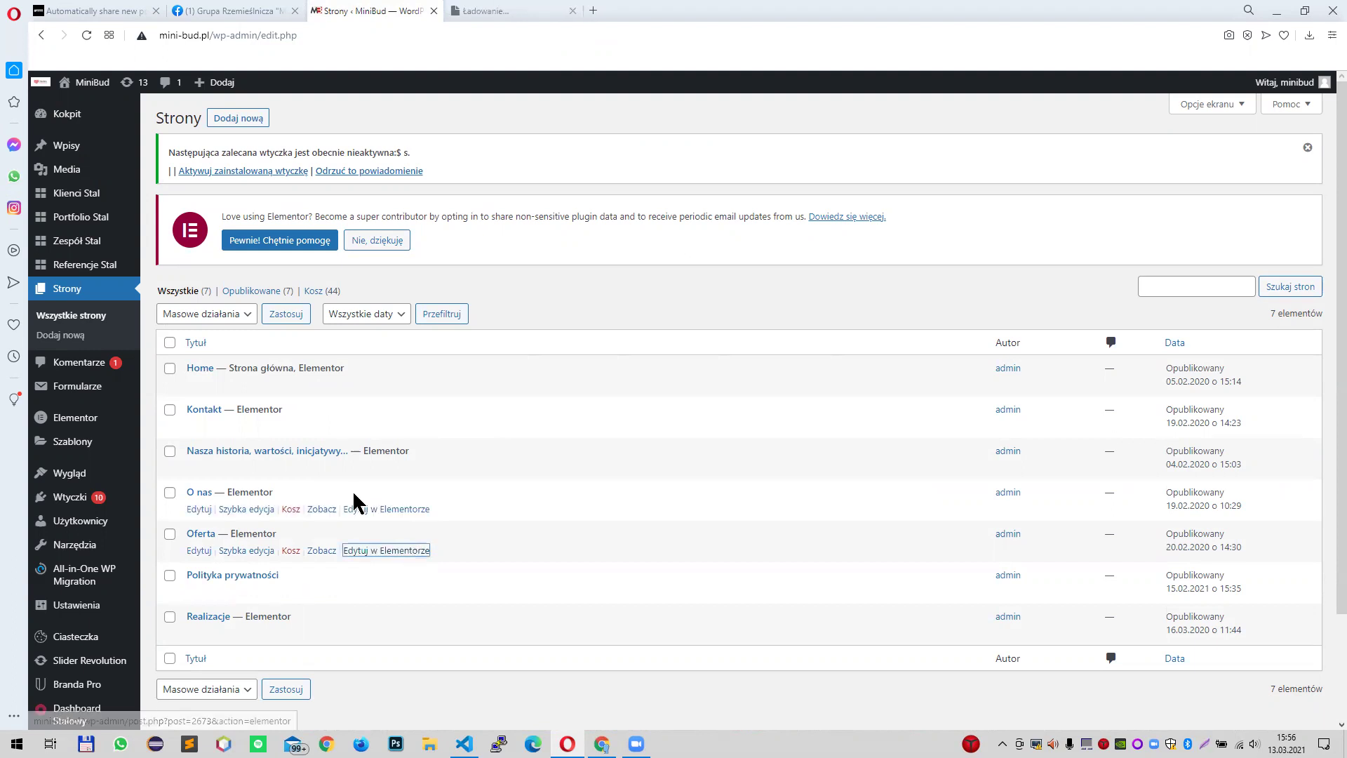
middle_click(390, 509)
left_click(527, 11)
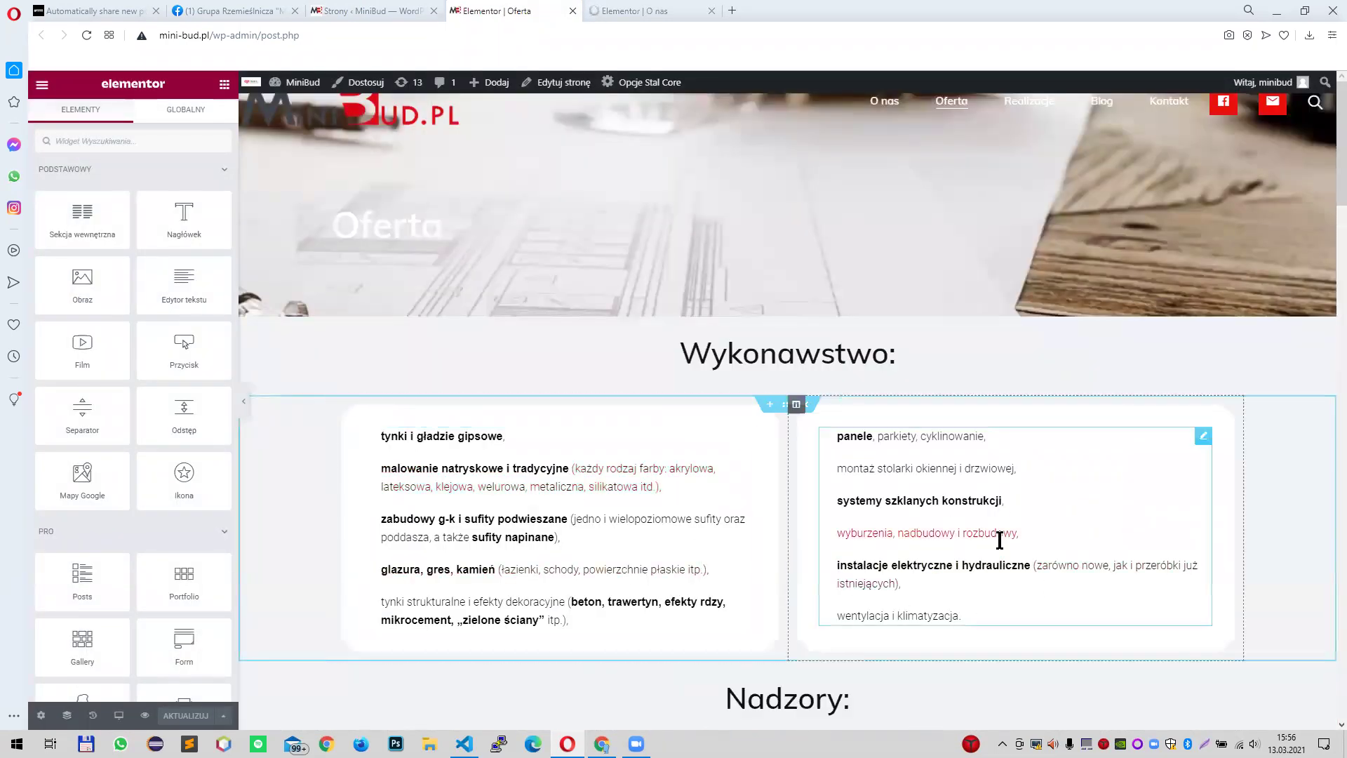
- Look over the Wykonawstwo and Nadzory sections of Oferta and open the settings of the greyed-out button section
scroll(1018, 477, "down", 3)
scroll(702, 456, "up", 3)
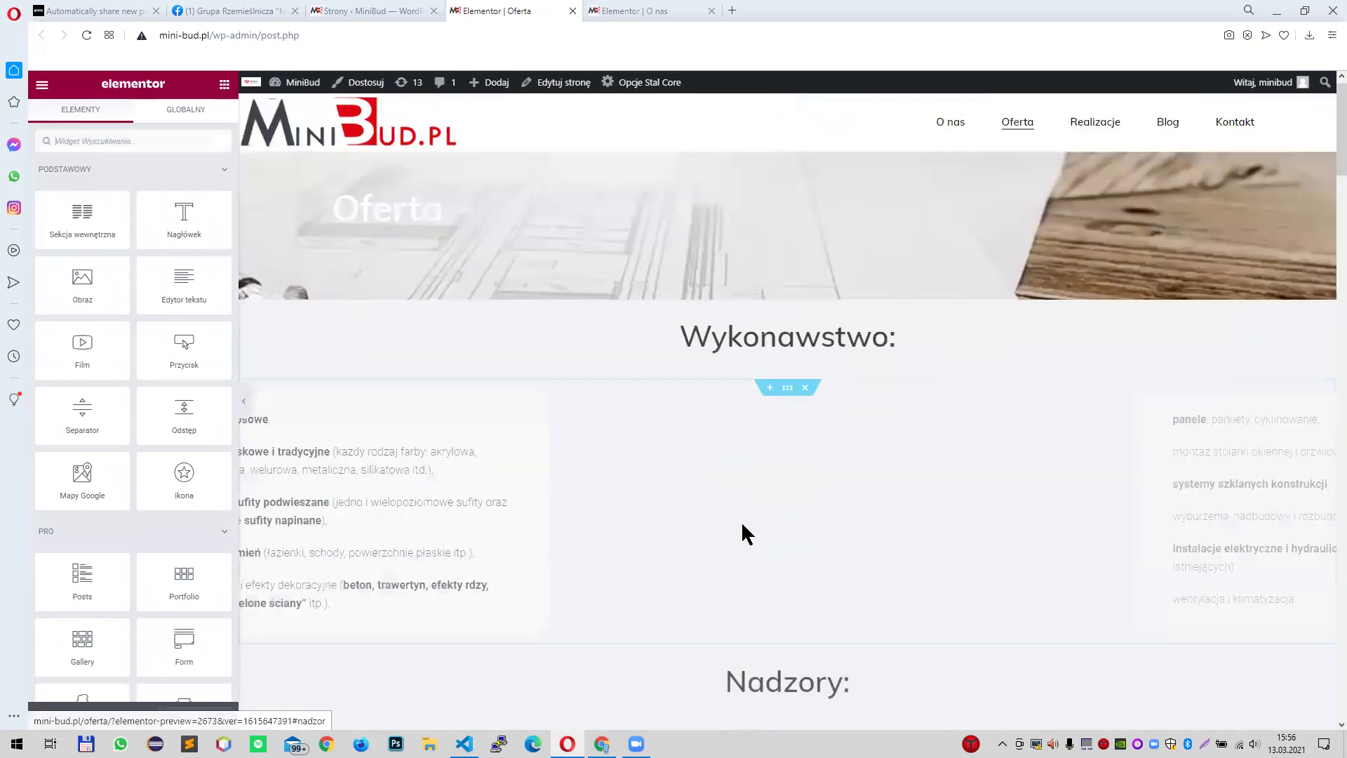
scroll(741, 521, "down", 5)
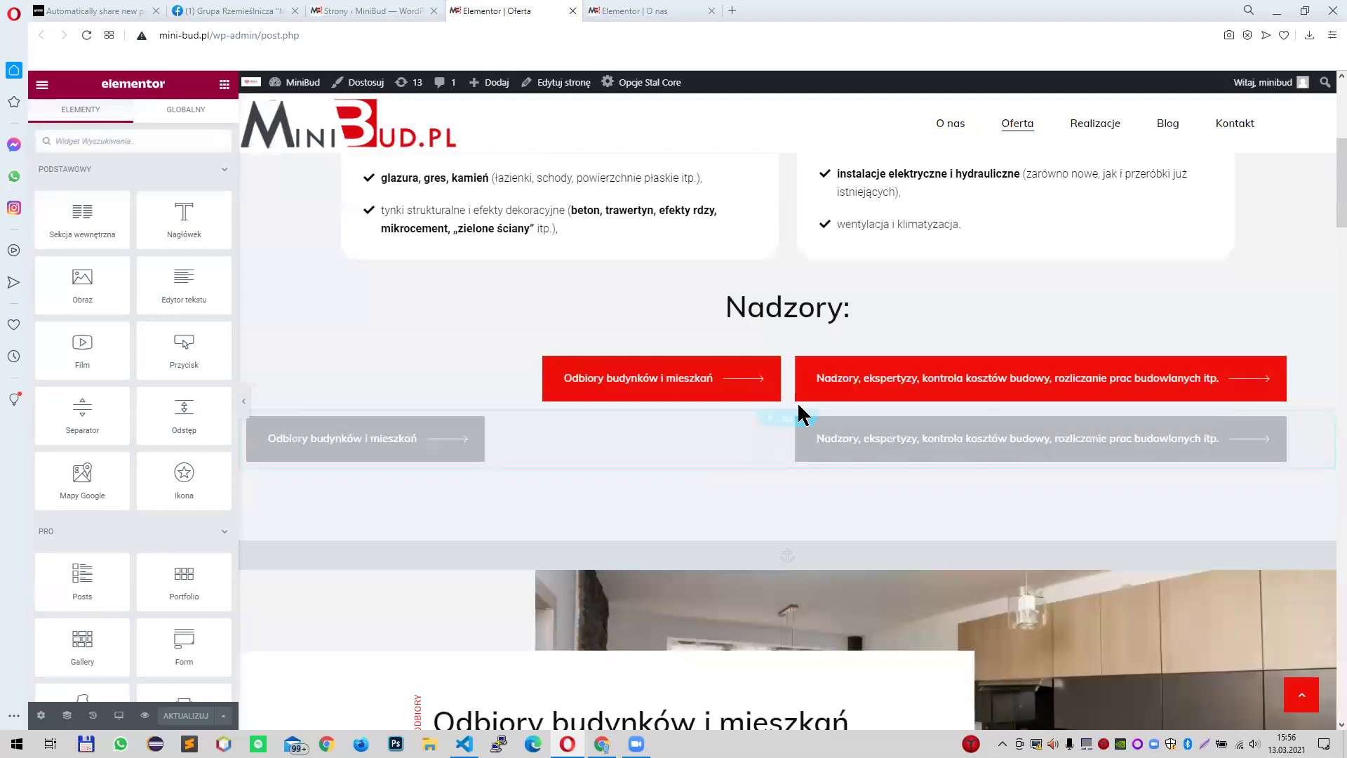
left_click(784, 421)
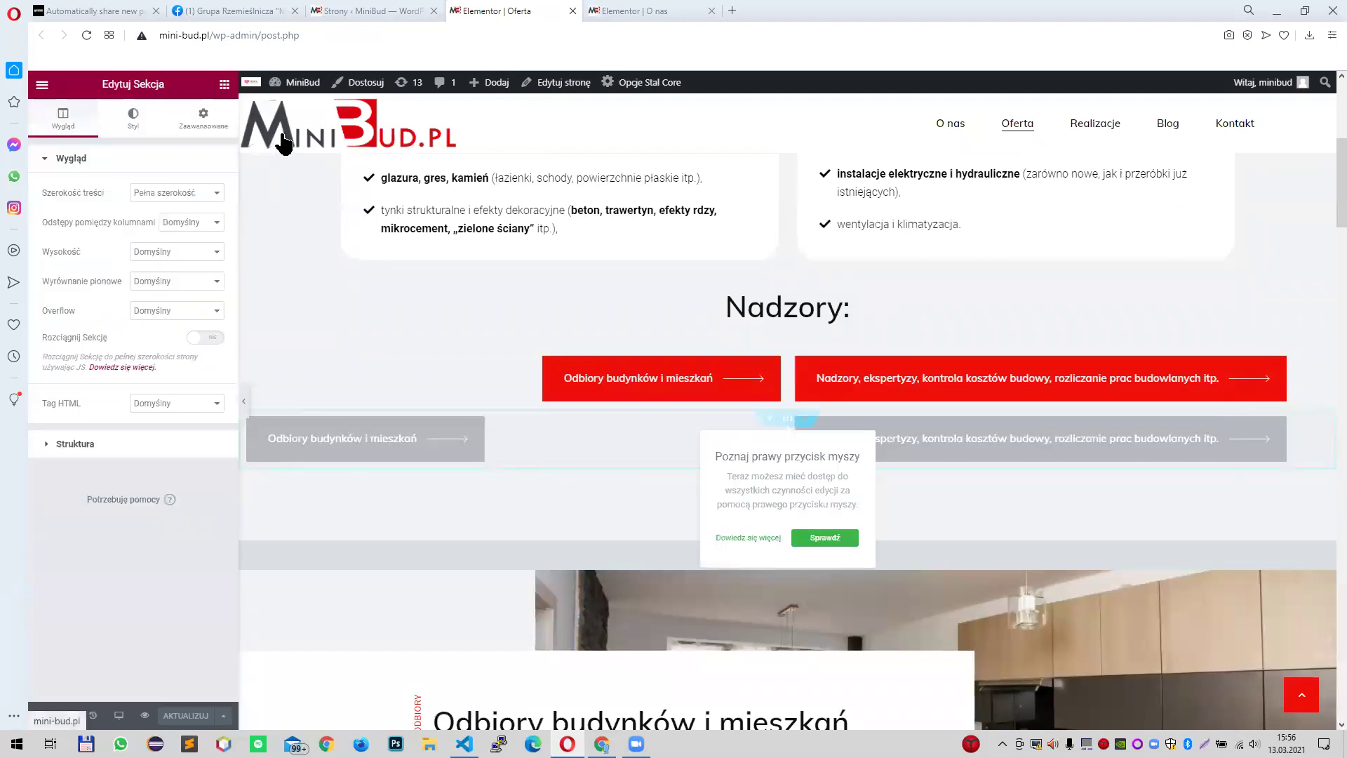
- Check the greyed-out button section's device visibility under the Responsywne settings and look over the rest of the Oferta page
left_click(203, 116)
left_click(115, 452)
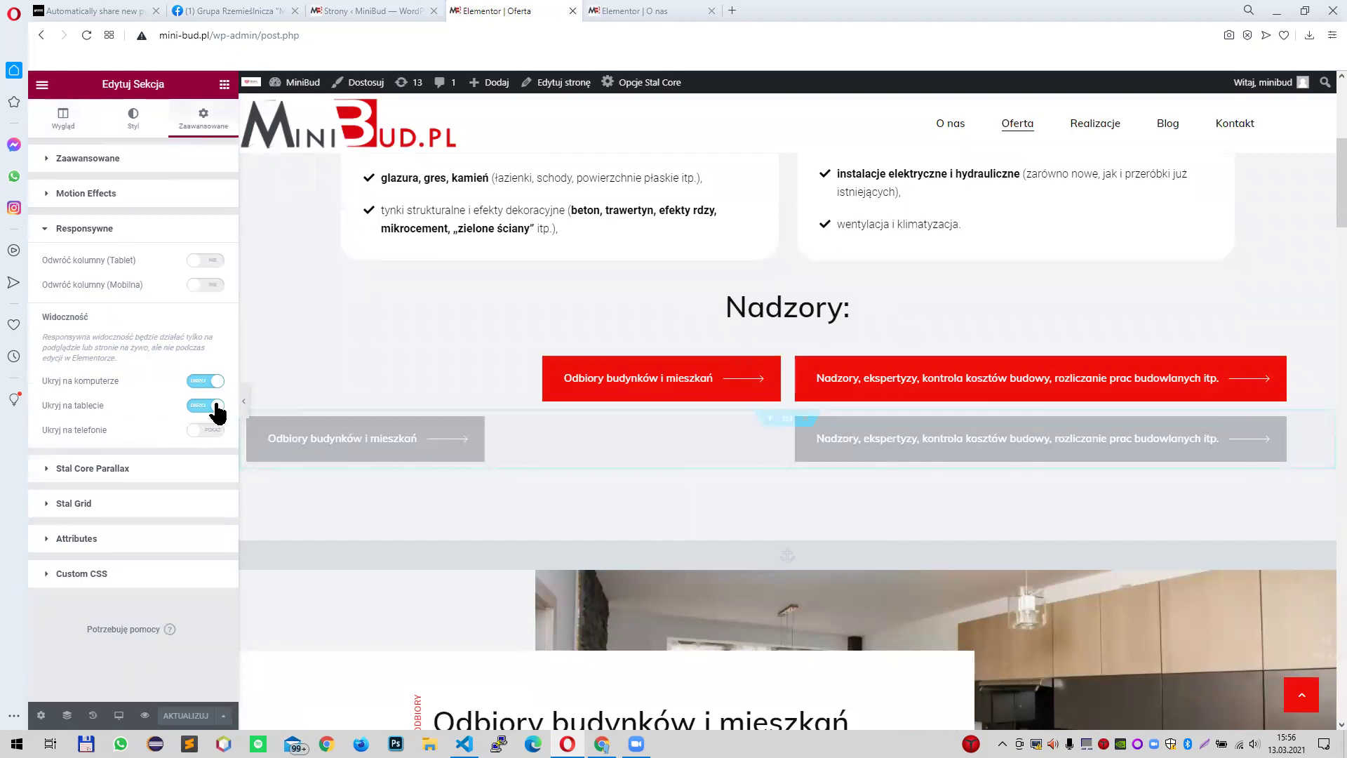
scroll(726, 433, "down", 9)
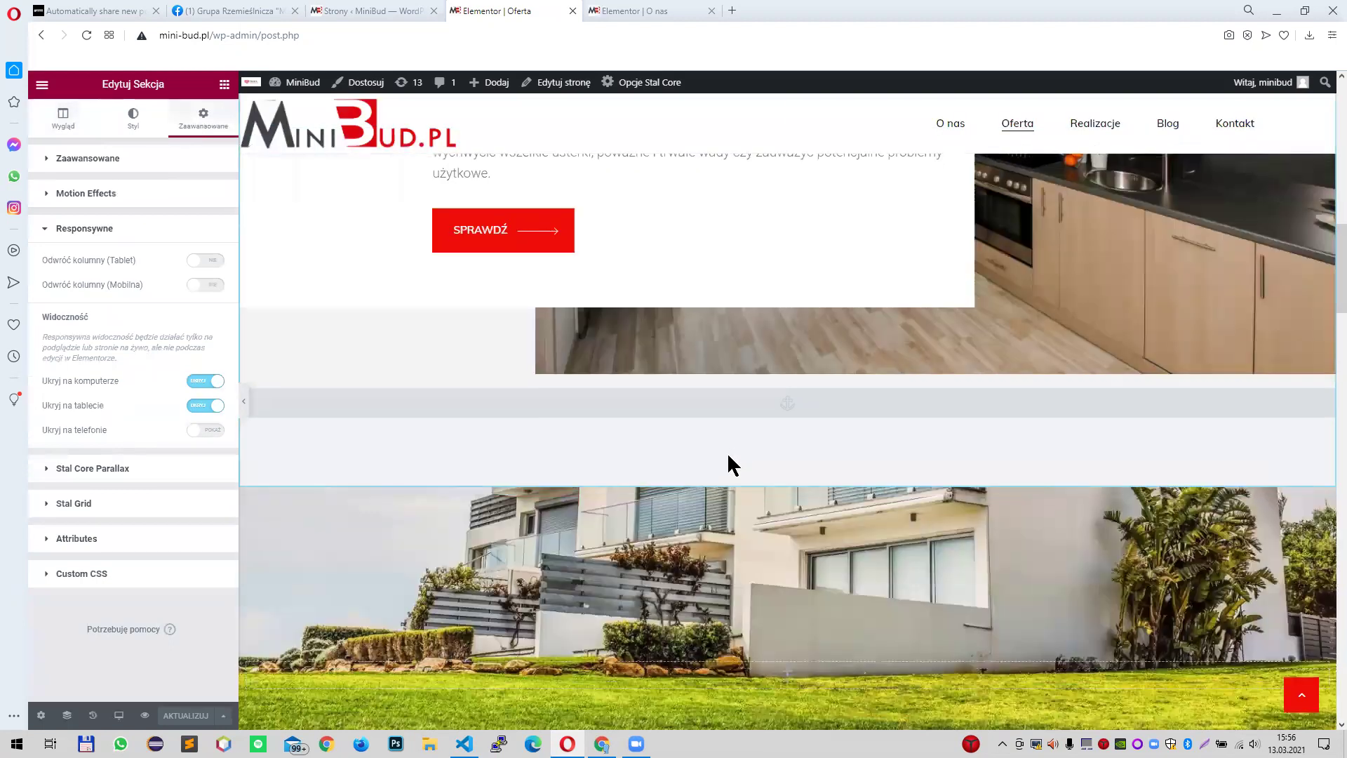
scroll(729, 457, "up", 6)
scroll(727, 455, "up", 10)
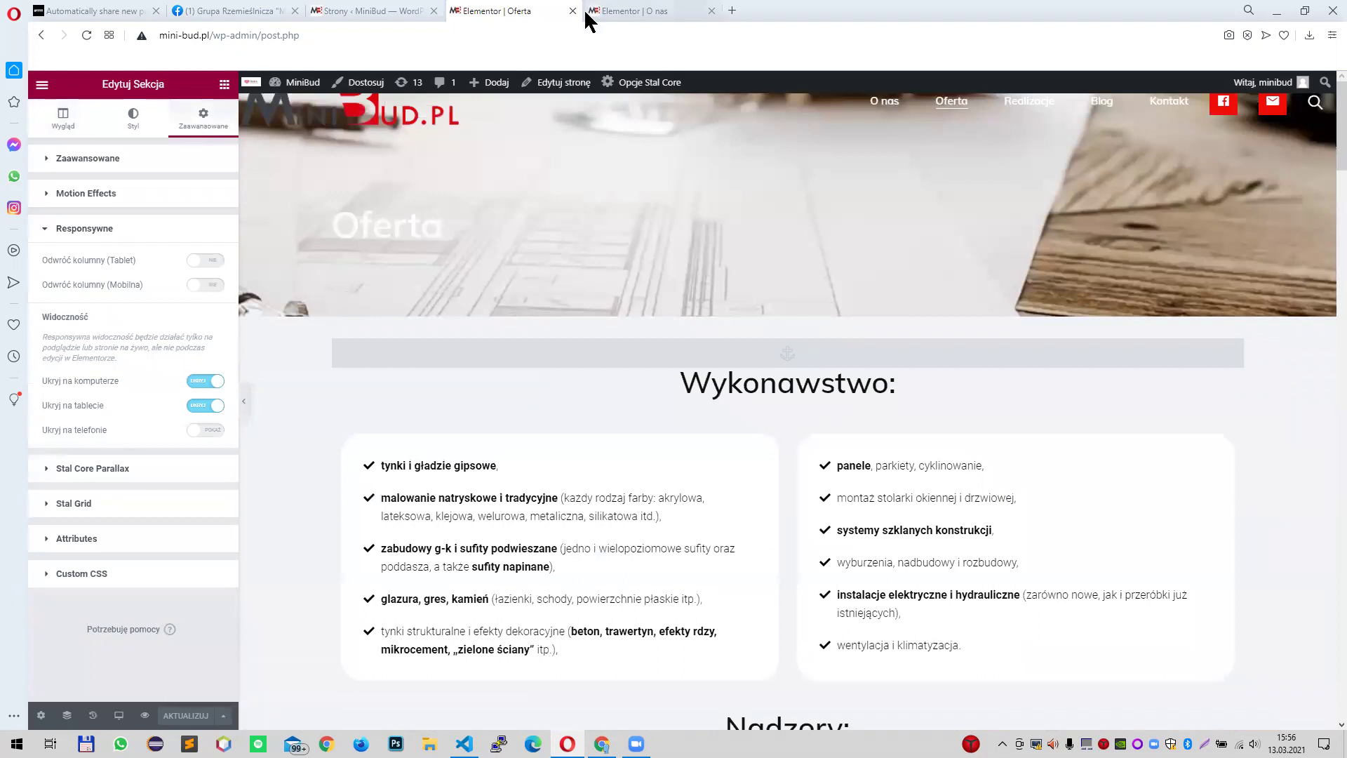
- Close the Oferta and O nas Elementor tabs and open the Formularze list in the WordPress admin
left_click(572, 11)
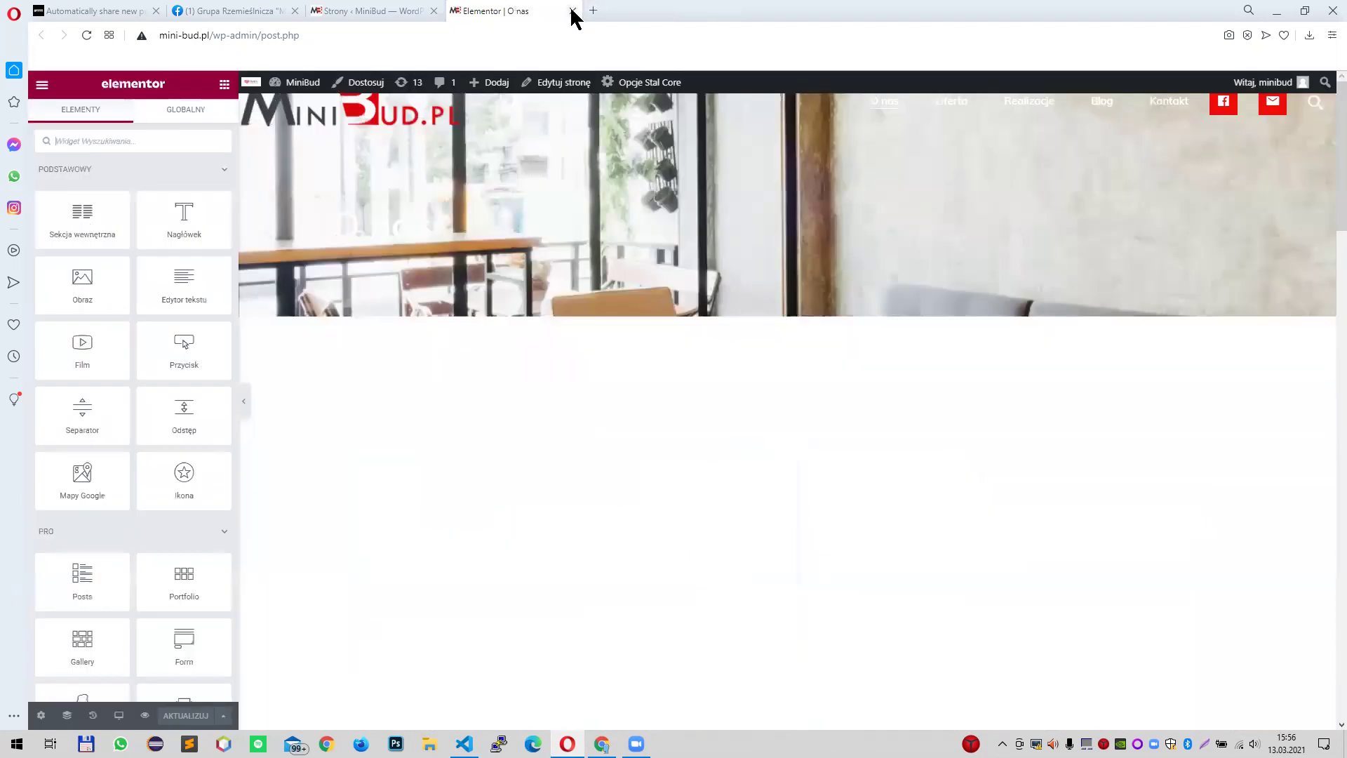
left_click(572, 11)
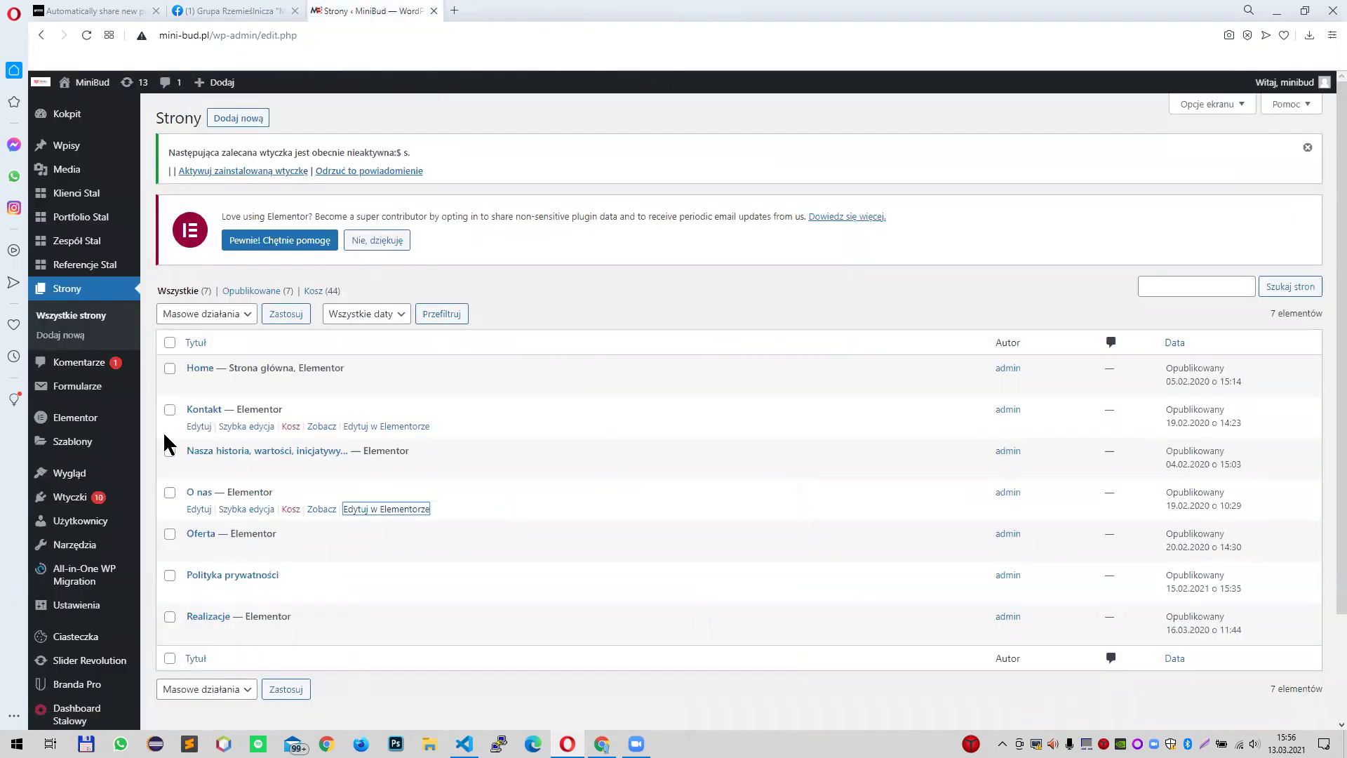
mouse_move(106, 388)
left_click(157, 390)
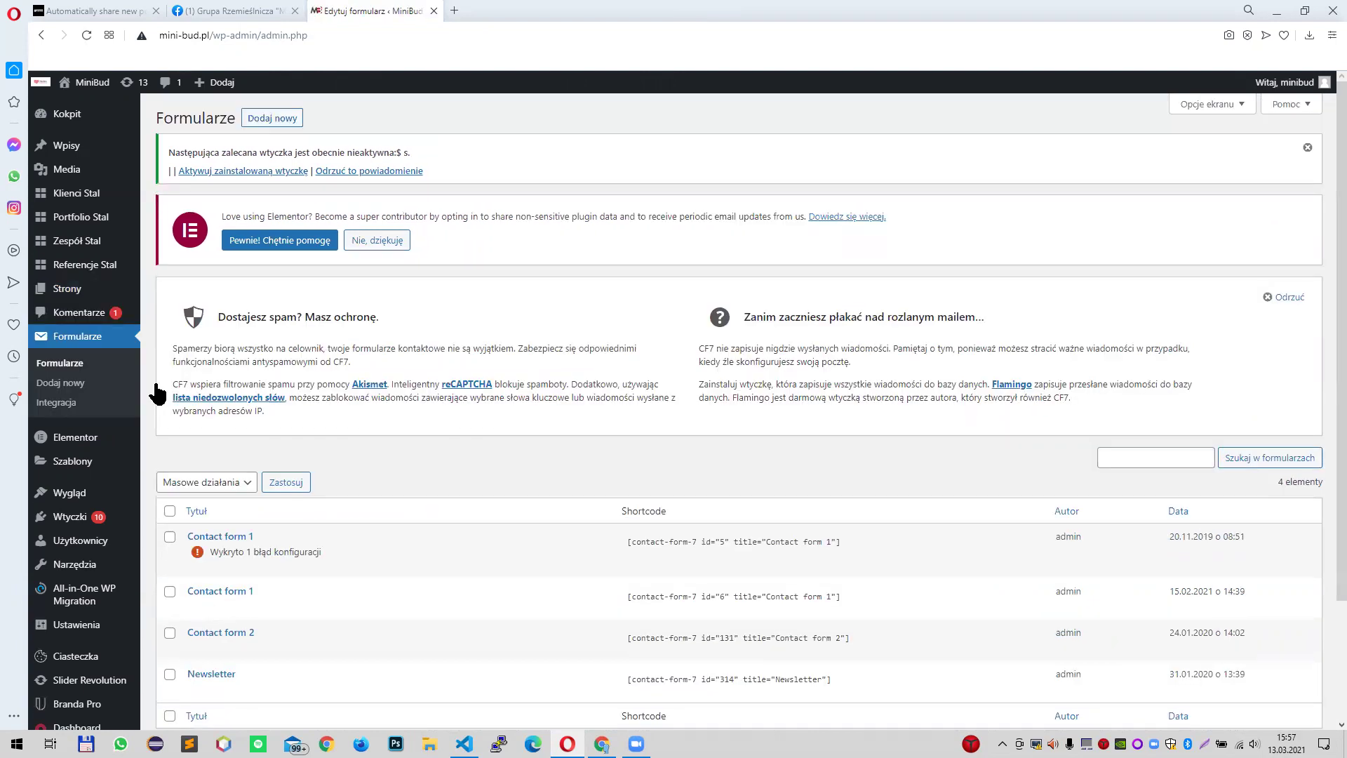
- Open the first Contact form 1 for editing in a new tab and show its Email settings
middle_click(202, 566)
scroll(517, 541, "down", 3)
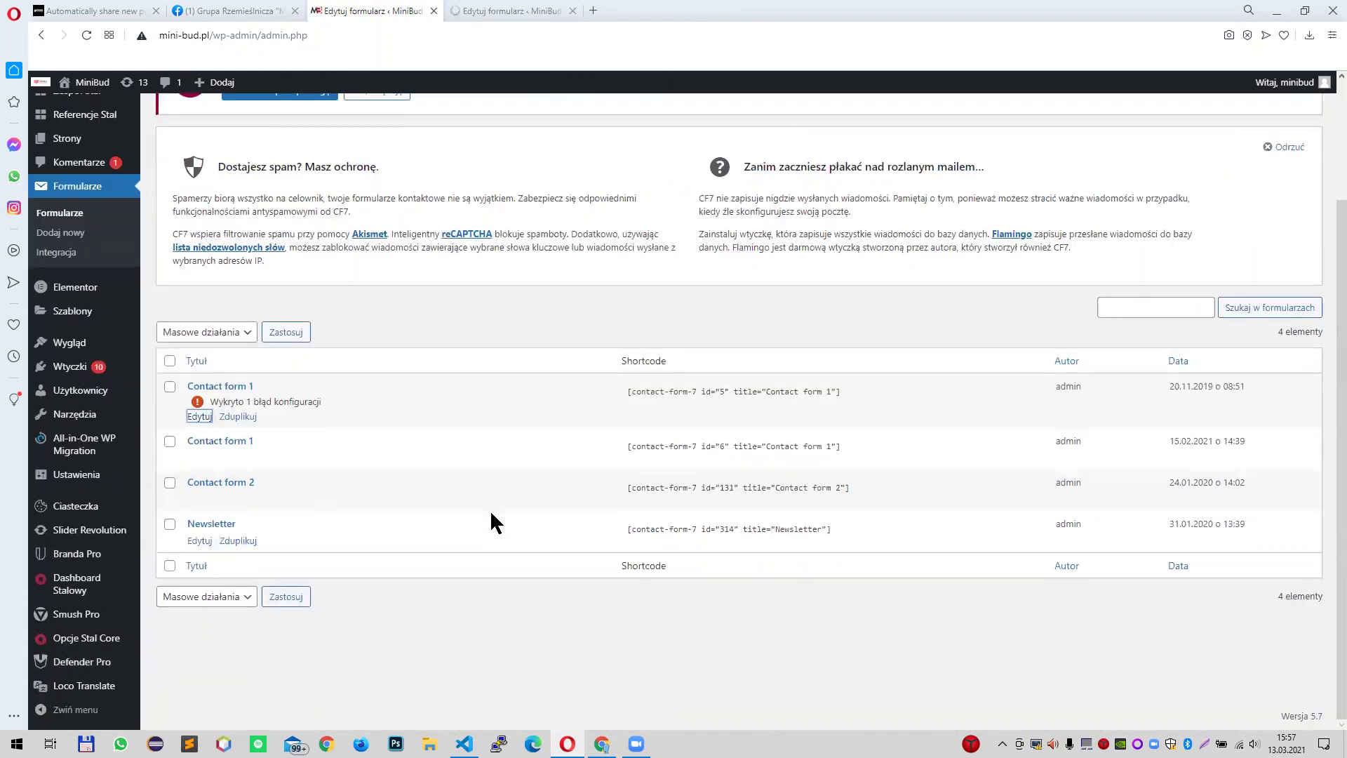
left_click(546, 11)
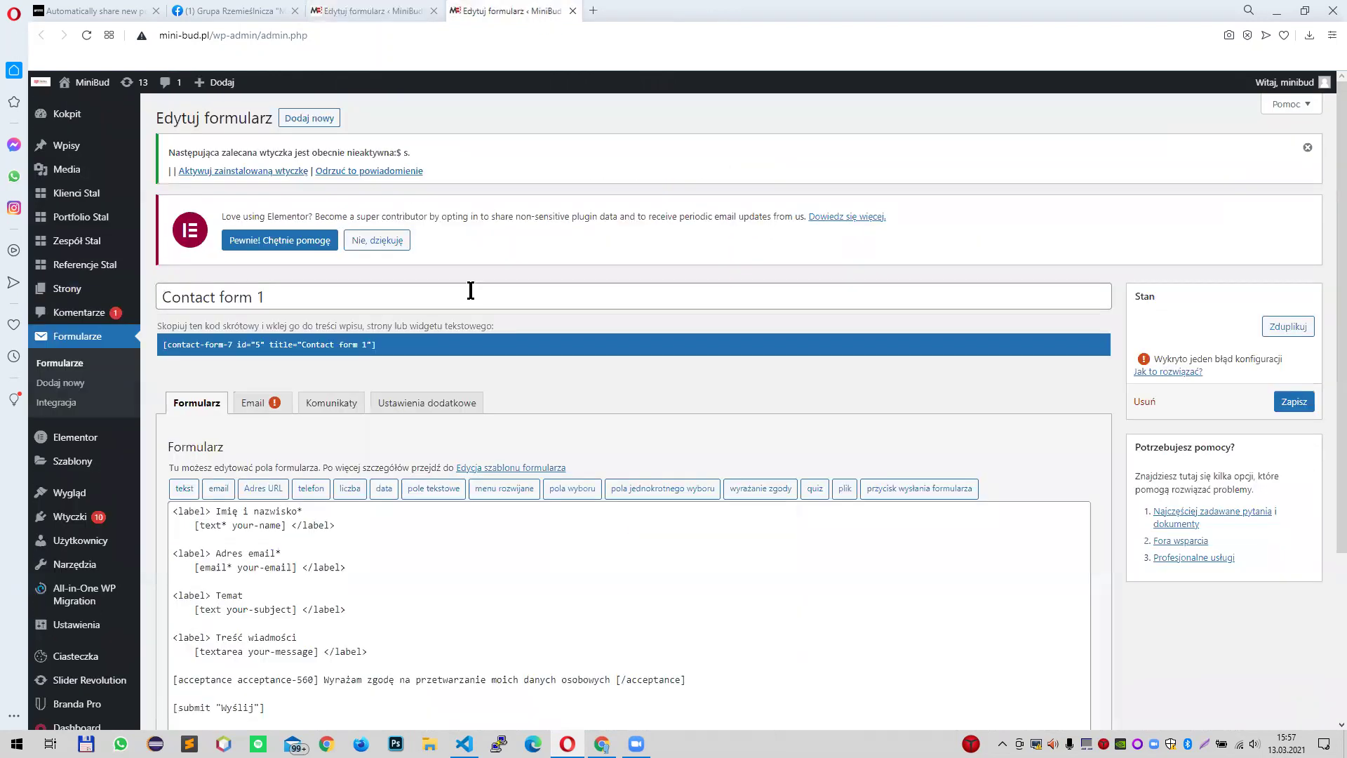
left_click(278, 405)
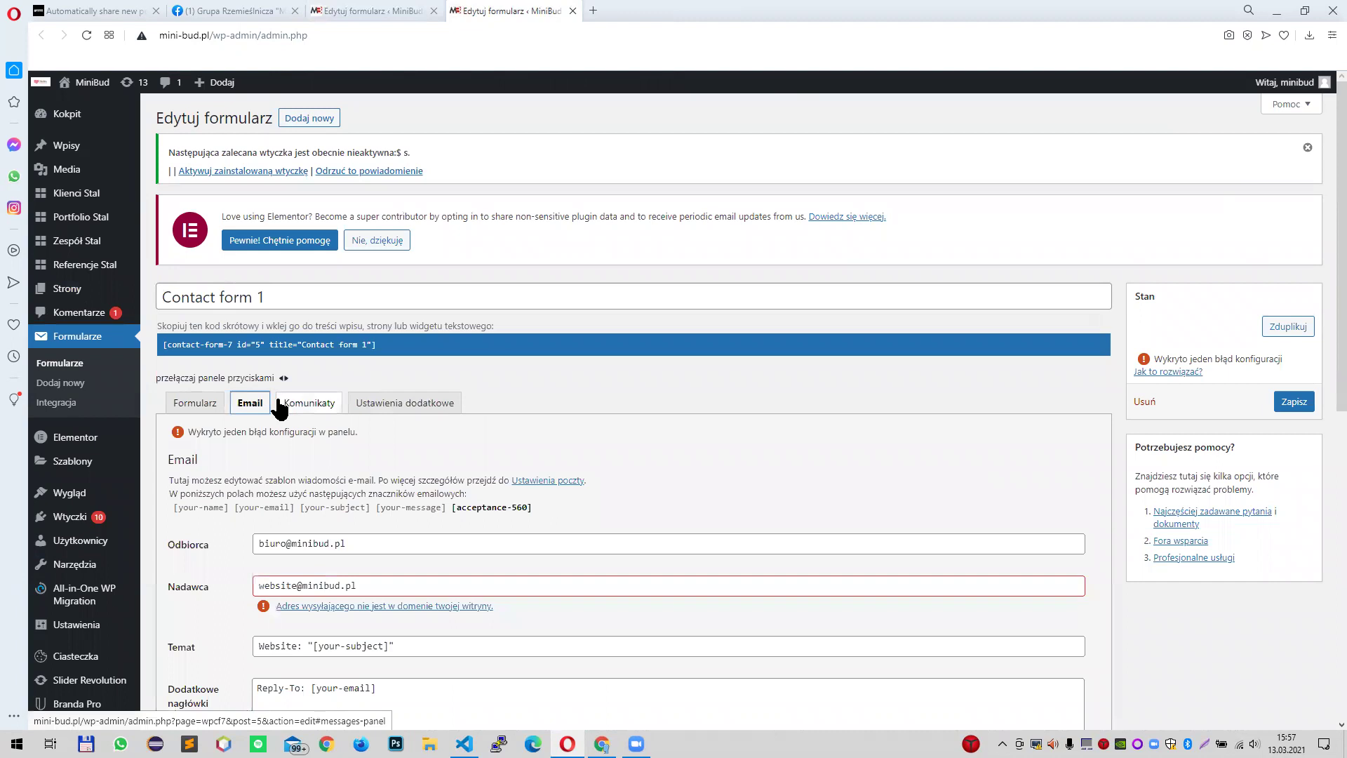
- Examine the Nadawca and Odbiorca fields of Contact form 1 and select the recipient address
left_click(412, 585)
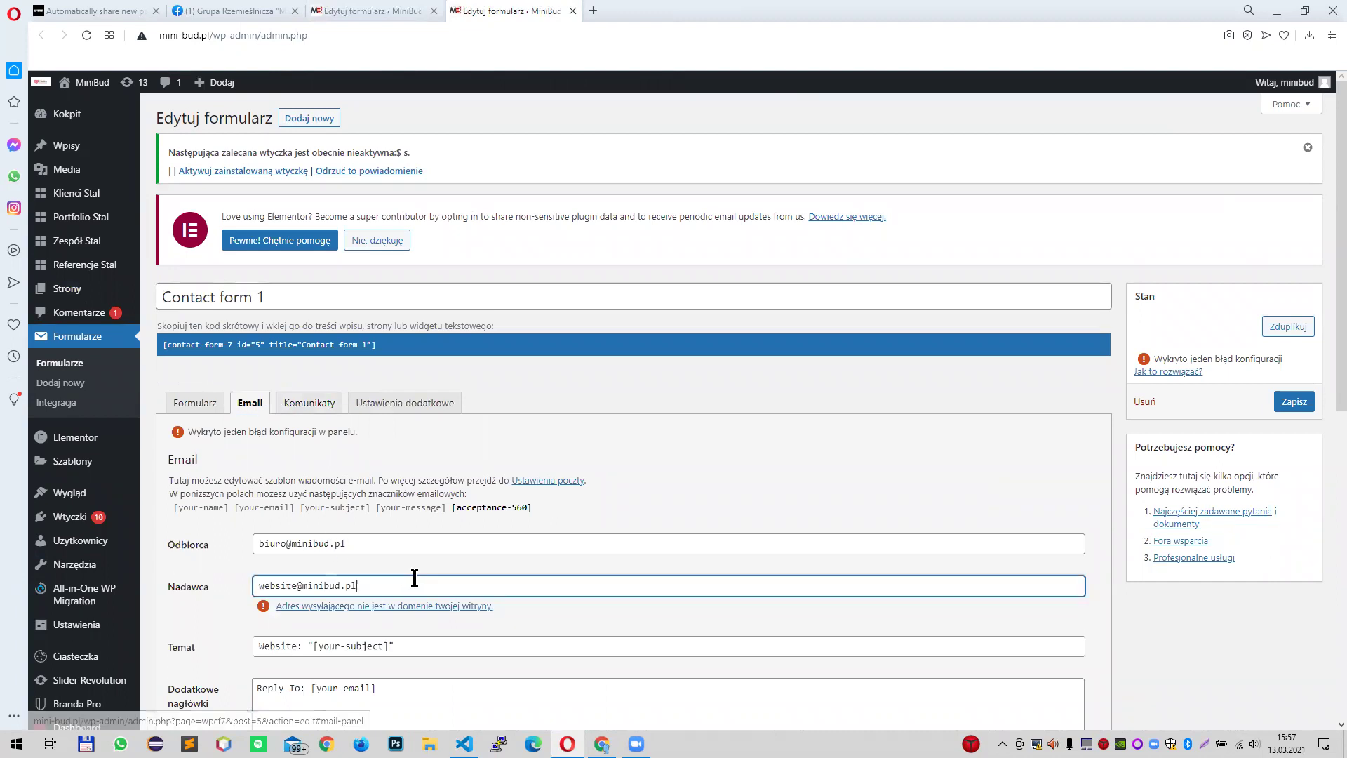
left_click(351, 476)
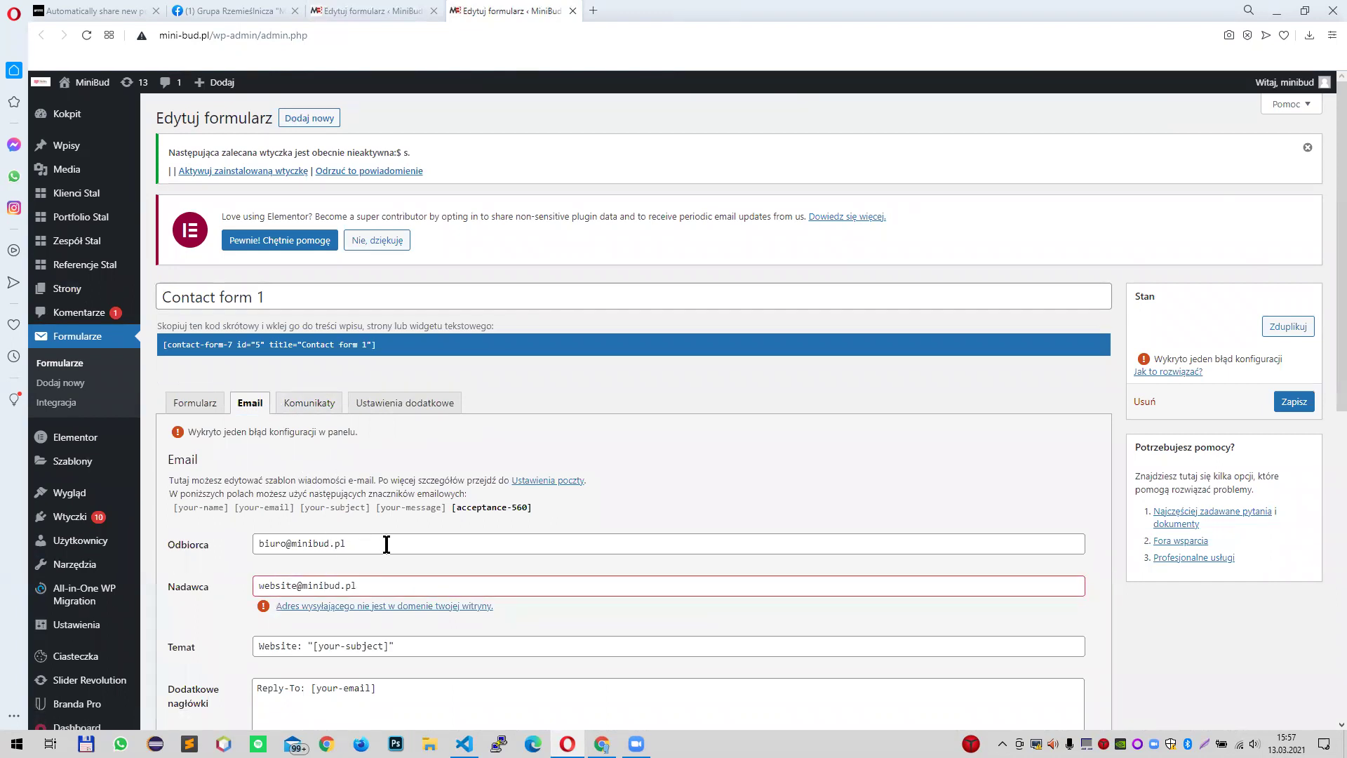
left_click_drag(387, 545, 208, 553)
left_click_drag(529, 552, 222, 540)
left_click(438, 563)
left_click_drag(407, 545, 185, 534)
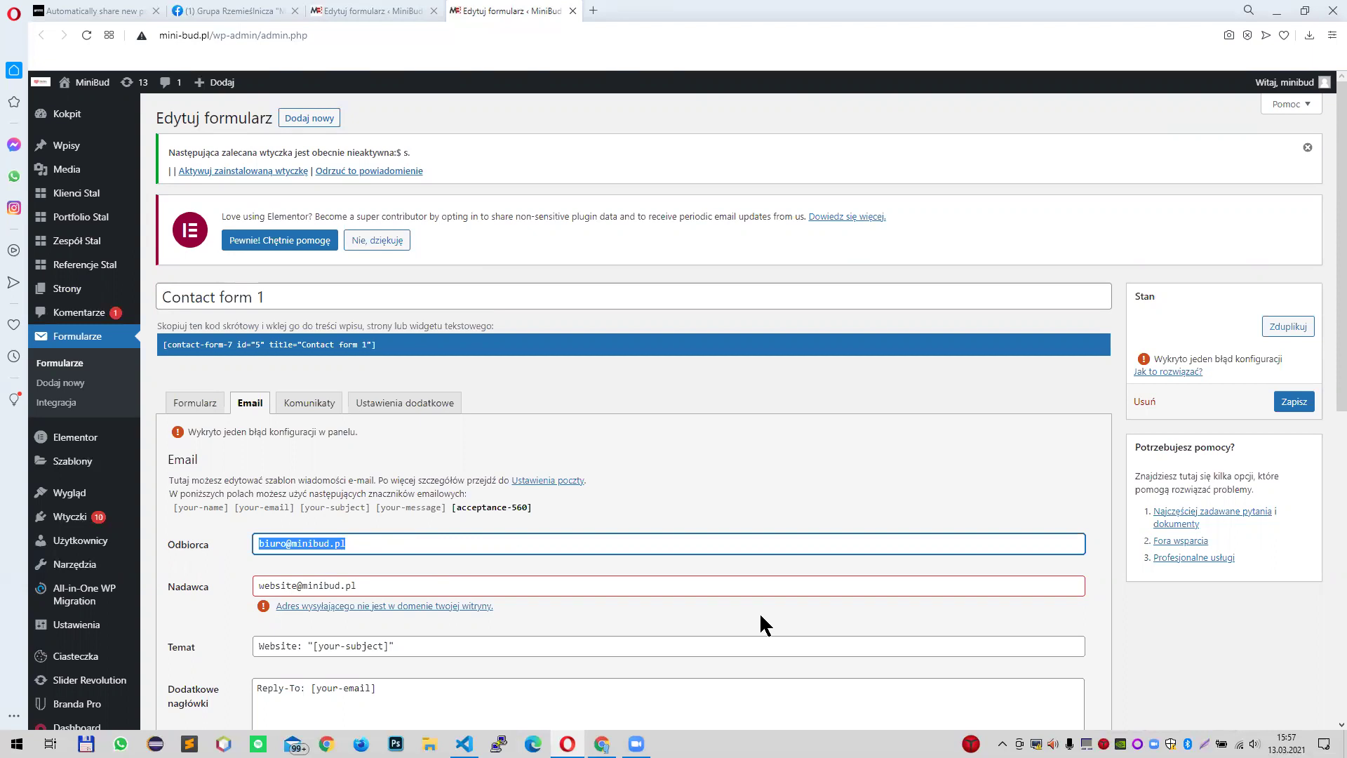
- Open the MiniBud website in a new tab and look over the contact form on its Kontakt page
left_click(405, 11)
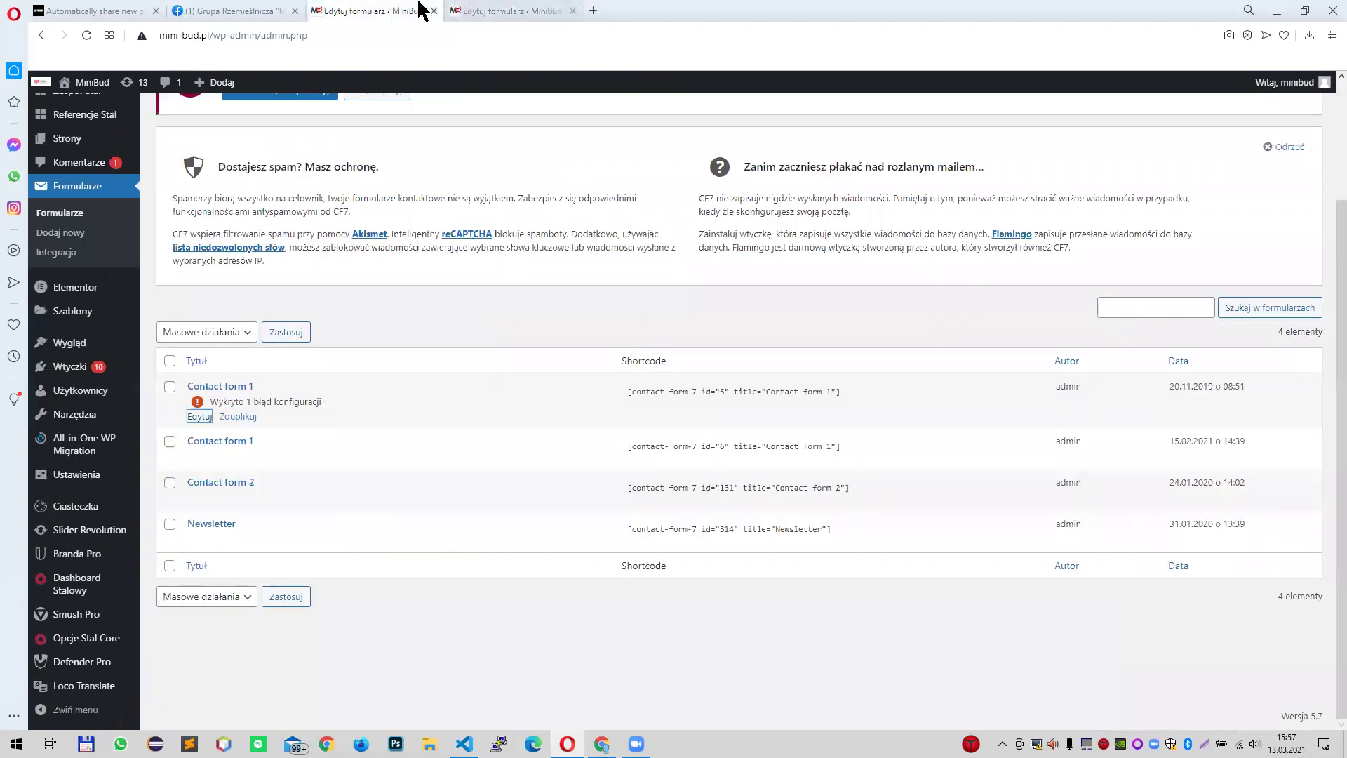
middle_click(84, 111)
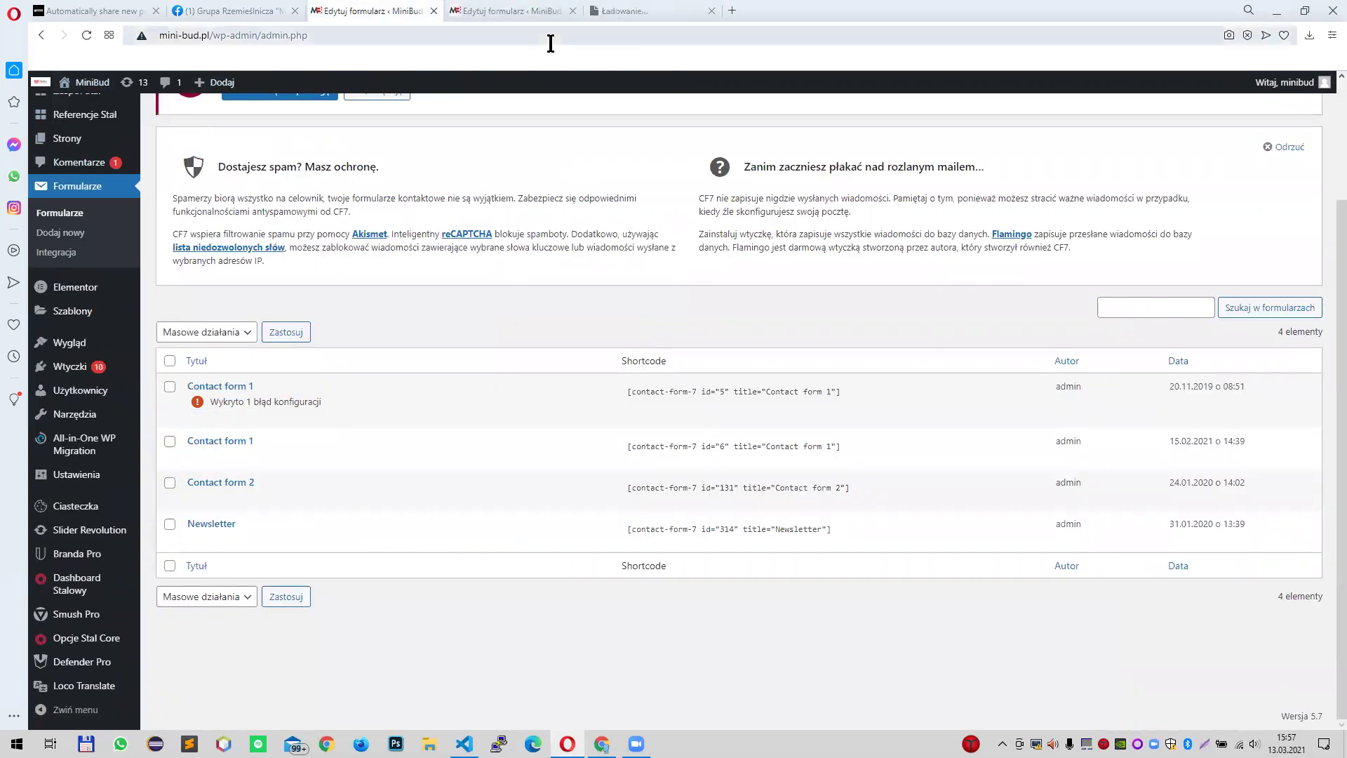
left_click(617, 10)
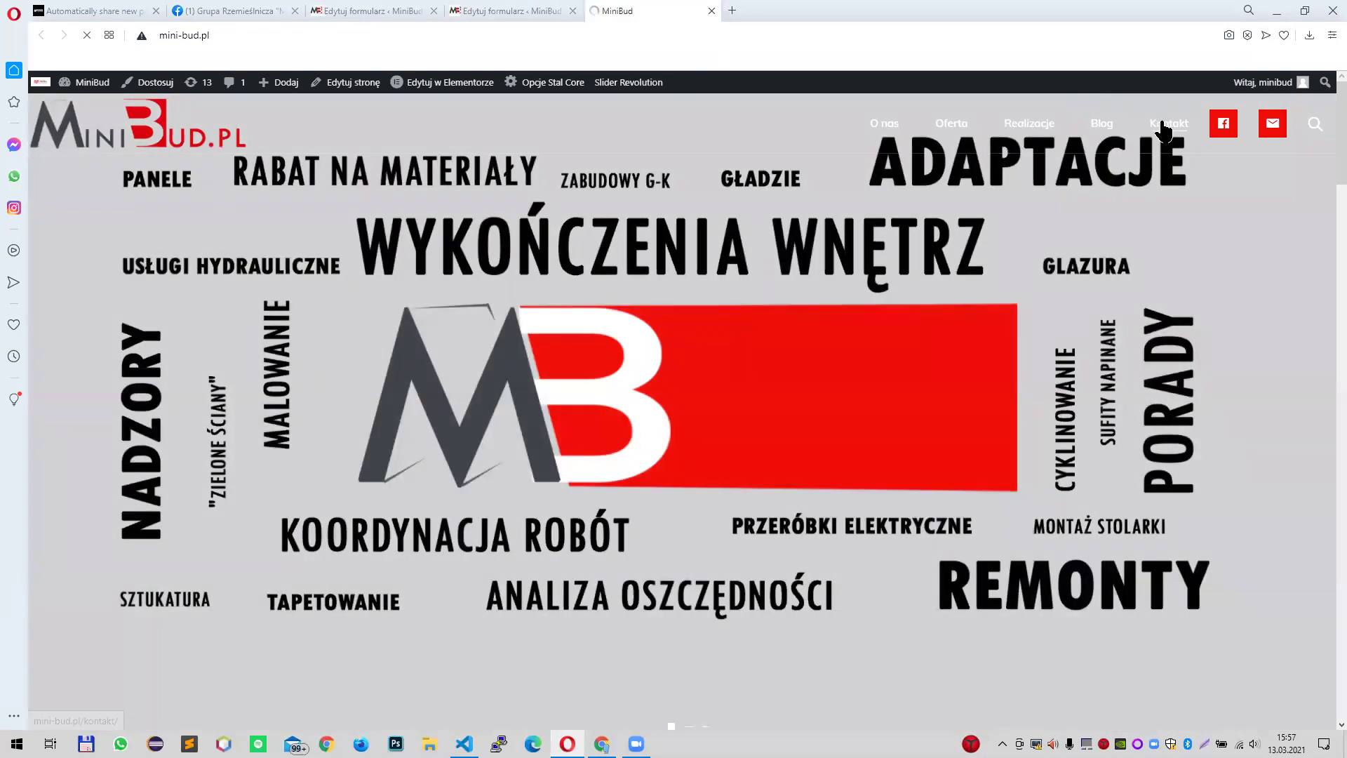
left_click(1164, 126)
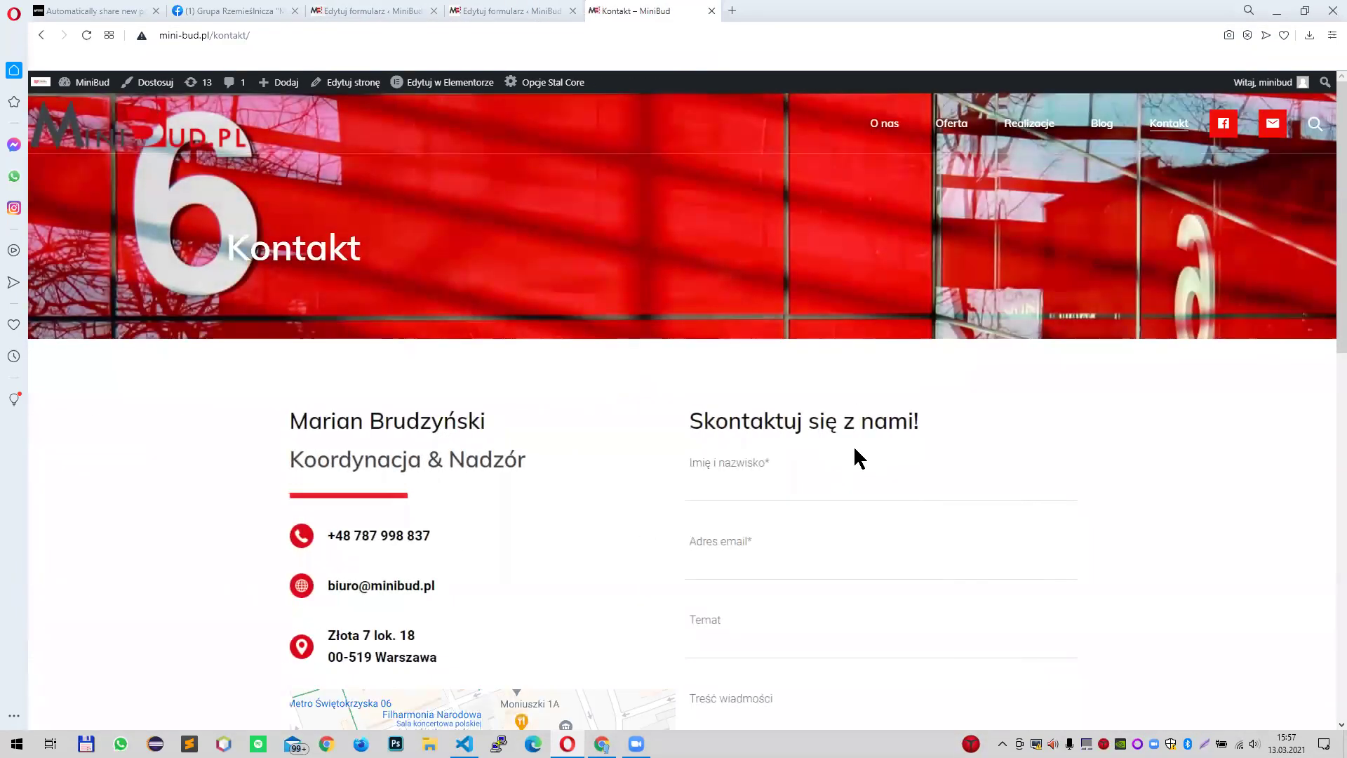
scroll(807, 501, "down", 7)
scroll(814, 334, "up", 6)
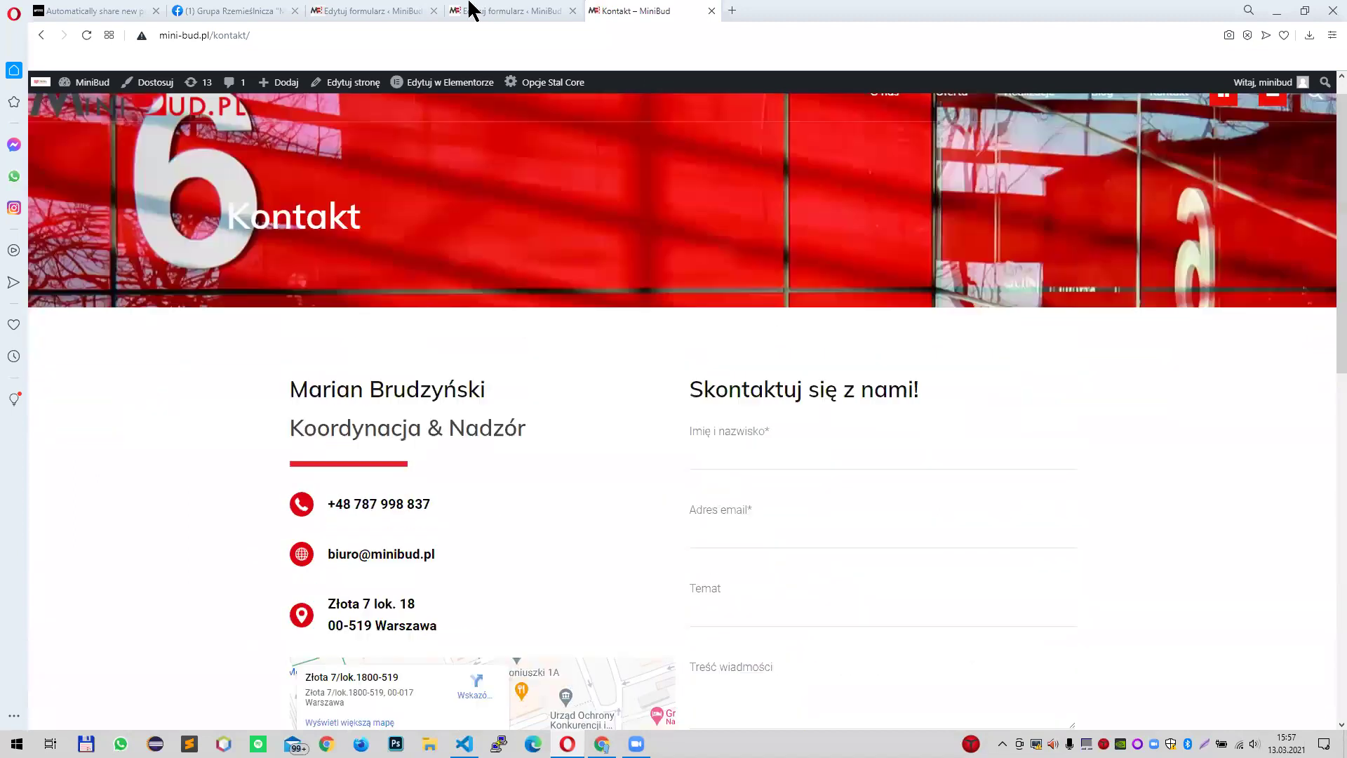
- Return to the Contact form 1 editor and examine the sender, the [your-subject] subject tag and the Reply-To header in the Email settings
left_click(471, 10)
left_click(361, 10)
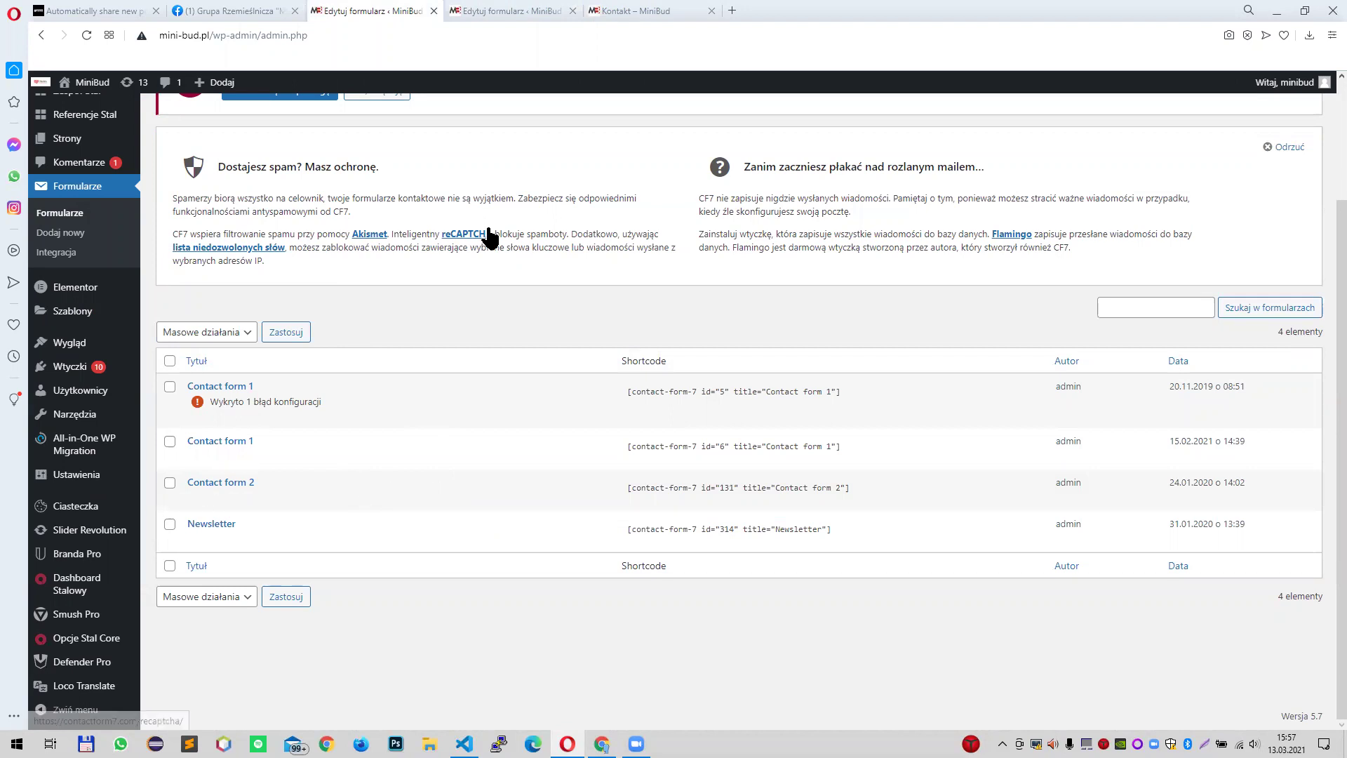
left_click(685, 10)
left_click(495, 10)
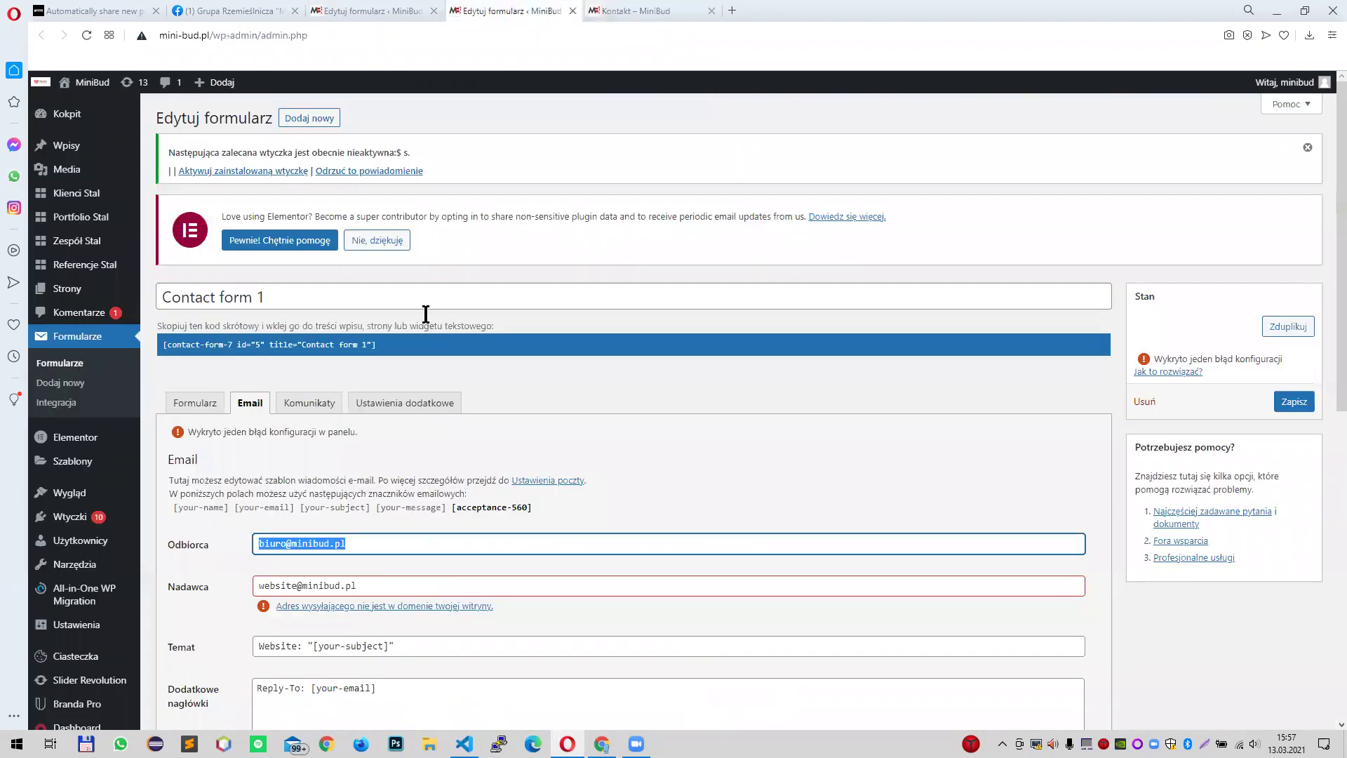
scroll(425, 313, "down", 4)
left_click_drag(483, 303, 269, 305)
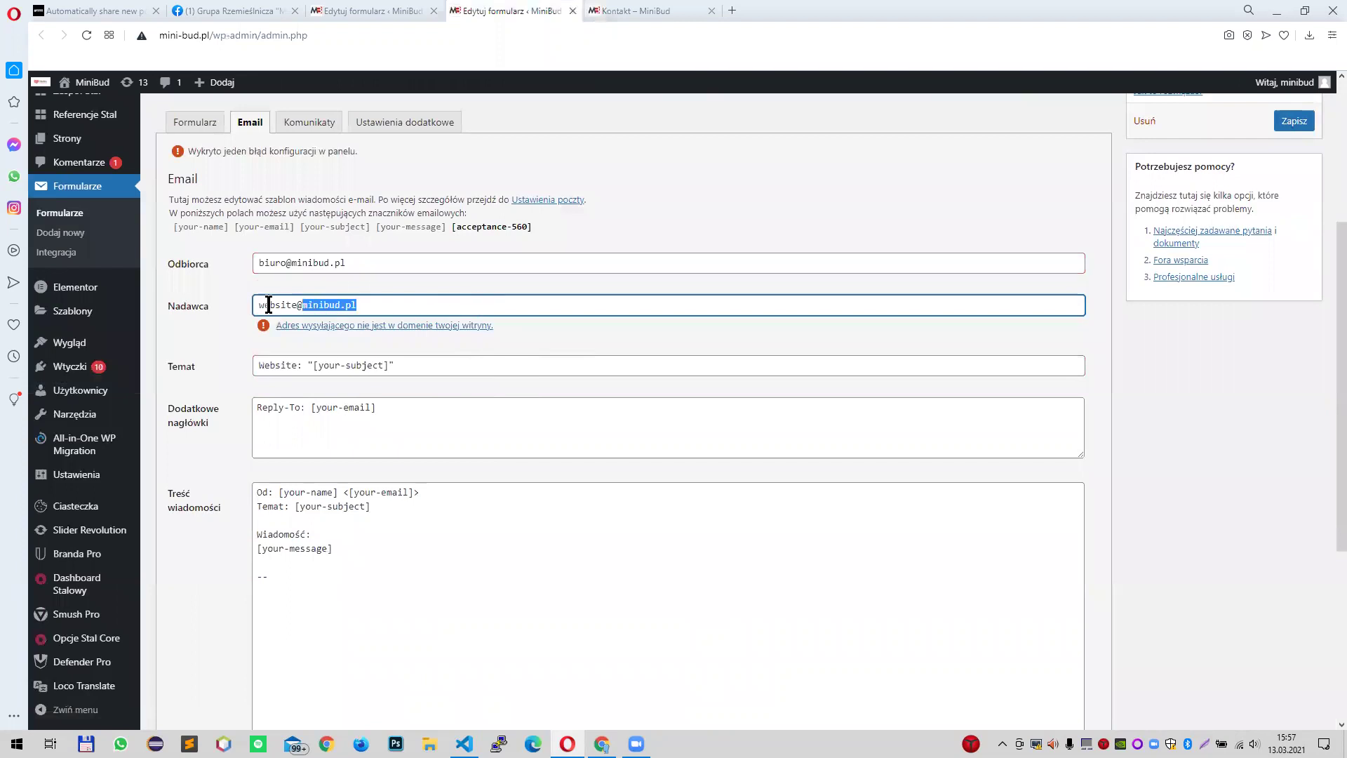
left_click(435, 302)
left_click_drag(425, 363, 337, 365)
left_click(373, 412)
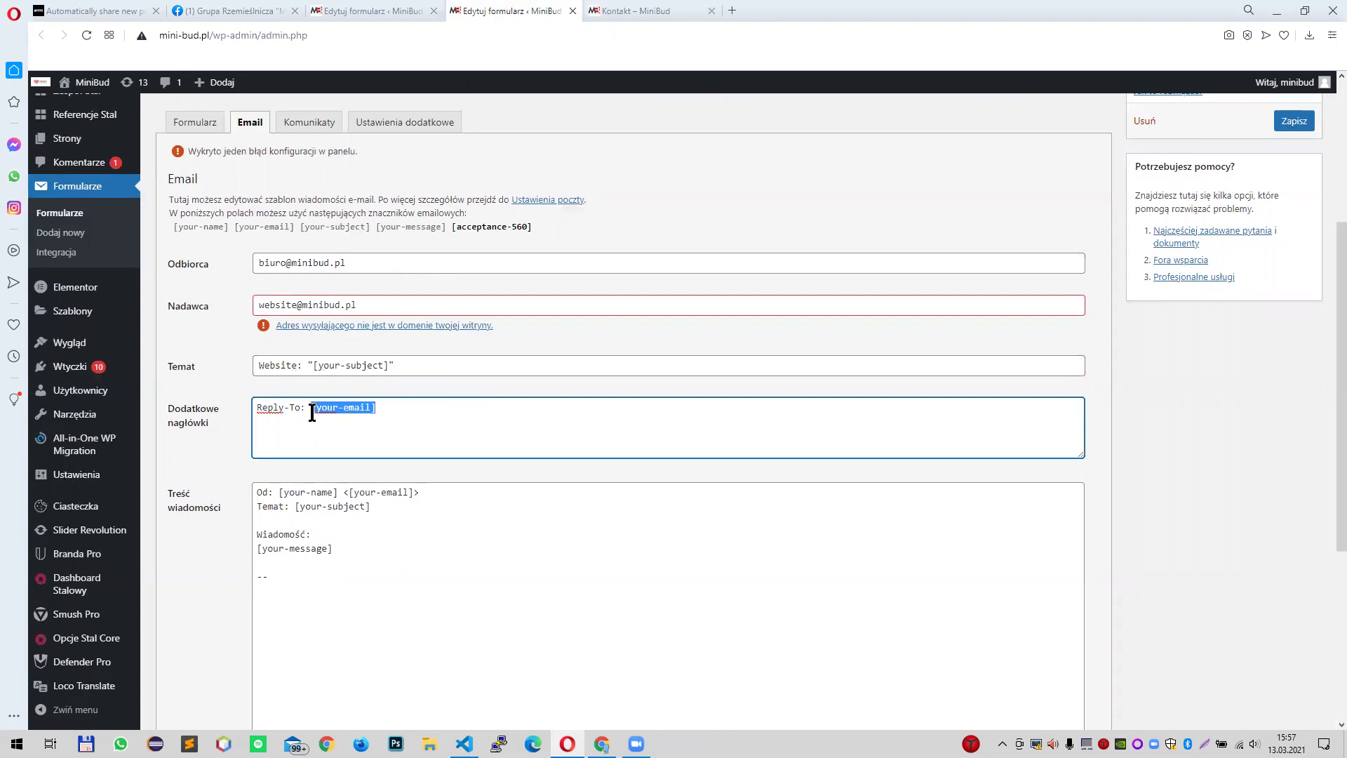
left_click(372, 407)
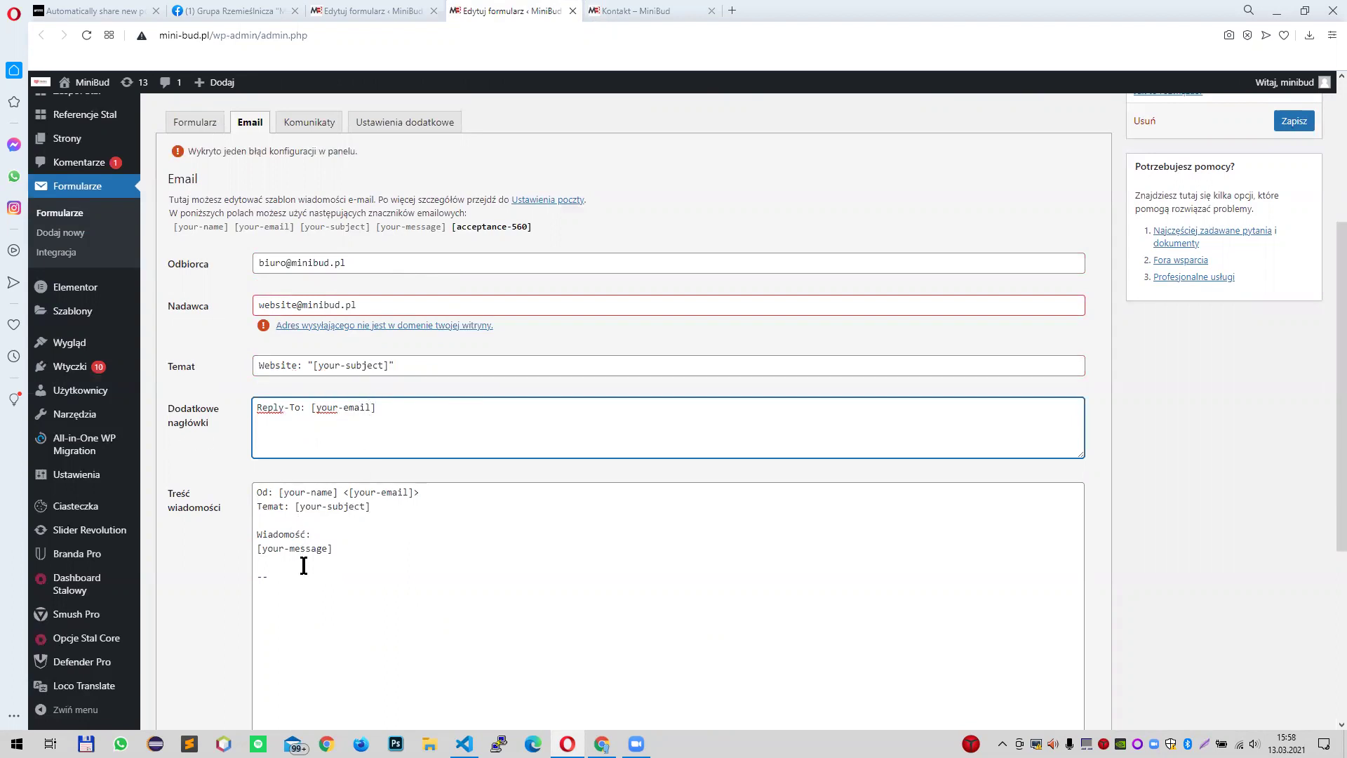
- Show the Formularz template of Contact form 1 and look over its fields, consent and submit tags
scroll(772, 454, "up", 4)
left_click(193, 405)
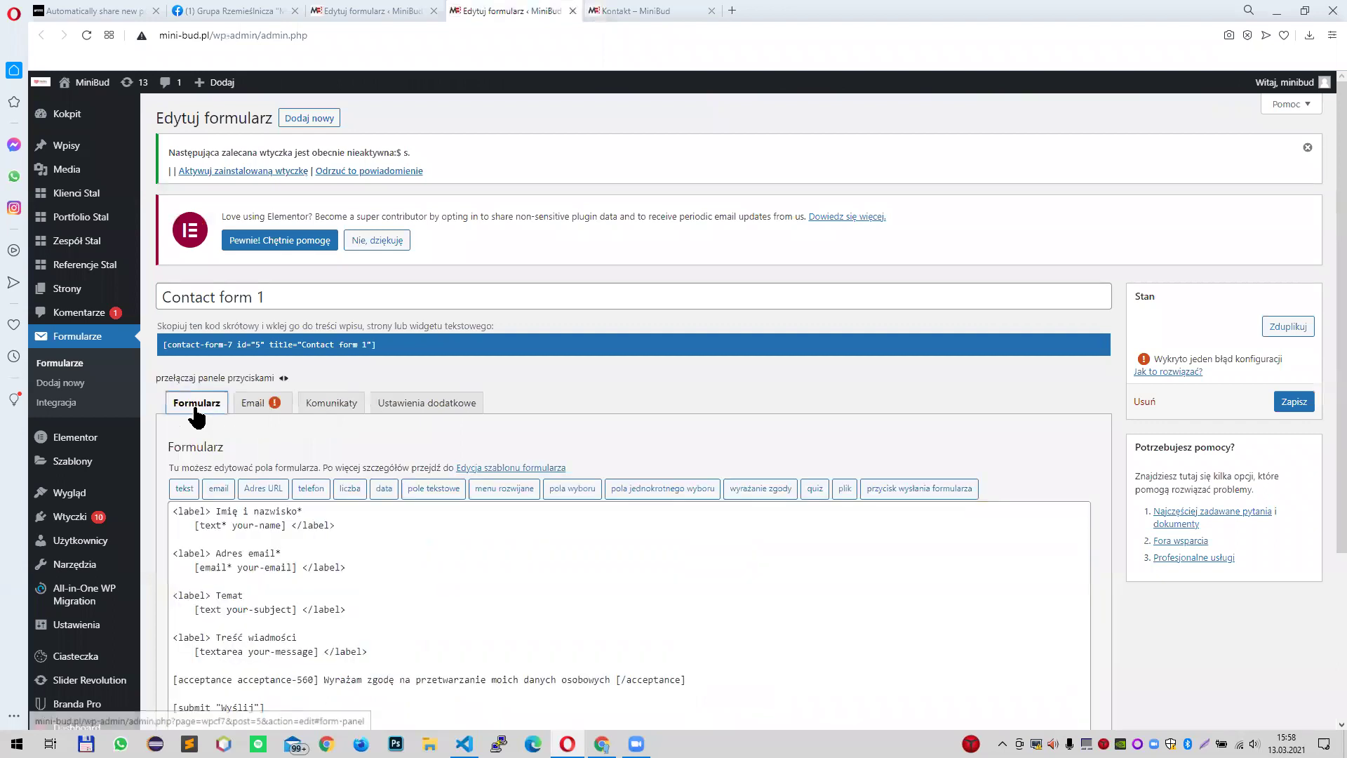
scroll(505, 513, "down", 3)
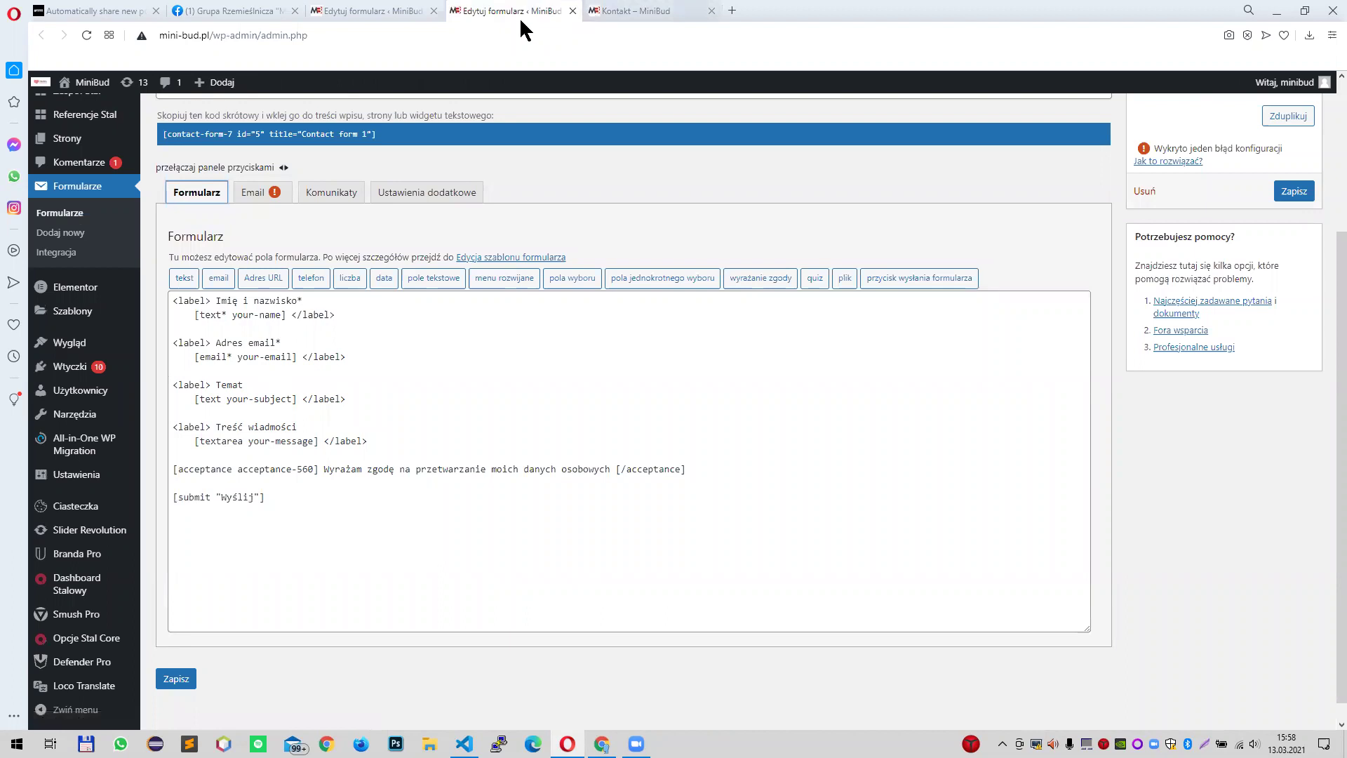
- Return to the Formularze list and close all browser tabs after it
left_click(393, 11)
right_click(370, 8)
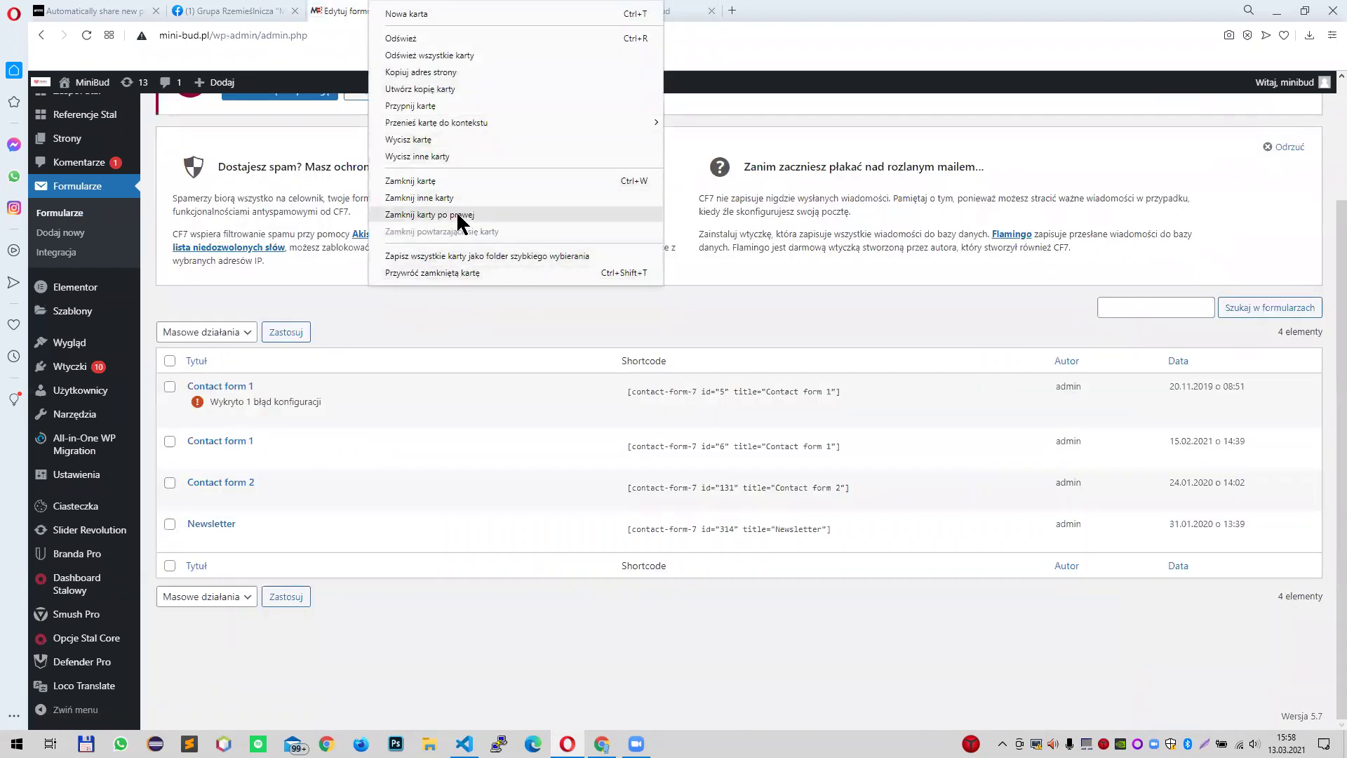
left_click(430, 214)
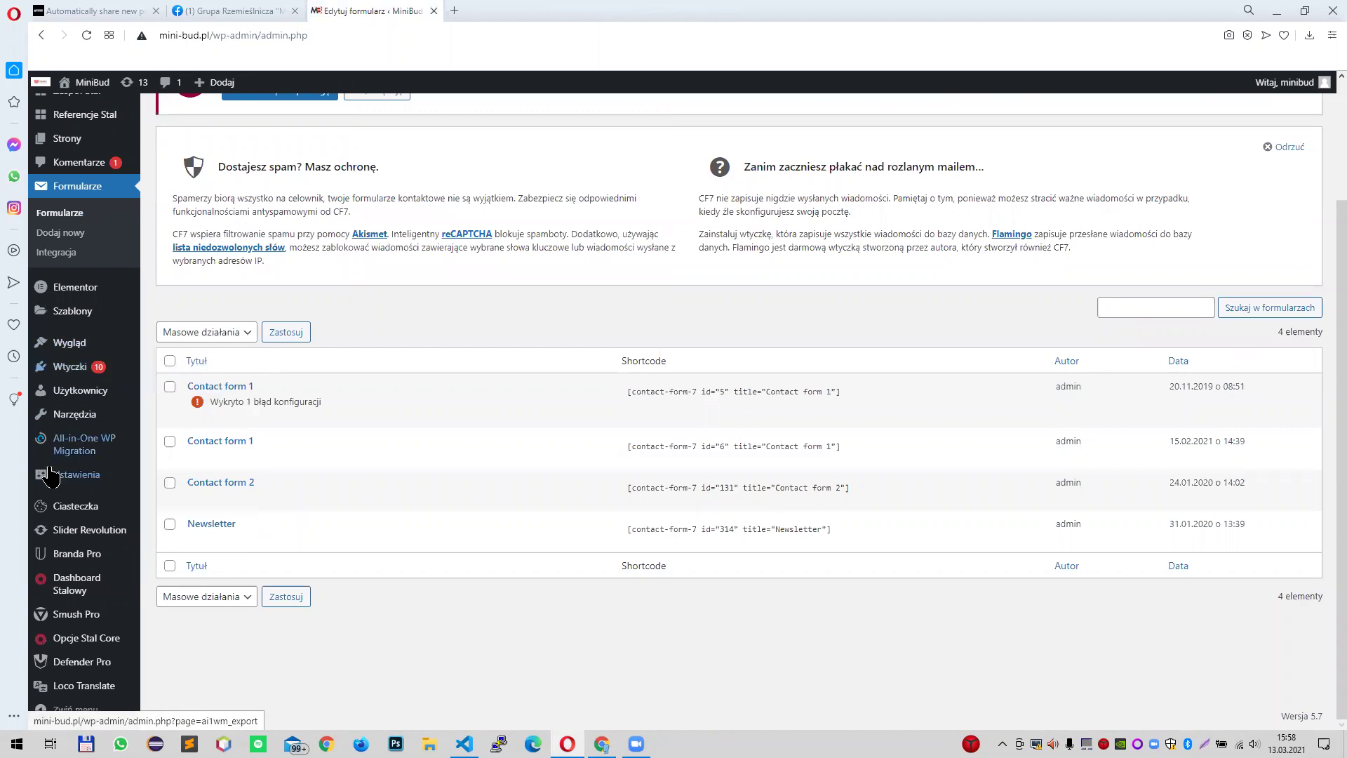
- Open Slider Revolution in a new tab and set its module list to Show All
mouse_move(61, 479)
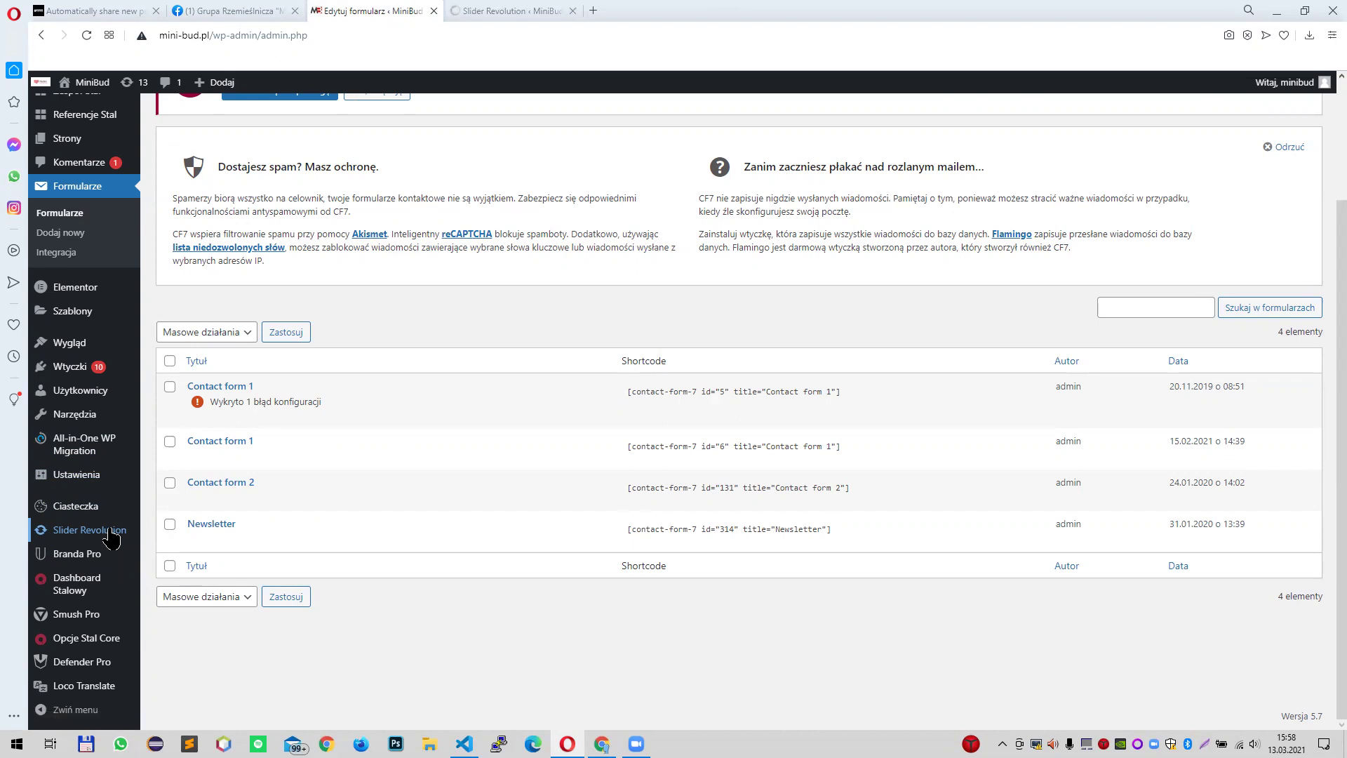
left_click(522, 10)
scroll(644, 253, "down", 3)
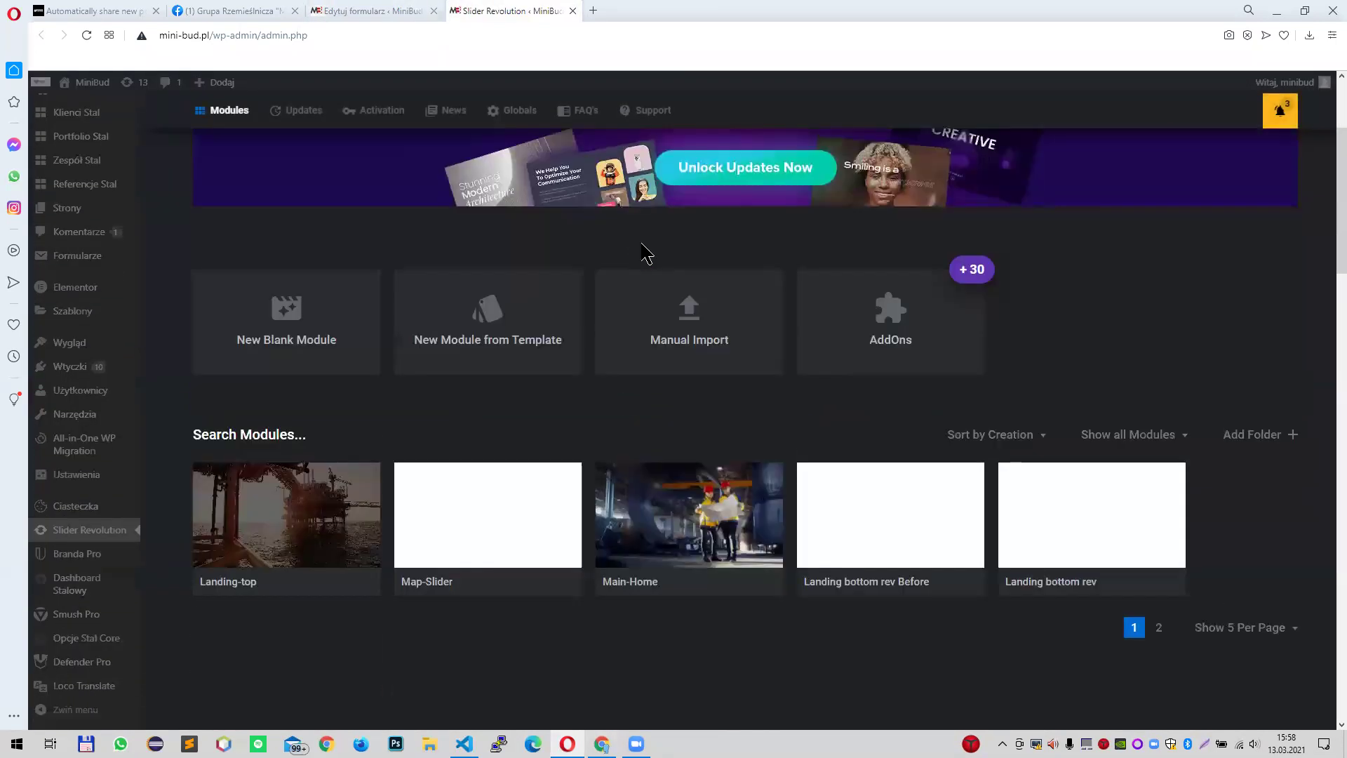
mouse_move(423, 455)
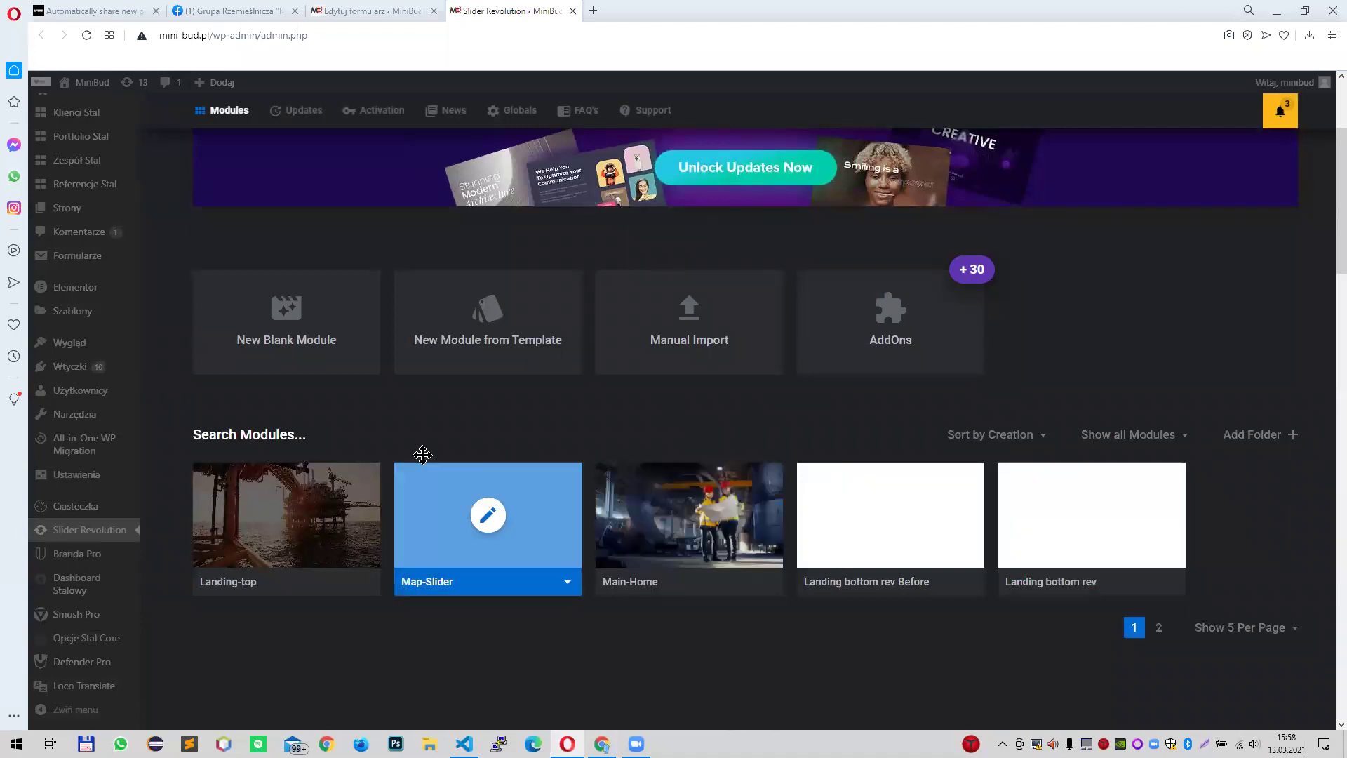
left_click(1244, 628)
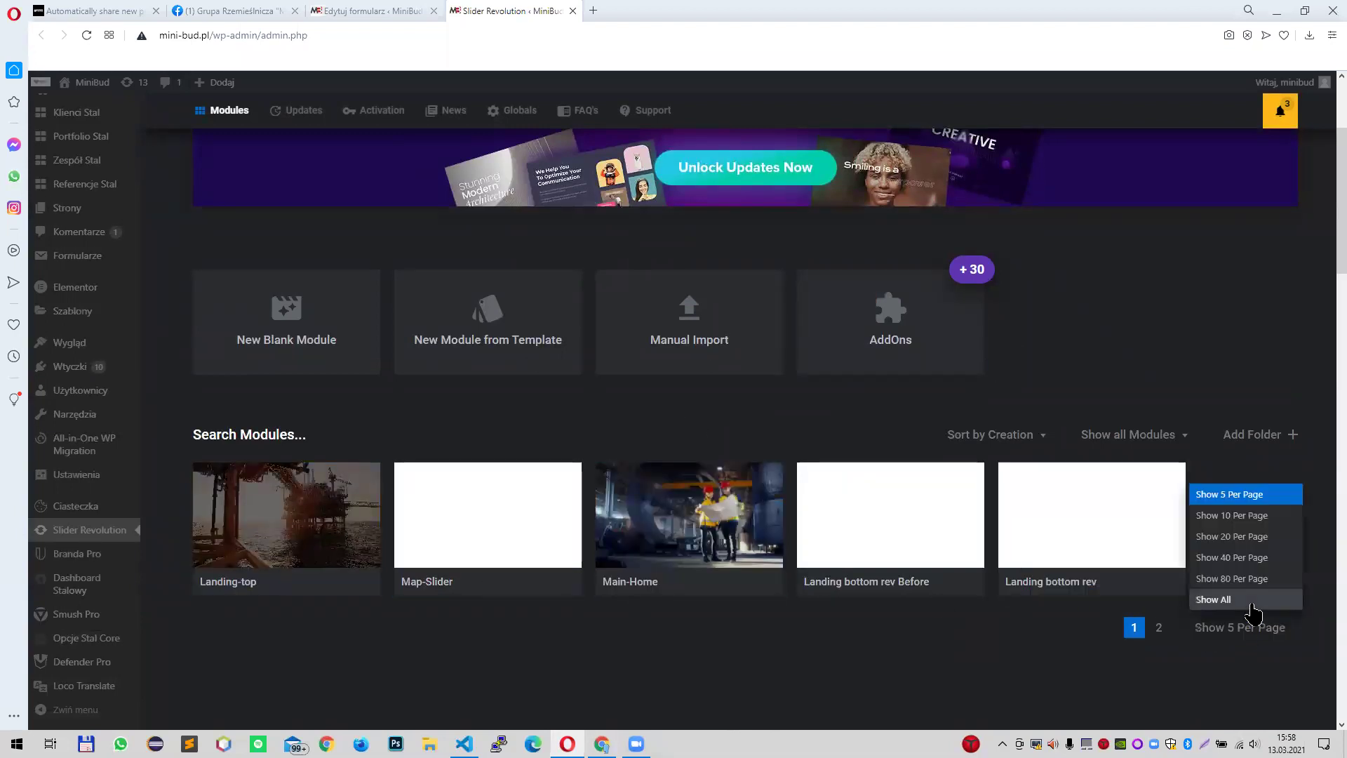
left_click(1252, 602)
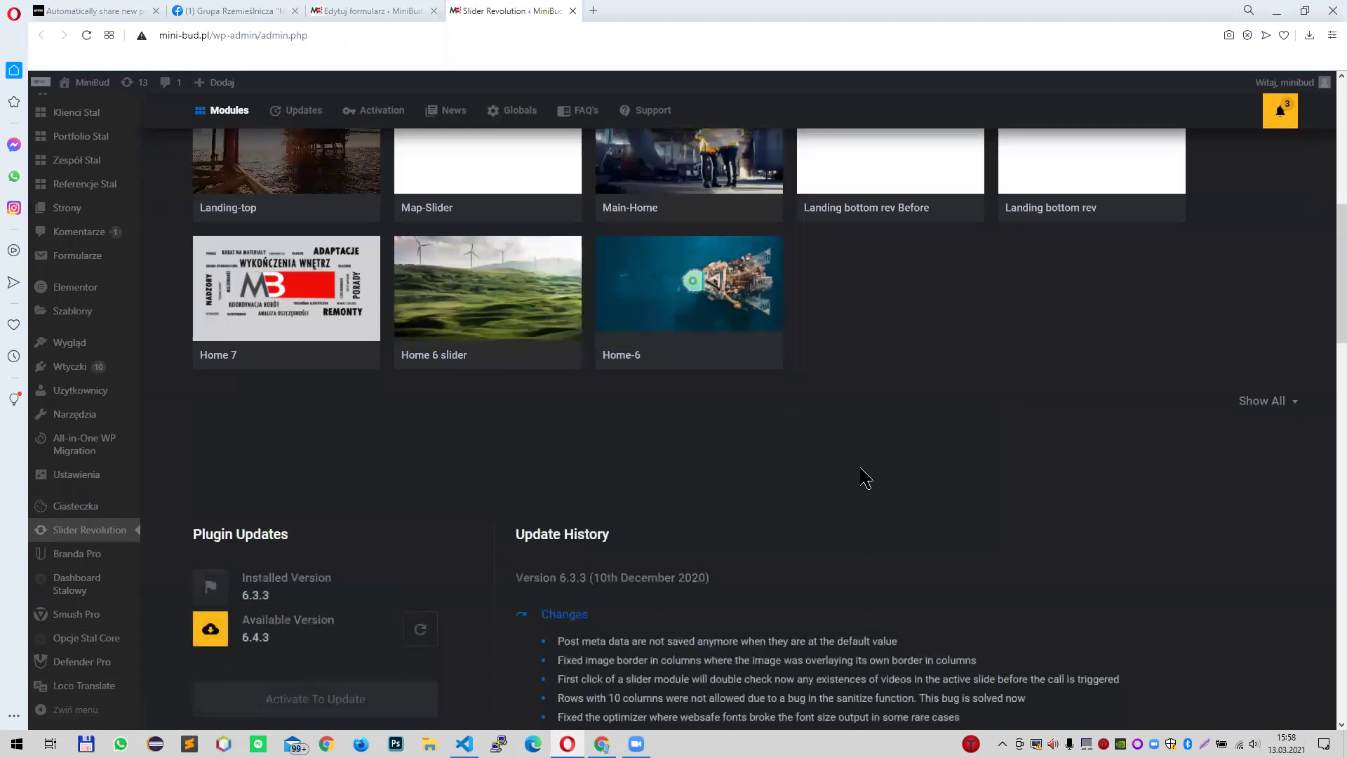
scroll(866, 477, "up", 2)
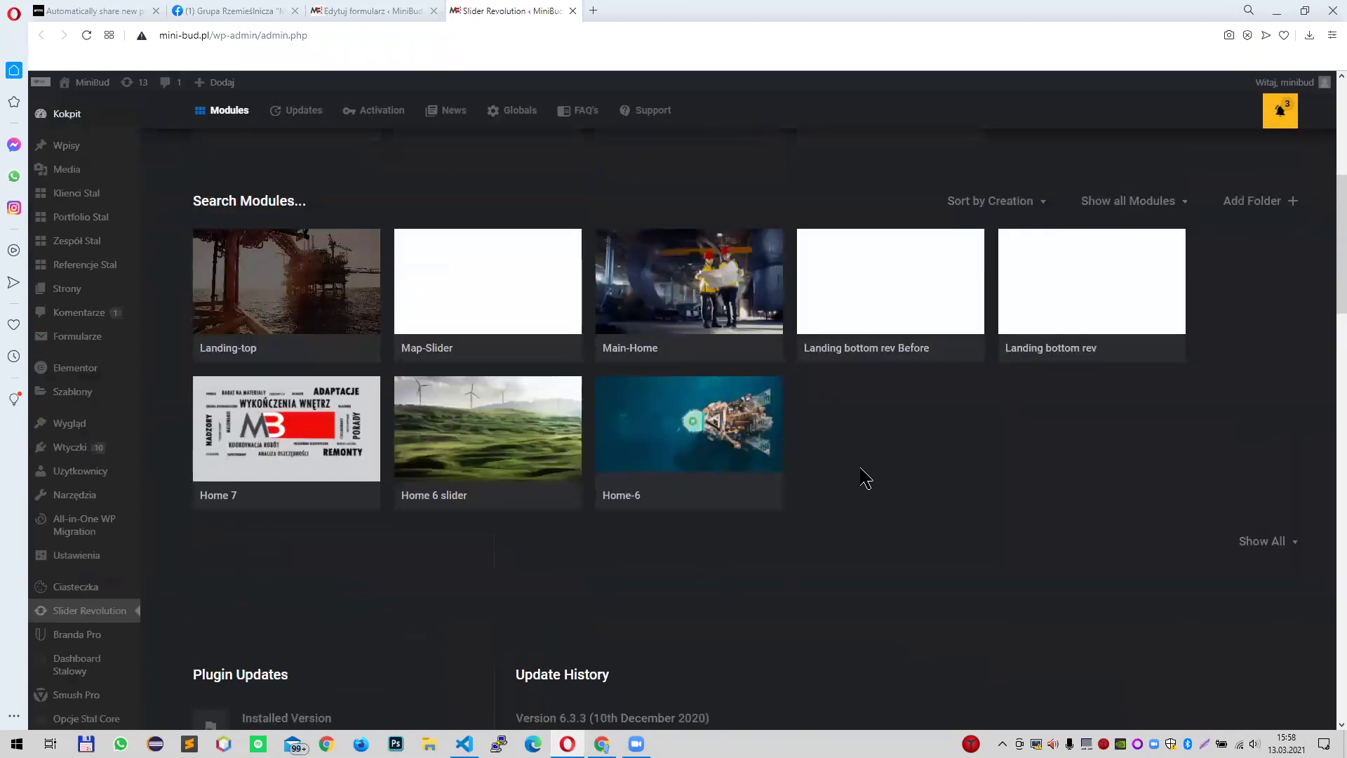
- Open the MiniBud home page in a new tab from the Formularze list to view its main slider
left_click(360, 8)
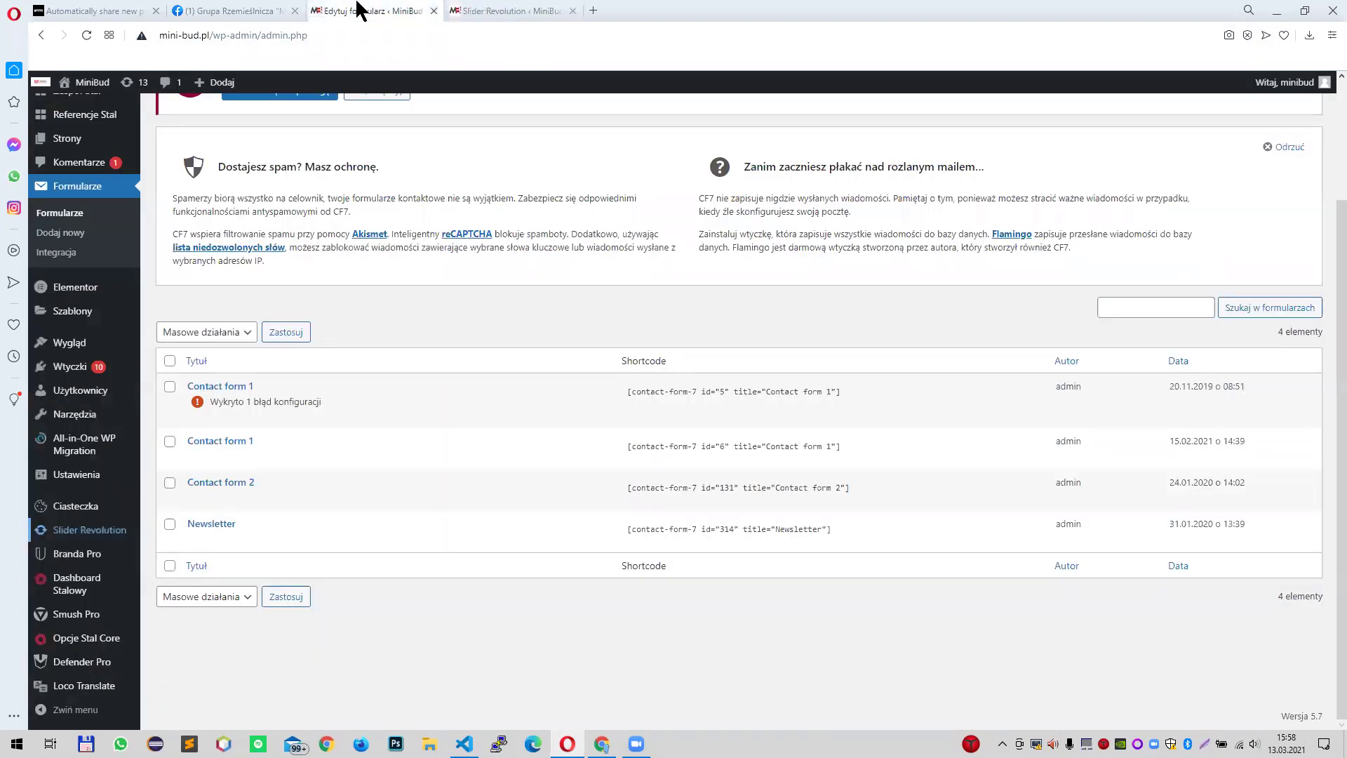
middle_click(98, 109)
left_click(641, 10)
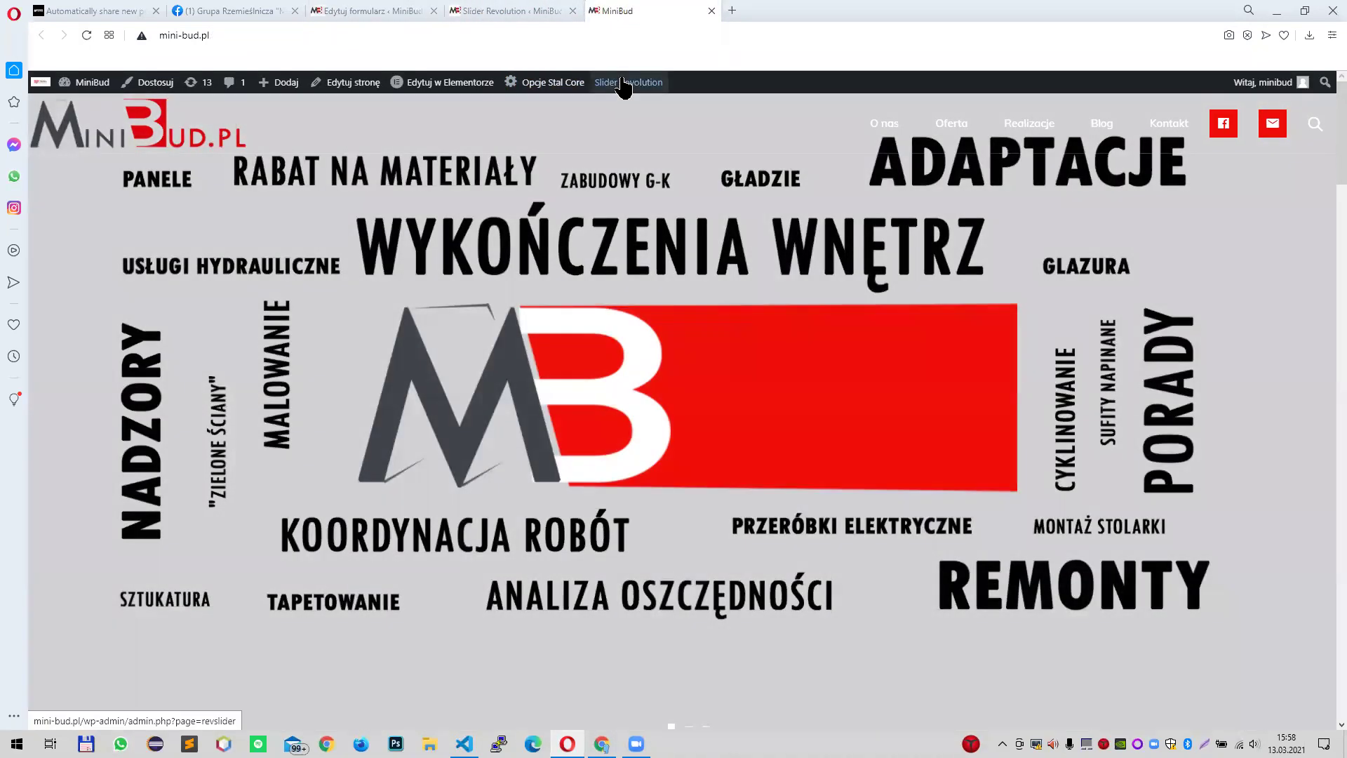
mouse_move(623, 84)
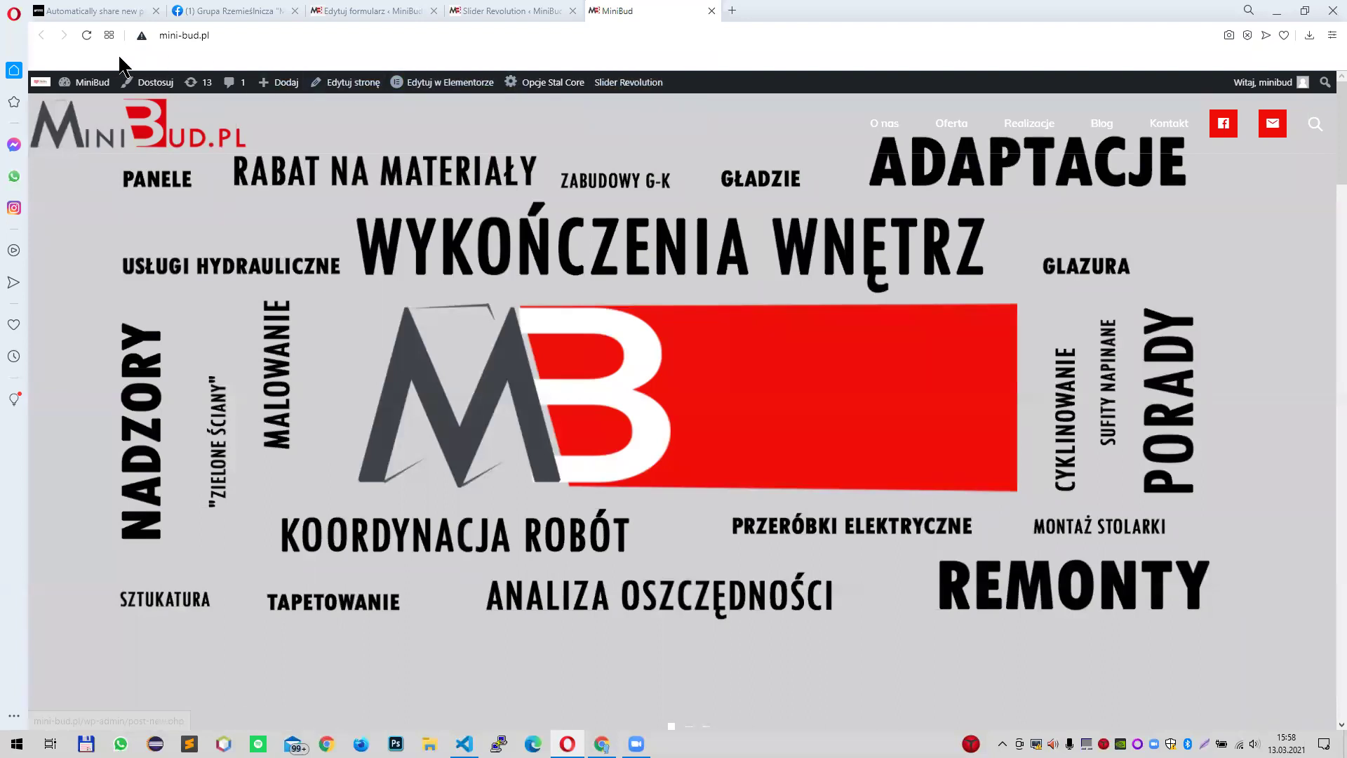
- Open the Home 7 slider in the Slider Revolution editor in a new tab and set the canvas zoom to 70%
middle_click(633, 109)
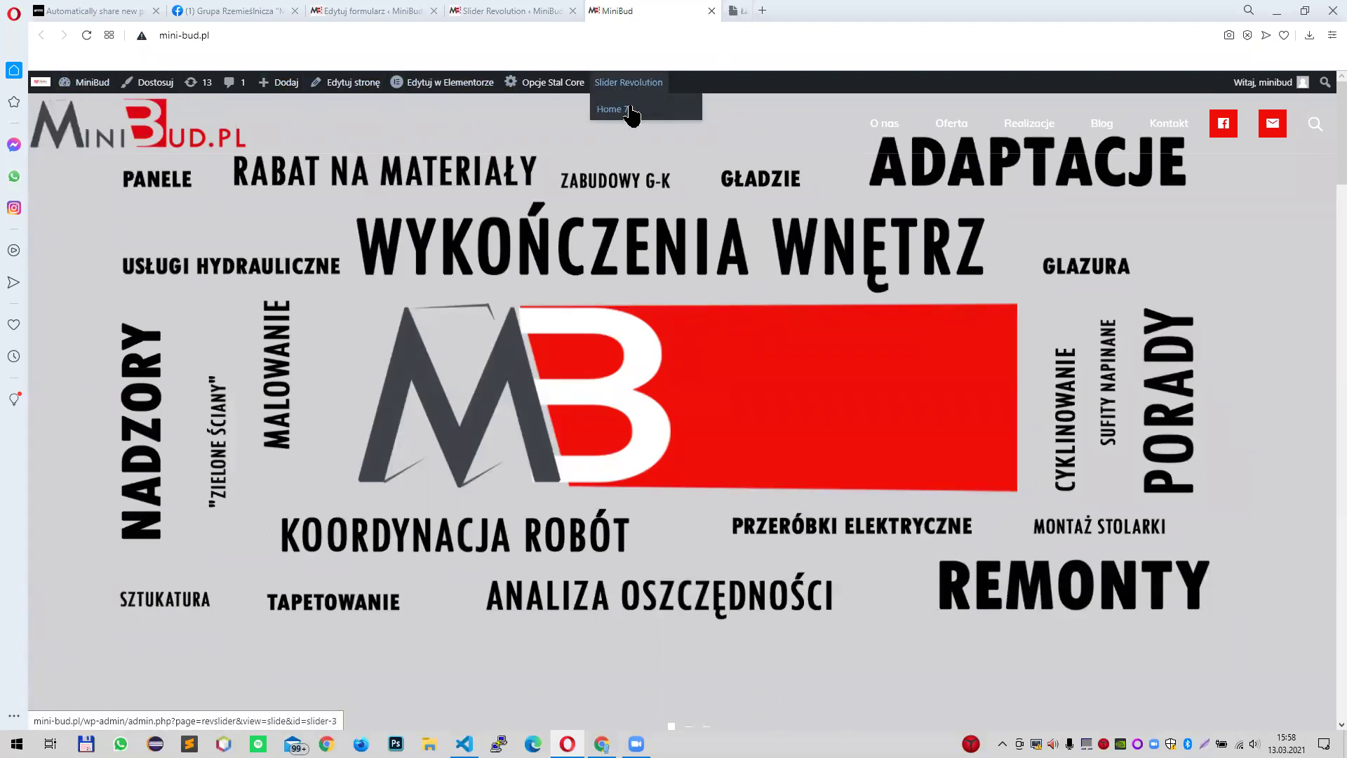
left_click(767, 10)
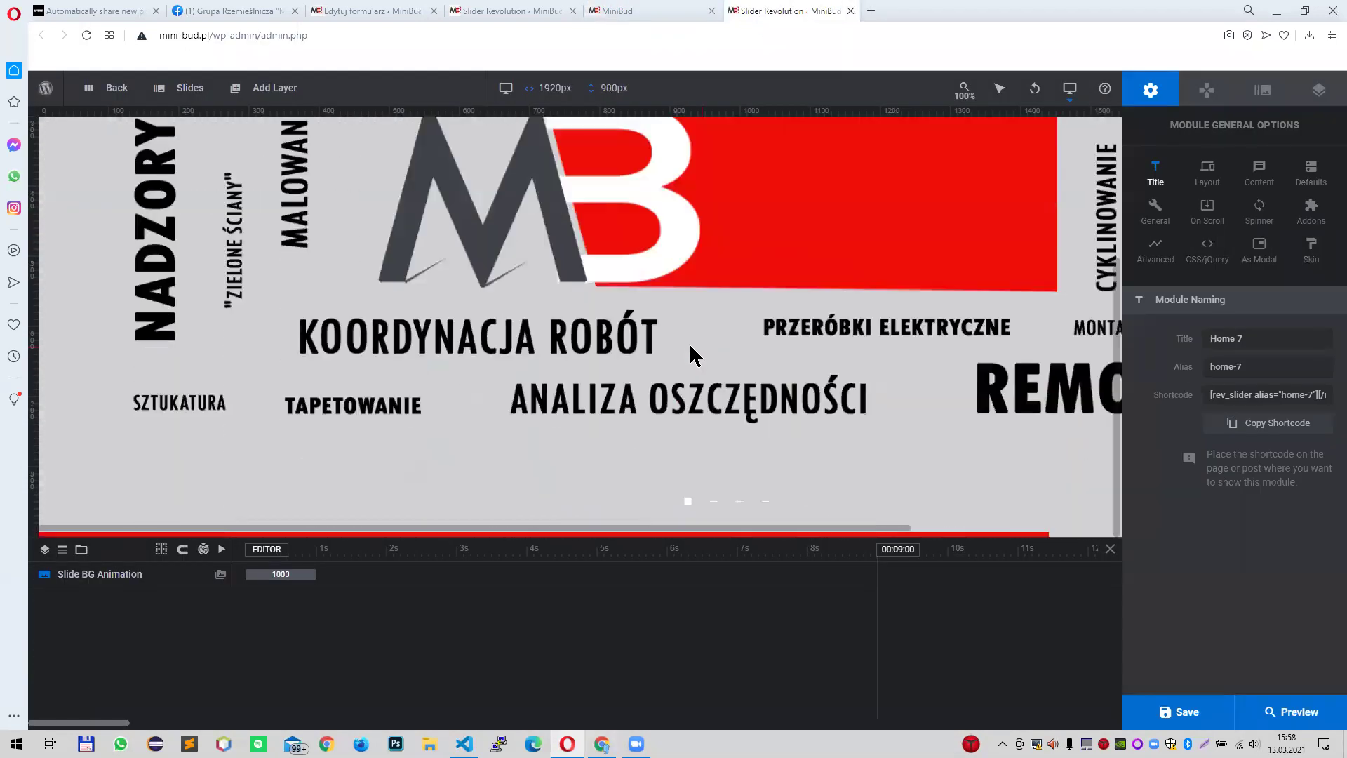
scroll(772, 422, "up", 3)
scroll(842, 365, "down", 2)
scroll(785, 334, "up", 2)
scroll(913, 396, "down", 2)
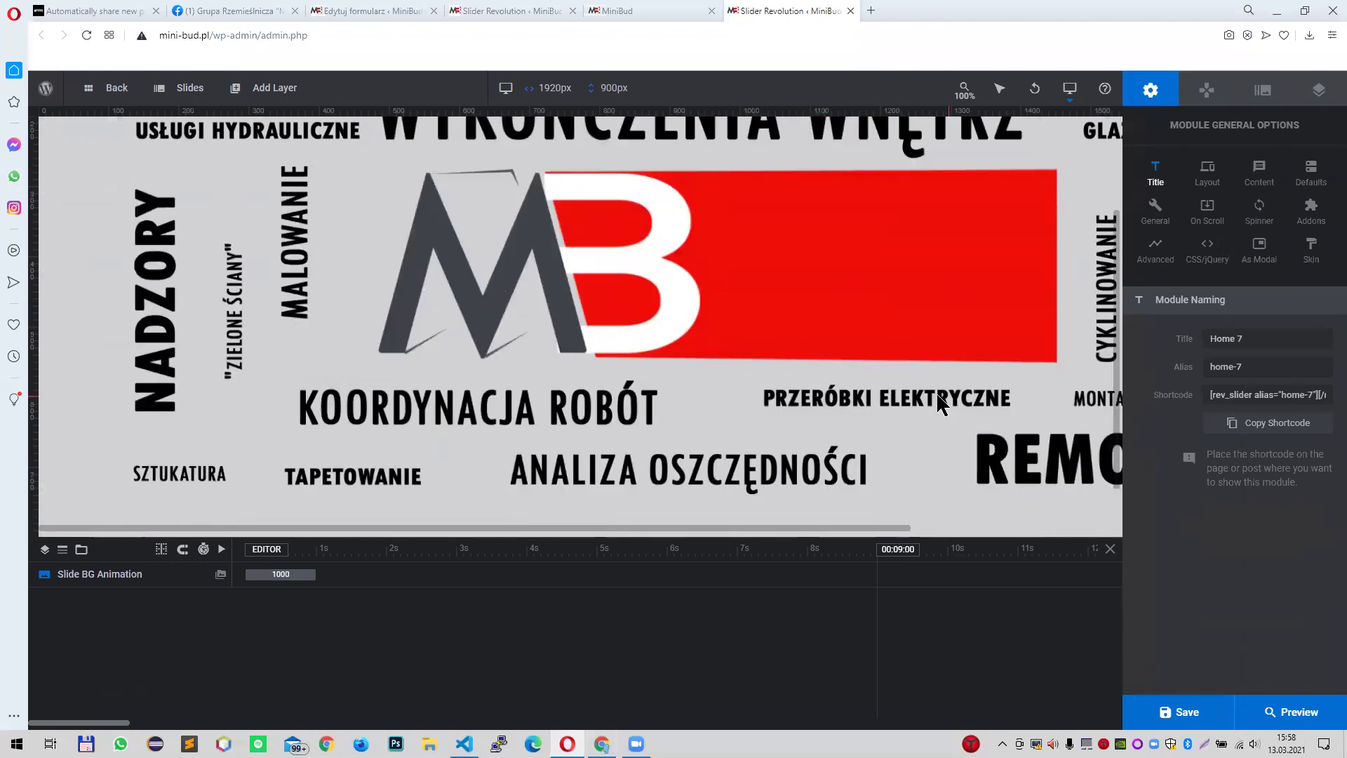
mouse_move(965, 91)
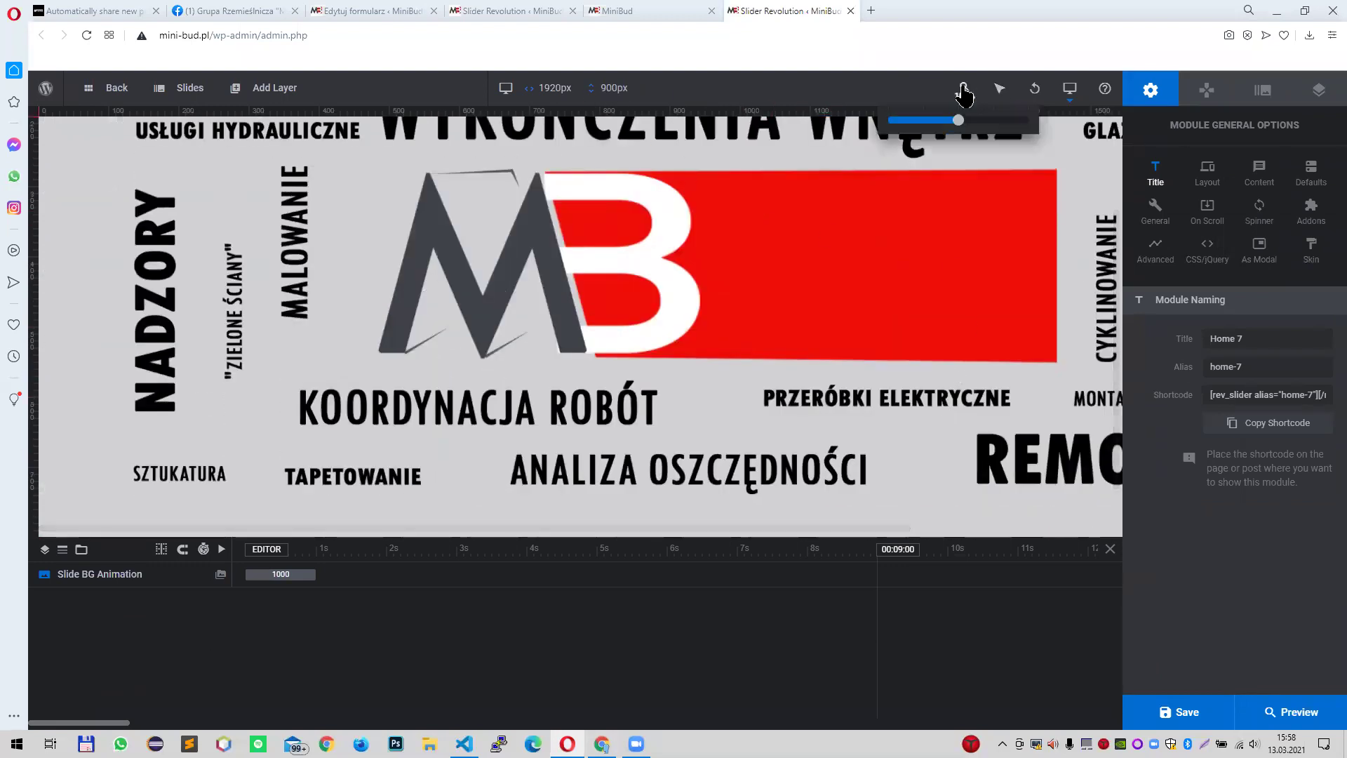
left_click_drag(958, 121, 905, 120)
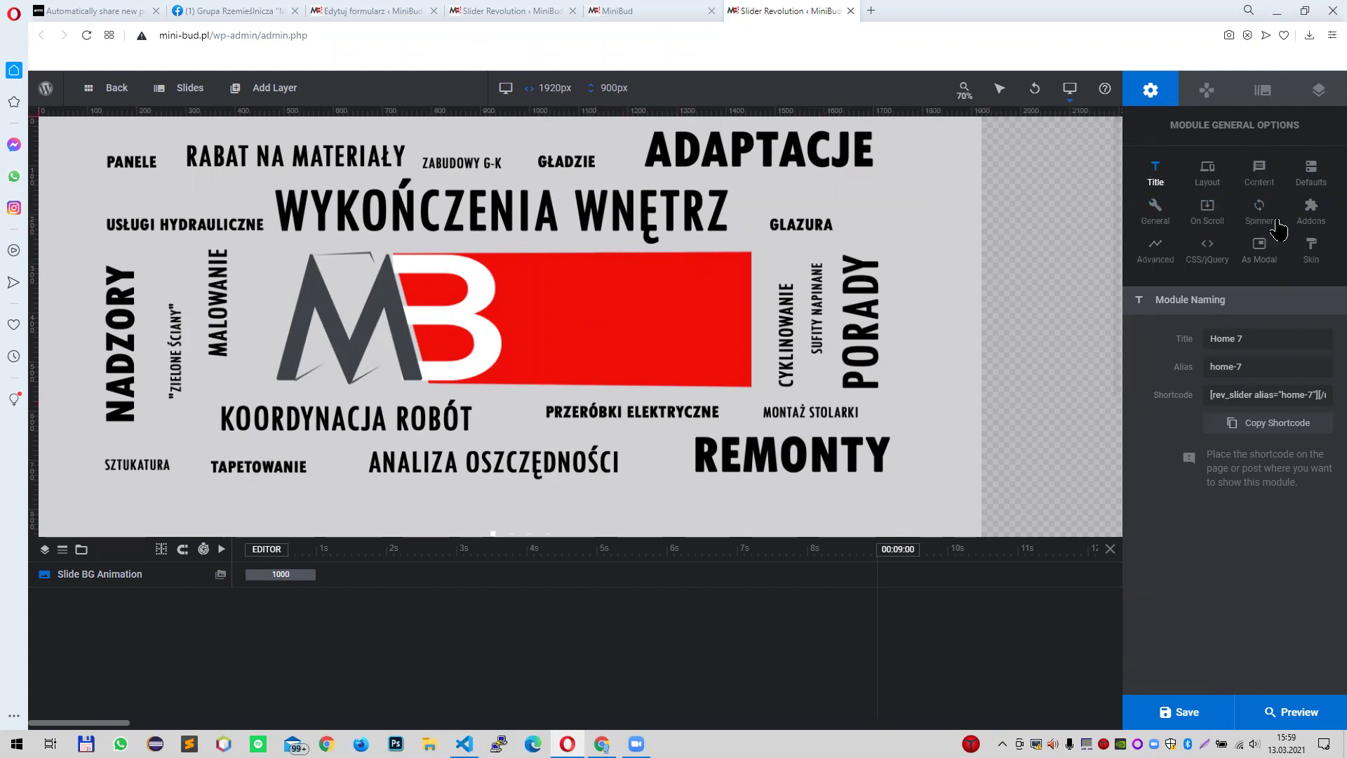
- Show the slider's navigation options for the progress bar and examine the bar along the slide's lower edge
left_click(1219, 101)
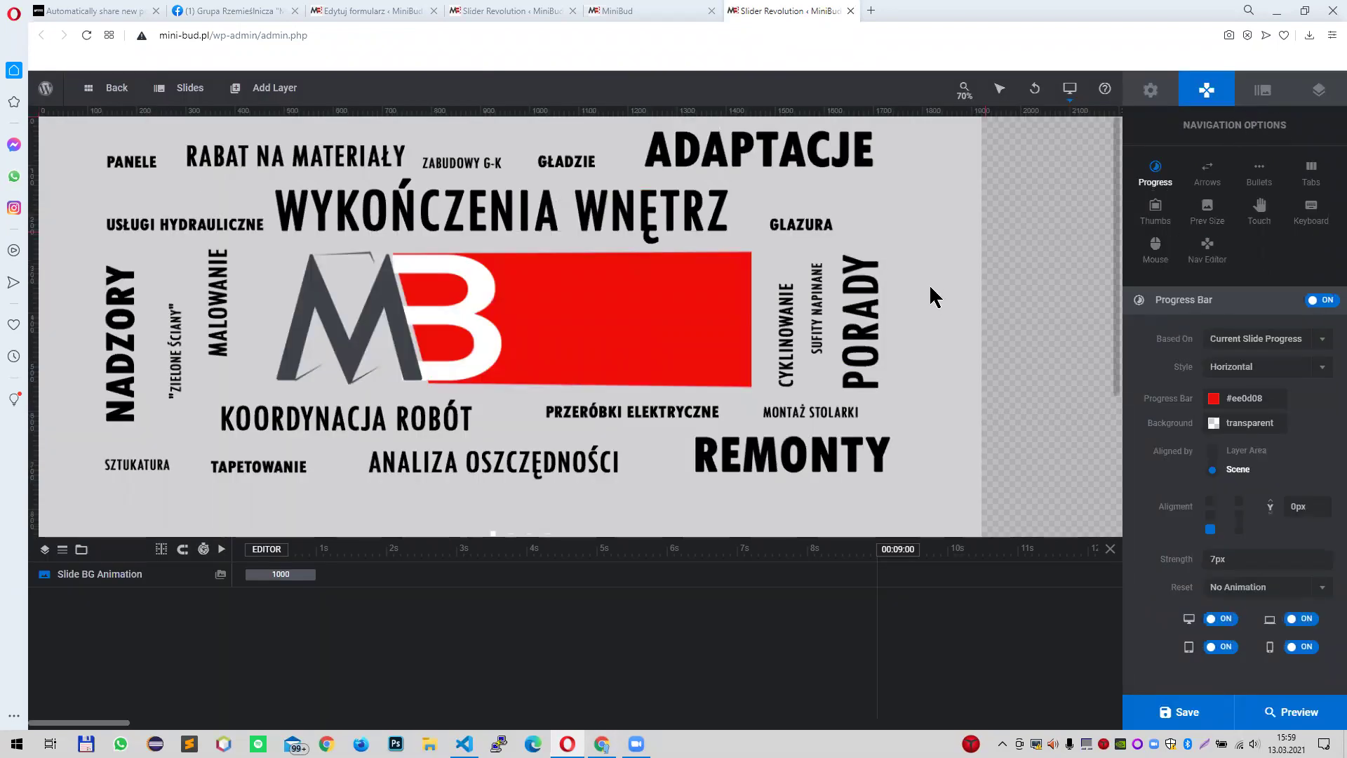
scroll(772, 350, "down", 2)
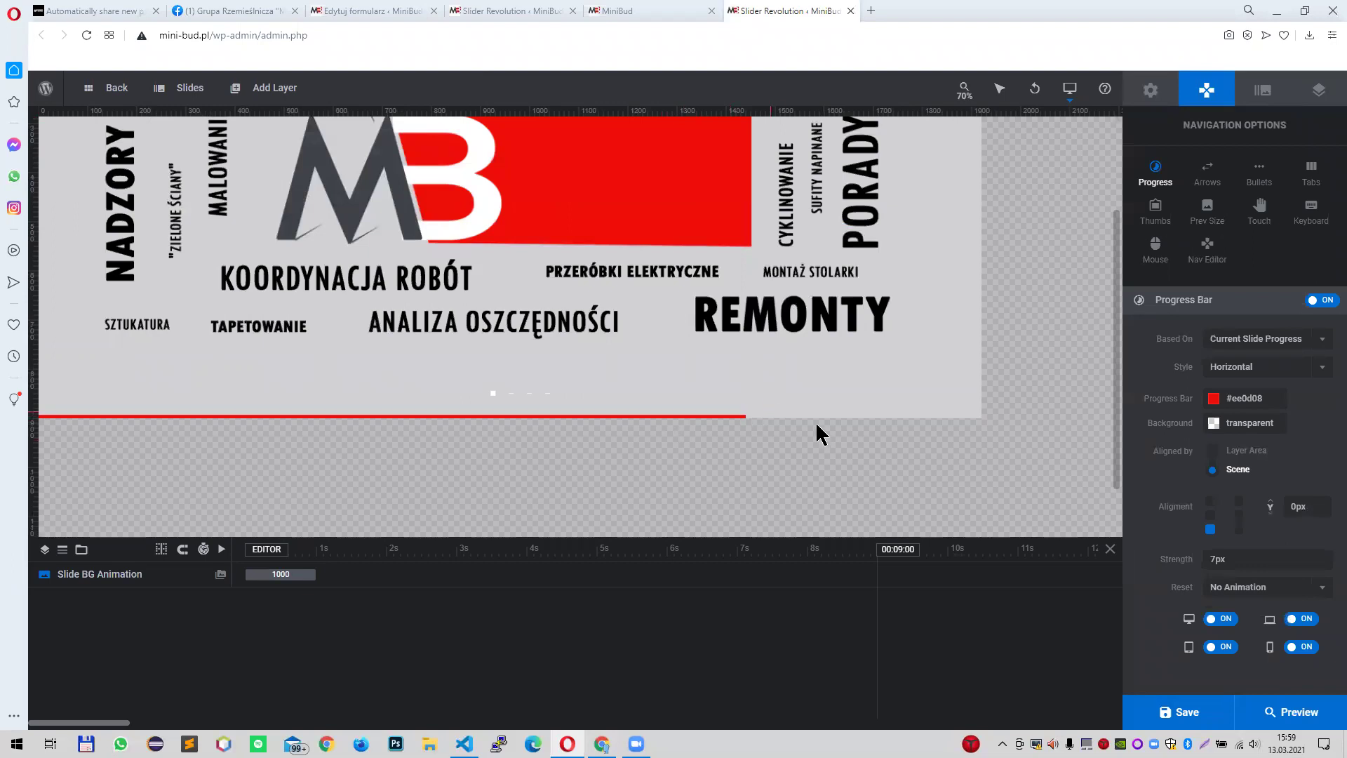
scroll(940, 331, "up", 2)
- Show the slide's background options, view the Media Library images for its source, and close the image chooser without inserting anything
left_click(1265, 92)
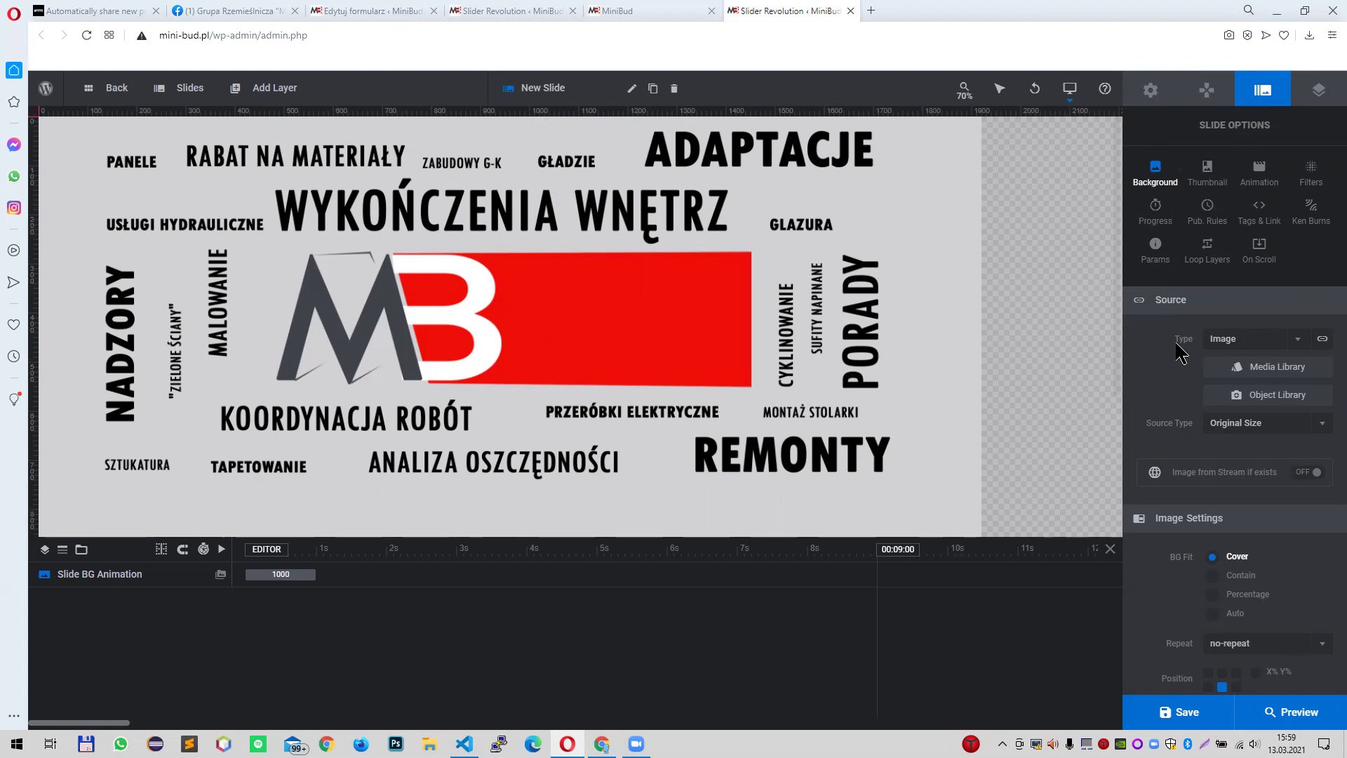
left_click(1263, 377)
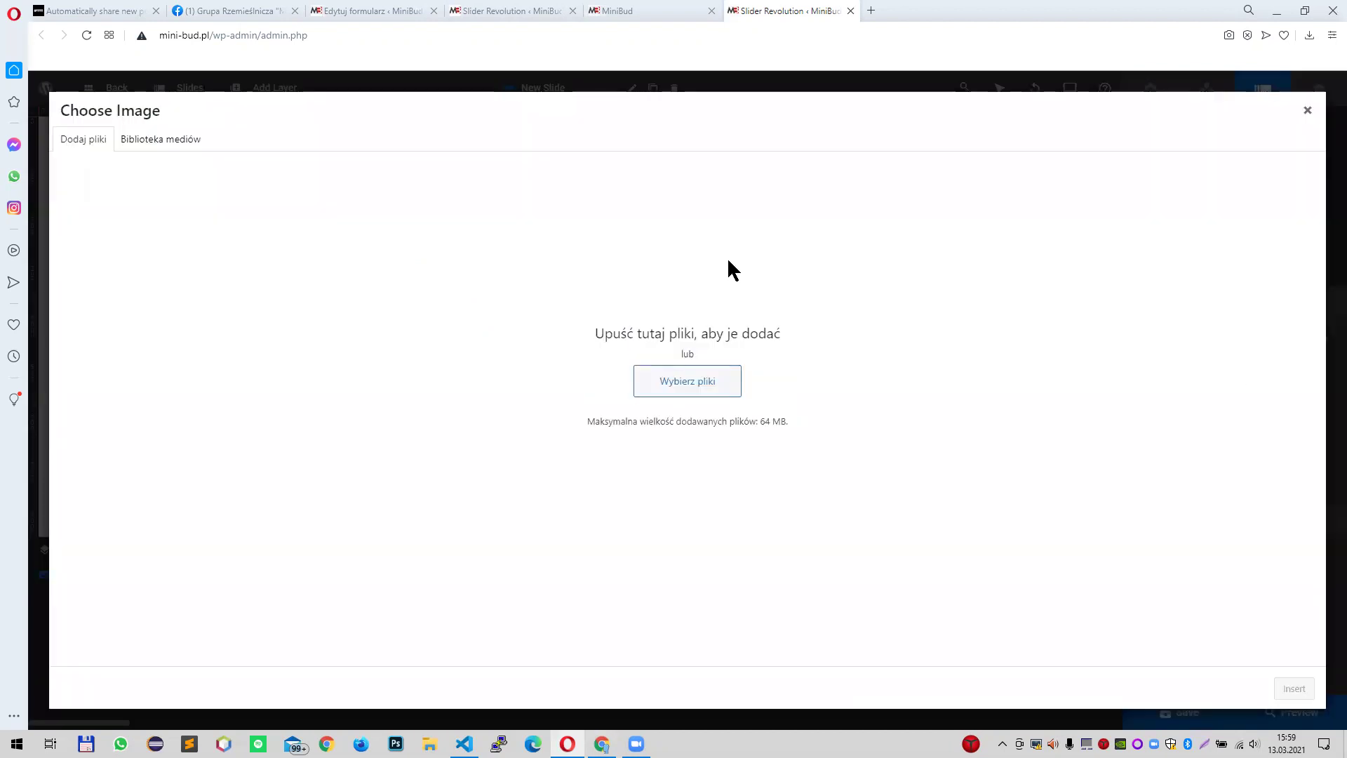
left_click(163, 143)
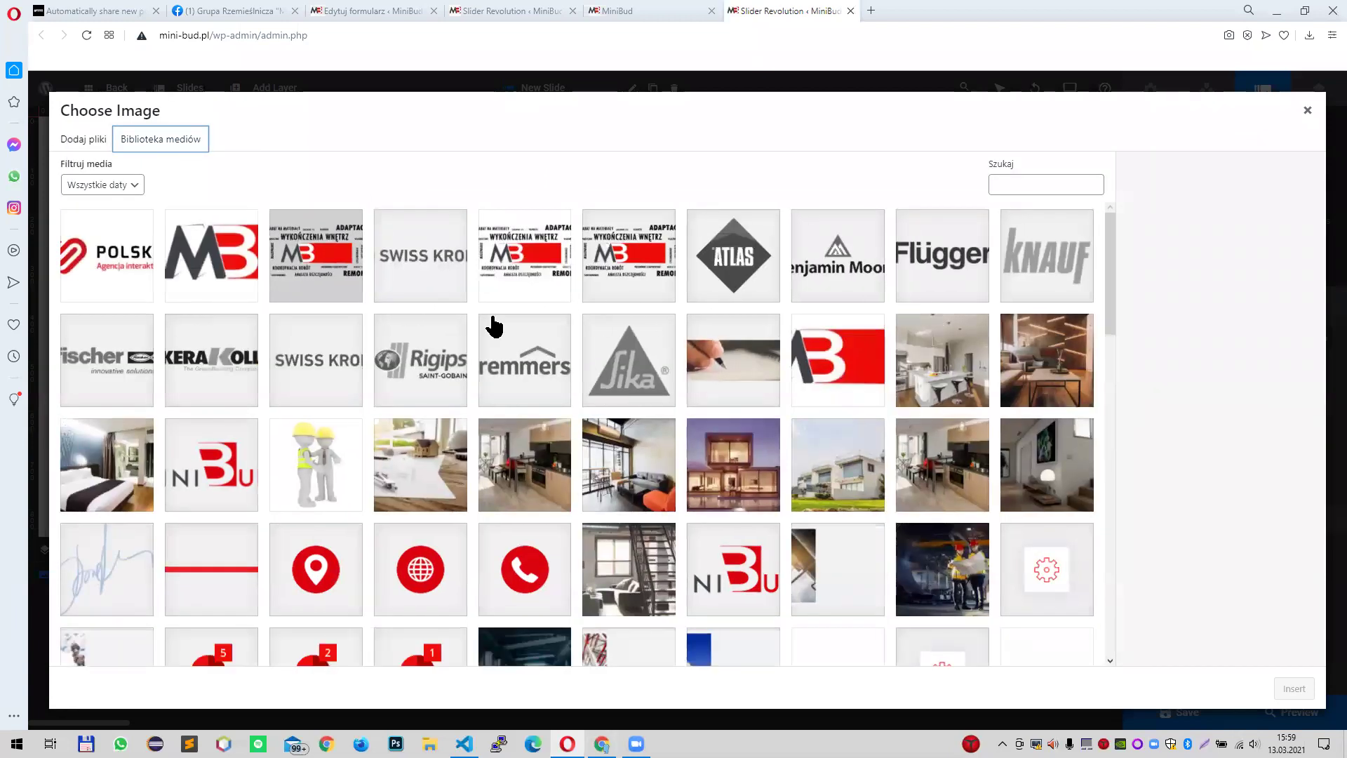
left_click(82, 138)
left_click(1307, 112)
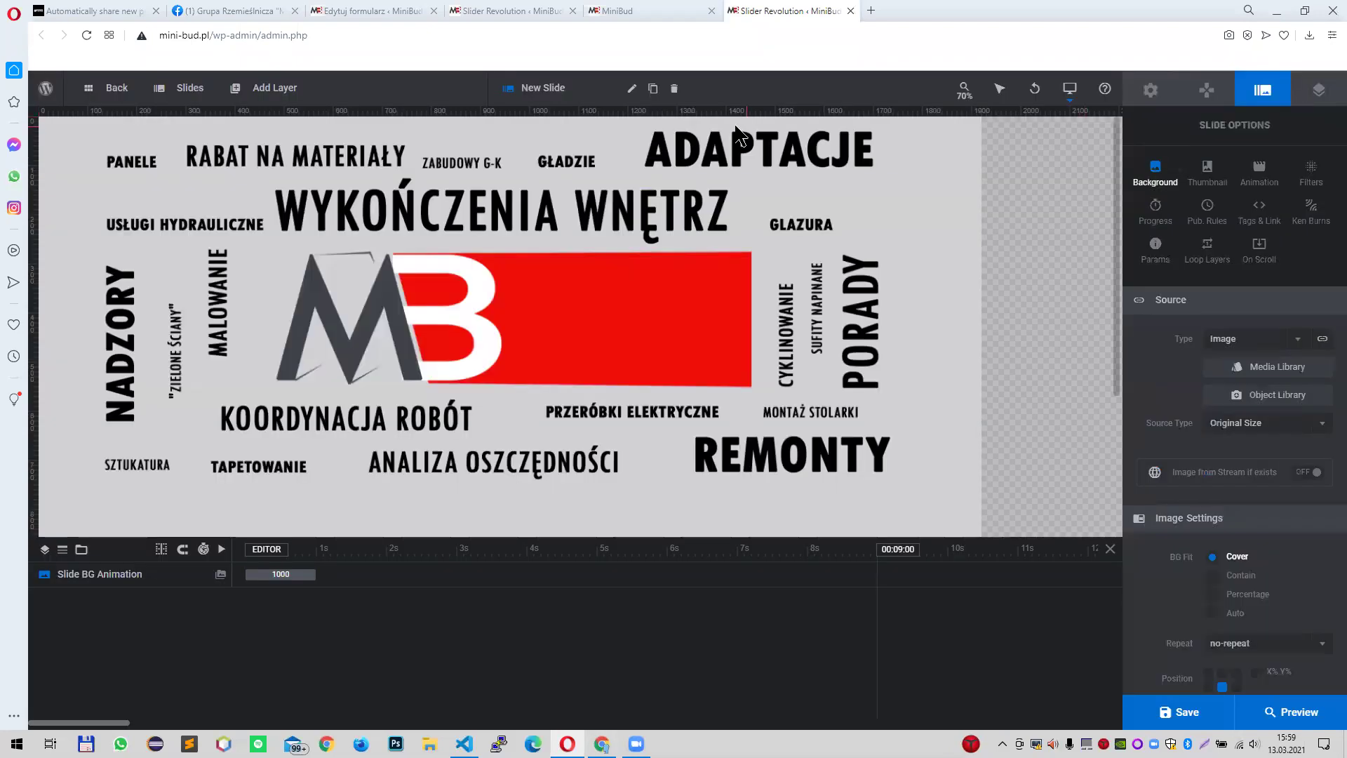
- Close the slider editor, home page and Slider Revolution tabs, and go from the Formularze list to the Kokpit dashboard
left_click(850, 11)
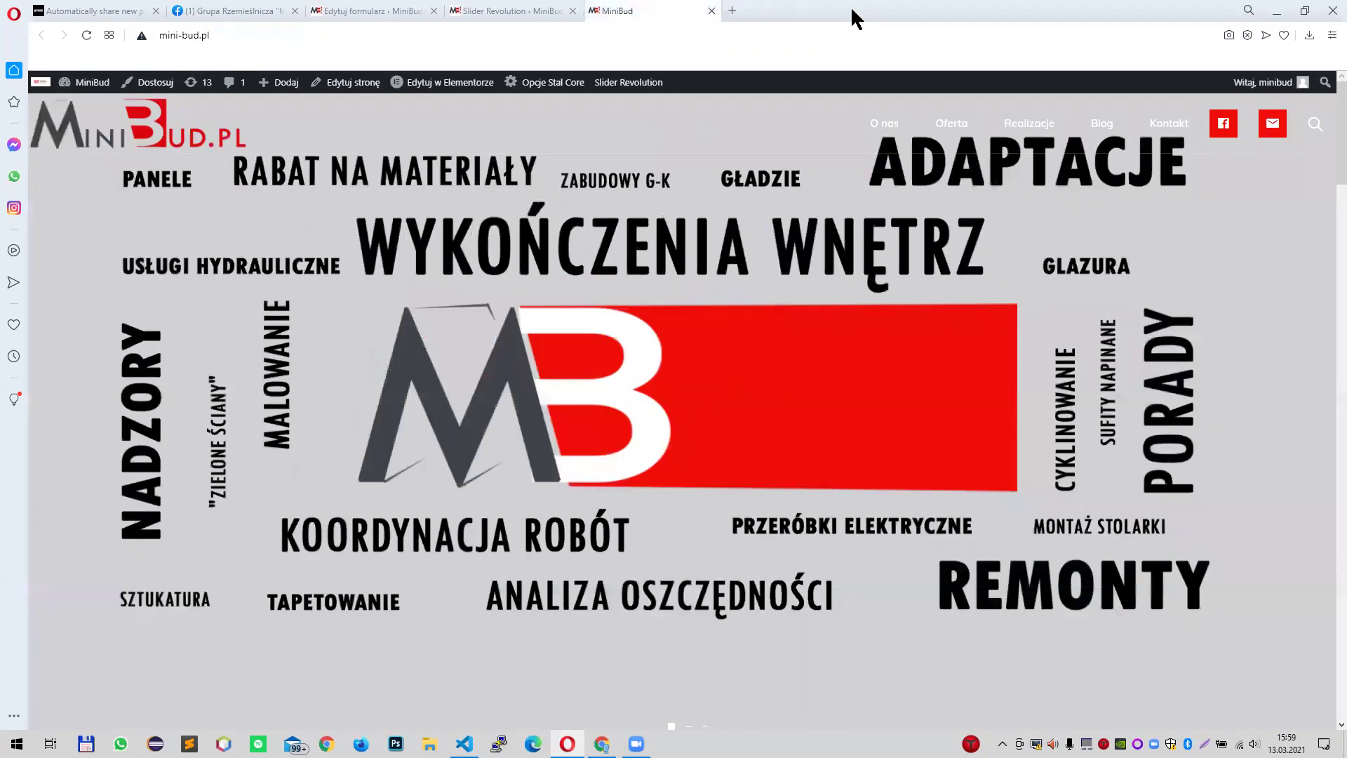
left_click(711, 11)
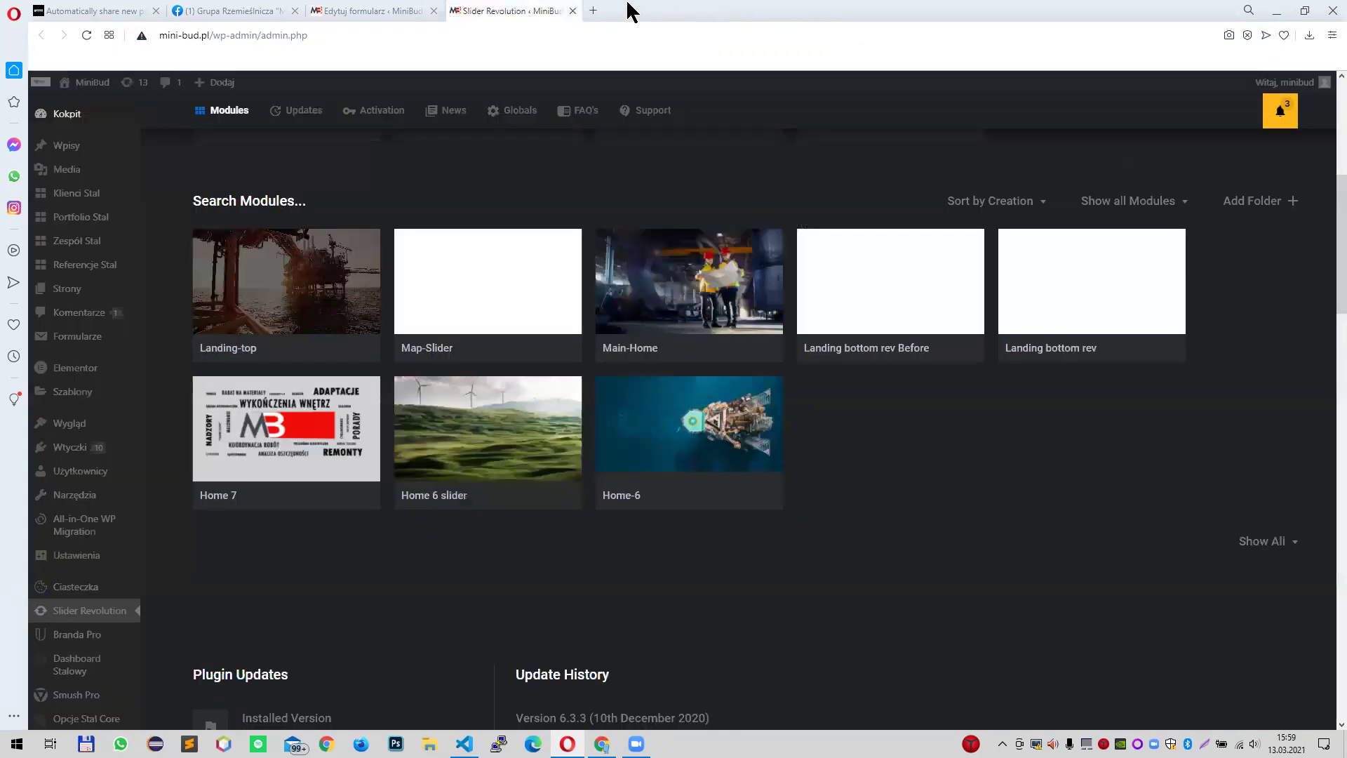
left_click(572, 11)
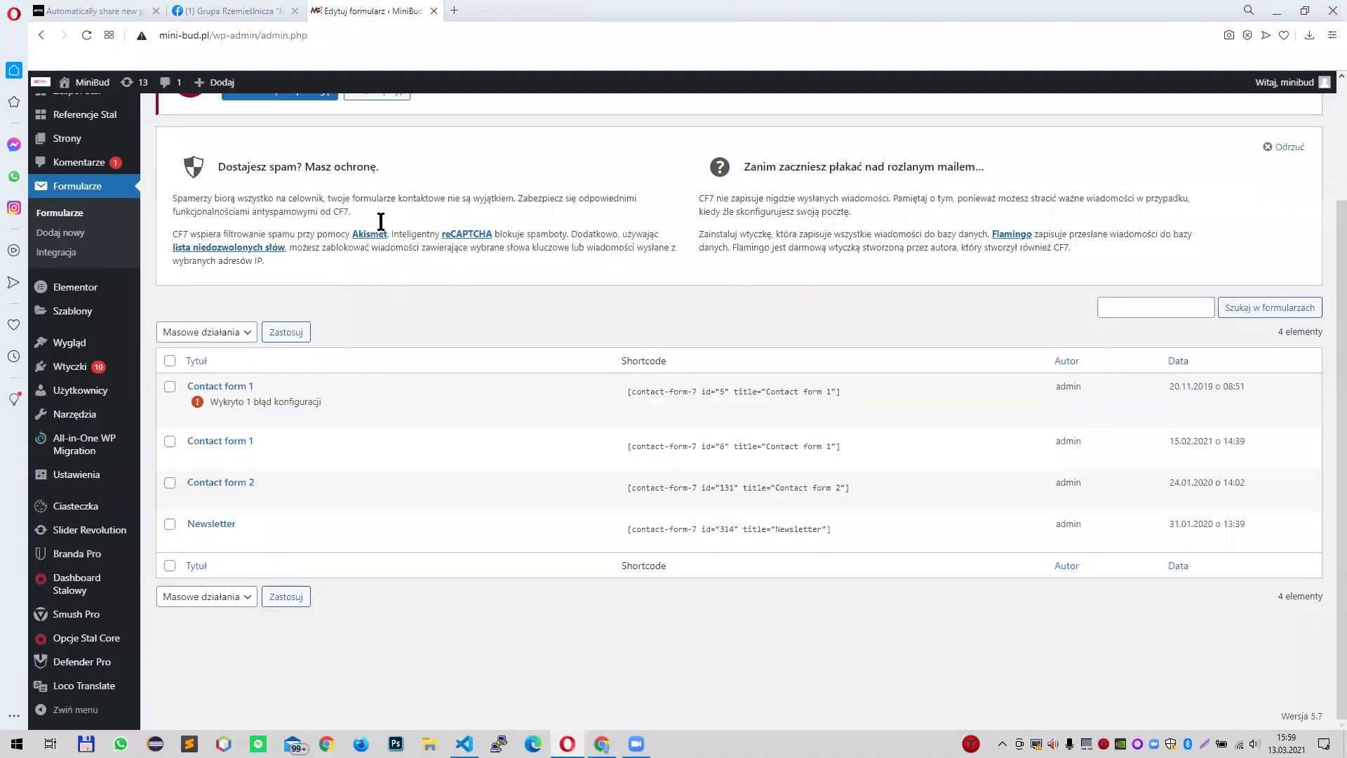
scroll(517, 663, "up", 3)
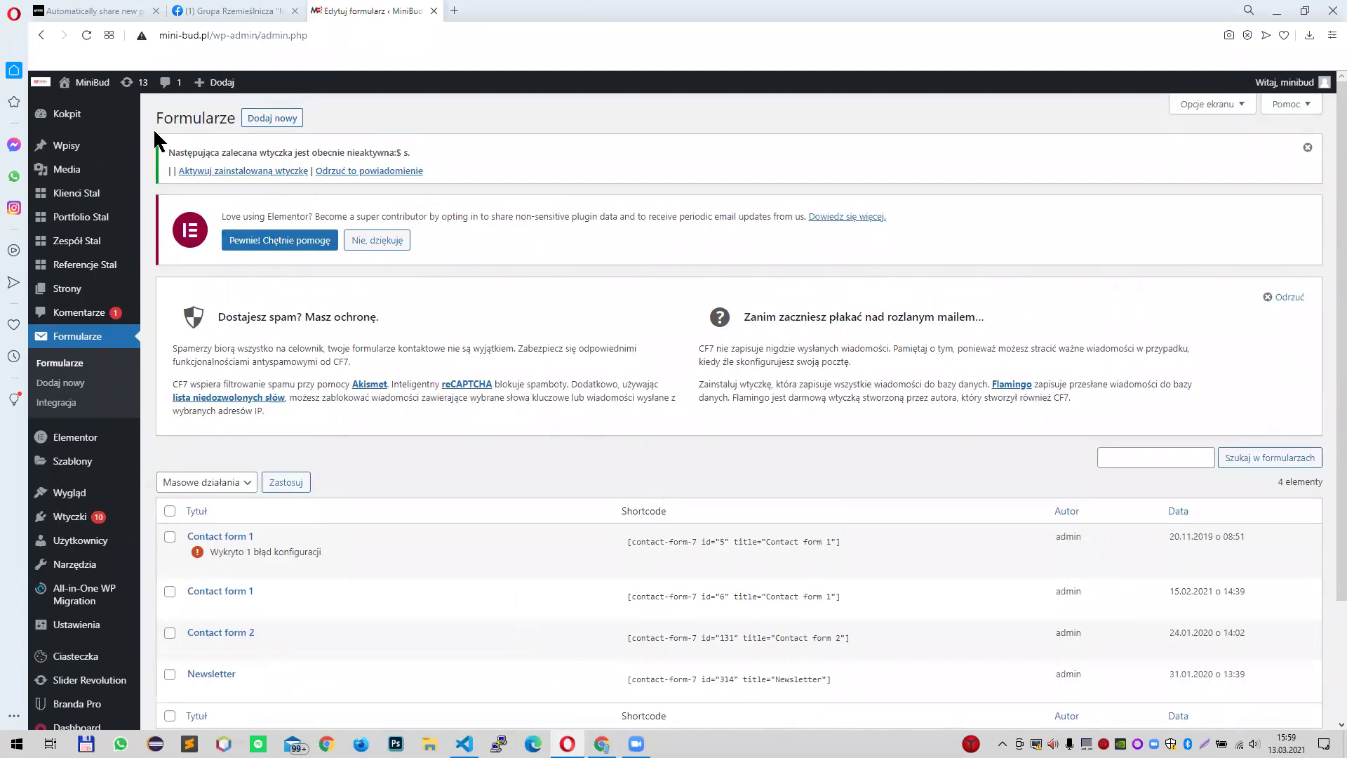
mouse_move(109, 114)
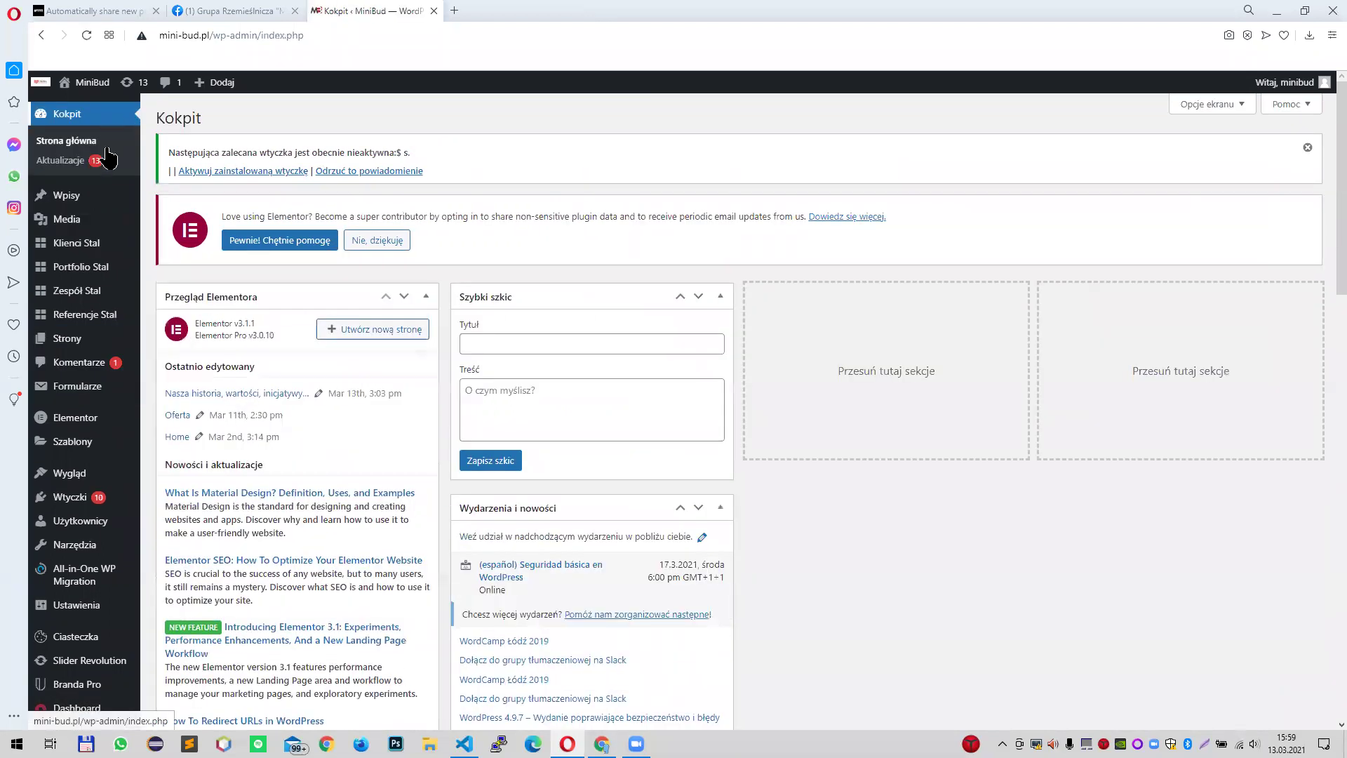
- Open the MiniBud home page in a new tab from the dashboard and view its main slider
middle_click(80, 109)
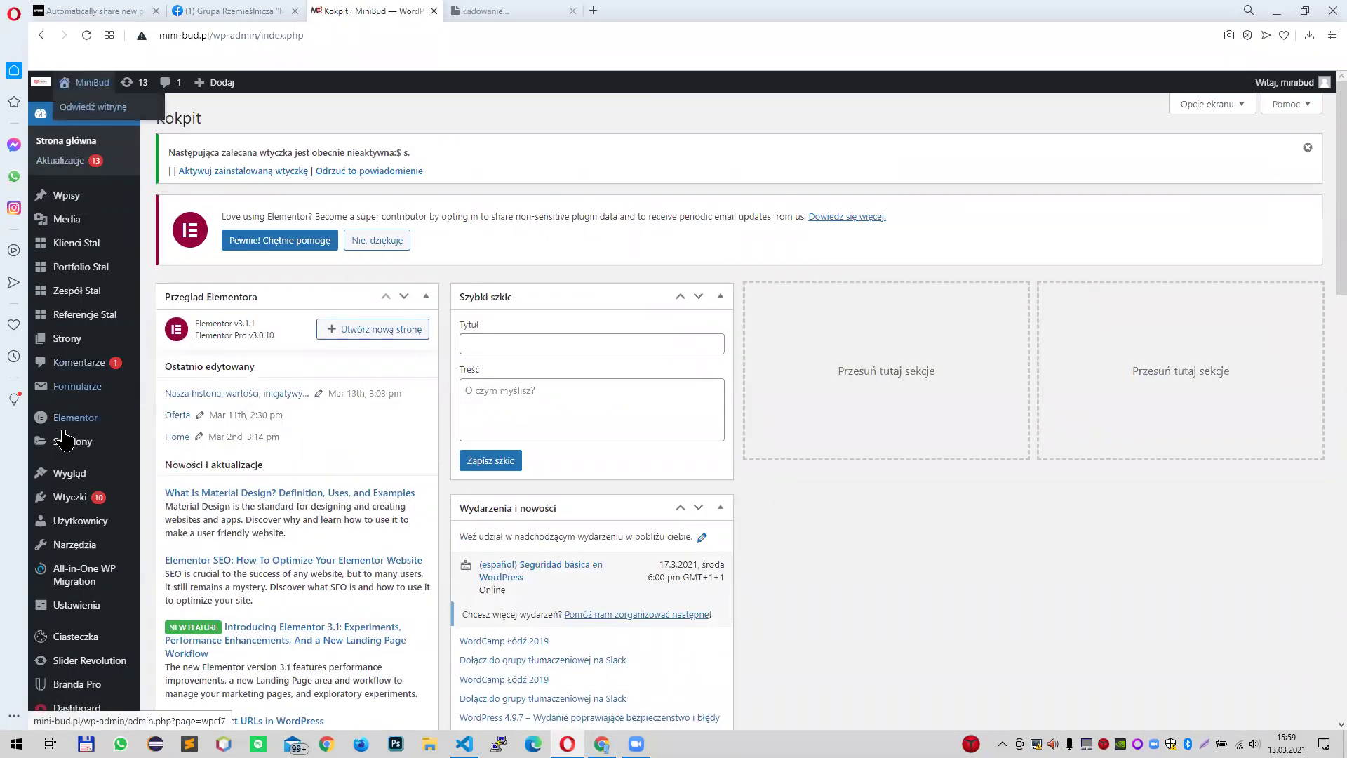
left_click(544, 11)
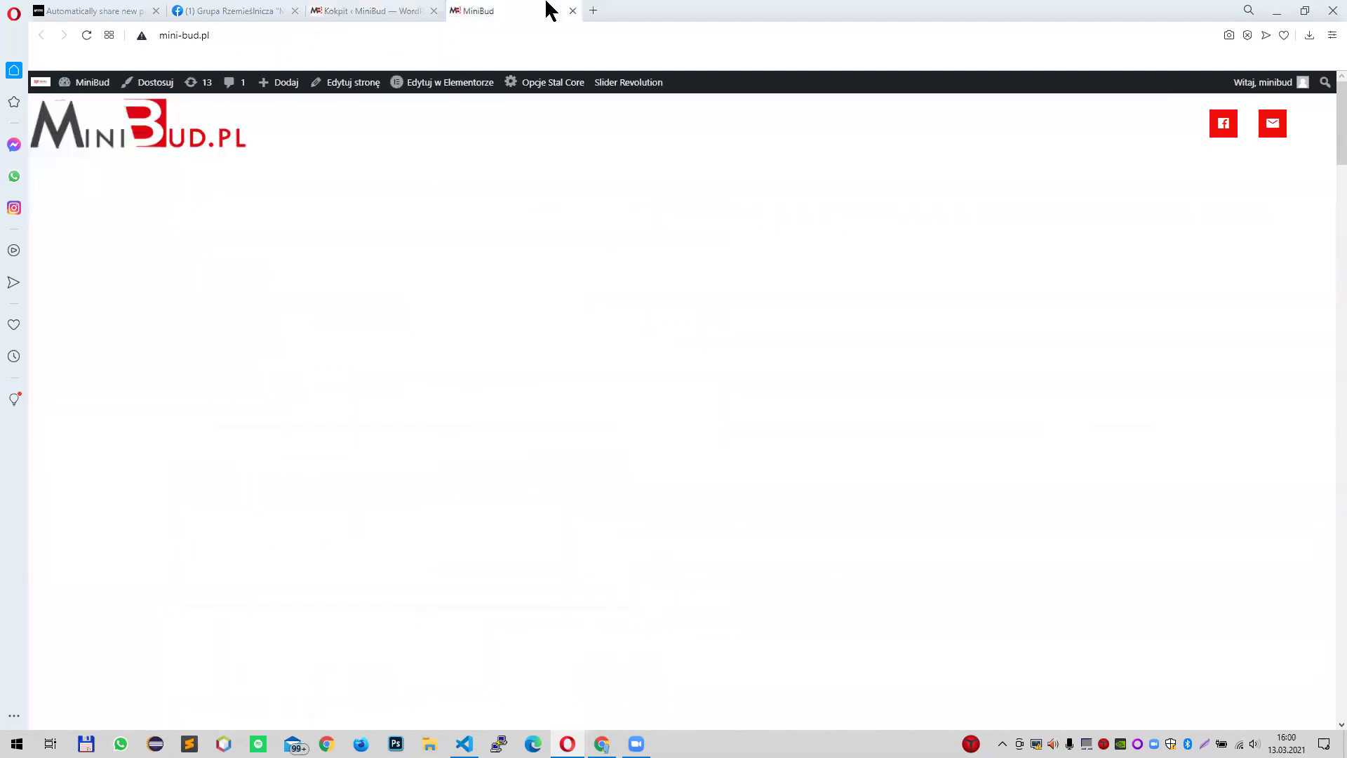
scroll(700, 283, "down", 5)
scroll(767, 268, "up", 5)
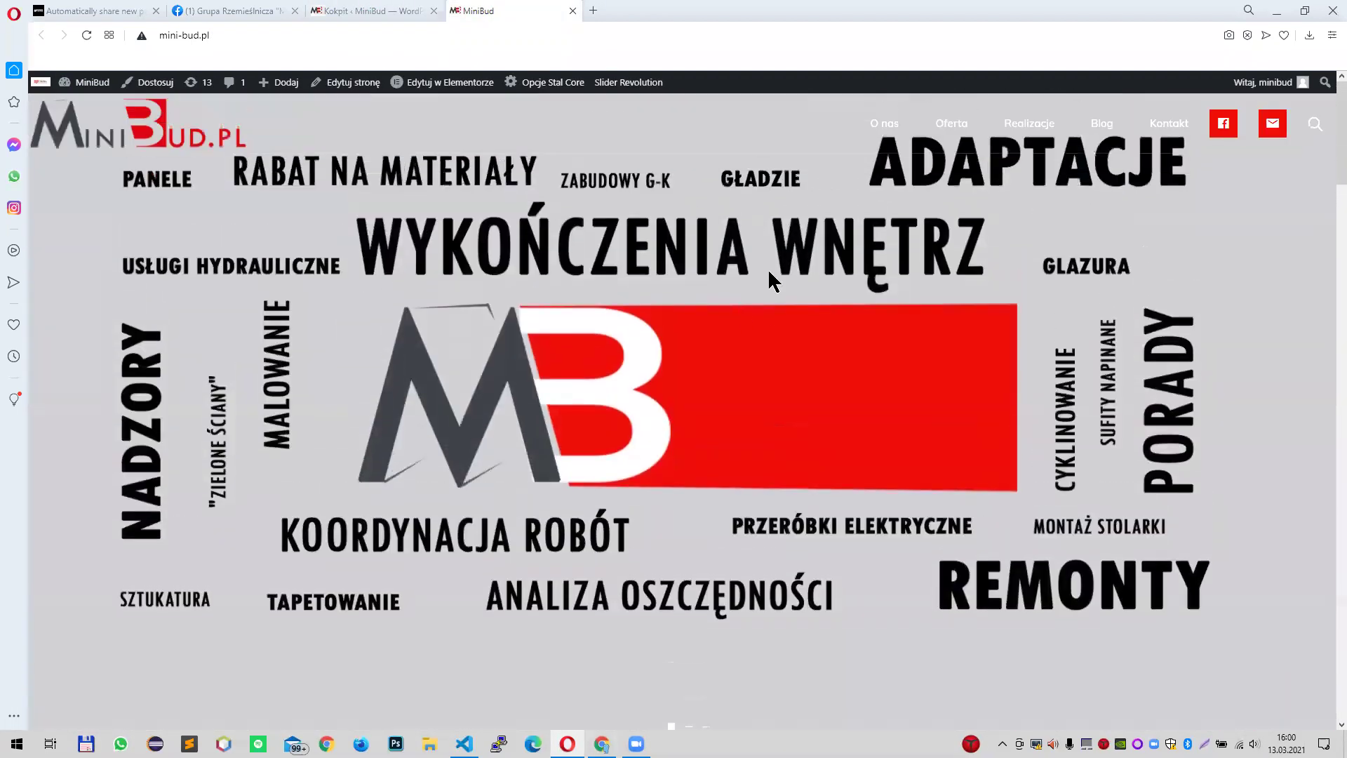
- Go to the Oferta page, look over its sections down to the extended inspection scope, and return to the page's start
left_click(949, 123)
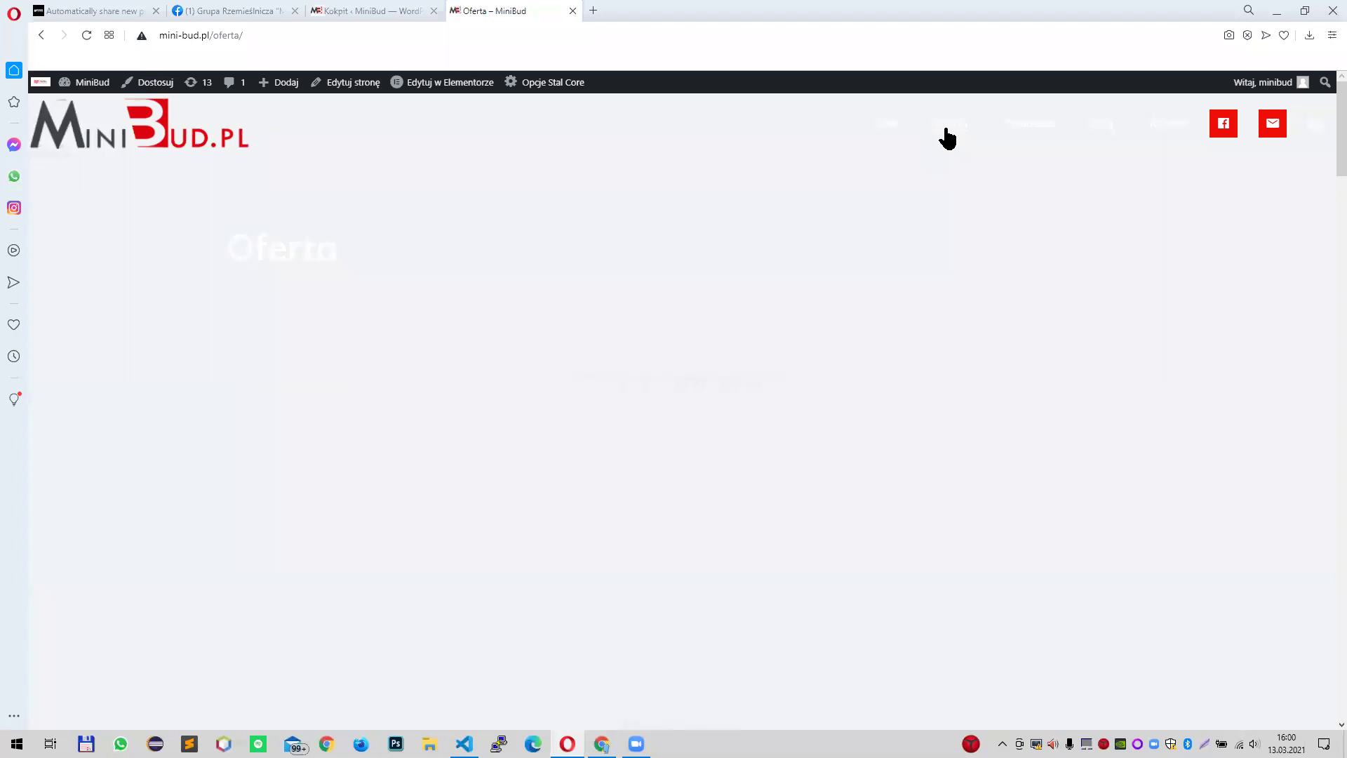
mouse_move(456, 91)
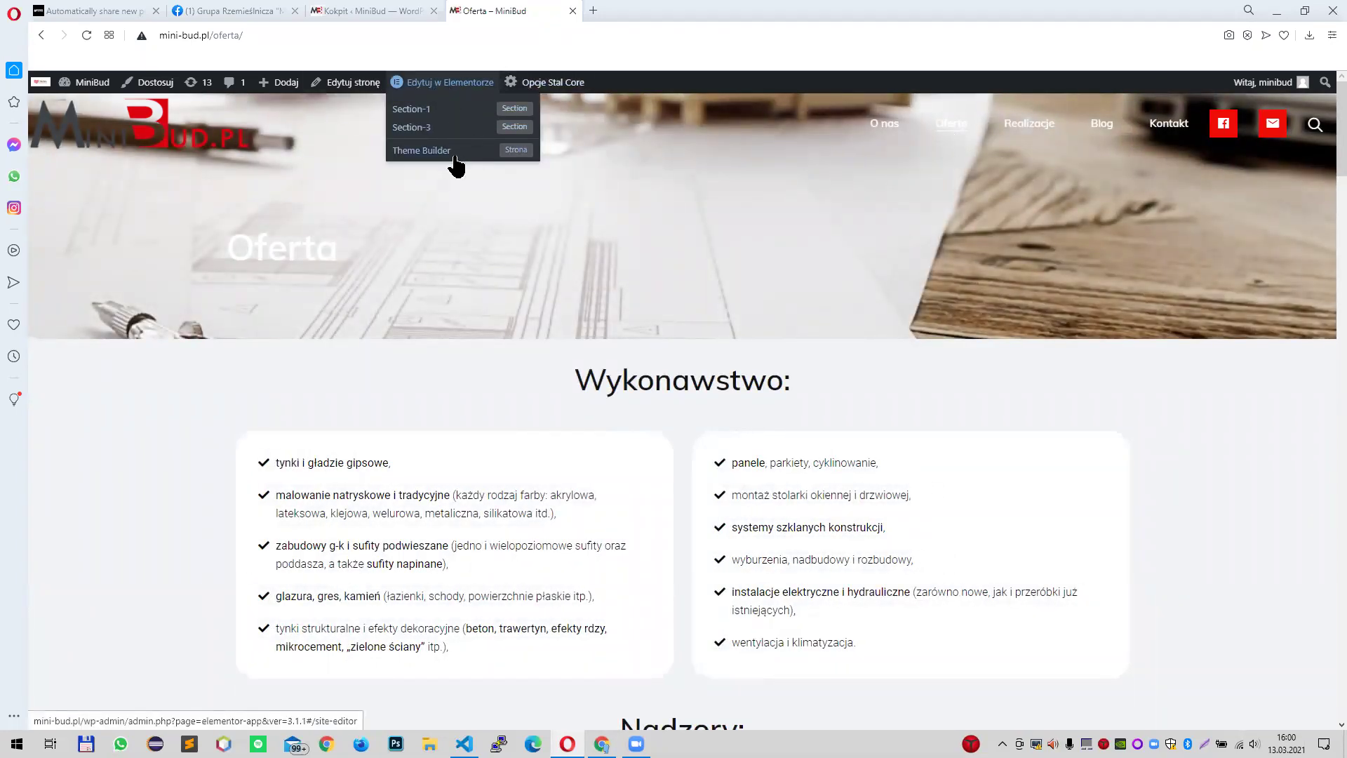
scroll(839, 232, "down", 7)
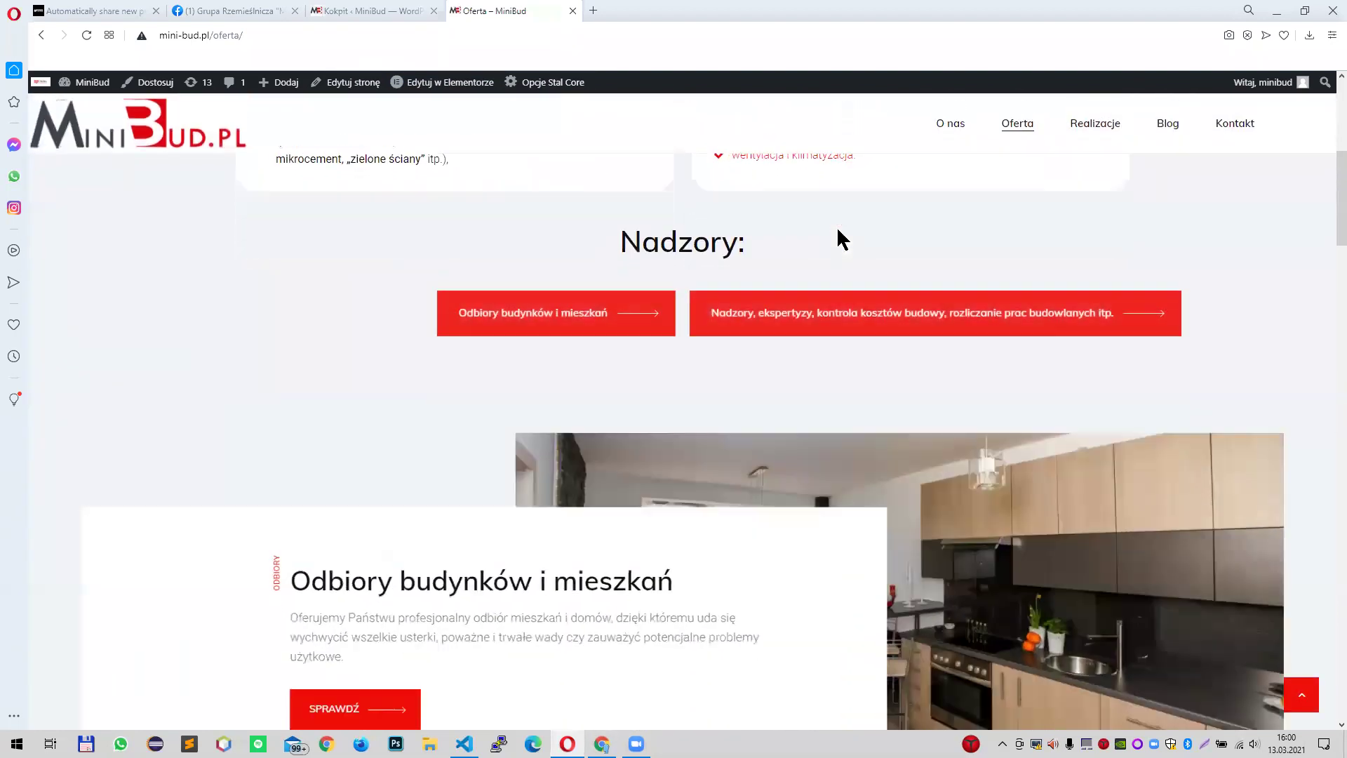
scroll(839, 236, "down", 15)
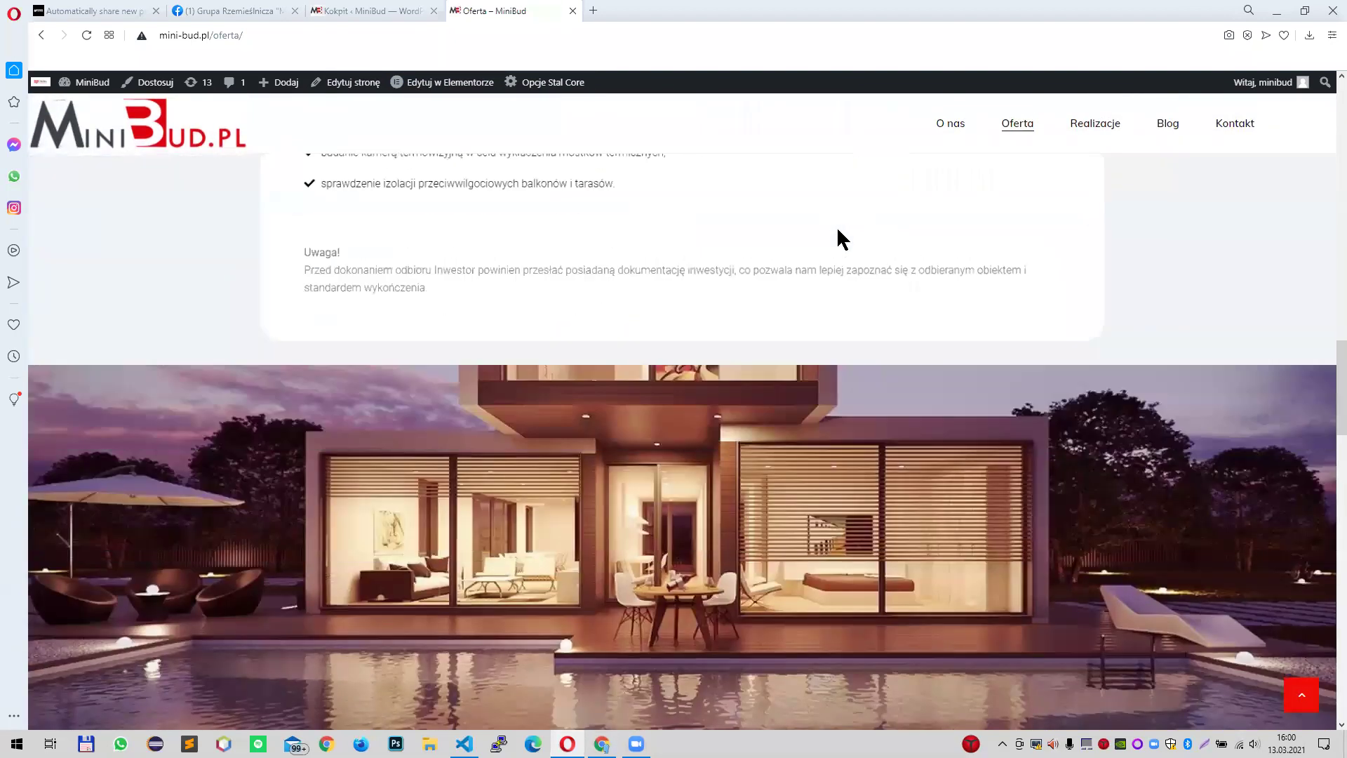
scroll(837, 226, "down", 9)
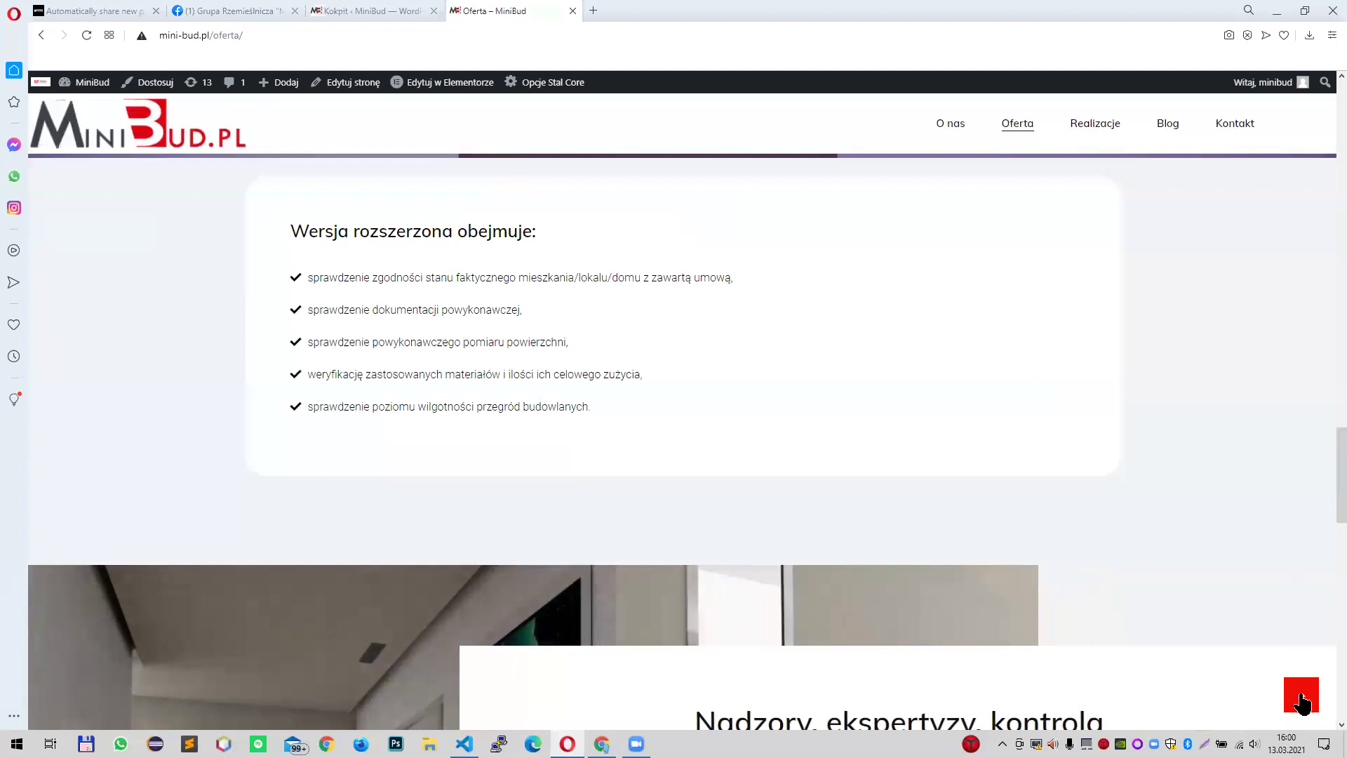
left_click(1302, 698)
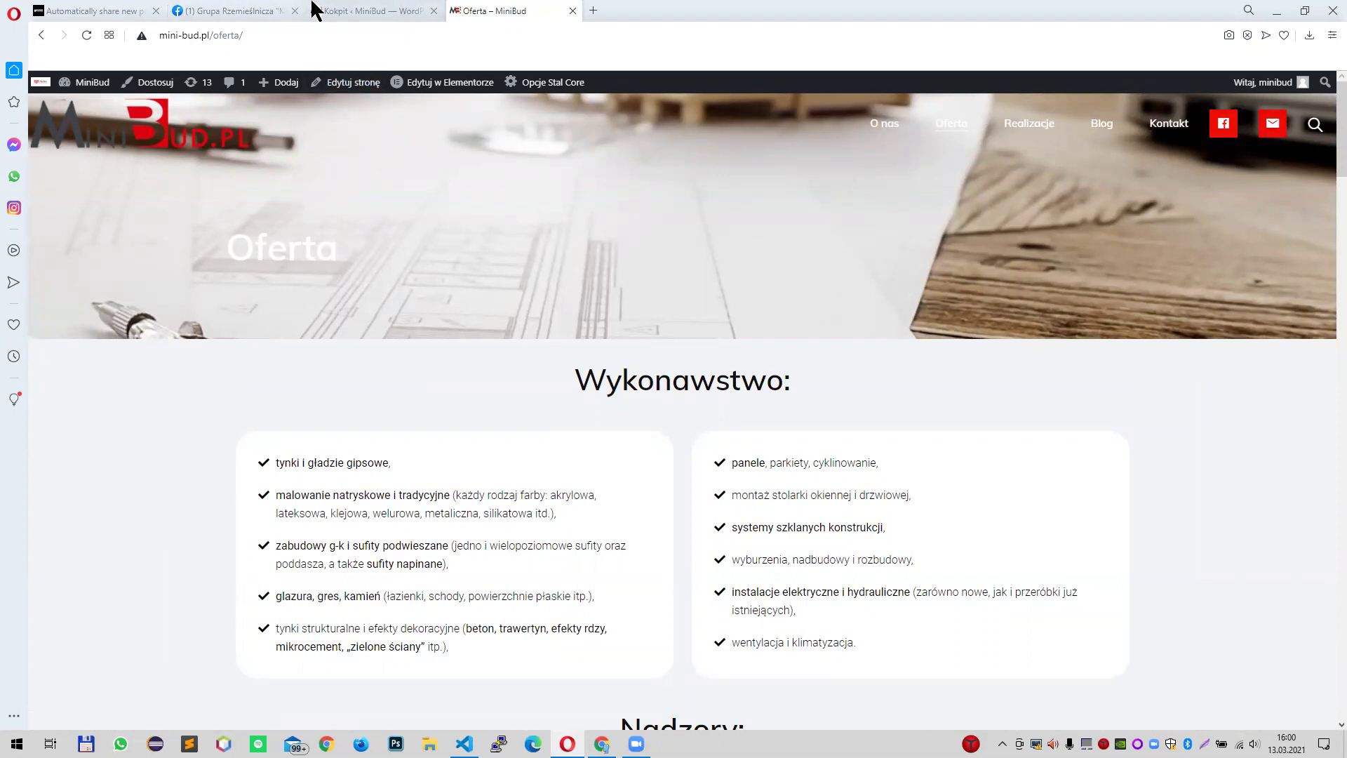
- Switch back to the Kokpit dashboard tab and open the Widgety page of the Wygląd settings
left_click(351, 10)
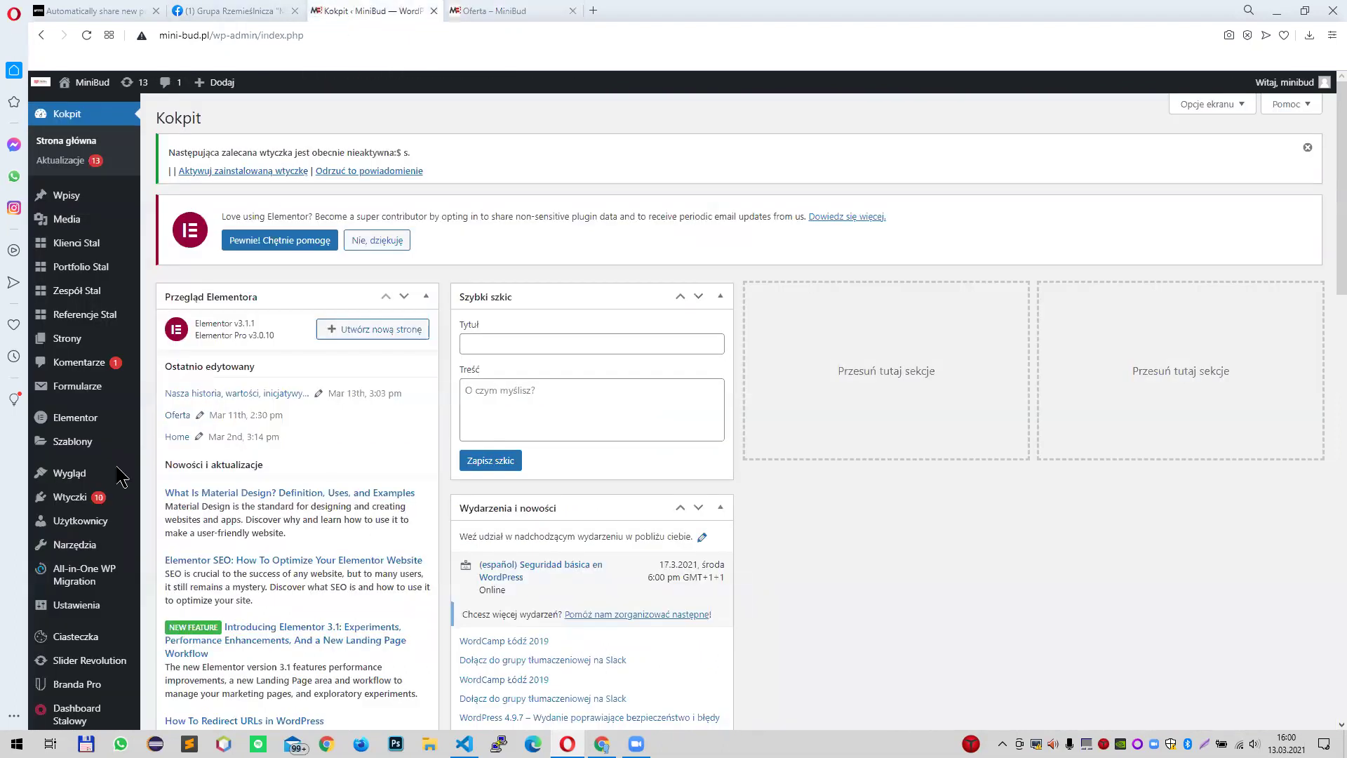
scroll(201, 382, "down", 5)
mouse_move(106, 583)
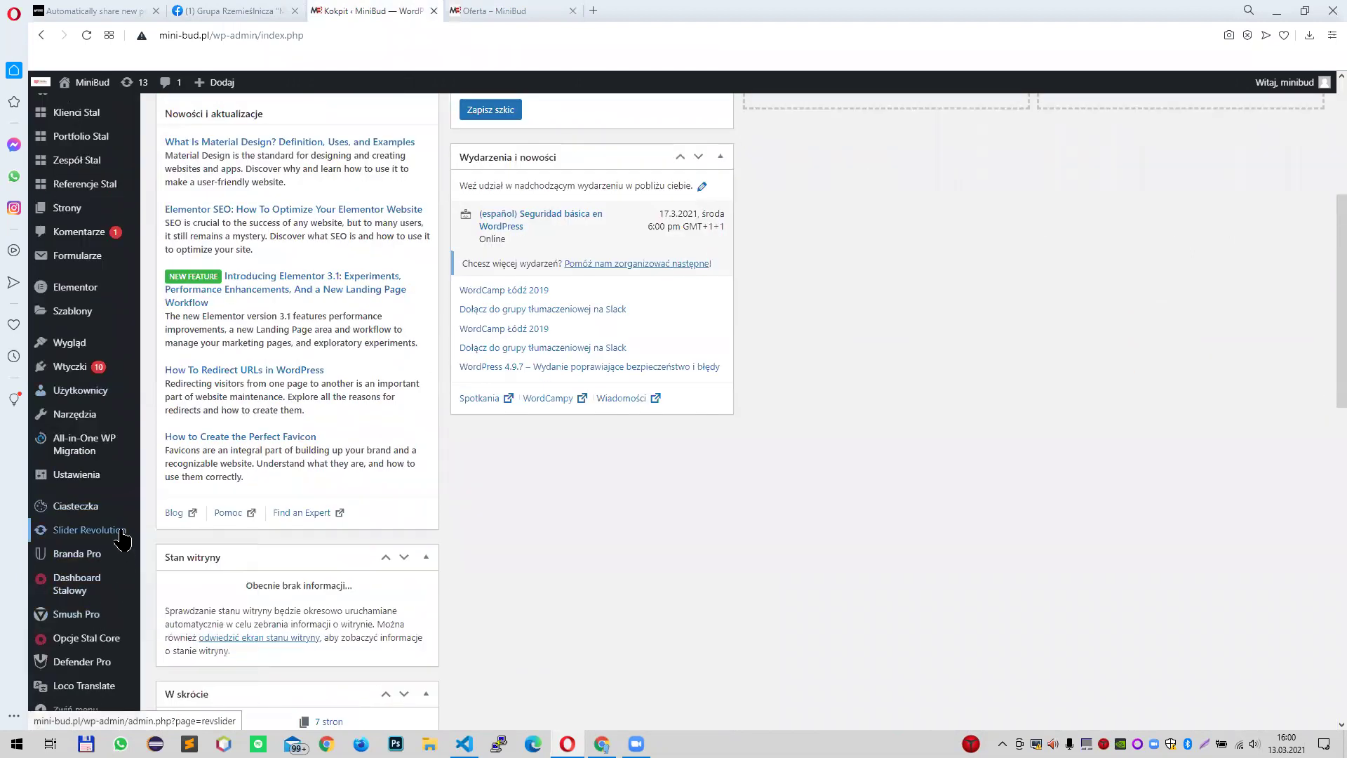
mouse_move(118, 359)
left_click(165, 385)
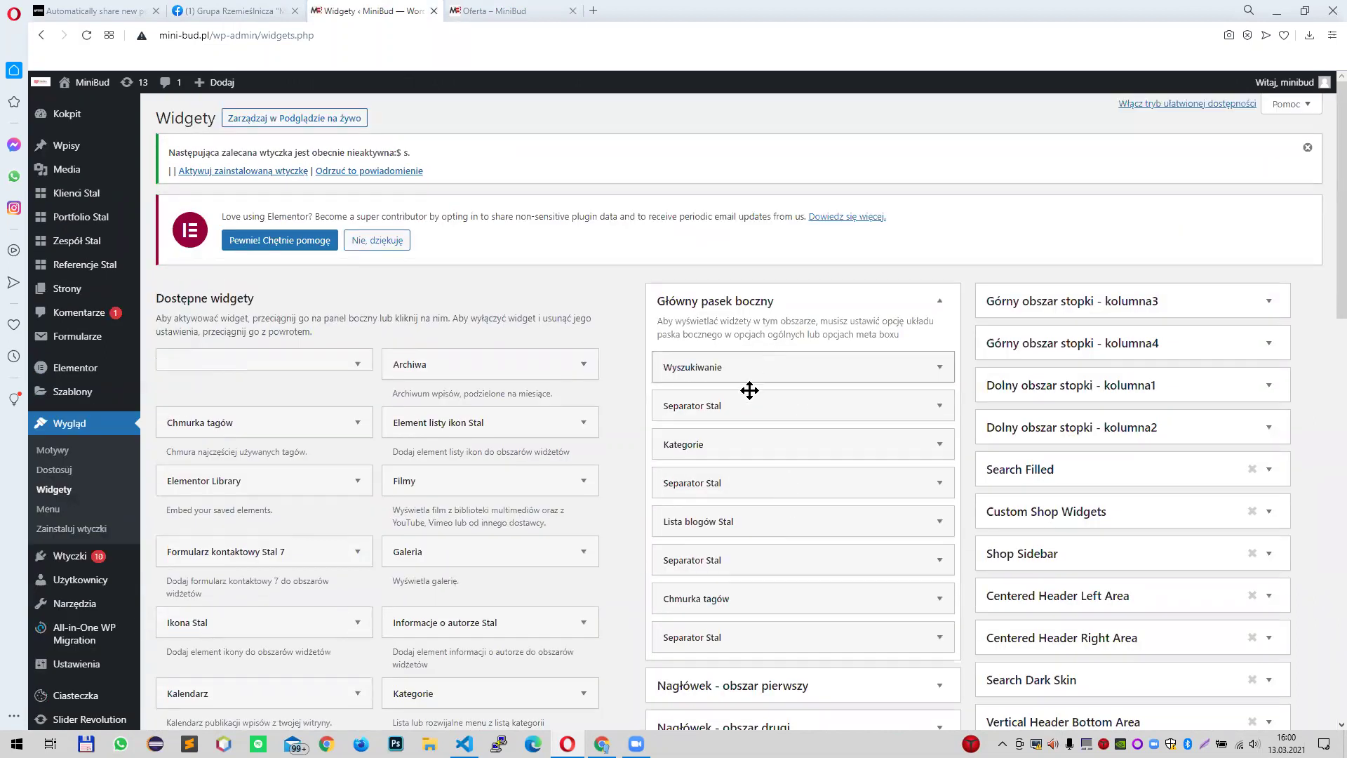
- Expand the Górny obszar stopki - kolumna2 widget area and show the settings of its Nawigacyjne menu widget
scroll(765, 407, "down", 3)
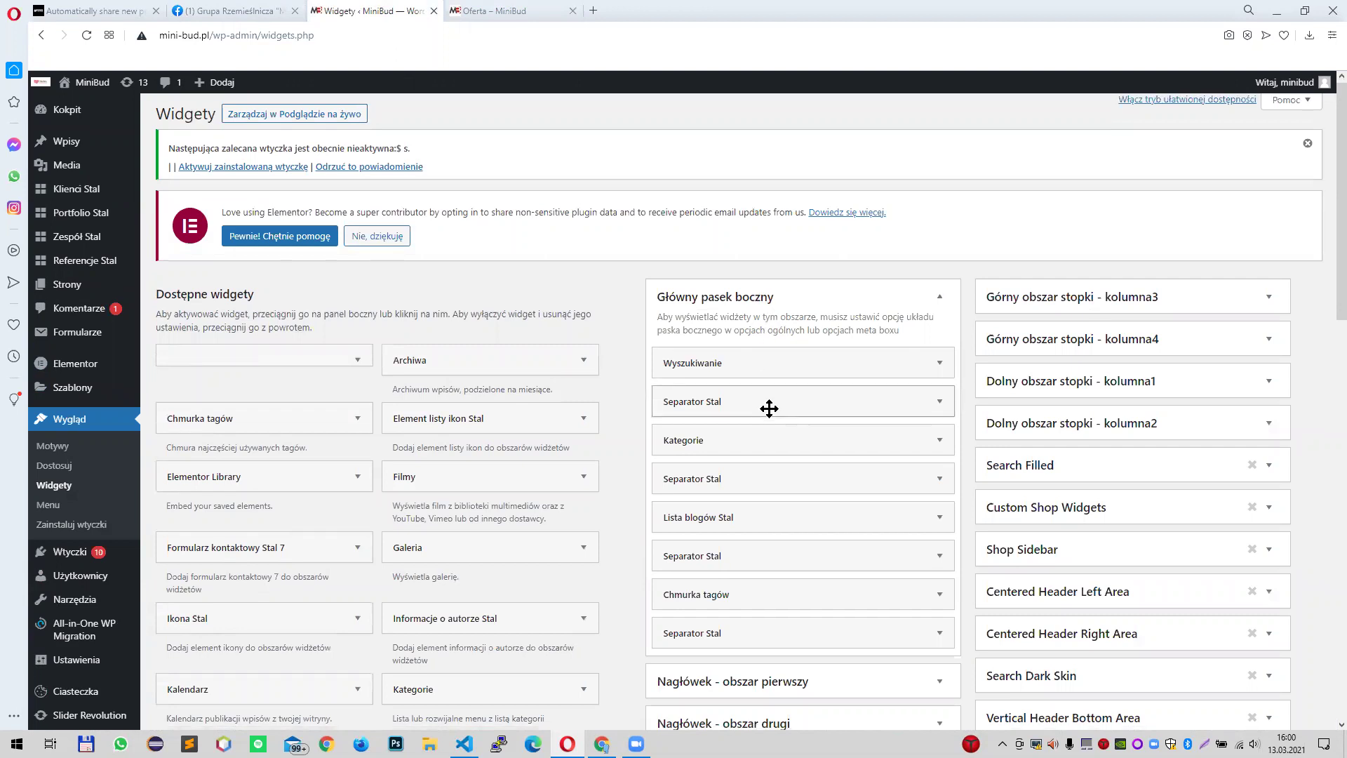
scroll(769, 411, "down", 6)
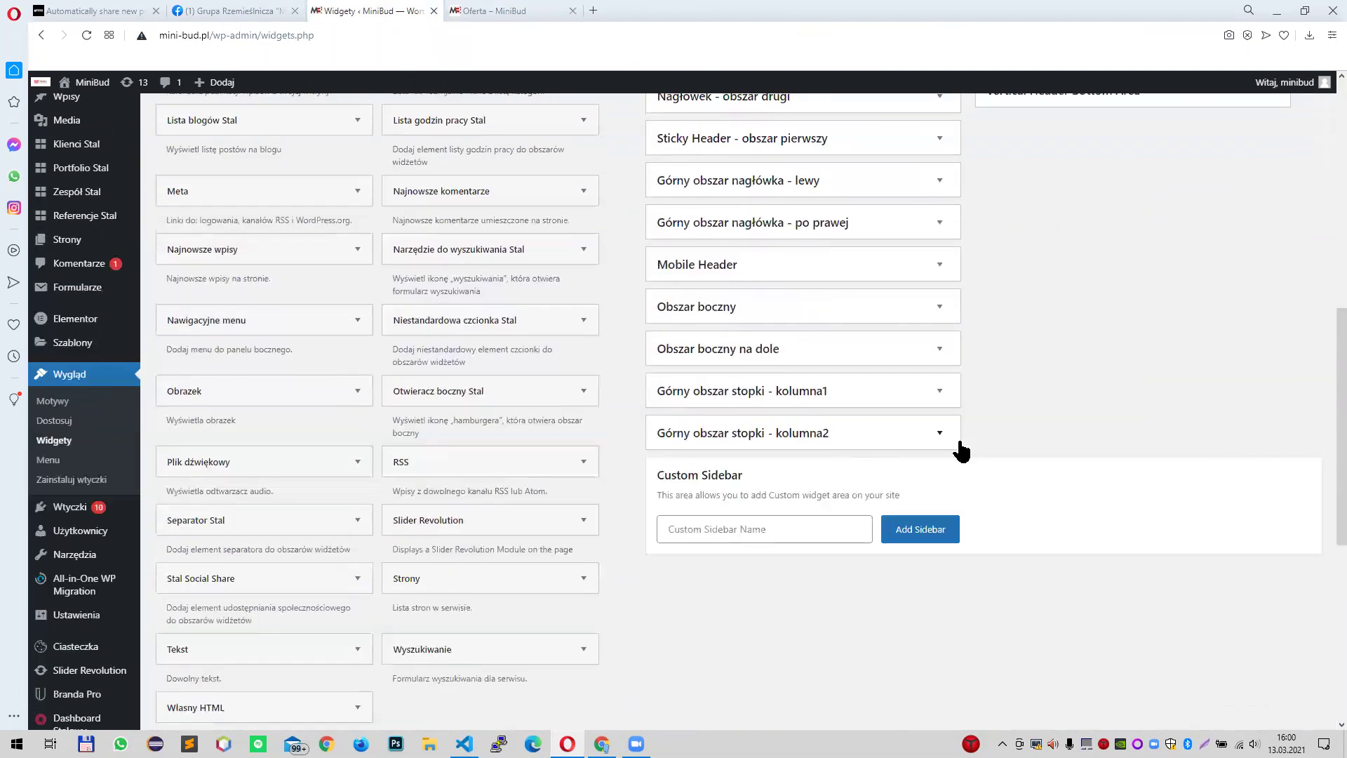
left_click(940, 433)
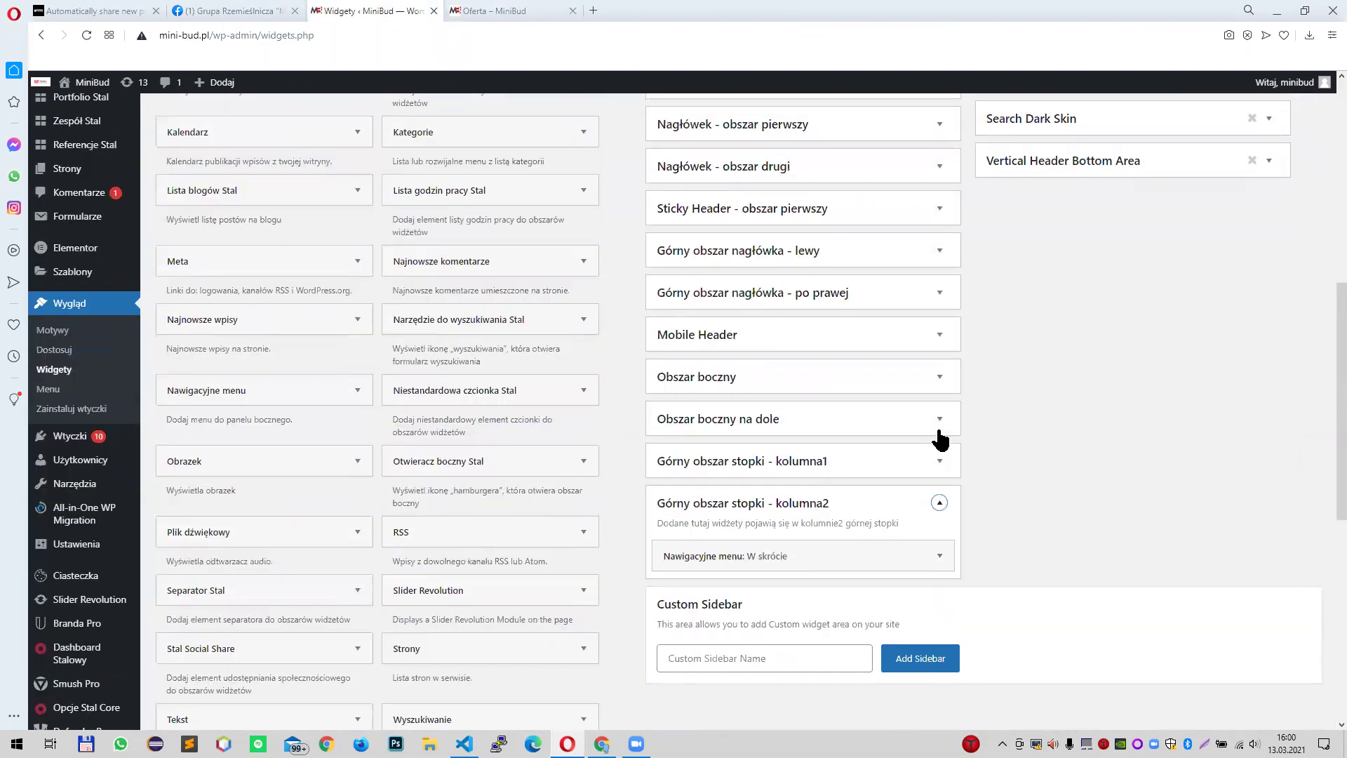
left_click(939, 556)
- Expand the Górny obszar stopki - kolumna1 area and examine the settings of its Obrazek and Separator Stal widgets
left_click(939, 461)
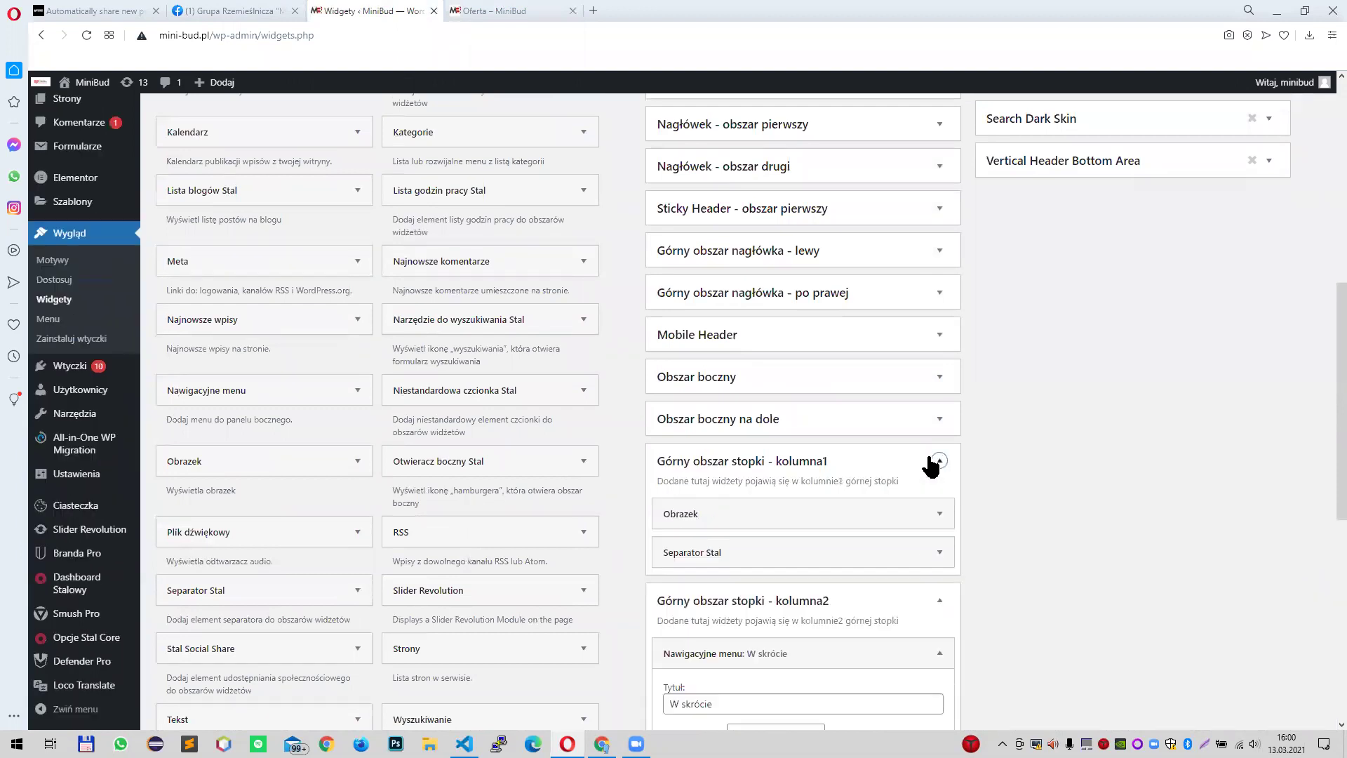
left_click(939, 514)
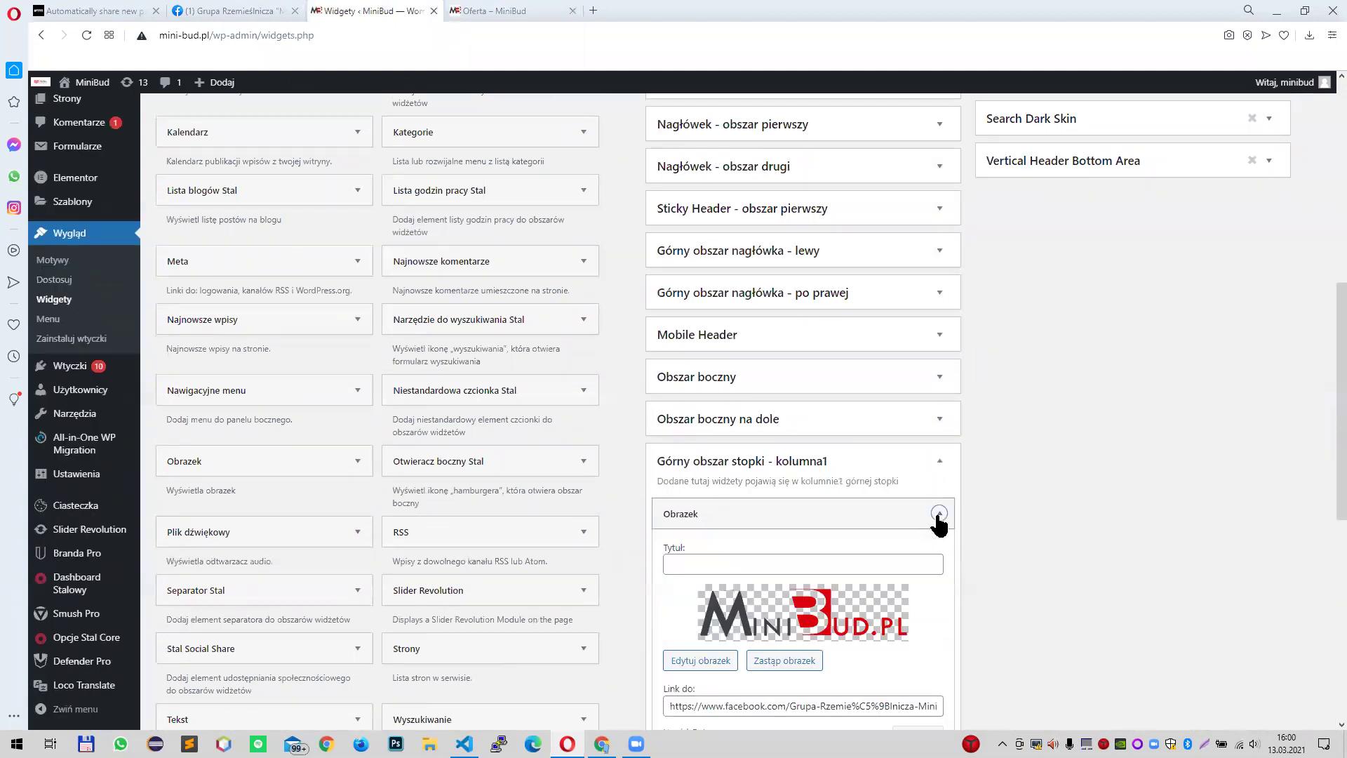
left_click(939, 515)
left_click(938, 554)
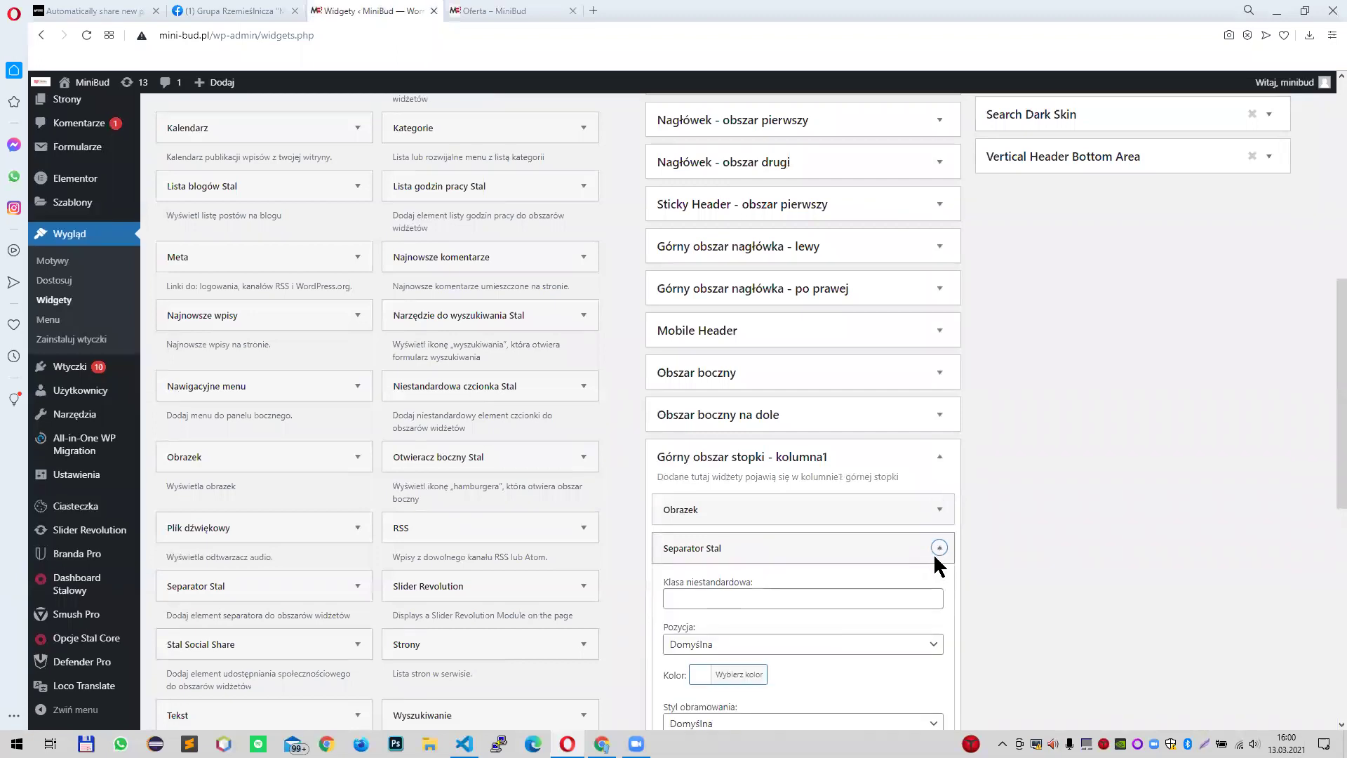
scroll(934, 554, "down", 5)
scroll(934, 554, "up", 4)
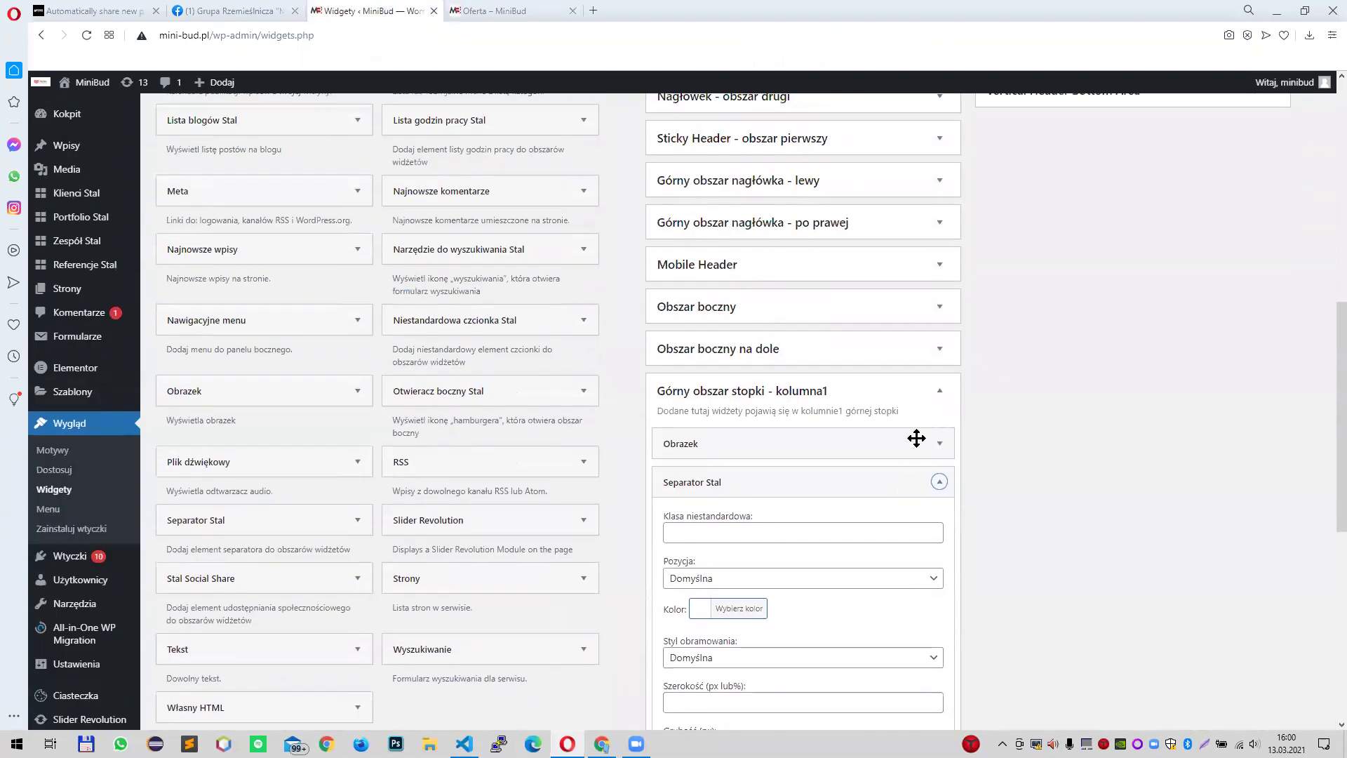
- Collapse the Górny obszar stopki - kolumna1 area, expand Górny obszar nagłówka - lewy, and show the settings of its last Tekst widget
left_click(941, 391)
scroll(935, 388, "up", 3)
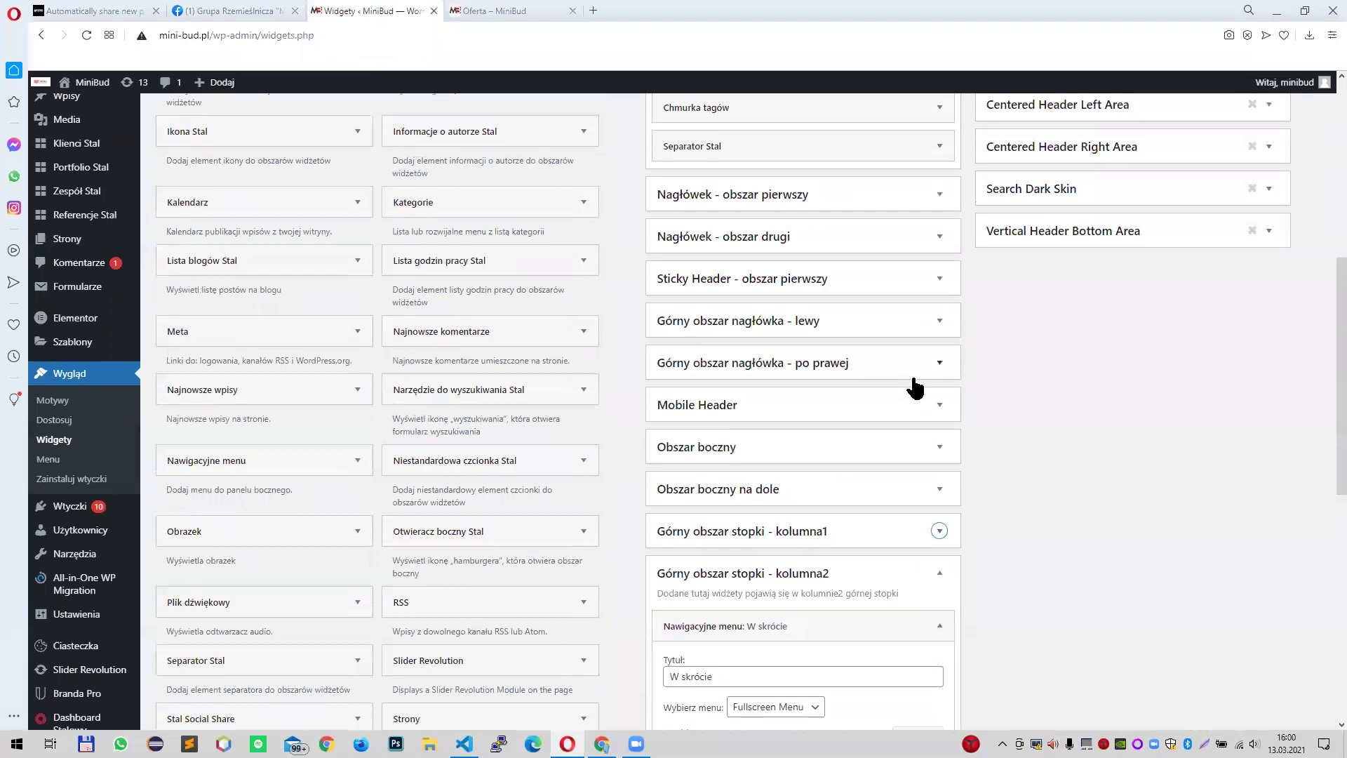
left_click(940, 391)
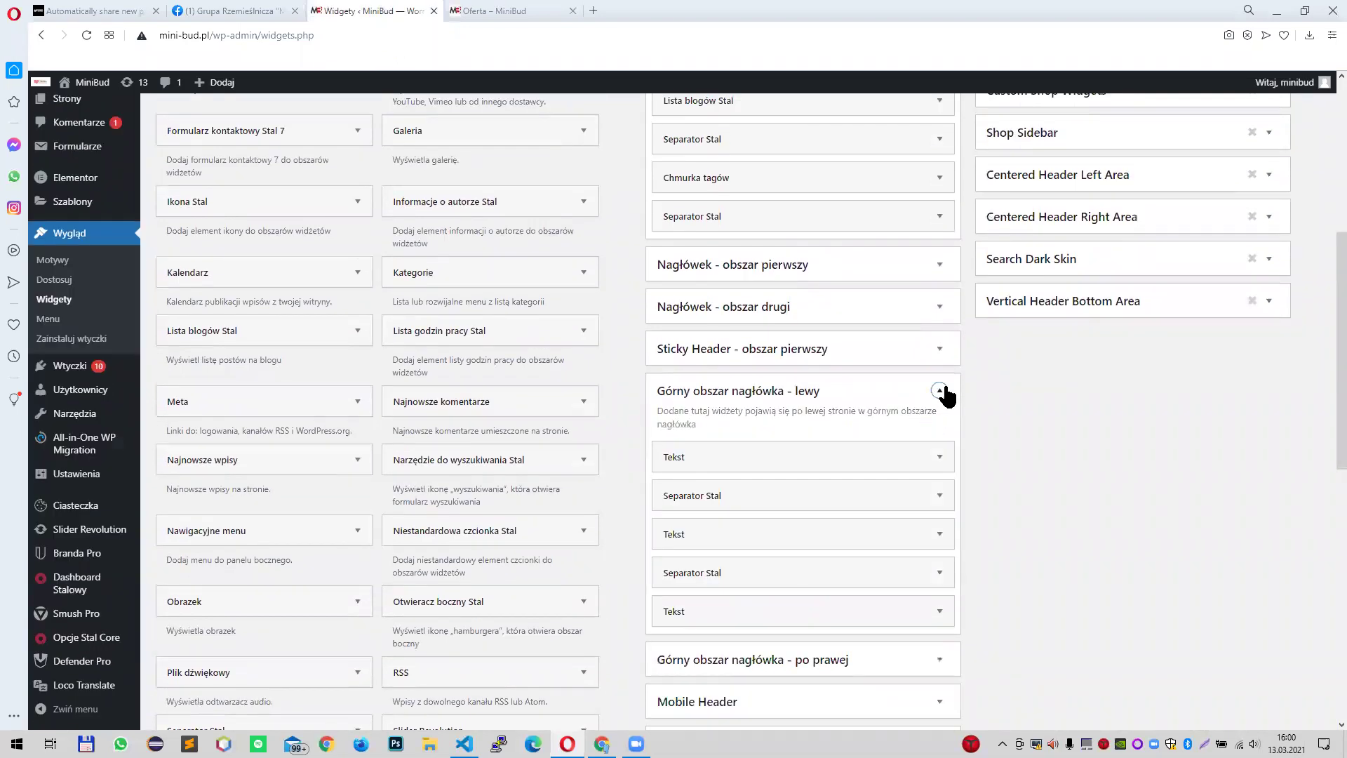
left_click(941, 621)
scroll(942, 627, "down", 3)
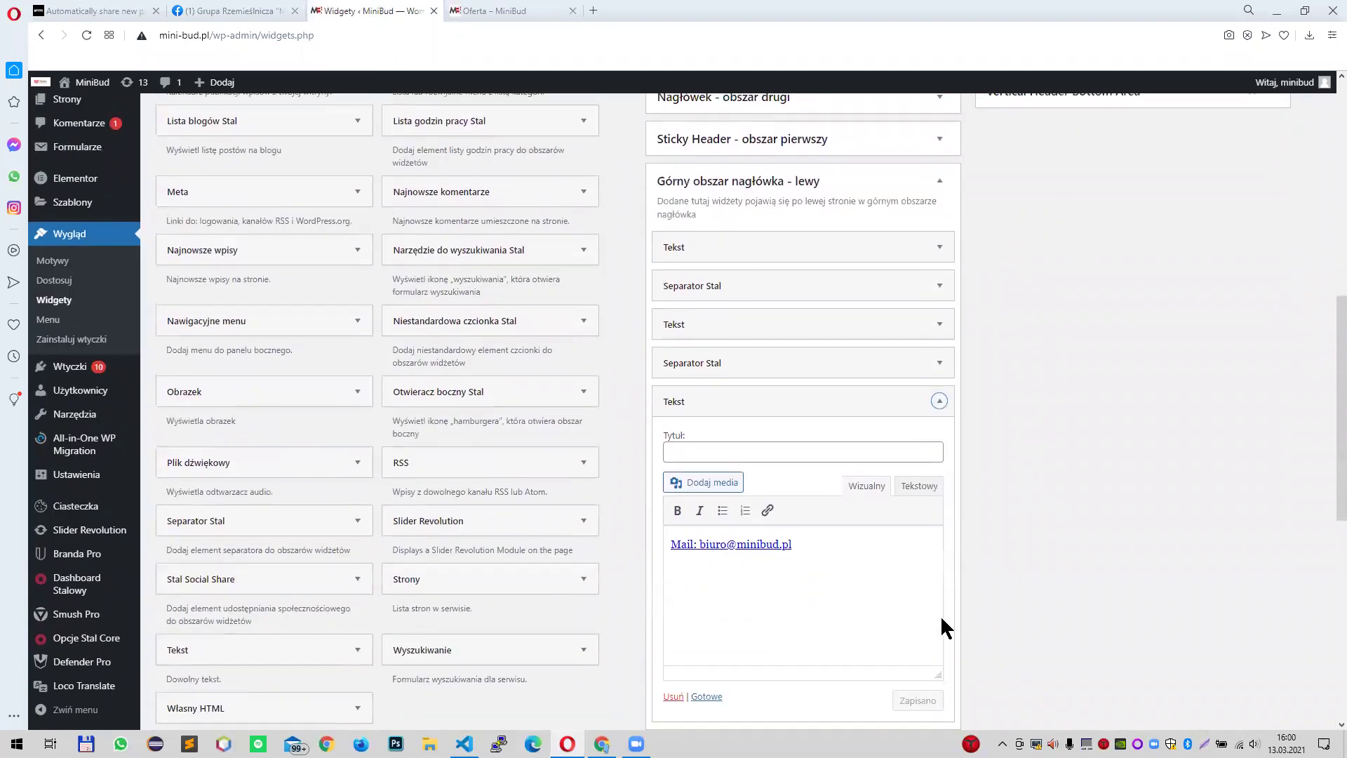
- View the contact bar in the header of the live site's Blog page and return to the Widgety tab
left_click(502, 10)
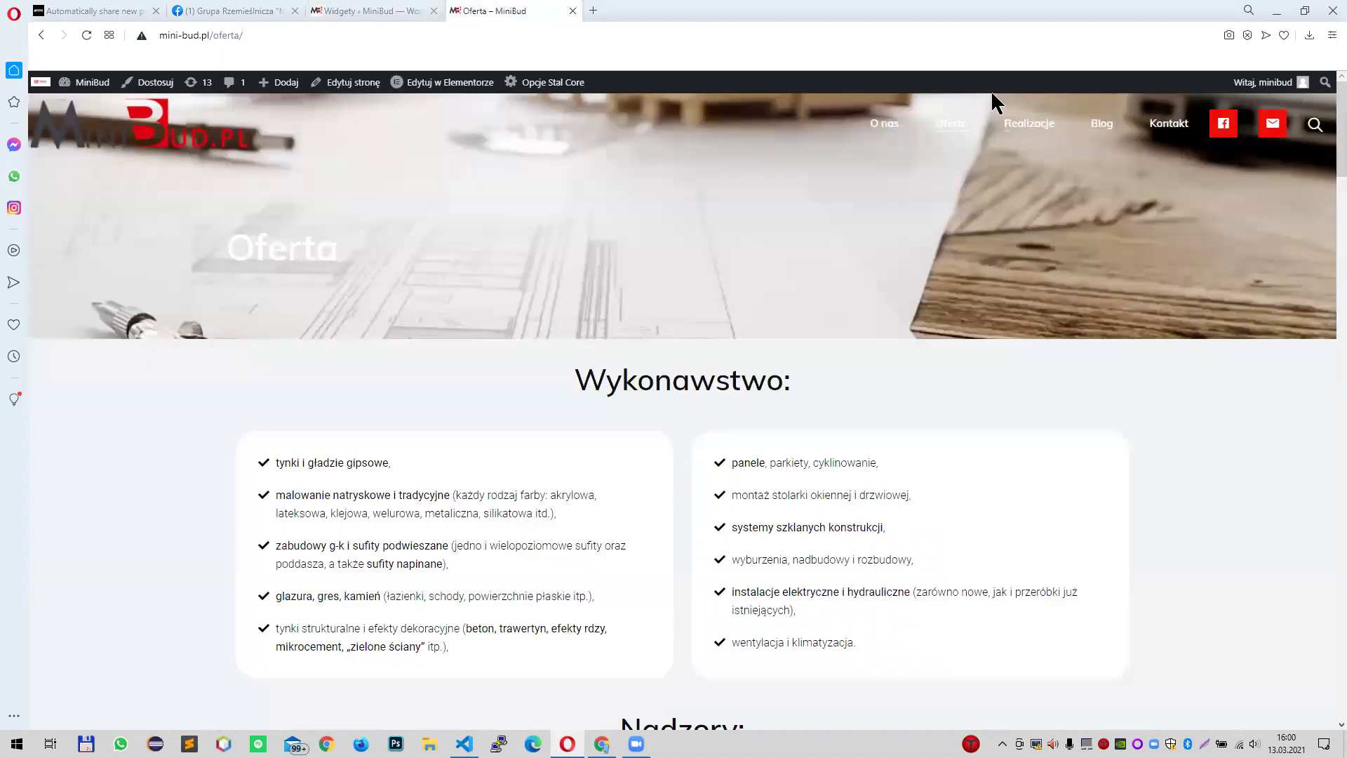
left_click(1099, 128)
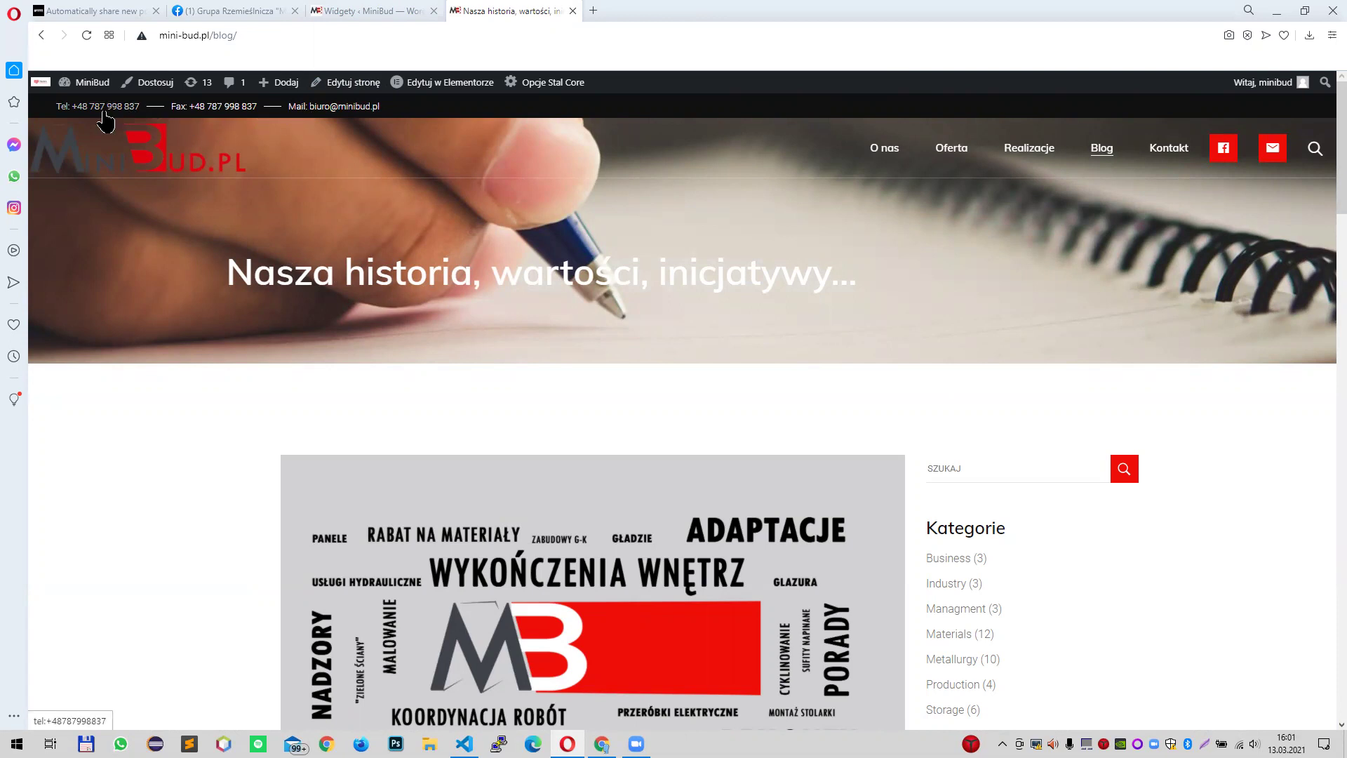
left_click(391, 11)
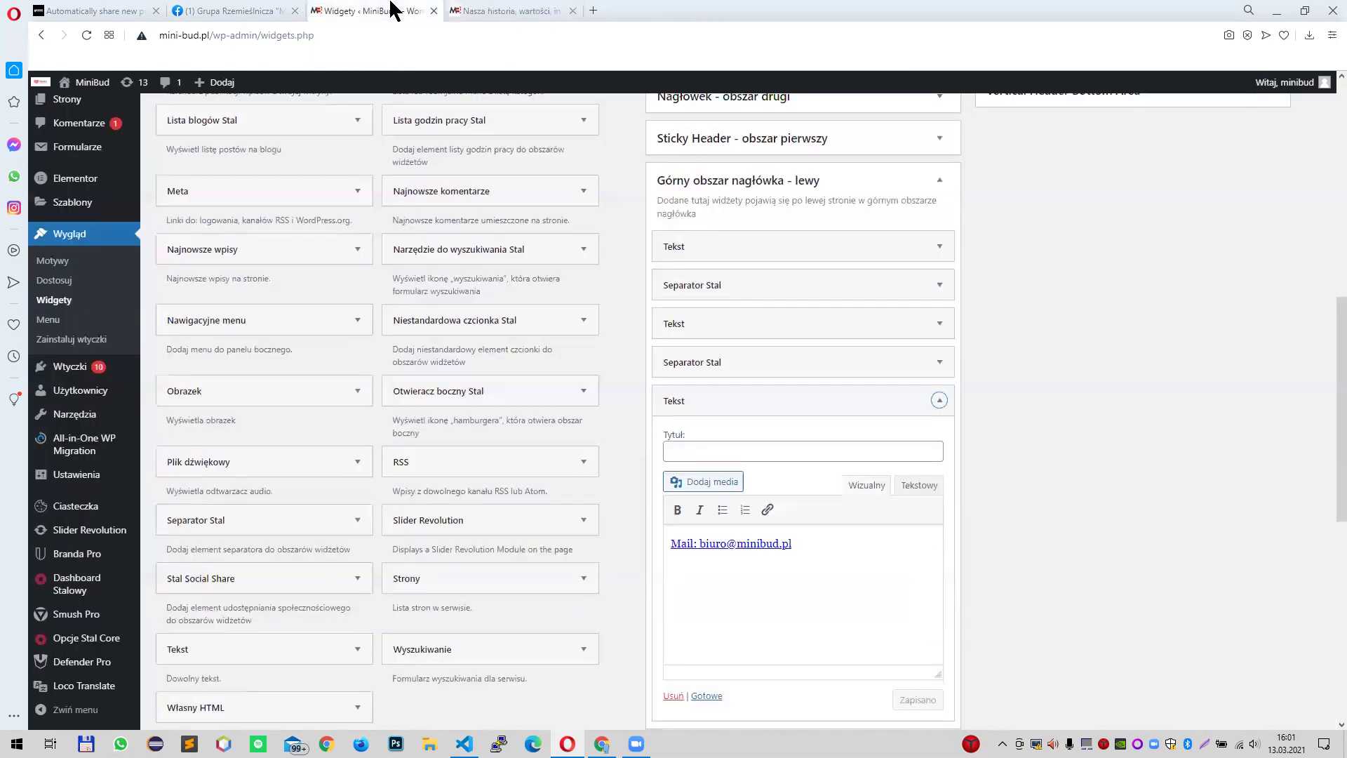
- Expand the Nagłówek - obszar drugi, Sticky Header - obszar pierwszy and Nagłówek - obszar pierwszy areas to show their widgets
scroll(926, 253, "up", 2)
scroll(900, 413, "up", 2)
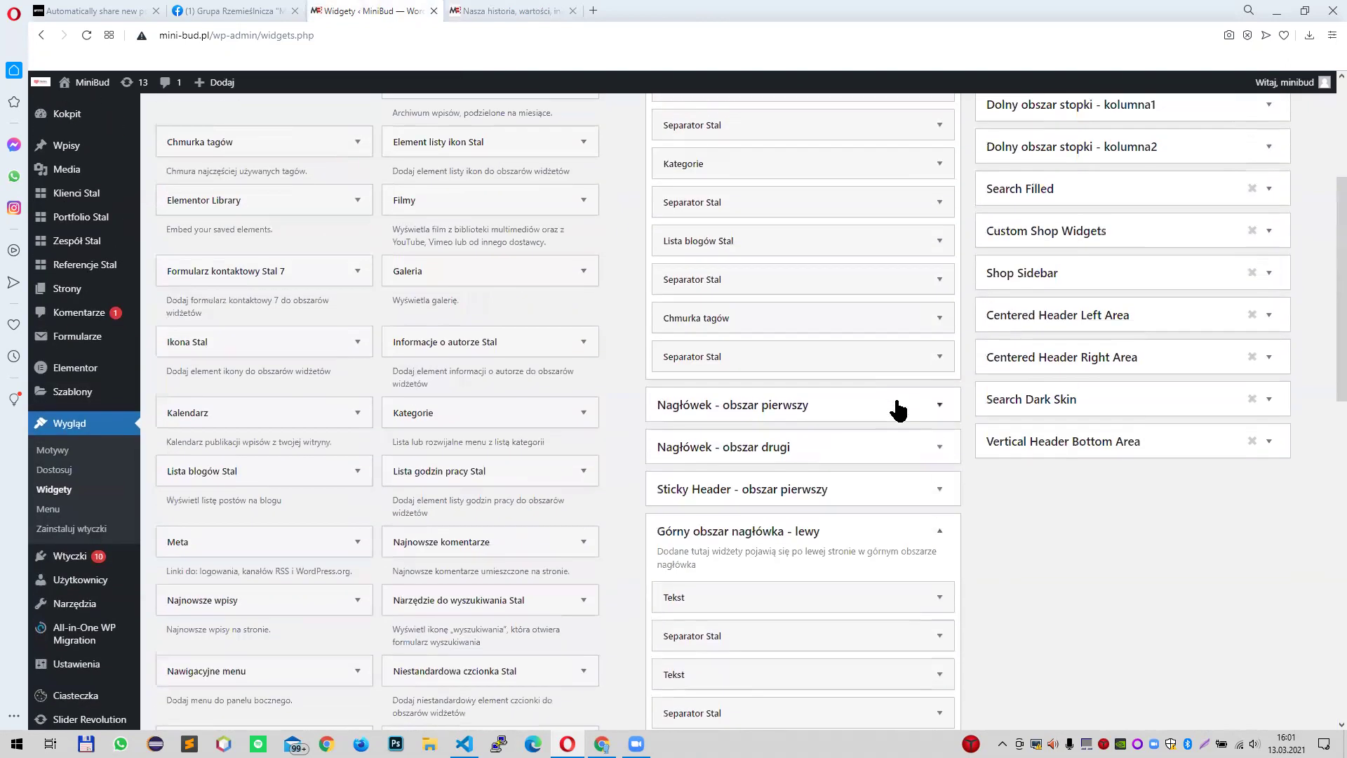
scroll(931, 419, "up", 2)
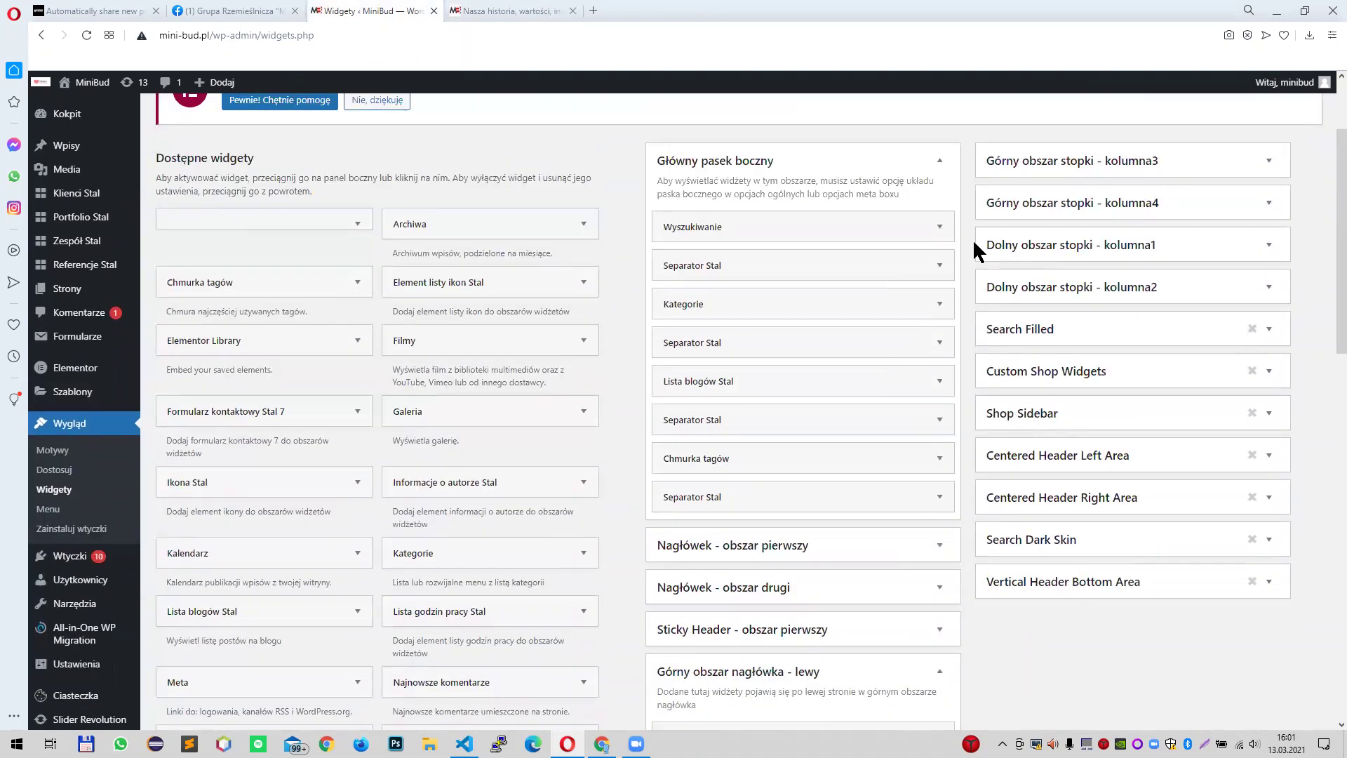
left_click(791, 587)
scroll(793, 583, "down", 3)
left_click(853, 491)
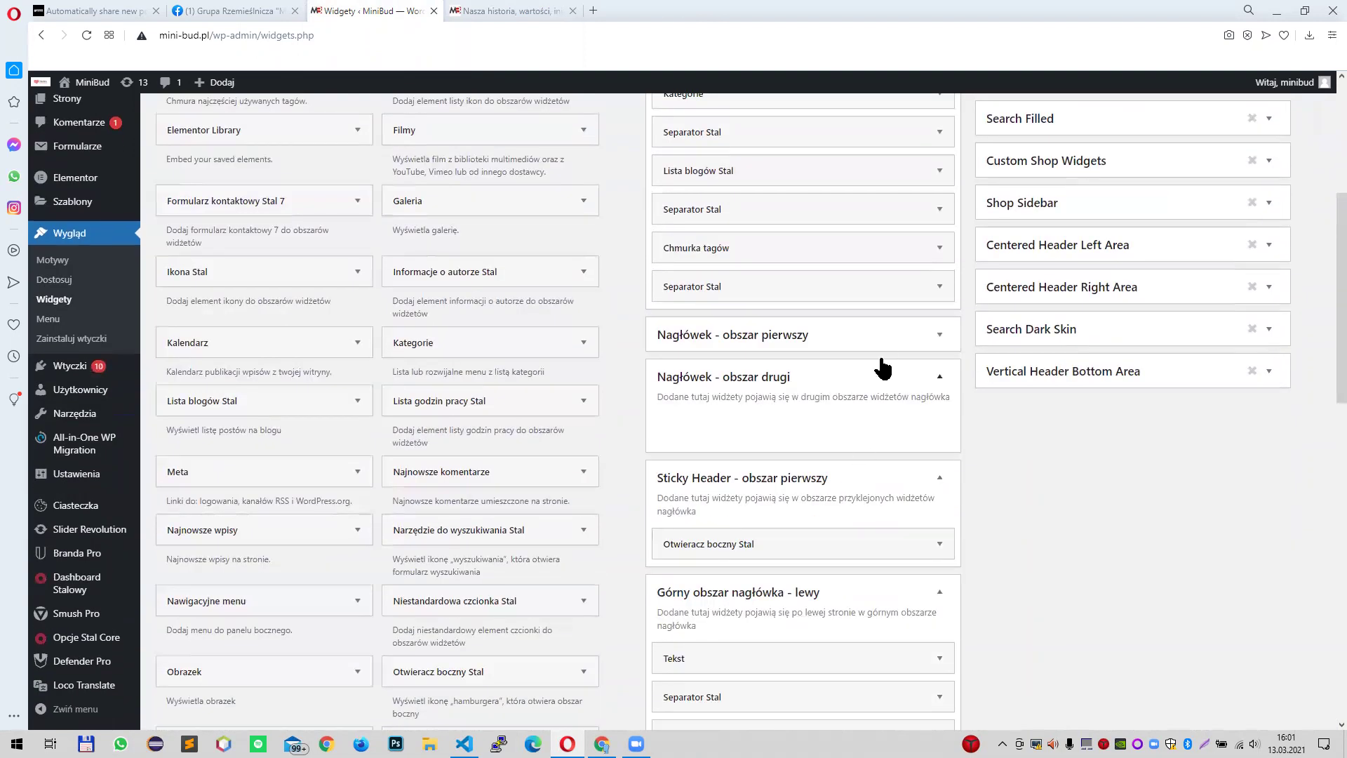
left_click(886, 348)
scroll(873, 554, "down", 1)
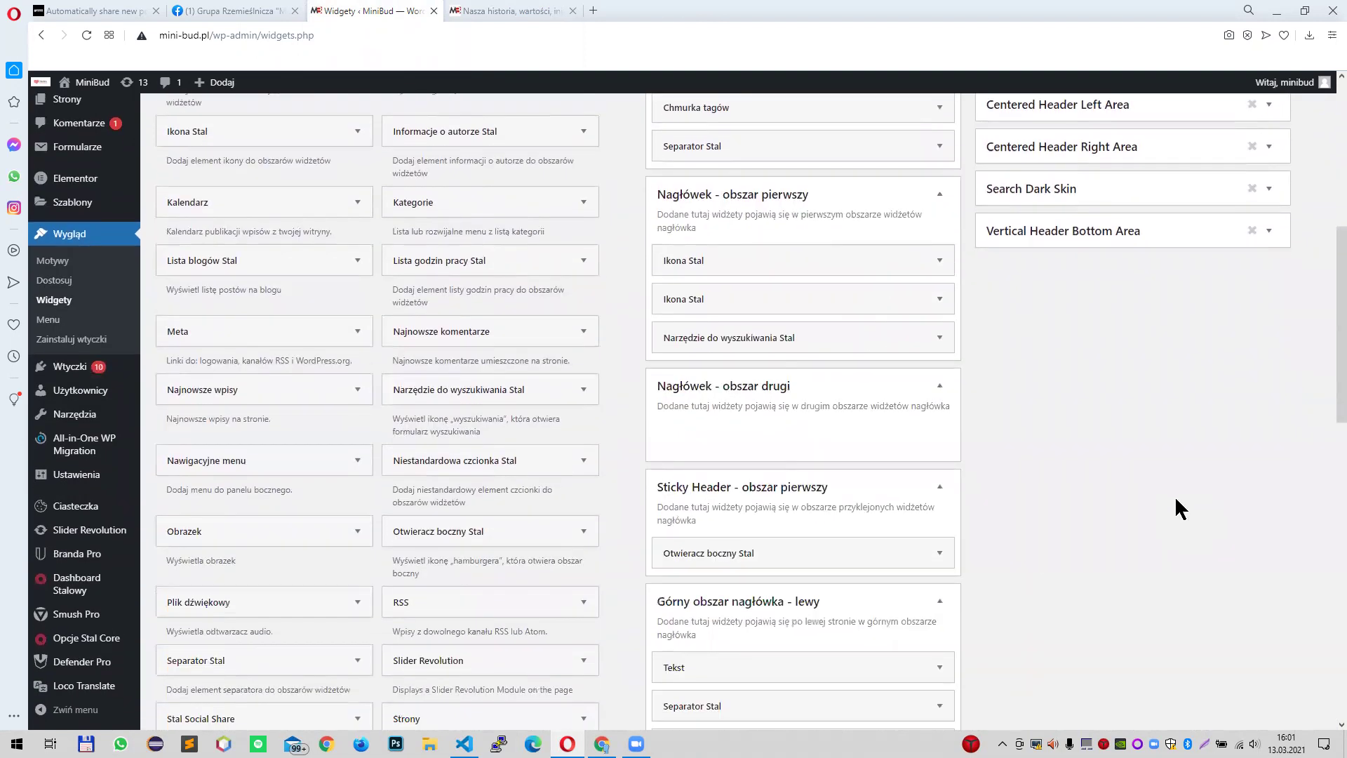
- Open the Wszyscy użytkownicy list and look over the user accounts registered on the site
scroll(1179, 505, "up", 4)
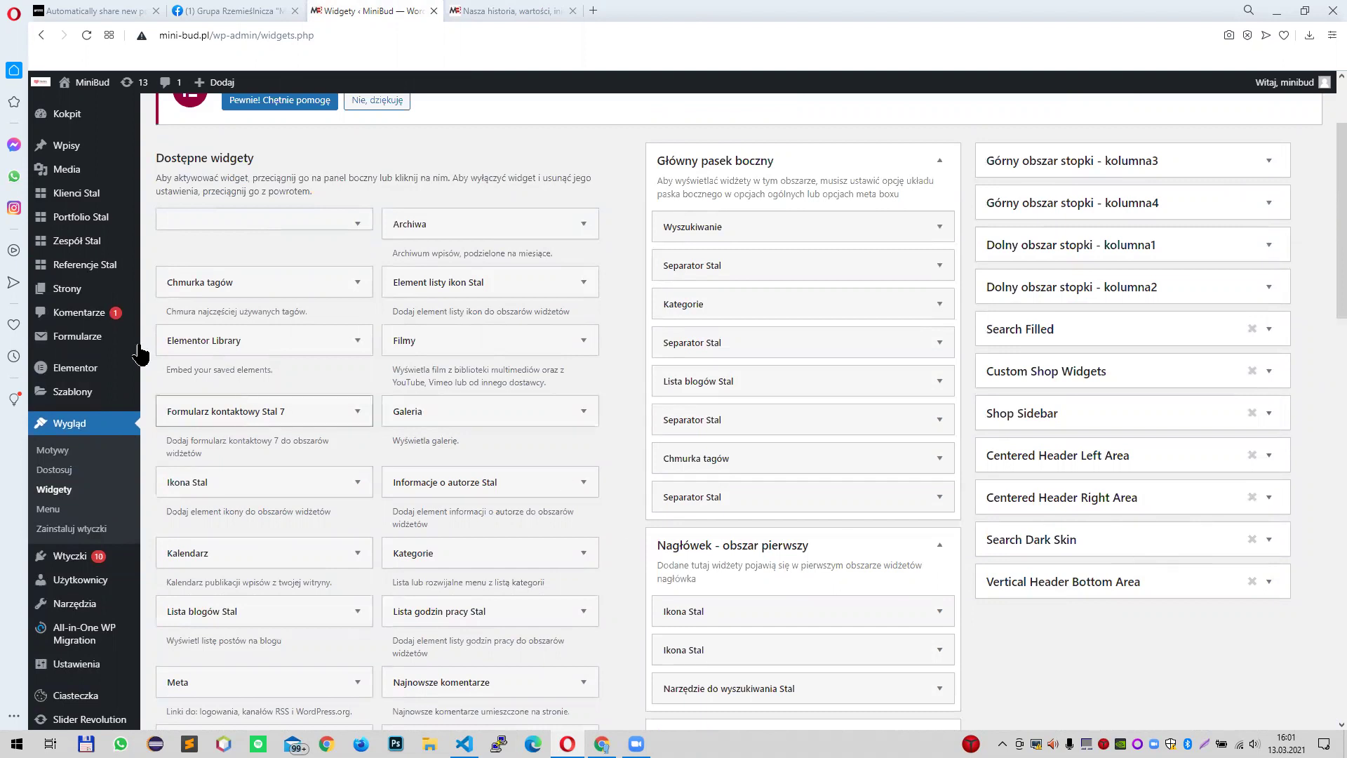
scroll(81, 238, "down", 3)
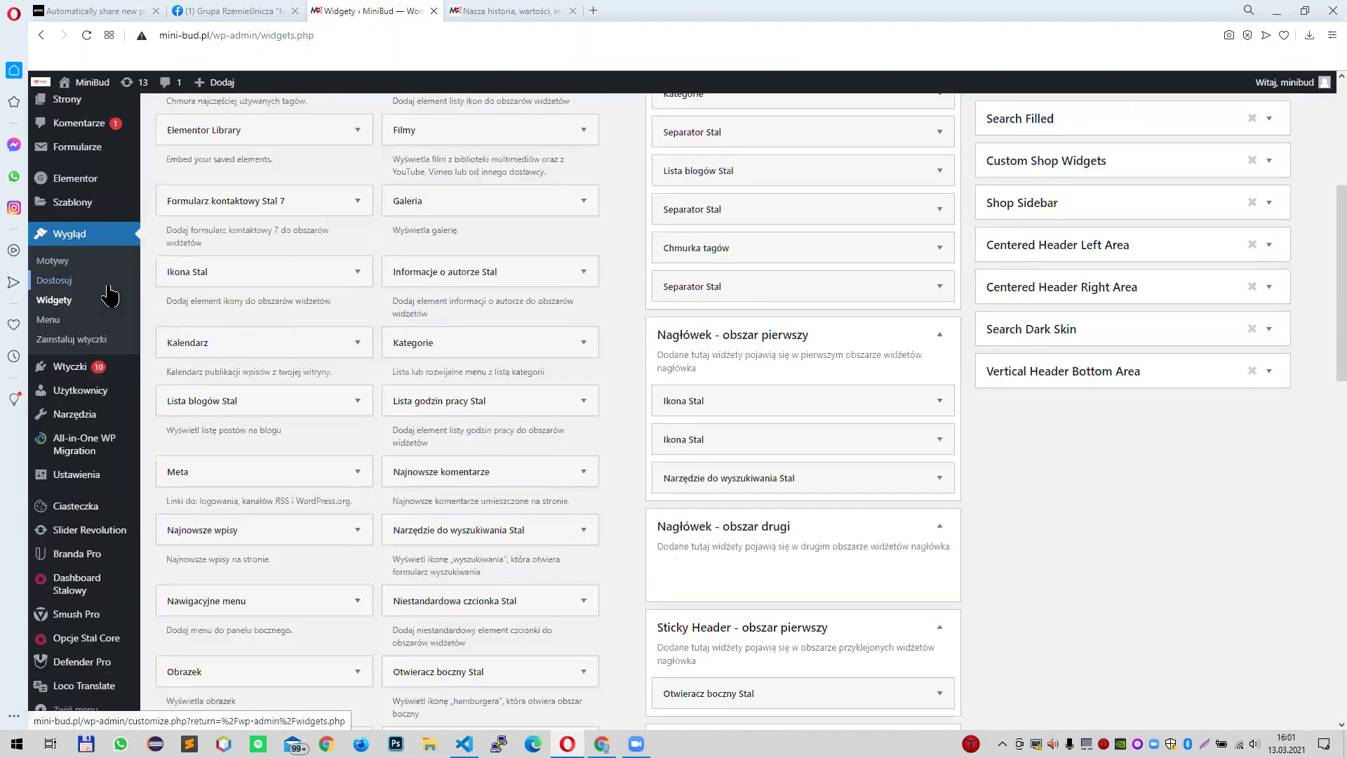
scroll(77, 559, "down", 1)
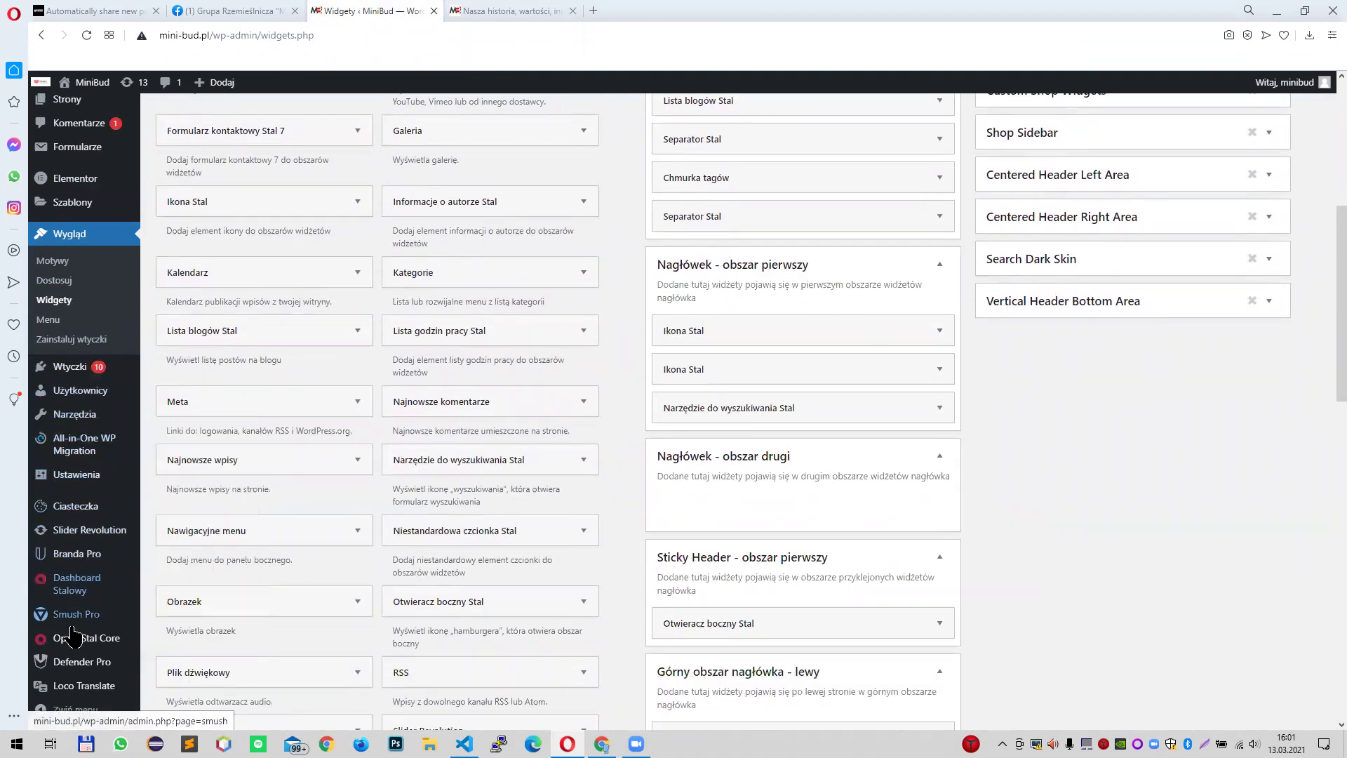
scroll(83, 484, "up", 1)
scroll(84, 382, "up", 2)
scroll(90, 358, "down", 4)
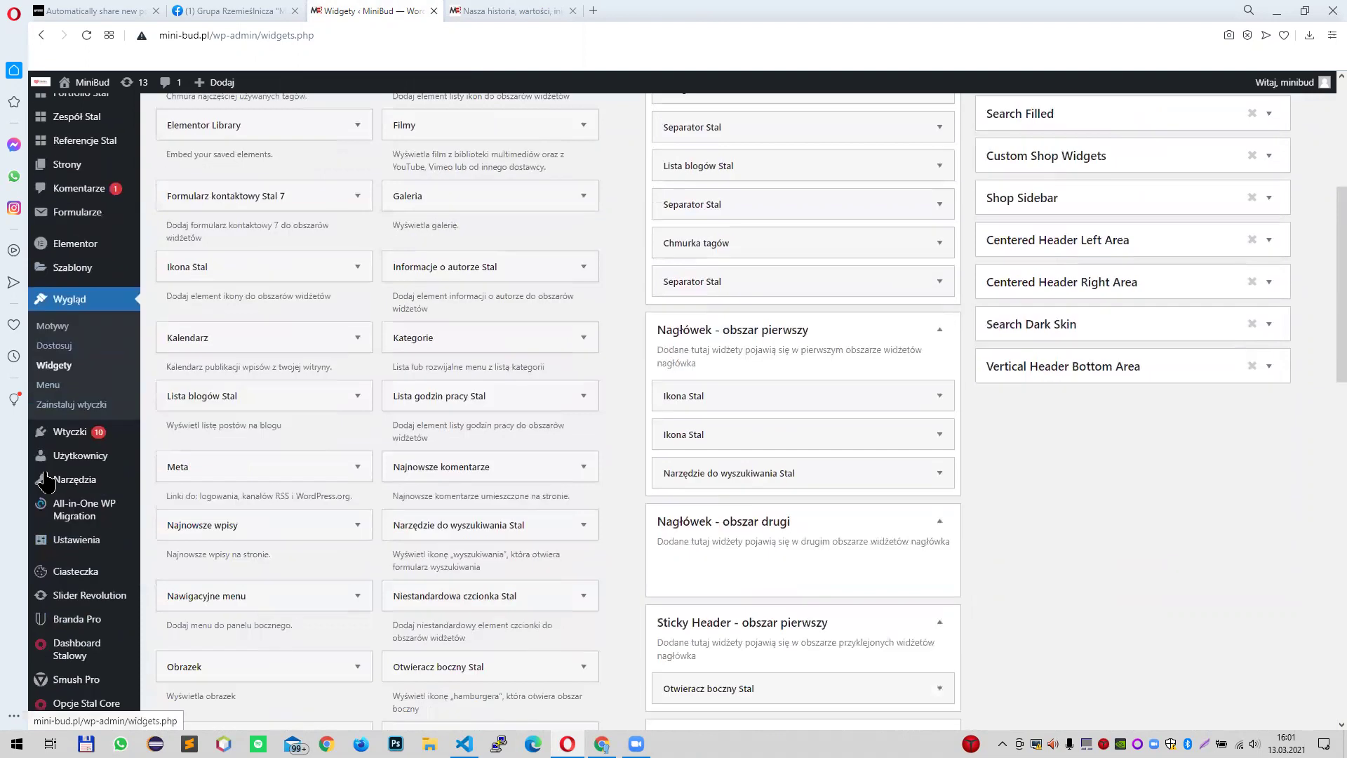
mouse_move(155, 698)
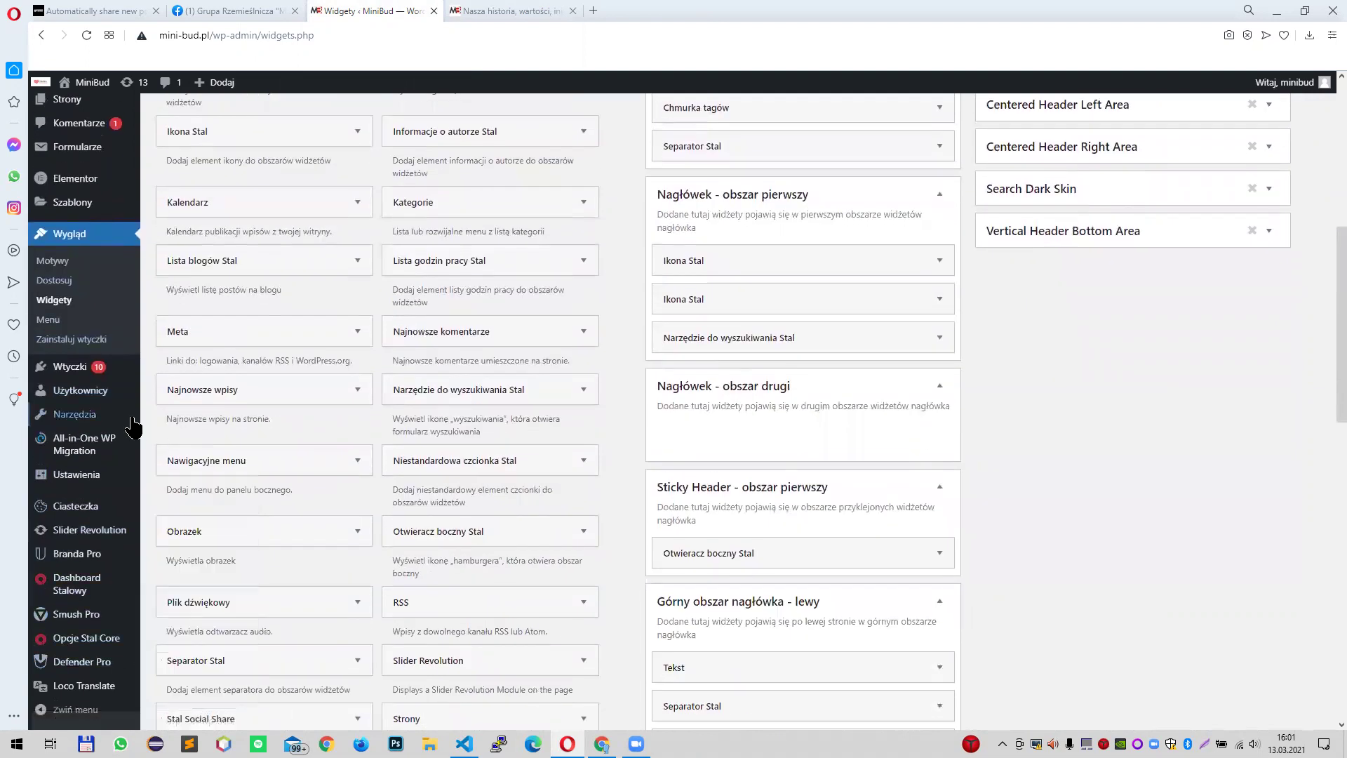
mouse_move(99, 393)
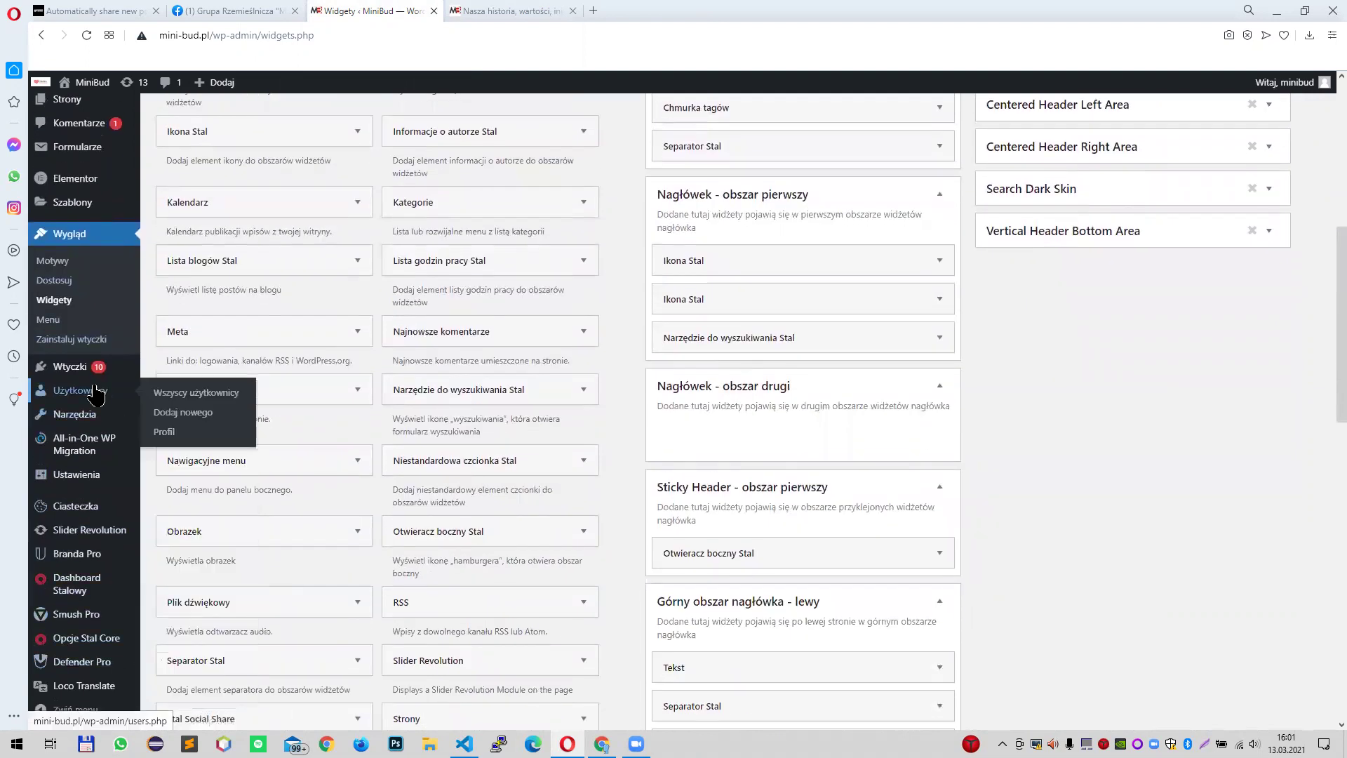
left_click(209, 395)
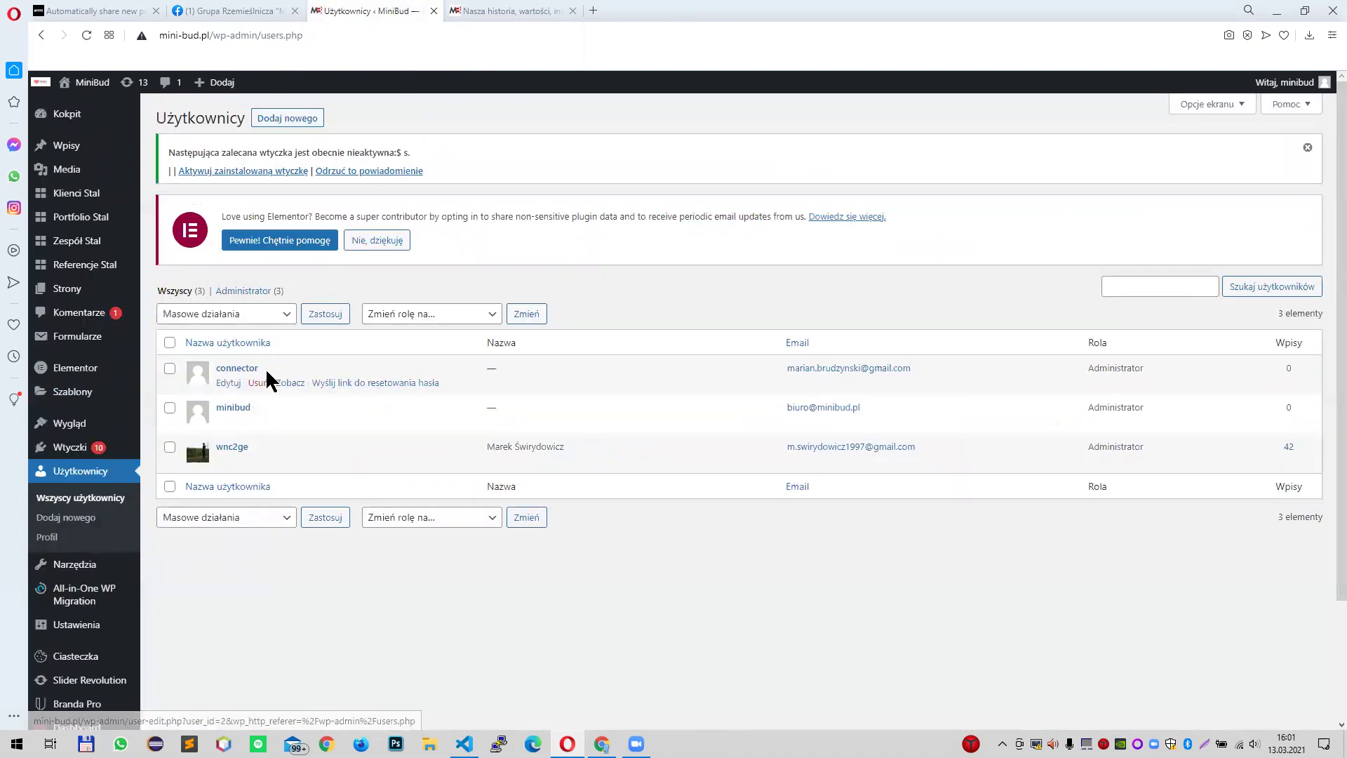
left_click_drag(256, 442, 191, 453)
left_click(538, 629)
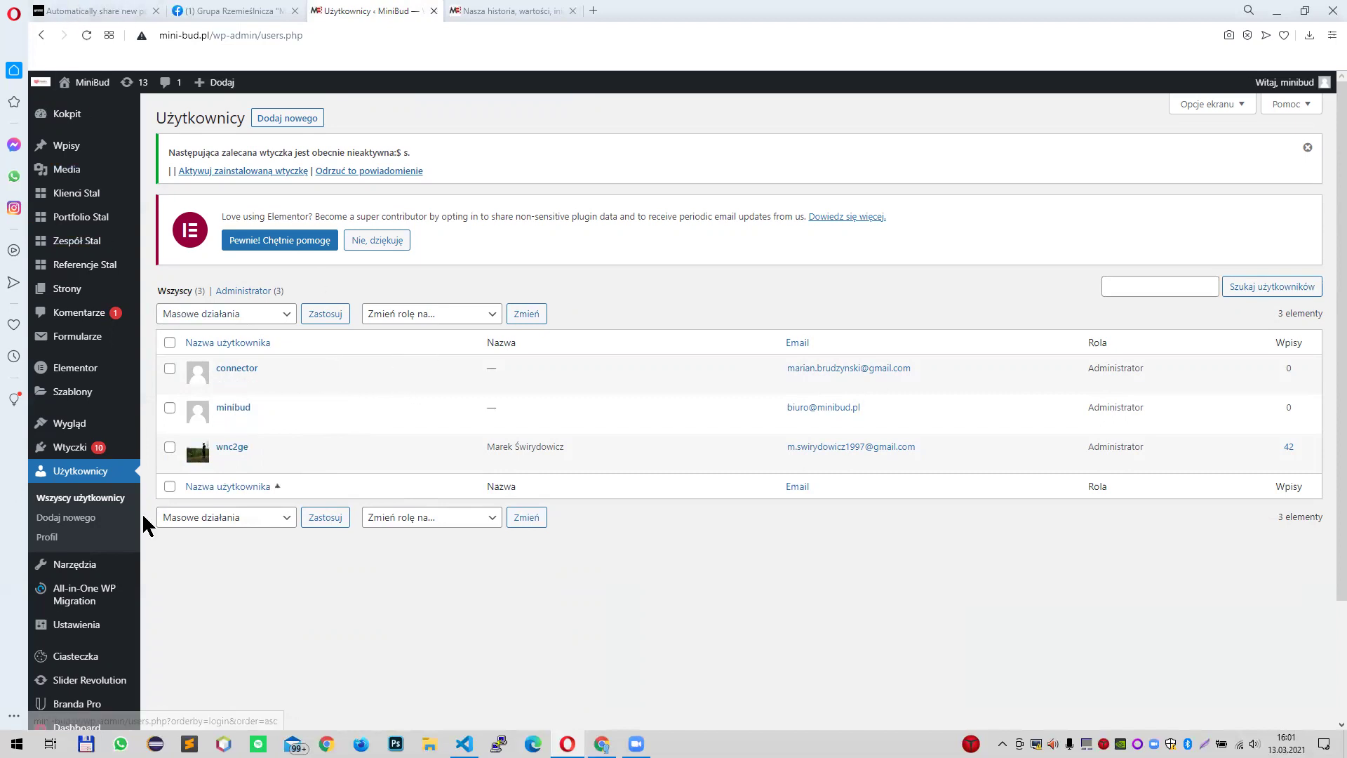
- Open the form for adding a new user and examine its fields and the available Rola options
left_click(95, 527)
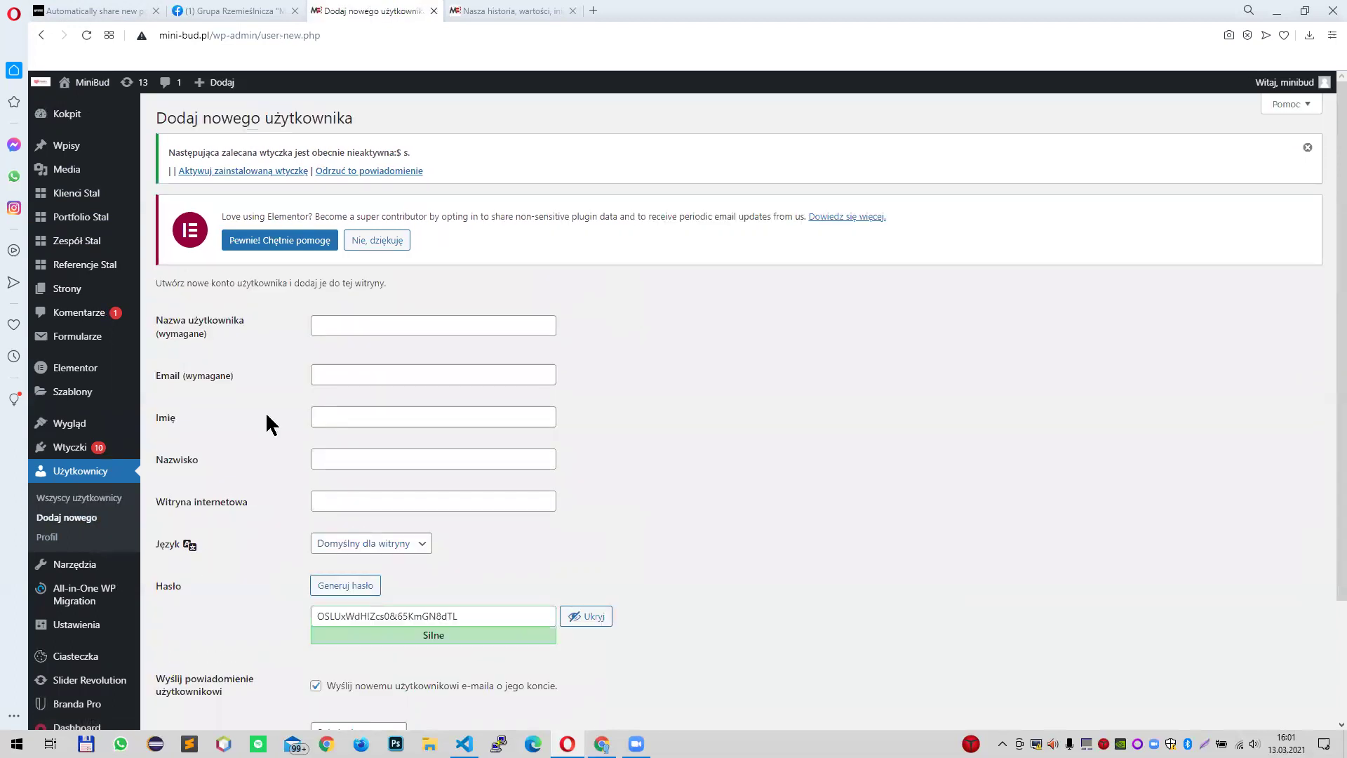
scroll(492, 456, "down", 1)
scroll(489, 453, "down", 2)
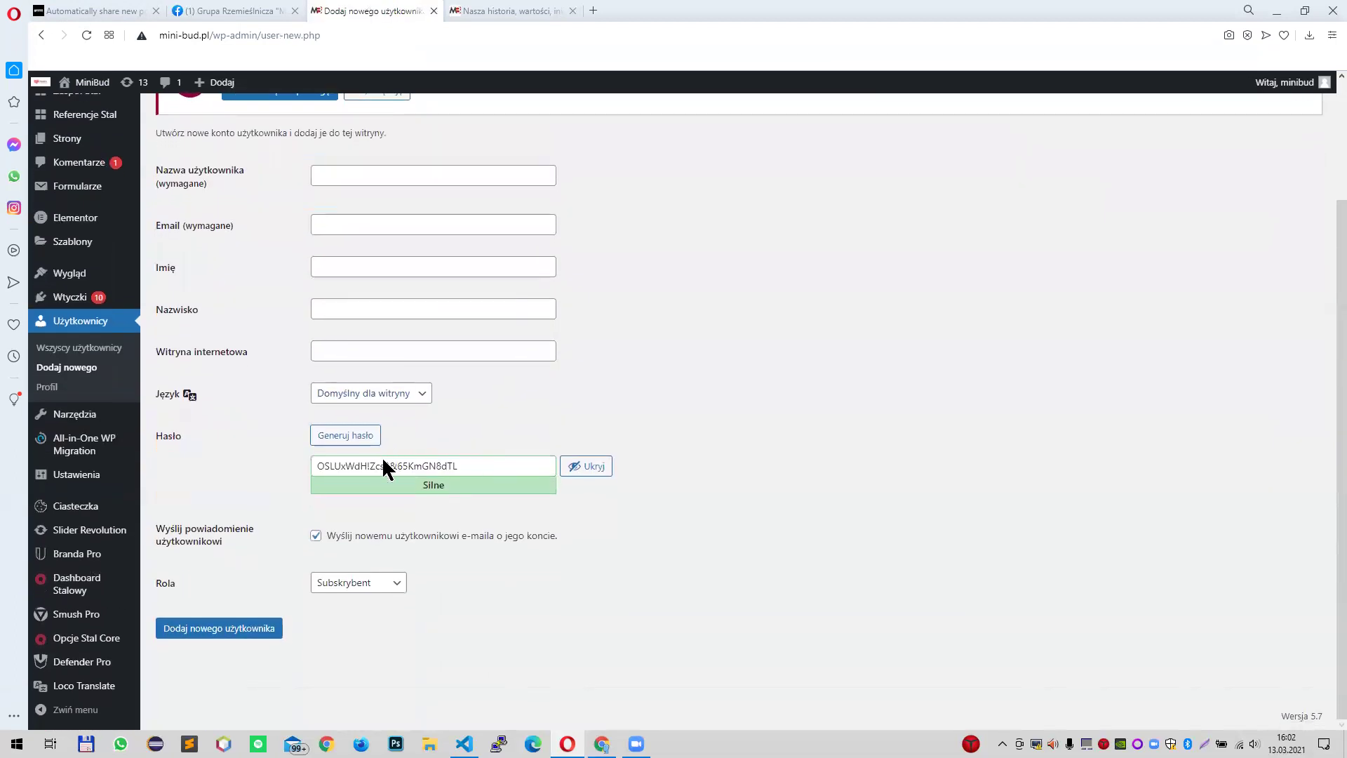
left_click(353, 581)
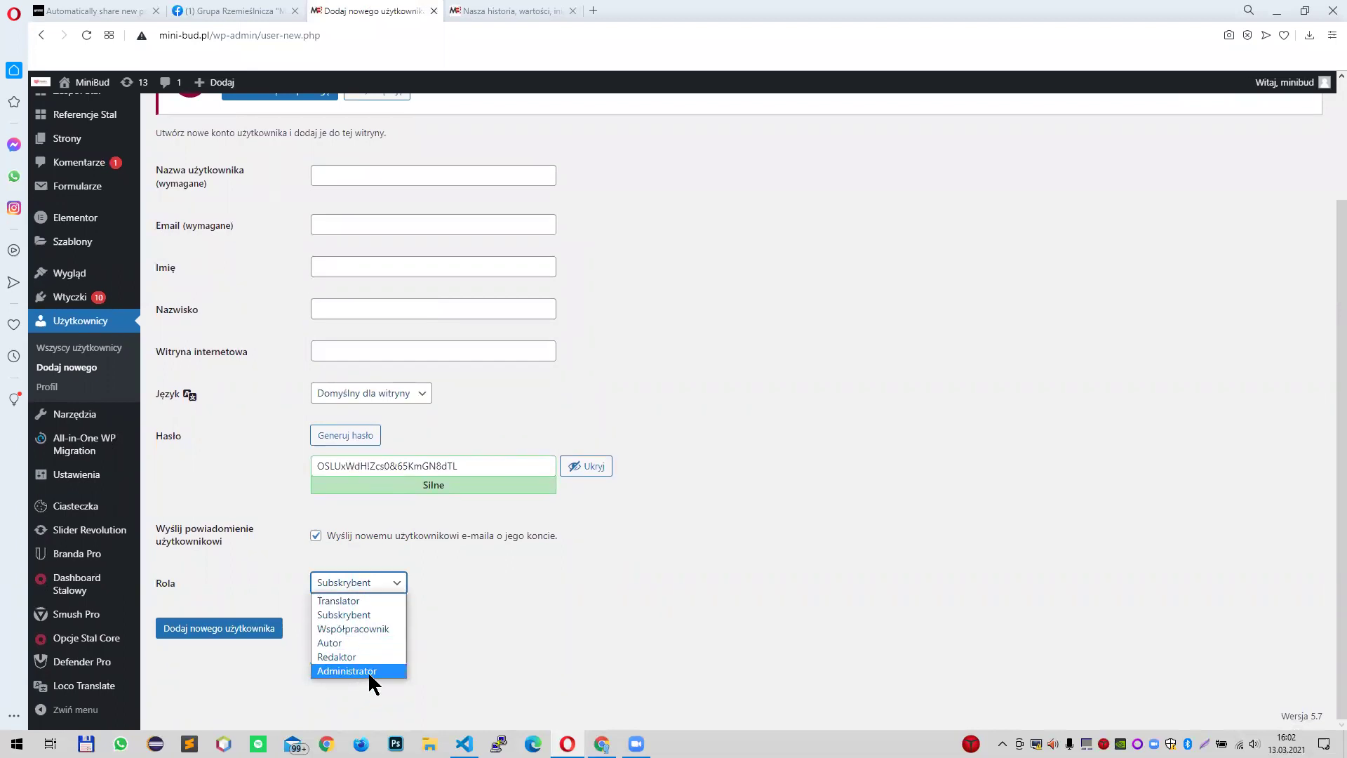
key("Escape")
- Open the minibud account's profile from the user list and look through its personalisation, contact and account settings
left_click(83, 349)
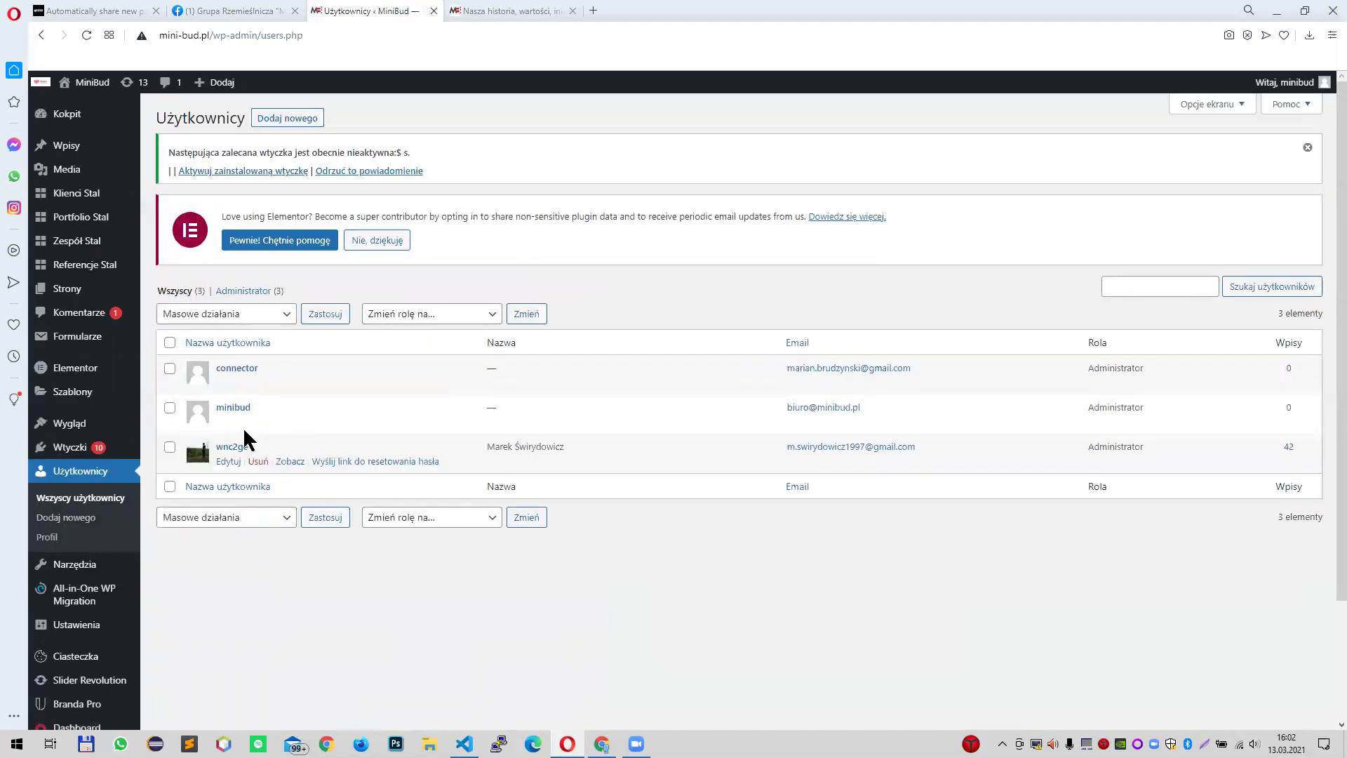
left_click(228, 423)
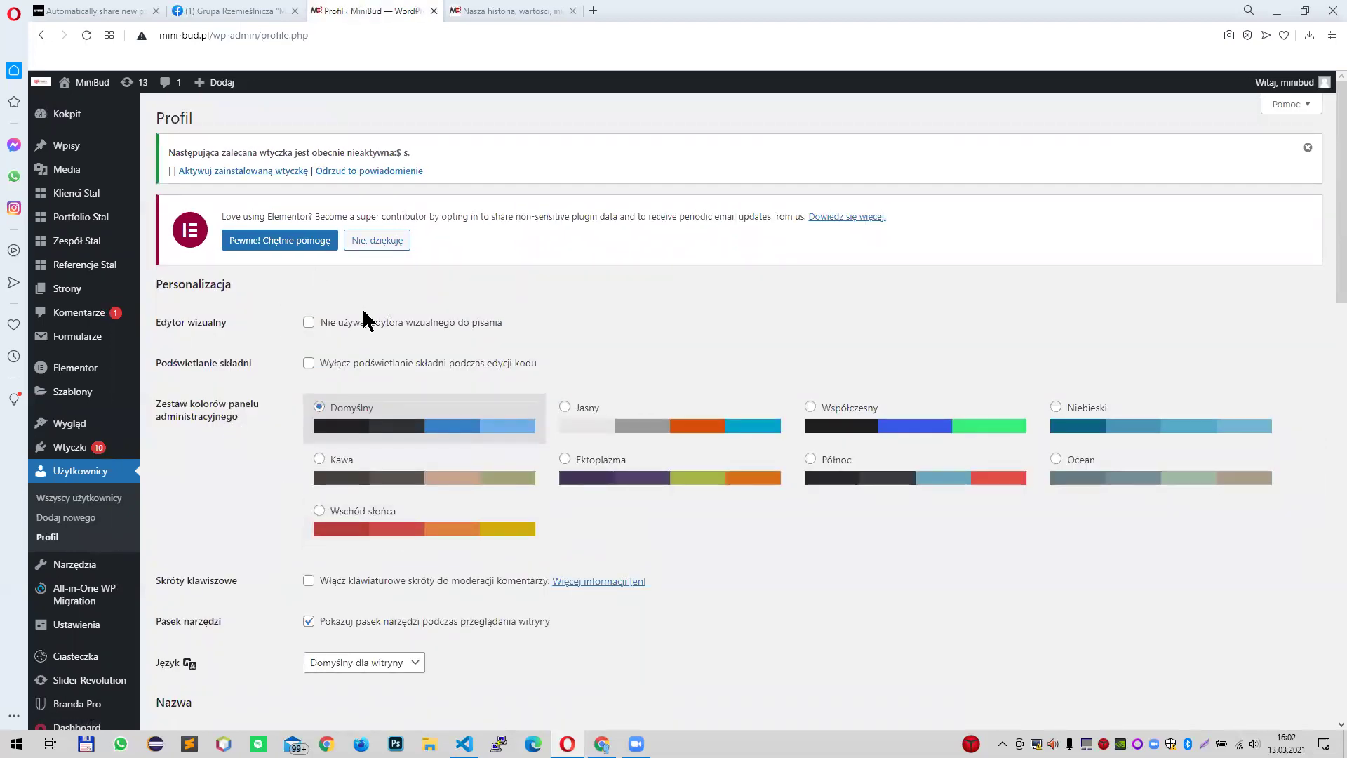
scroll(540, 407, "down", 15)
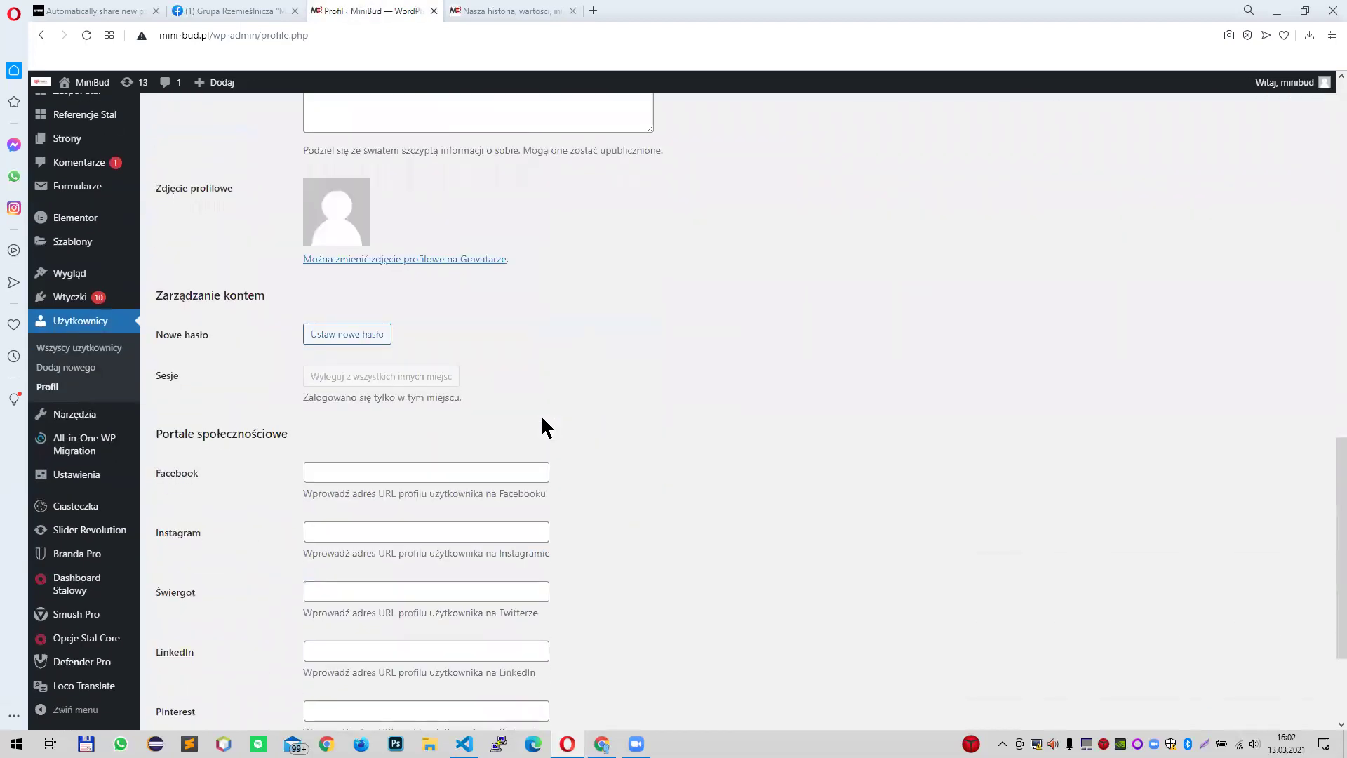
scroll(542, 418, "up", 4)
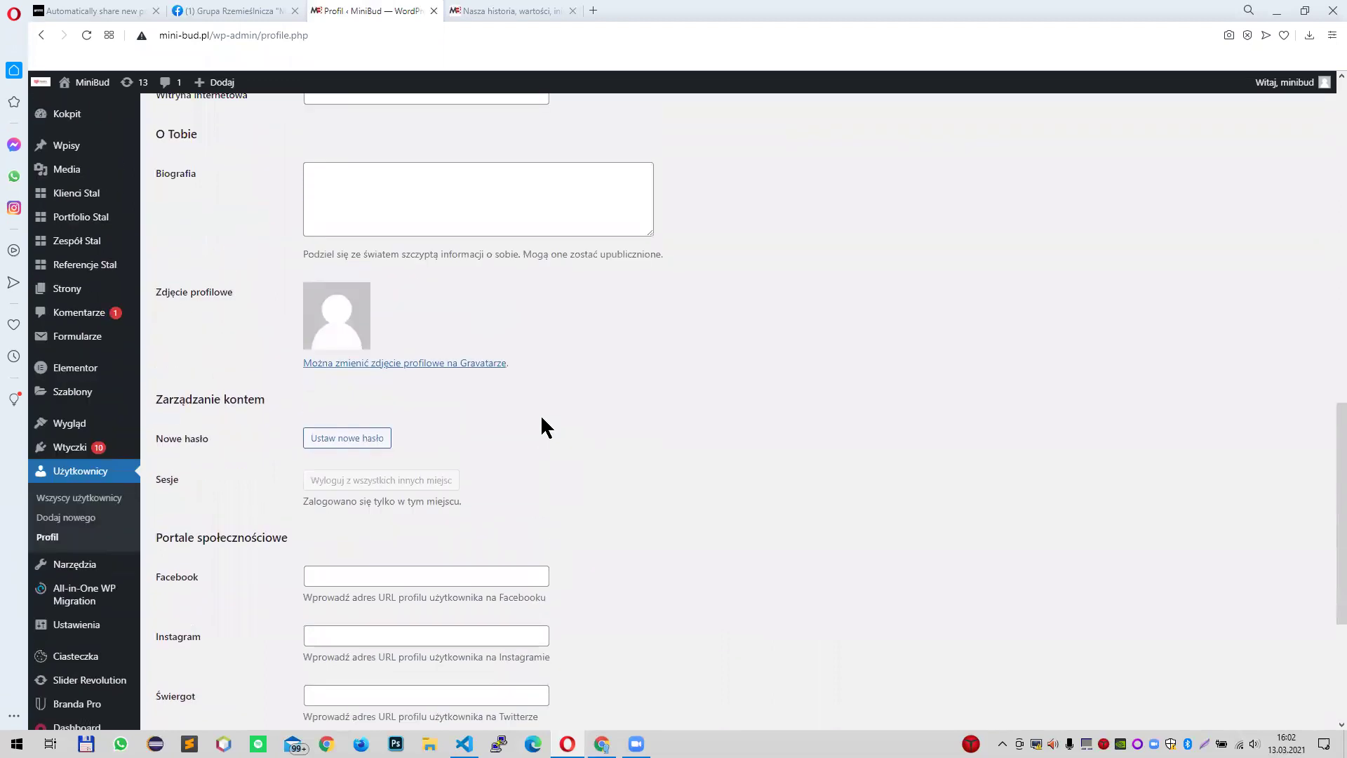
scroll(542, 418, "up", 9)
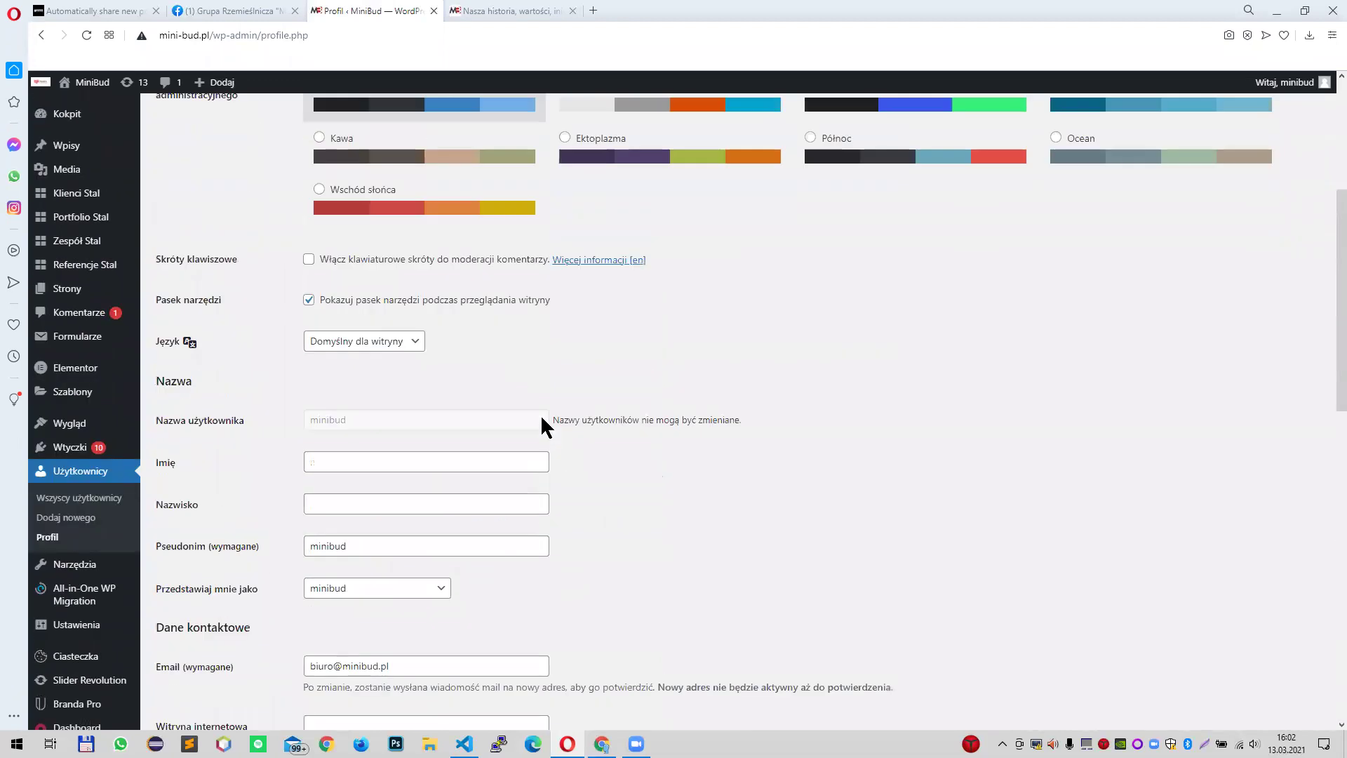
scroll(542, 419, "up", 4)
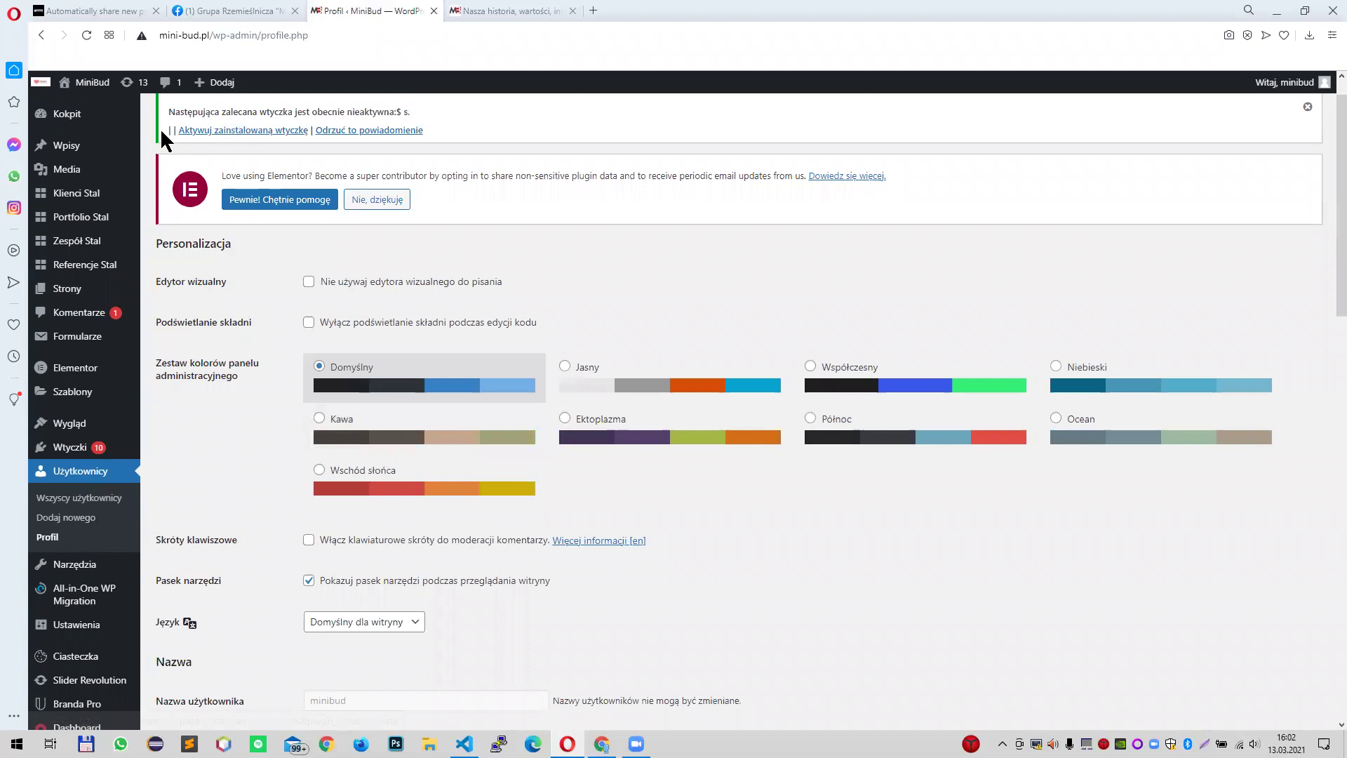
- Go back to the Kokpit dashboard and look over its sections and the admin menu entries
left_click(84, 118)
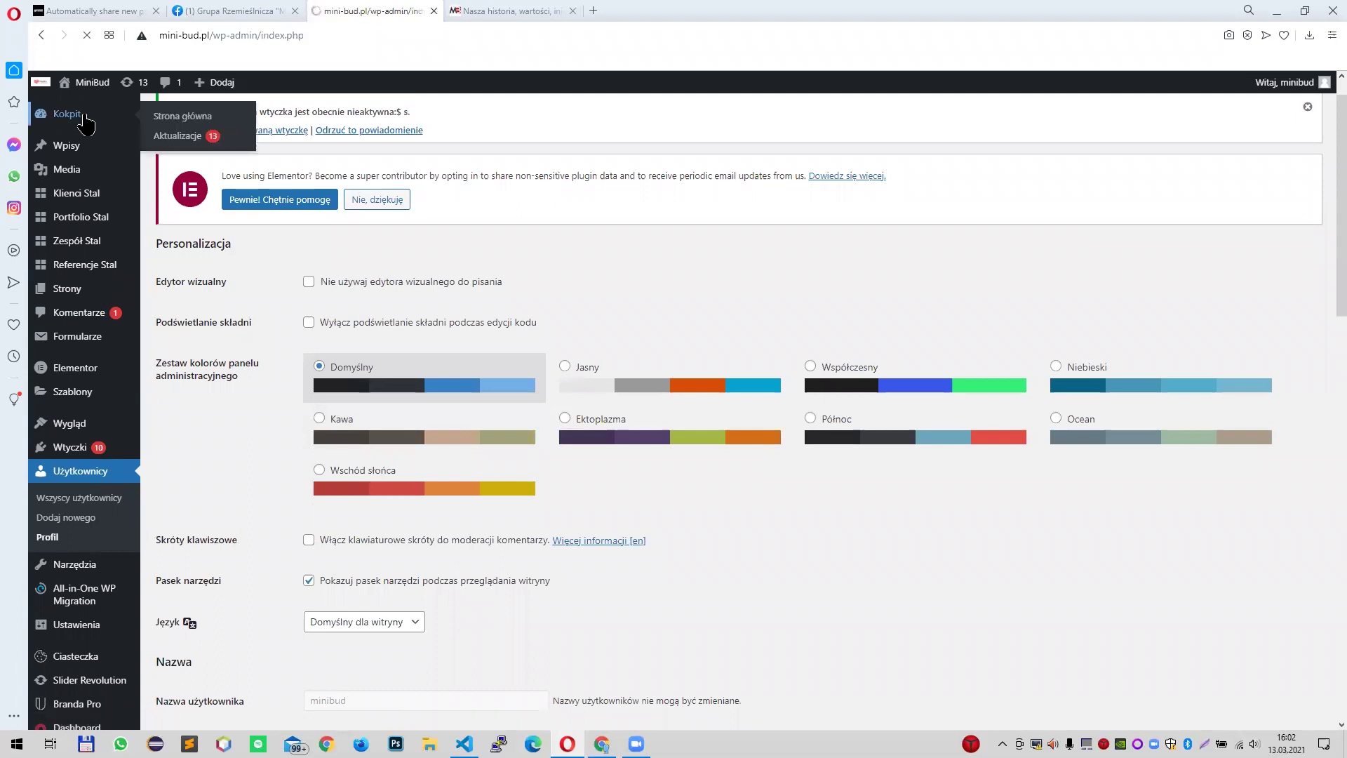
scroll(143, 442, "down", 4)
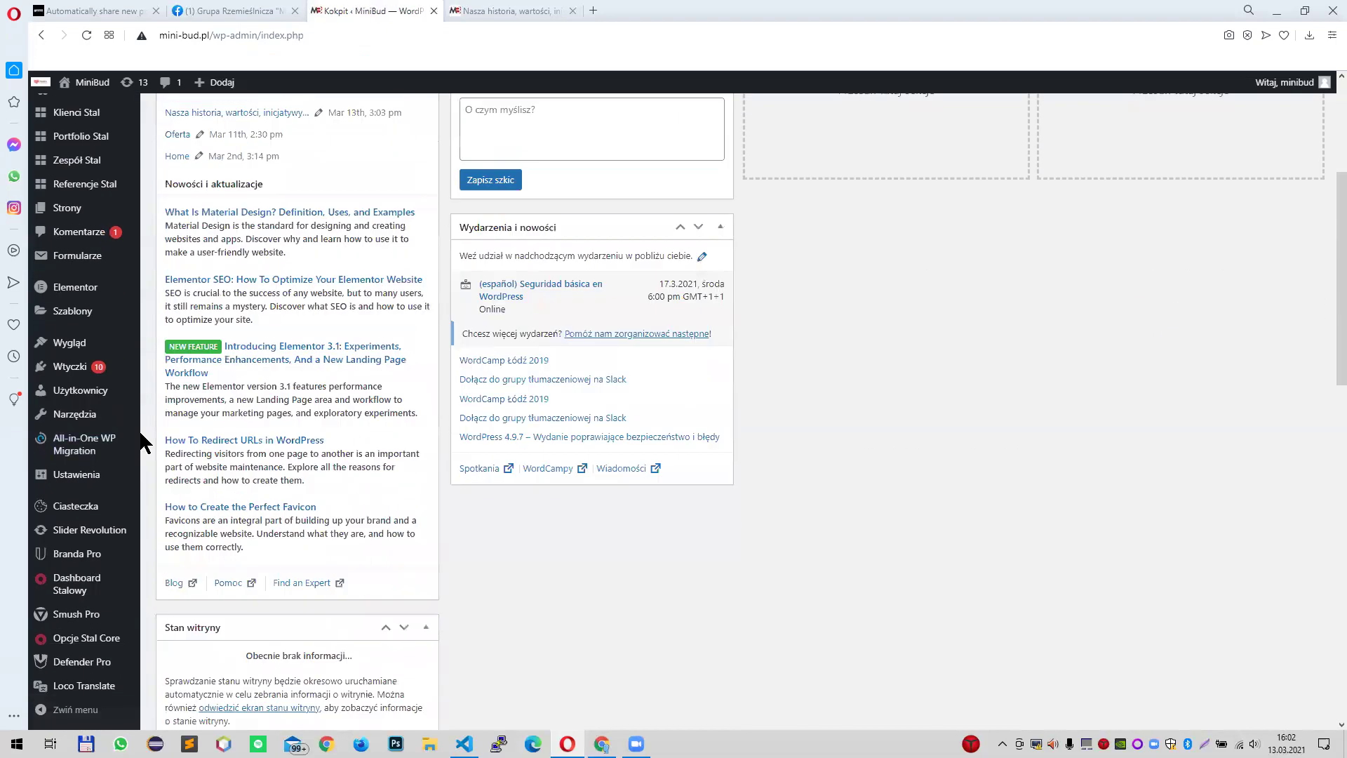
scroll(511, 538, "up", 4)
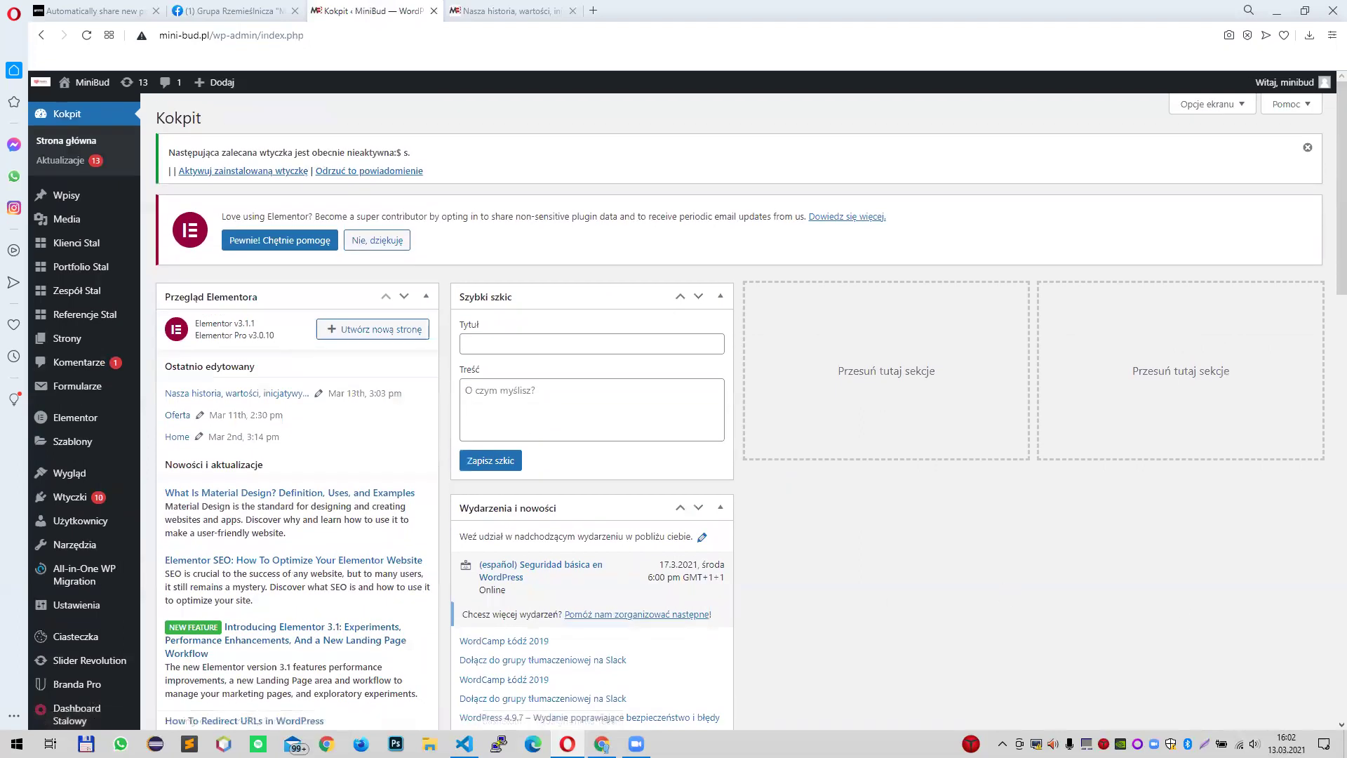